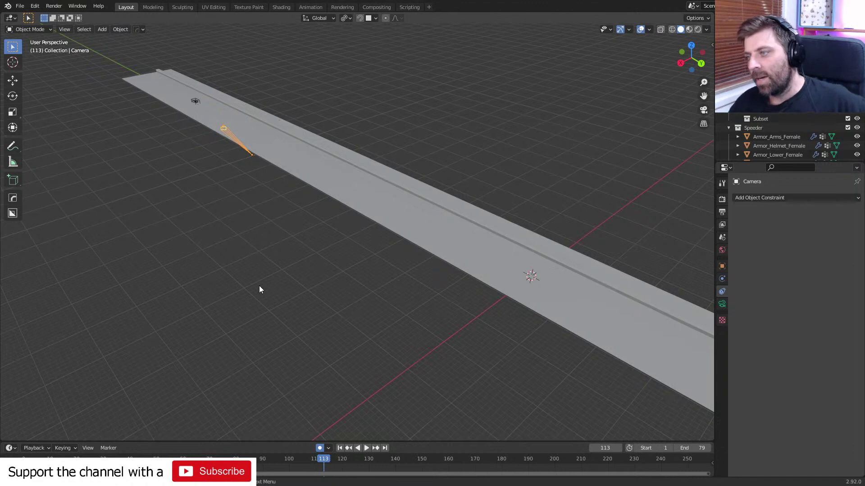
Select the long road strip, inspect it in material preview shading, and return to solid shading.
middle_drag(353, 243, 388, 229)
click(359, 229)
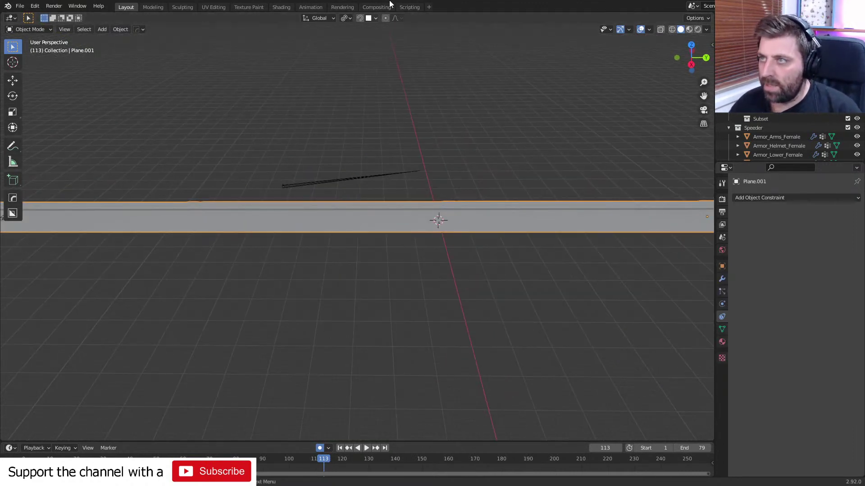
click(689, 29)
scroll(276, 297, down, 3)
mouse_move(274, 289)
middle_down()
mouse_move(337, 293)
mouse_move(396, 218)
middle_up()
scroll(387, 231, down, 5)
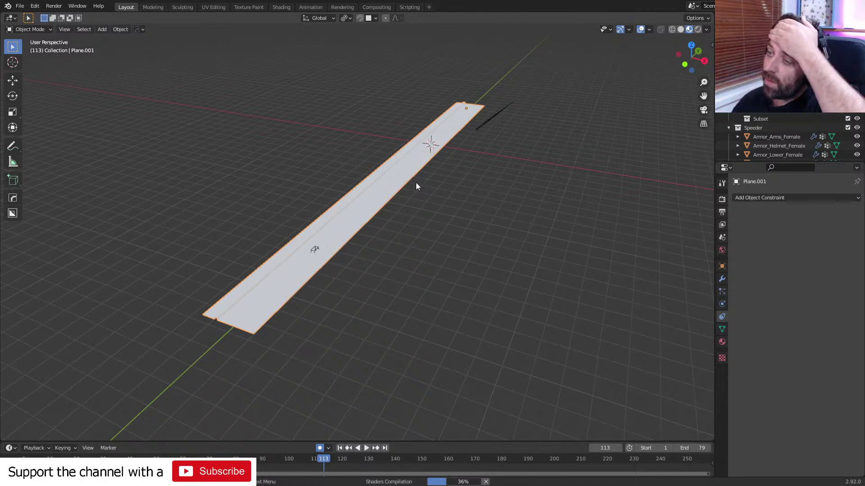
mouse_move(459, 148)
shift+middle_down()
mouse_move(425, 183)
mouse_move(365, 199)
shift+middle_up()
click(681, 30)
Add several evenly spaced loop cuts across the width of the base road segment, without sliding them.
shift+middle_drag(445, 191, 350, 209)
scroll(351, 209, up, 1)
key(Tab)
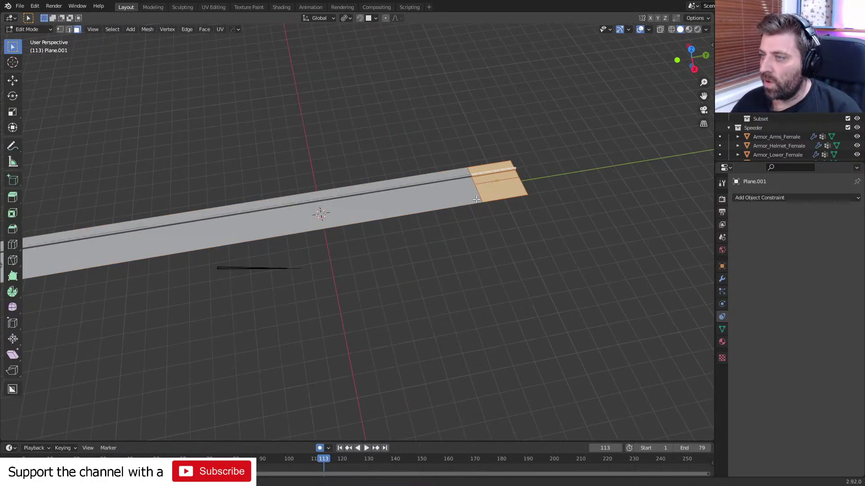
key(ctrl+r)
click(508, 197)
right_click(507, 197)
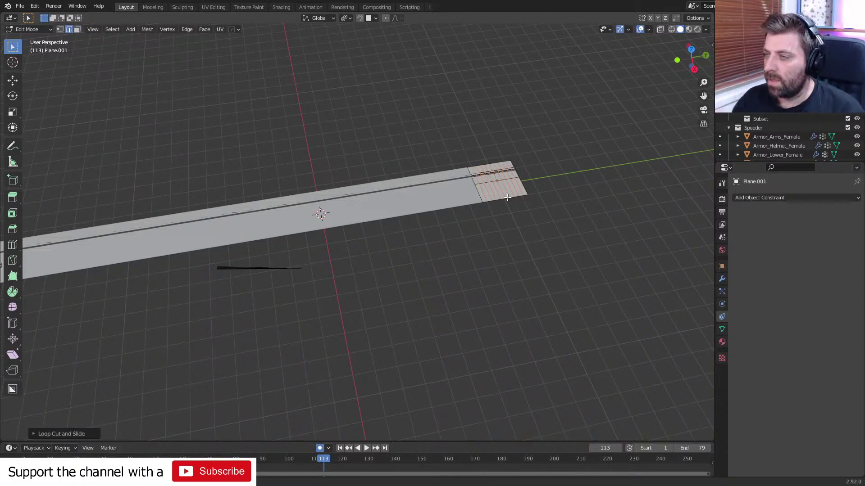
key(Tab)
key(Tab)
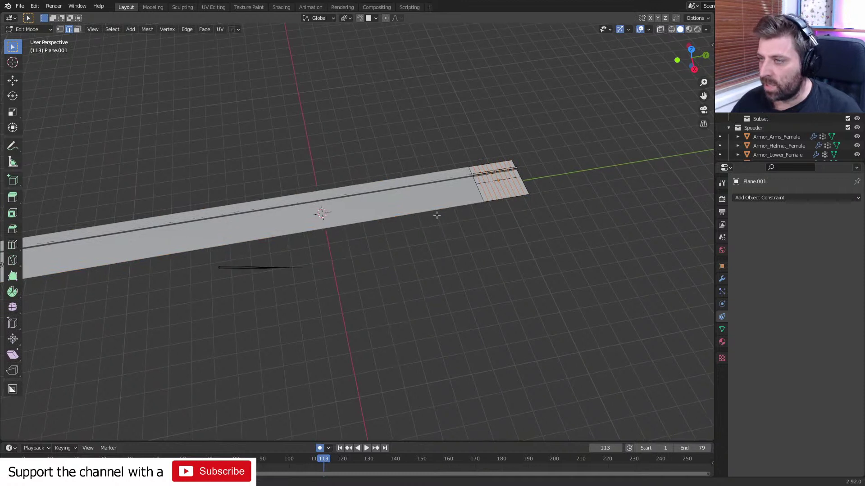
middle_drag(417, 216, 586, 201)
key(Tab)
scroll(325, 270, down, 2)
Add a Bezier curve at the world origin and open it for point editing in top view.
key(shift+a)
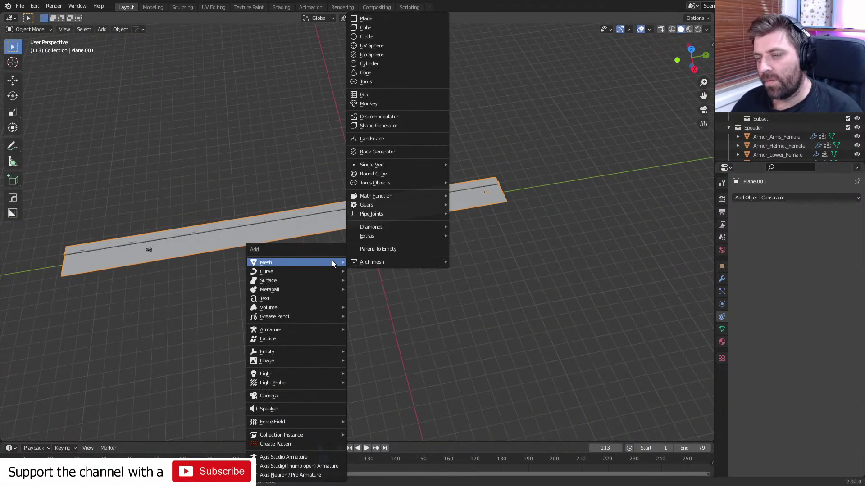
mouse_move(328, 270)
click(374, 271)
key(Tab)
middle_drag(355, 253, 399, 270)
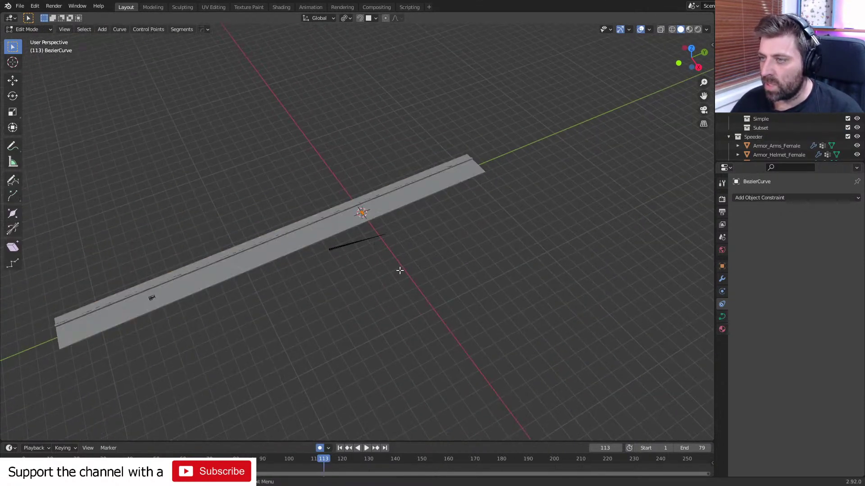
key(KP_7)
scroll(400, 271, up, 5)
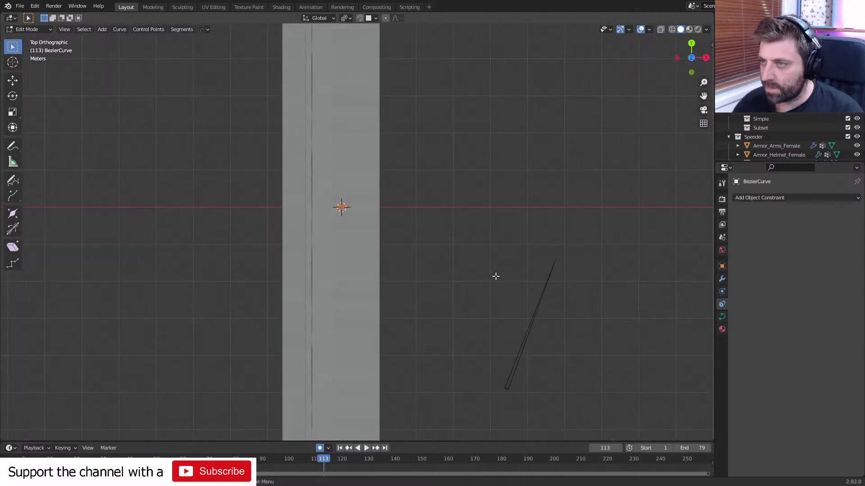
Try to rotate the curve's control points 90 degrees.
scroll(398, 235, up, 8)
key(t)
scroll(314, 185, up, 2)
text(r90)
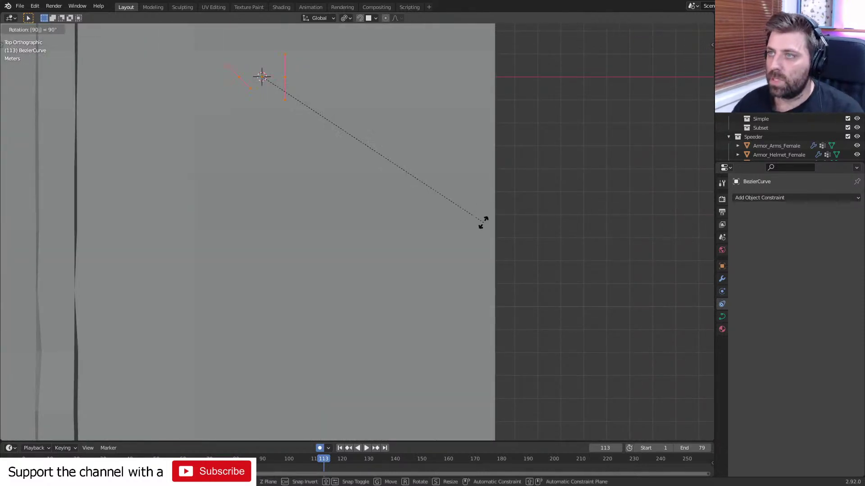
key(Return)
Rotate the Bezier curve 90 degrees about its control points' shared centre and align the upper point's handles with the road.
click(345, 18)
click(357, 59)
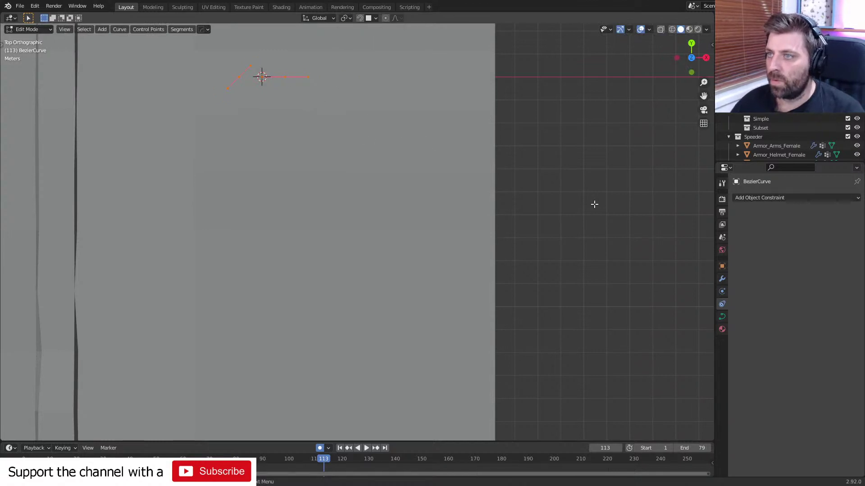
text(r90)
key(Return)
scroll(334, 177, down, 3)
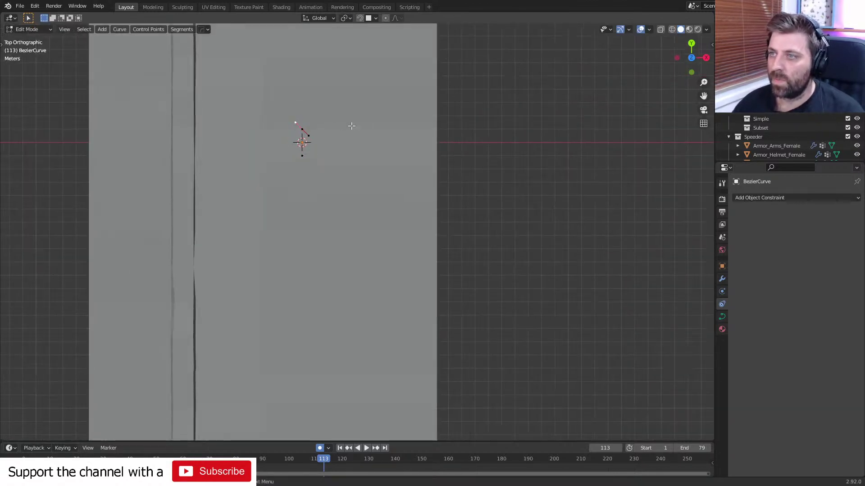
key(r)
click(319, 154)
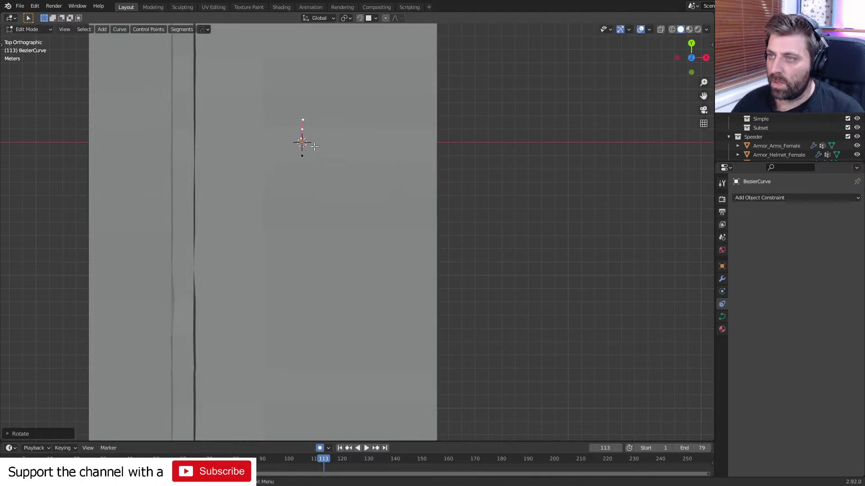
Move the curve's lower control point down beside the road's lower half and greatly lengthen its handles.
click(304, 155)
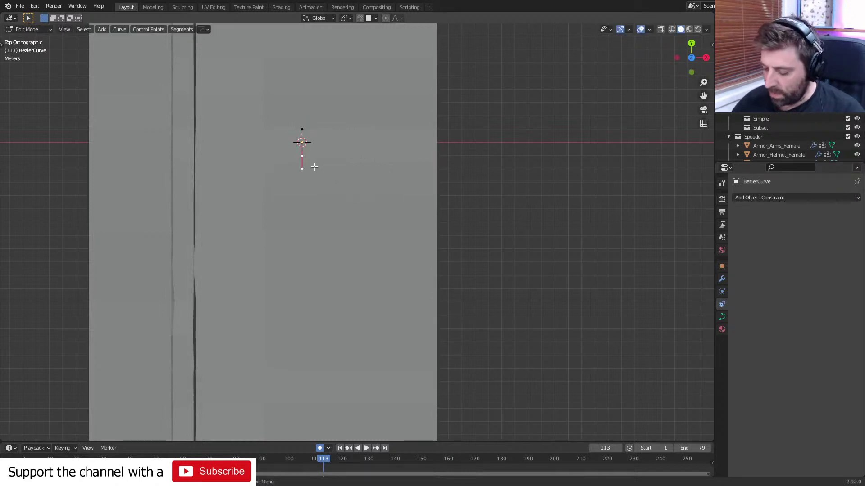
scroll(314, 167, down, 8)
key(s)
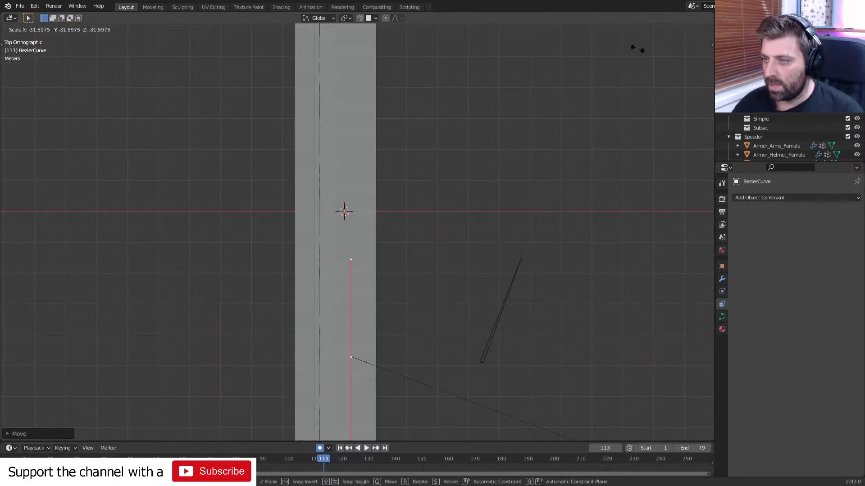
click(637, 49)
scroll(541, 220, down, 6)
shift+middle_drag(439, 276, 420, 170)
key(g)
click(437, 287)
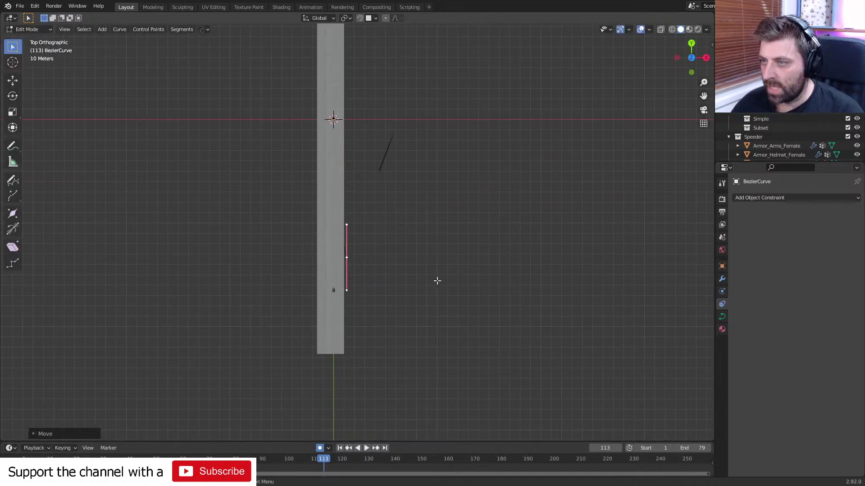
Angle the lower control point's handles, place the point at the road's edge near its lower end, and lengthen the handles.
key(r)
click(442, 299)
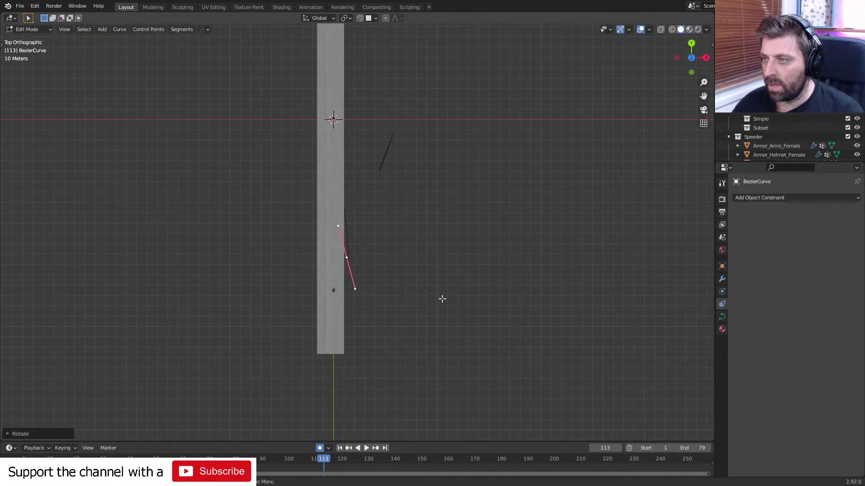
key(g)
click(388, 268)
key(r)
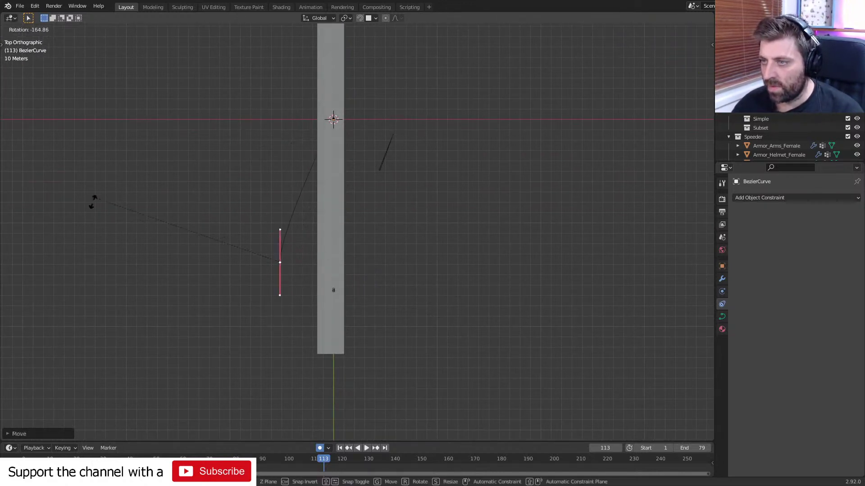
click(104, 270)
key(g)
click(284, 369)
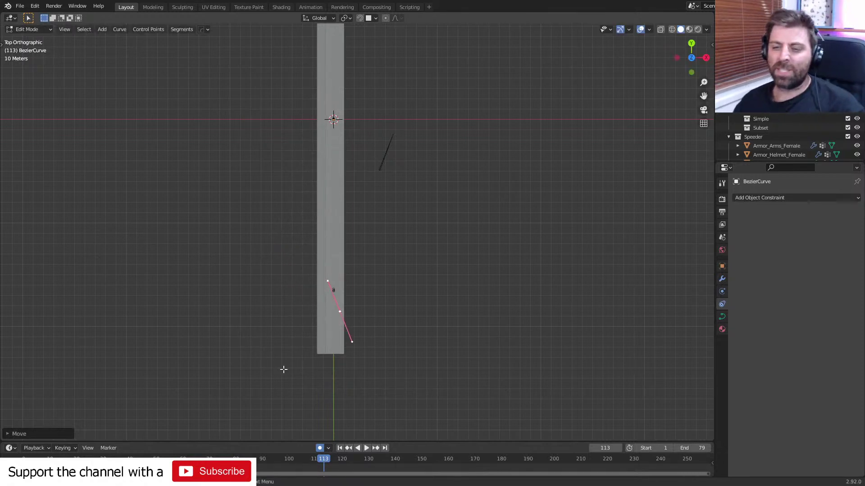
key(s)
click(425, 358)
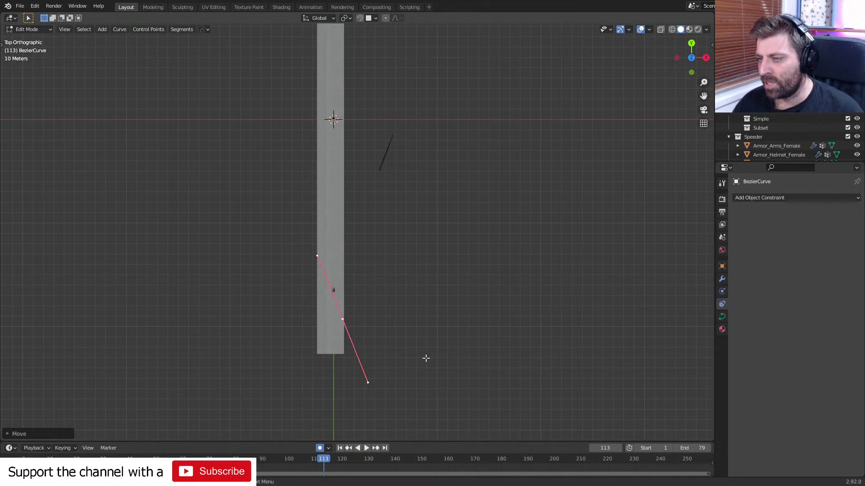
Extrude a new control point from the curve's lower end and position it well off to the side of the road.
shift+middle_drag(391, 354, 355, 322)
key(e)
click(482, 428)
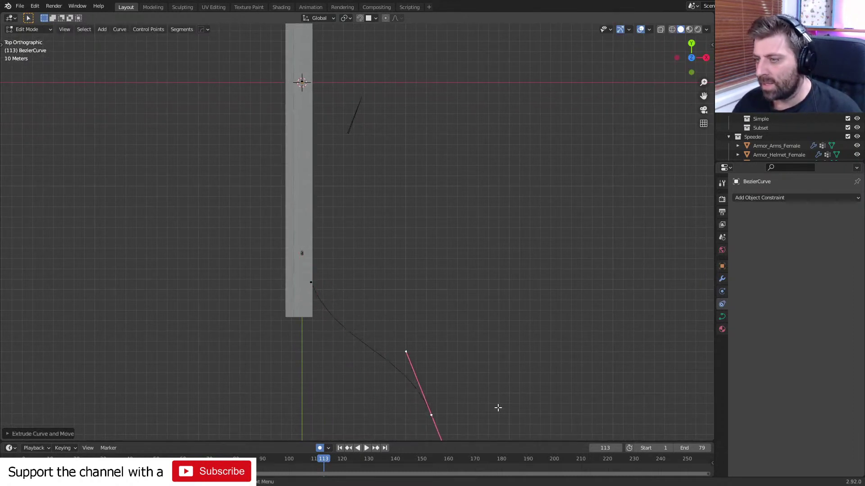
key(t)
key(t)
key(g)
click(477, 328)
Move the curve's upper control point up beside the road, past the origin, and enlarge its handles.
shift+middle_drag(358, 155, 360, 263)
scroll(288, 239, up, 3)
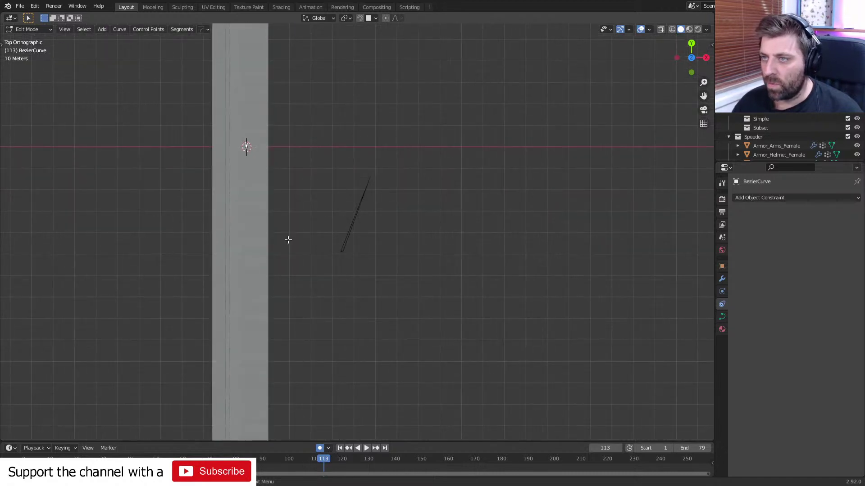
key(g)
click(310, 209)
key(g)
key(s)
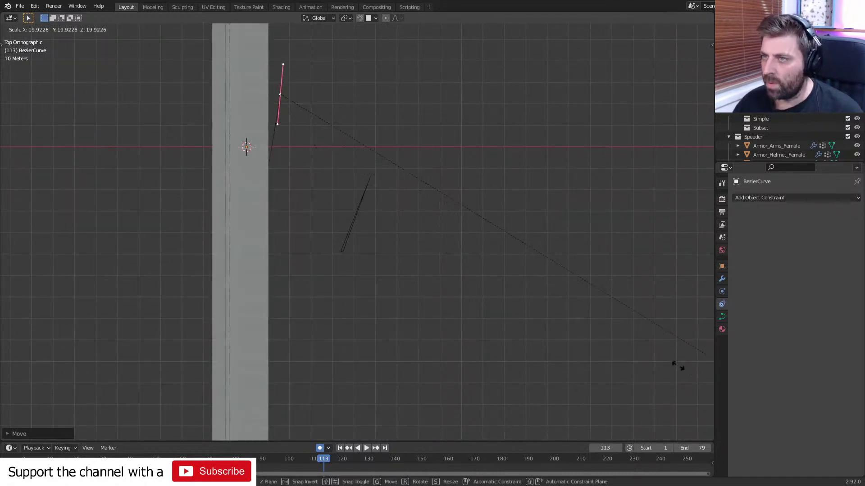
click(559, 243)
Rotate and scale the upper control point's handles and reposition the point near the road's upper end.
scroll(534, 288, down, 3)
key(r)
click(510, 300)
key(s)
click(344, 359)
key(g)
click(365, 309)
Extrude another control point from the curve's upper end, place it out to the side of the road, and finish point editing.
shift+middle_drag(382, 208, 323, 265)
key(r)
click(409, 156)
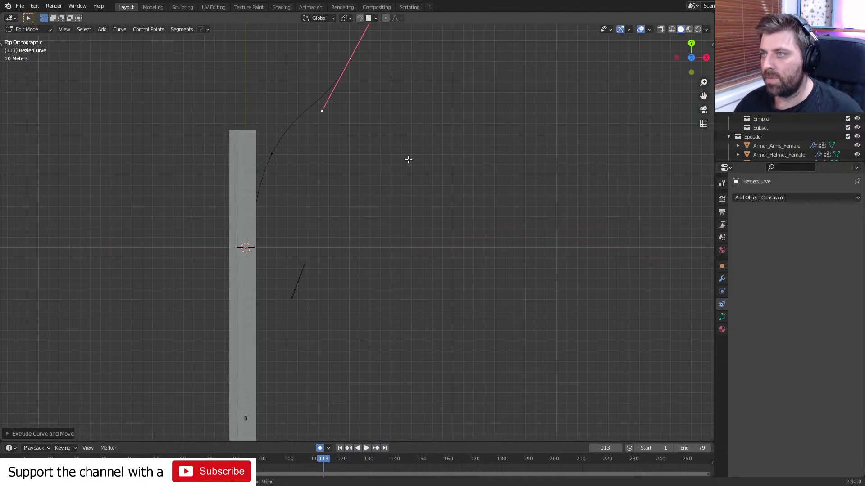
key(g)
click(355, 237)
middle_drag(356, 237, 351, 195)
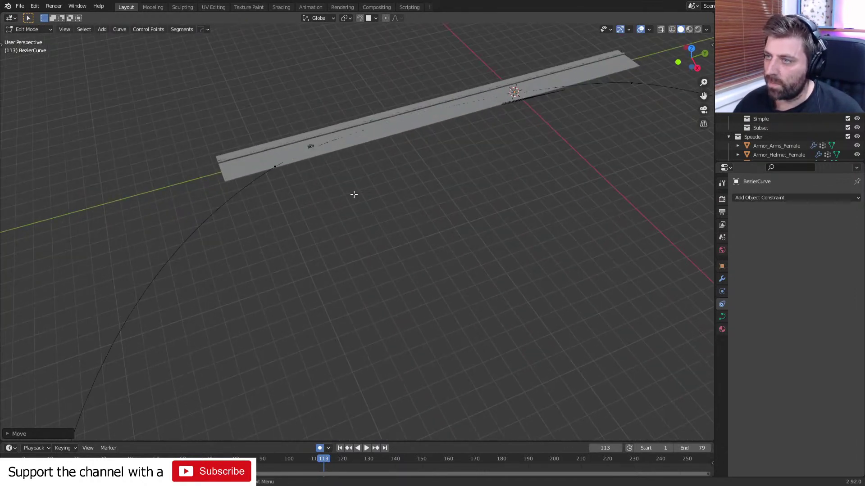
key(Tab)
Add a Curve modifier to the road plane and place it directly below the Array modifier.
mouse_move(371, 160)
middle_down()
mouse_move(344, 188)
mouse_move(364, 155)
middle_up()
click(369, 152)
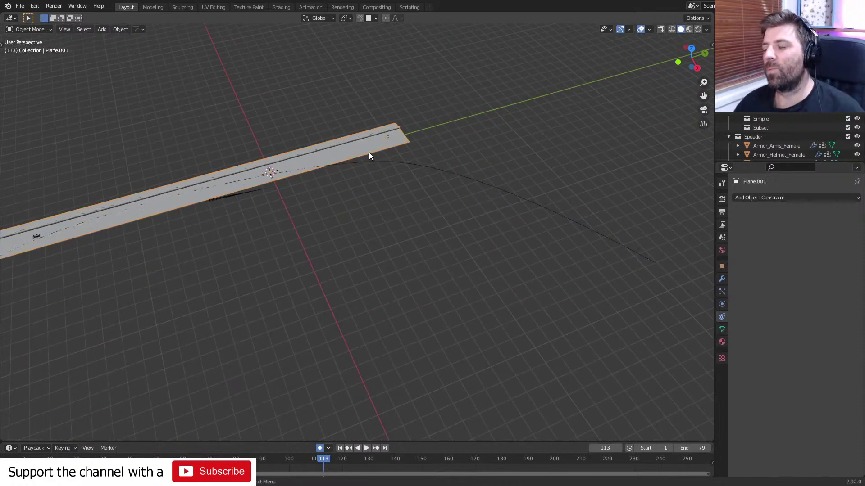
click(722, 279)
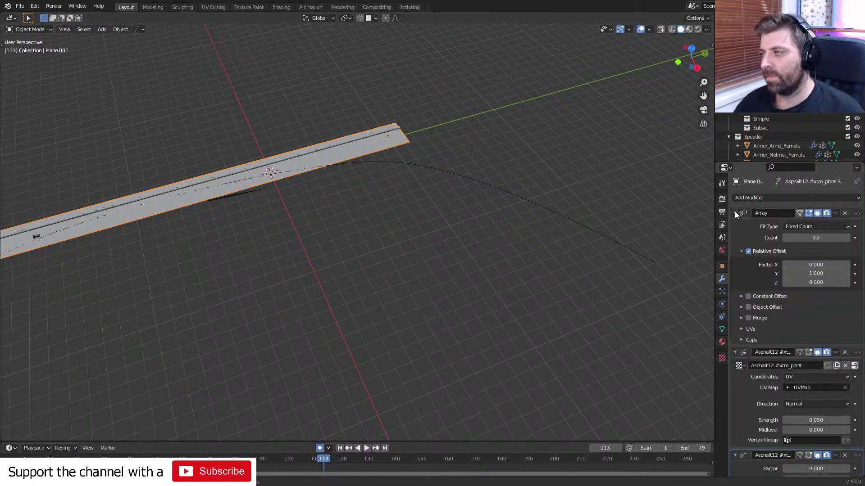
click(759, 199)
click(753, 242)
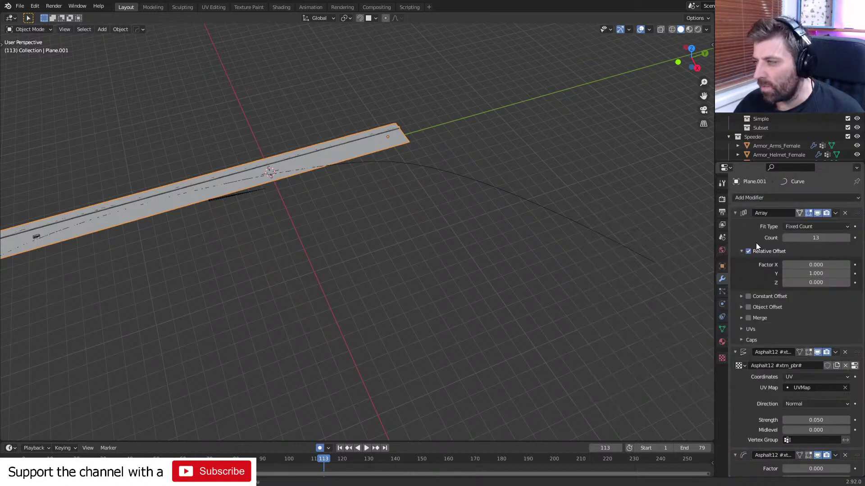
scroll(821, 432, down, 5)
drag(856, 433, 845, 240)
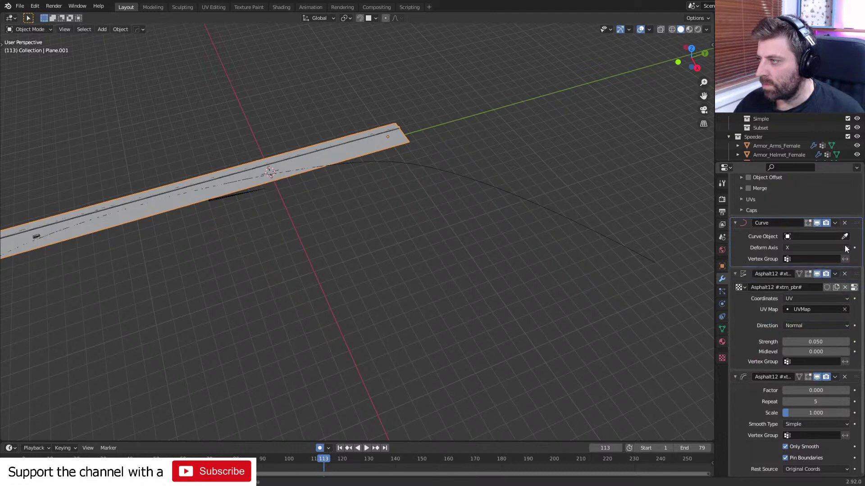
Place the Curve modifier above the Array modifier and pick BezierCurve as its curve object.
scroll(858, 309, up, 5)
drag(857, 356, 855, 215)
click(844, 226)
click(518, 190)
middle_drag(517, 193, 448, 277)
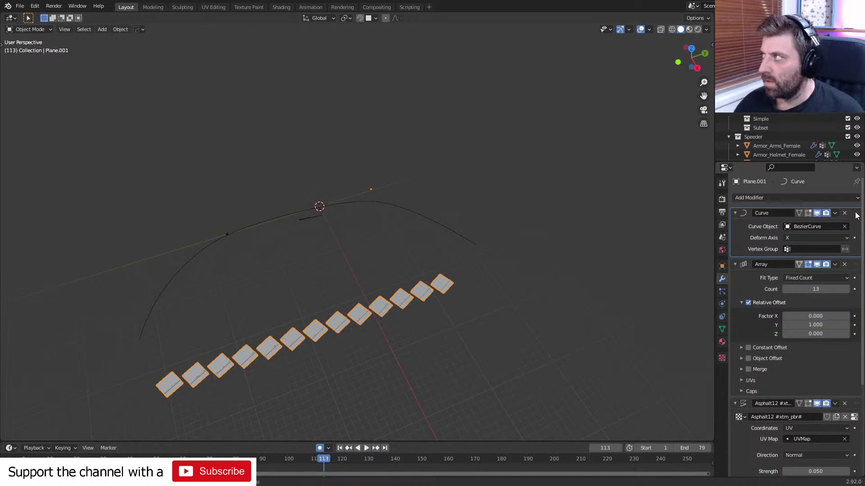
Place the Curve modifier back below the Array modifier and set its deform axis to Y.
drag(857, 215, 847, 365)
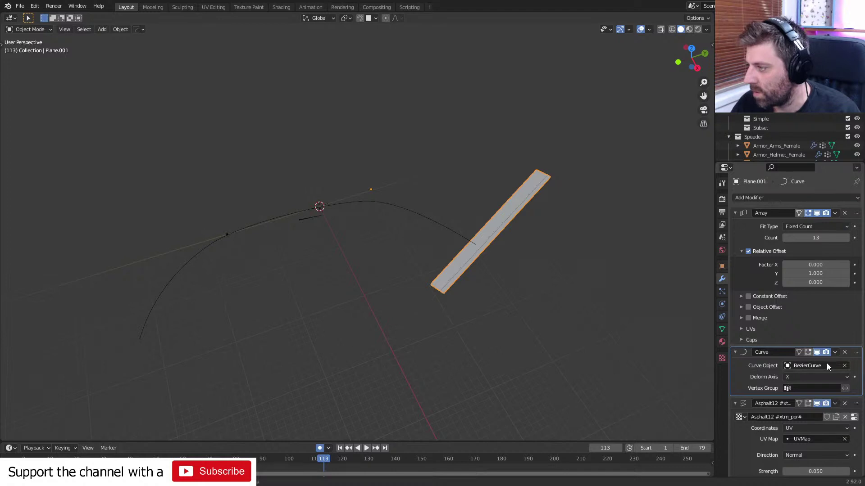
click(820, 377)
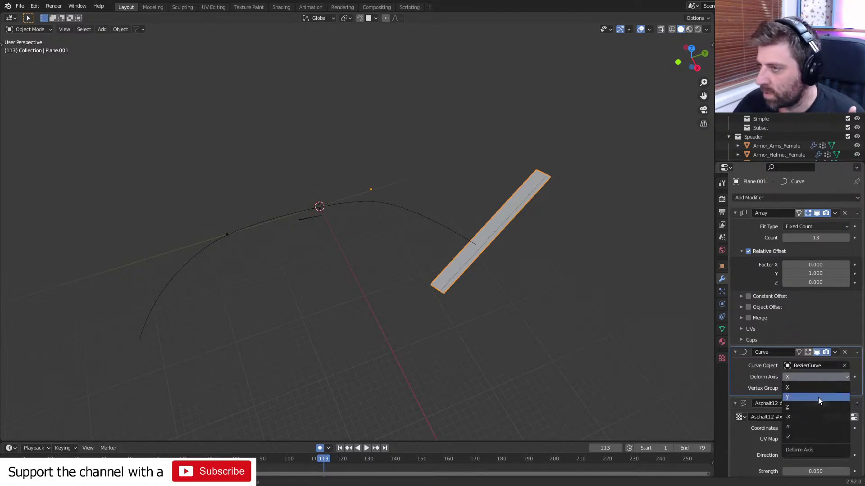
click(818, 397)
middle_drag(309, 293, 398, 238)
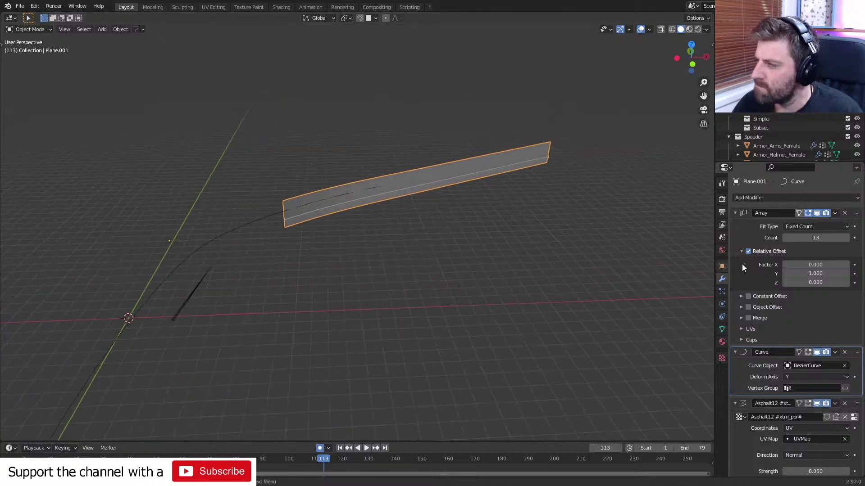
Try a relative Y offset of 1.4 on the Array modifier and reset the factor to 1.
drag(813, 273, 817, 273)
click(812, 273)
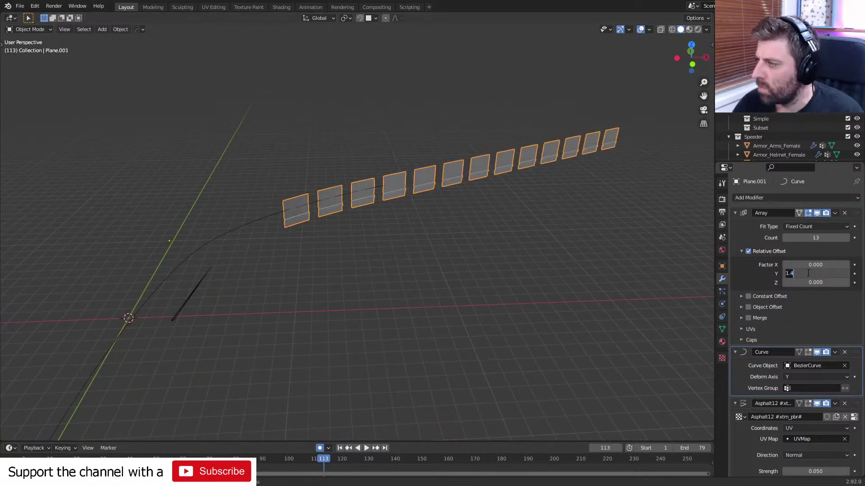
text(1)
key(Return)
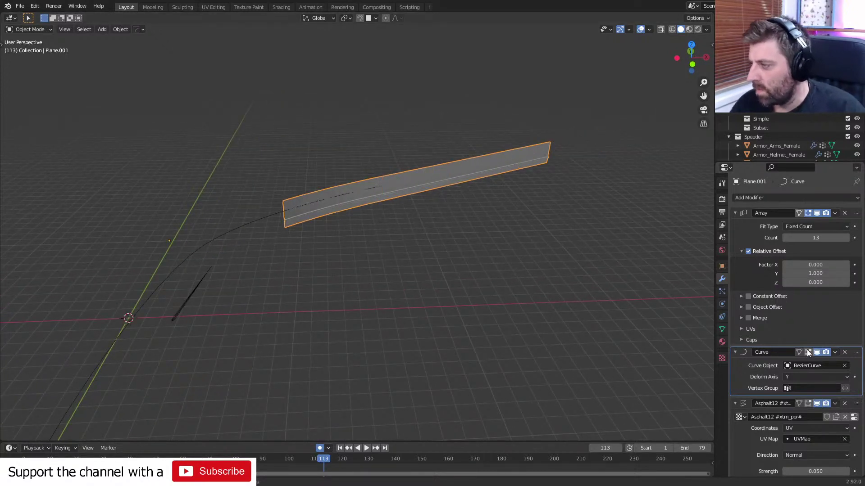
Set the Curve modifier's deform axis to -Y.
click(815, 376)
click(809, 424)
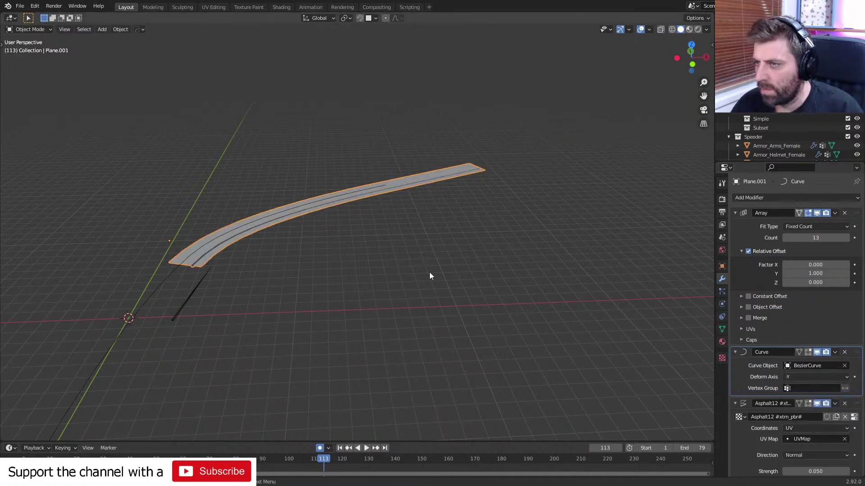
Try the Curve modifier's deform axis on -Z, Z, -X and X, and set it to Y.
middle_drag(389, 264, 518, 252)
click(799, 379)
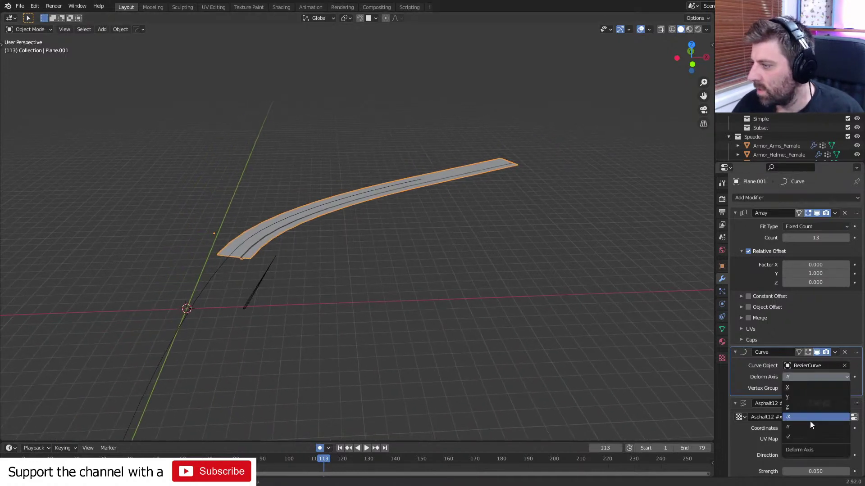
click(804, 439)
click(801, 376)
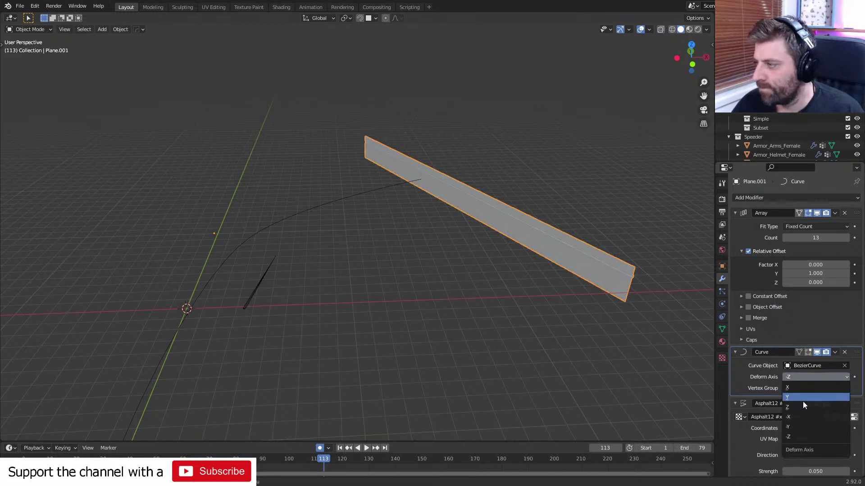
click(802, 406)
click(801, 378)
click(802, 417)
click(804, 377)
click(801, 388)
click(805, 377)
click(804, 397)
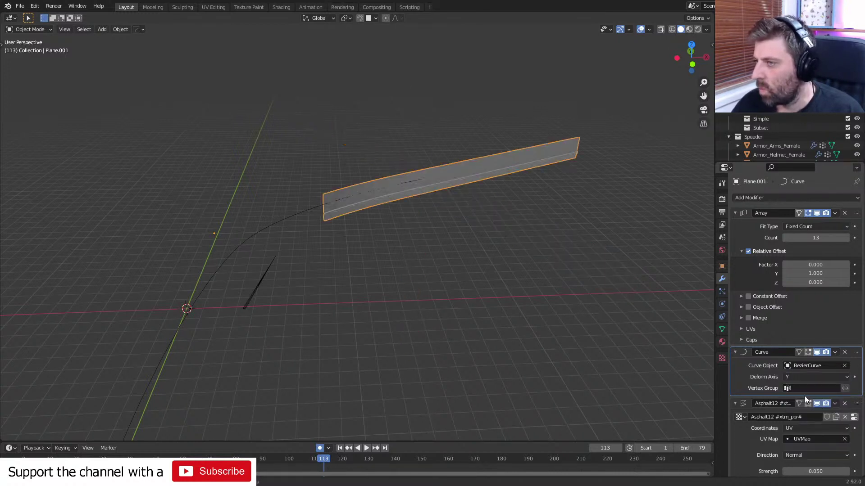
middle_drag(552, 259, 455, 277)
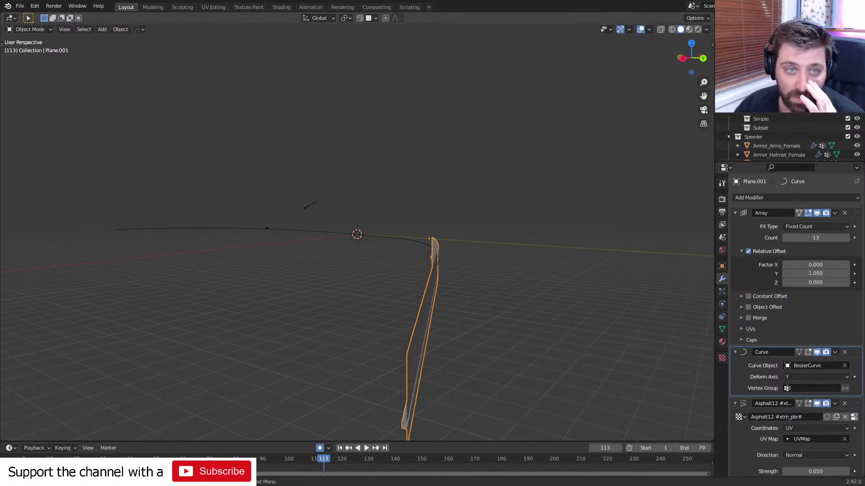
Switch to the browser, open the video "Blender 2.8 Make a Curve Array using Modifiers" and examine its Array modifier setup.
key(alt+Tab)
drag(640, 167, 17, 85)
double_click(17, 84)
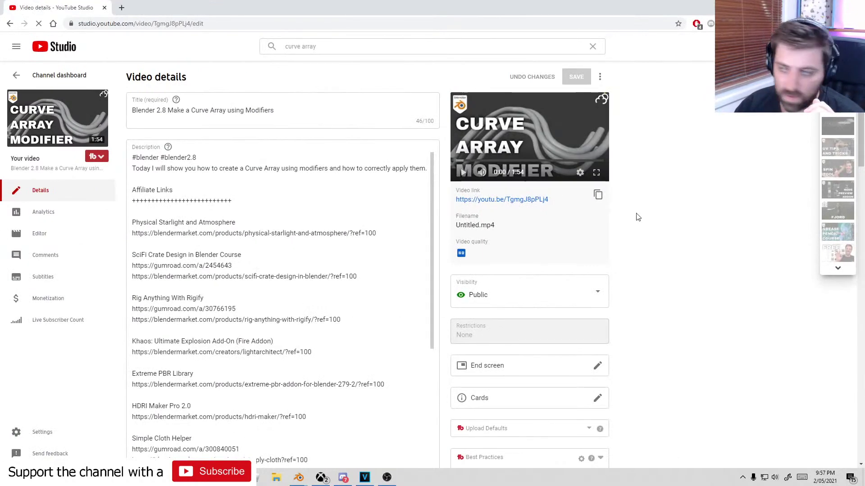
click(530, 200)
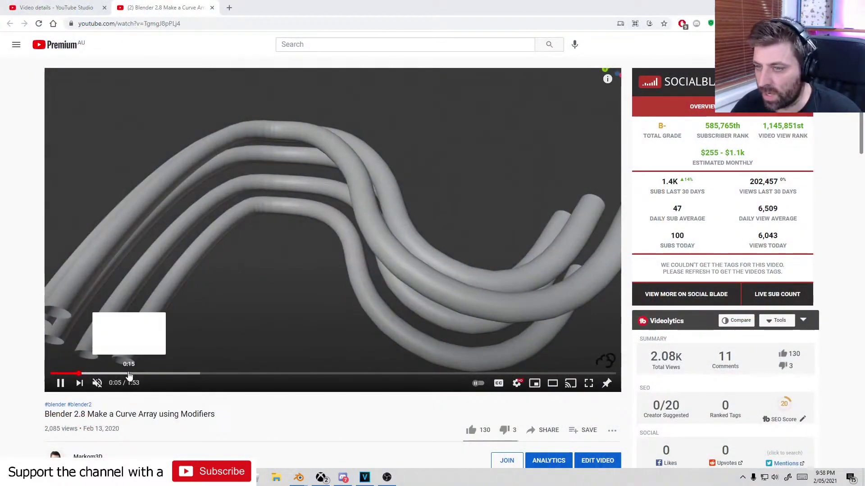
click(128, 374)
drag(140, 375, 360, 375)
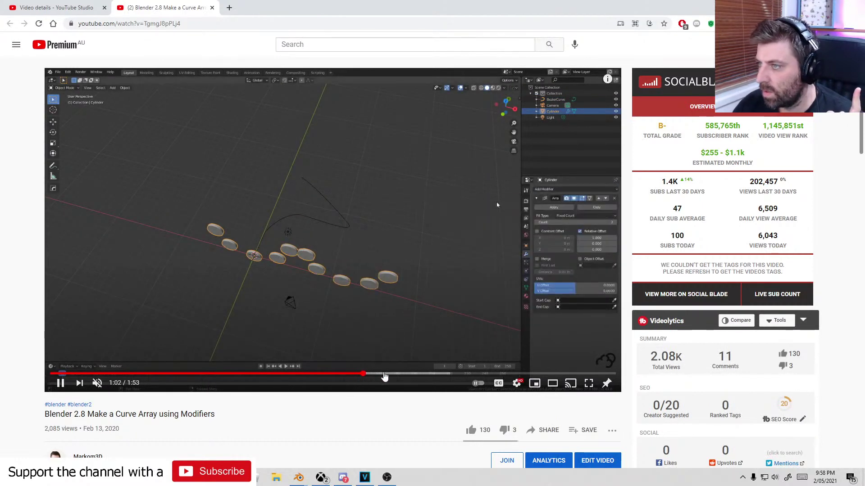
click(366, 272)
Switch back to Blender, re-pick BezierCurve in the Curve modifier and set the Array modifier's fit type to Fit Curve.
mouse_move(298, 478)
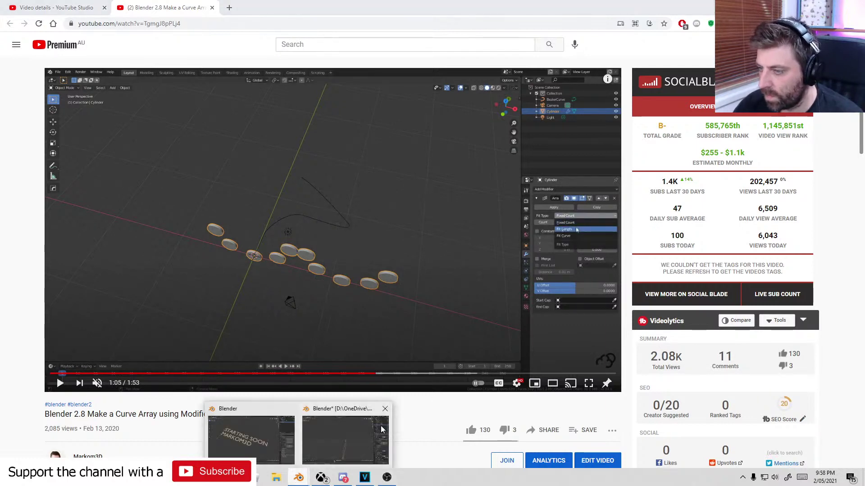
click(346, 432)
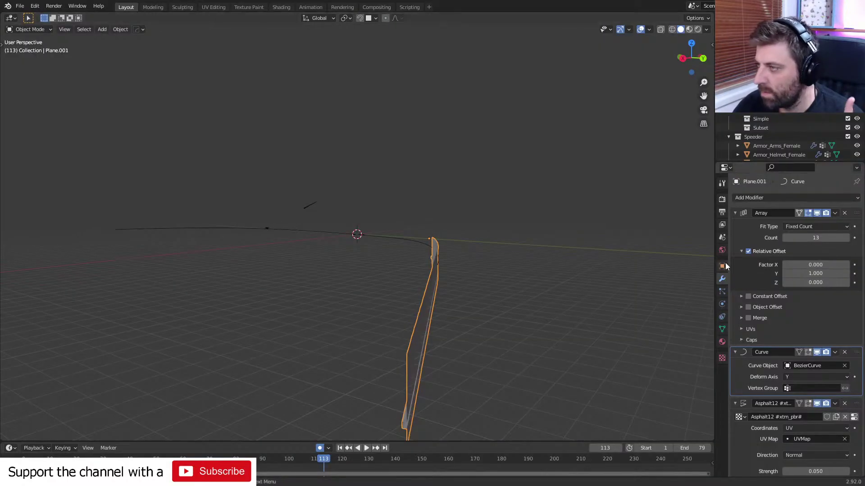
click(844, 365)
click(845, 366)
click(443, 242)
click(825, 229)
click(819, 255)
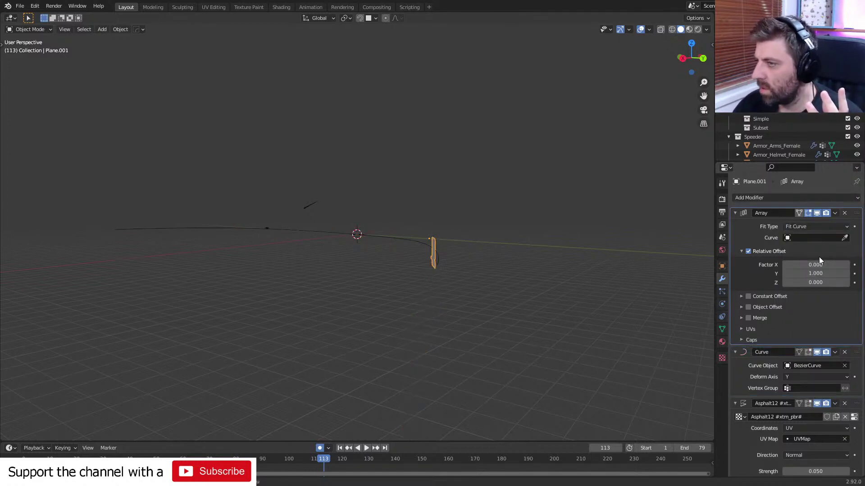
Remove the Curve modifier and pick BezierCurve as the curve the Array modifier fits to.
click(844, 352)
middle_drag(422, 264, 453, 297)
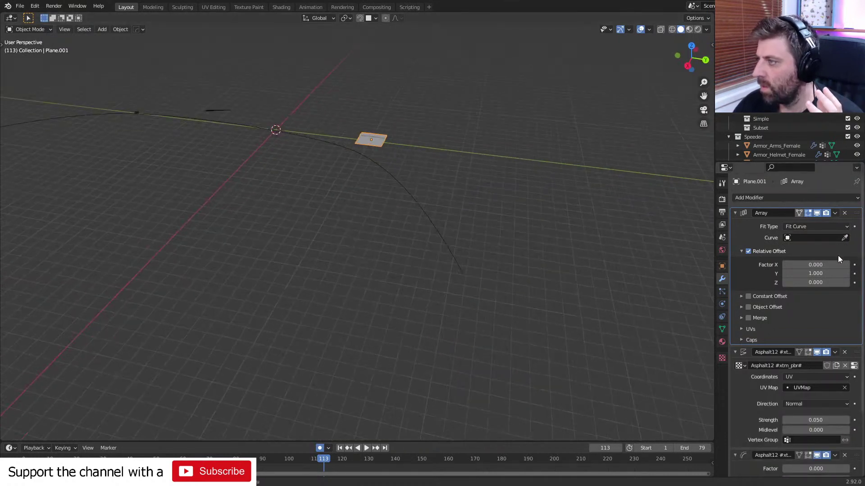
click(845, 238)
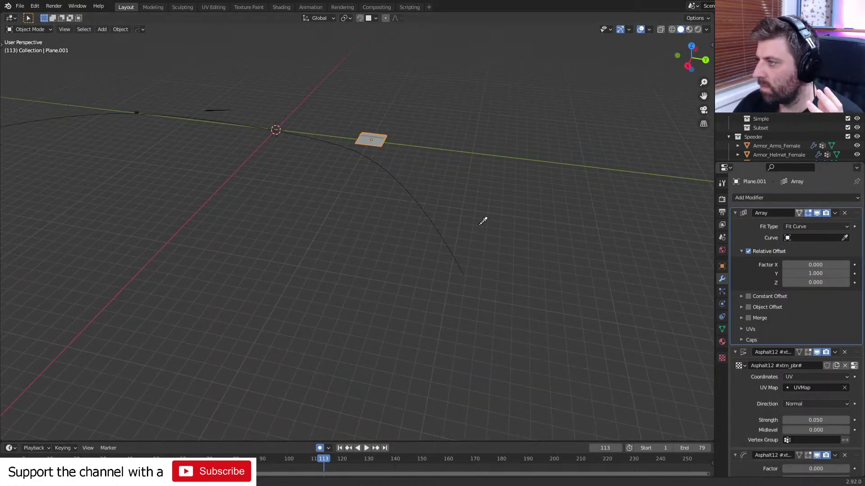
click(433, 212)
middle_drag(322, 226, 249, 358)
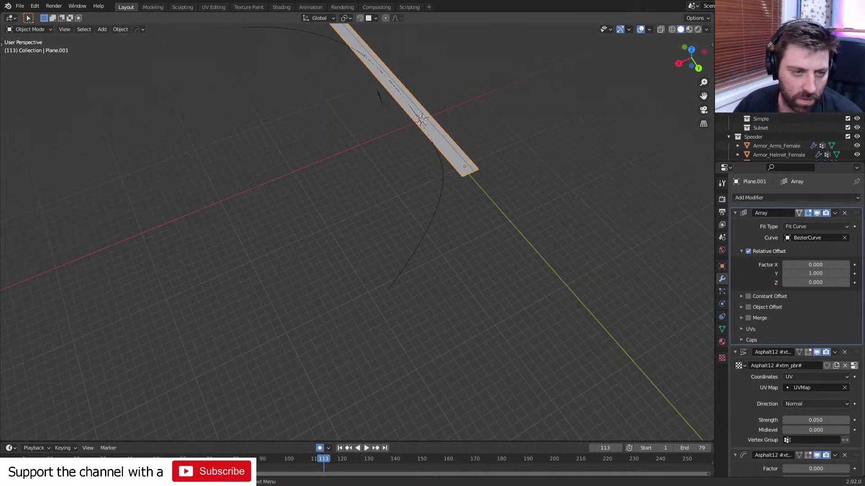
Switch to the browser video and examine how the Curve modifier is added after the Array modifier.
key(alt+Tab)
click(457, 235)
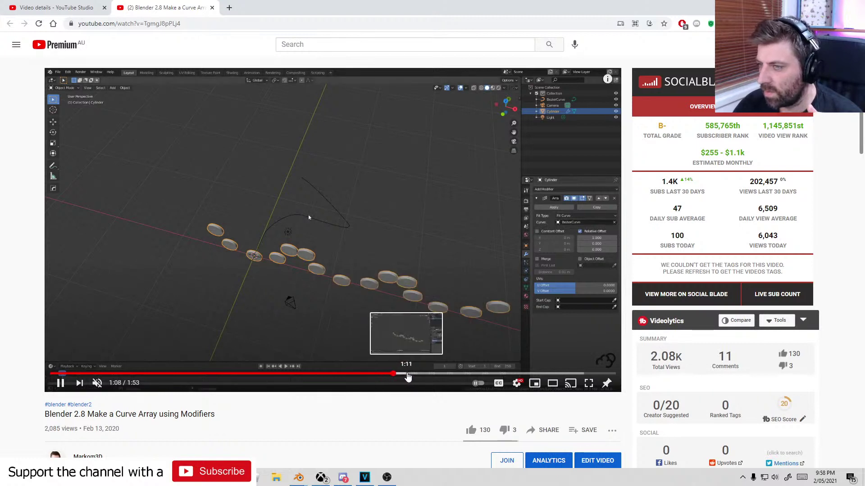
click(413, 375)
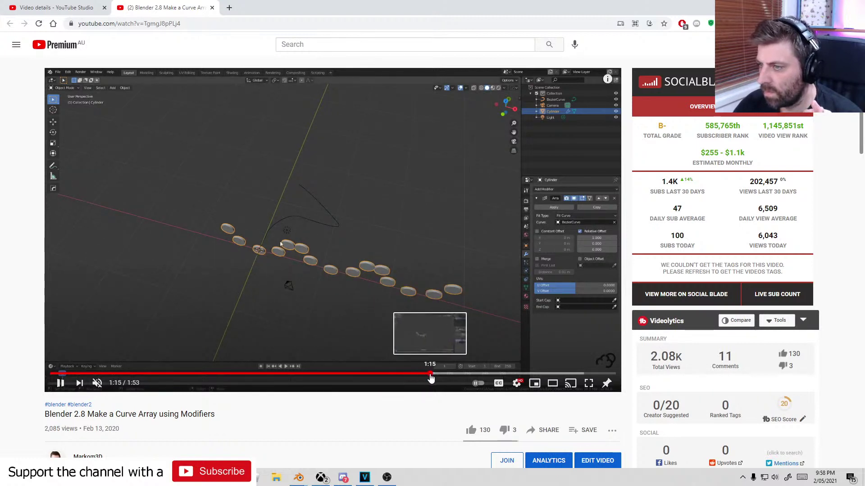
click(434, 377)
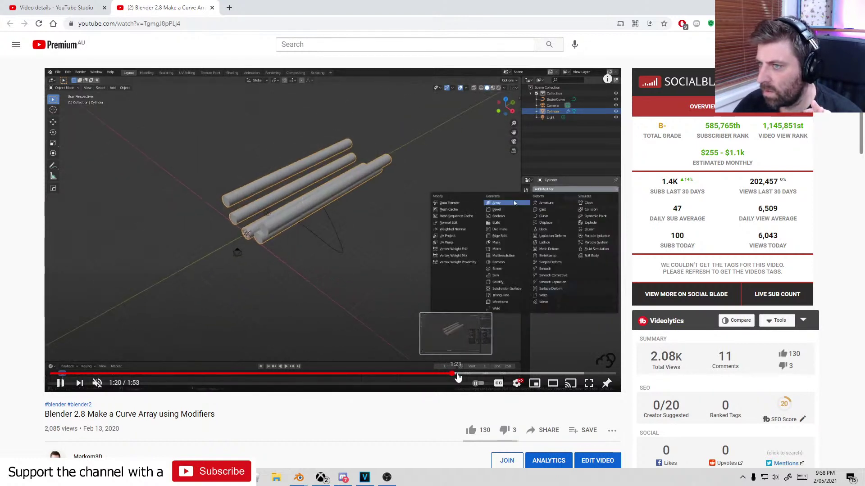
click(543, 218)
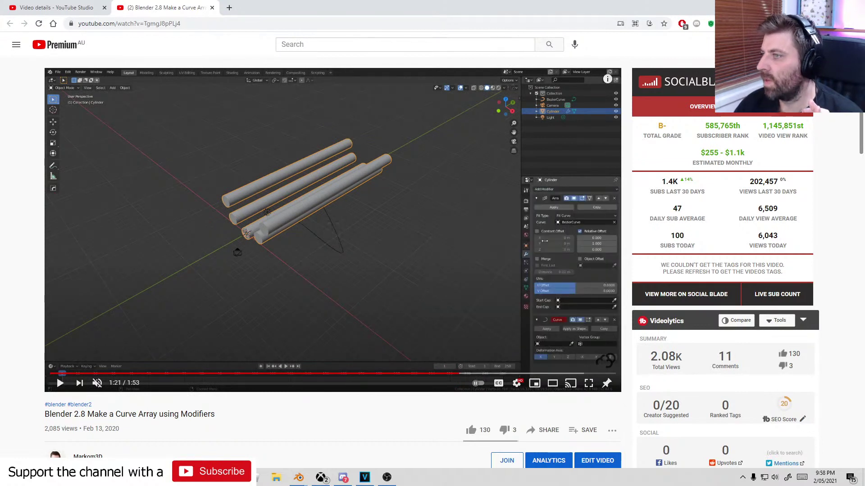
click(349, 242)
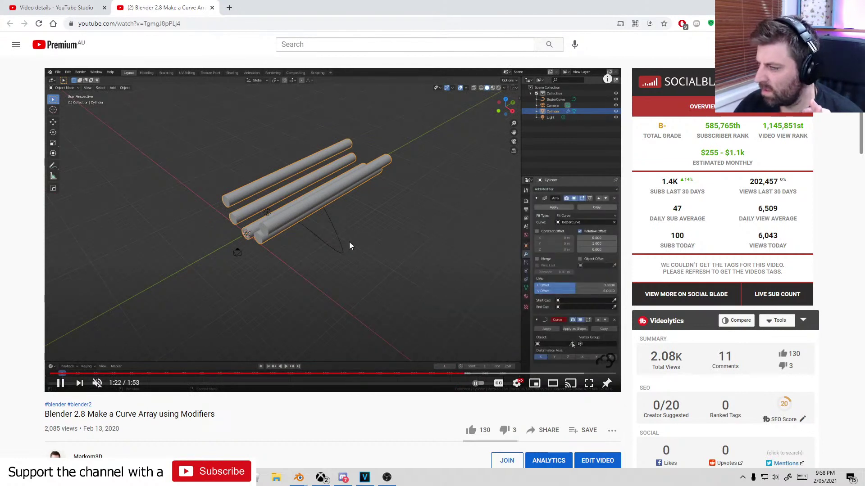
click(349, 244)
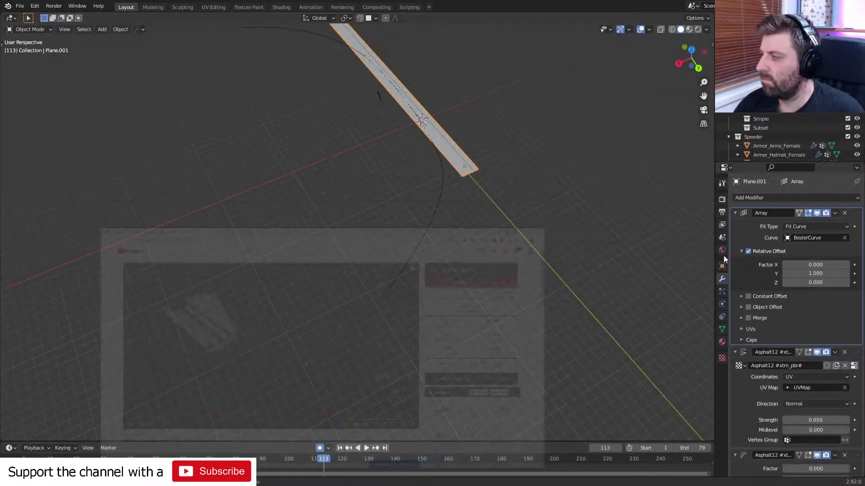
Add a new Curve modifier to the road strip and place it directly below the Array modifier.
click(827, 199)
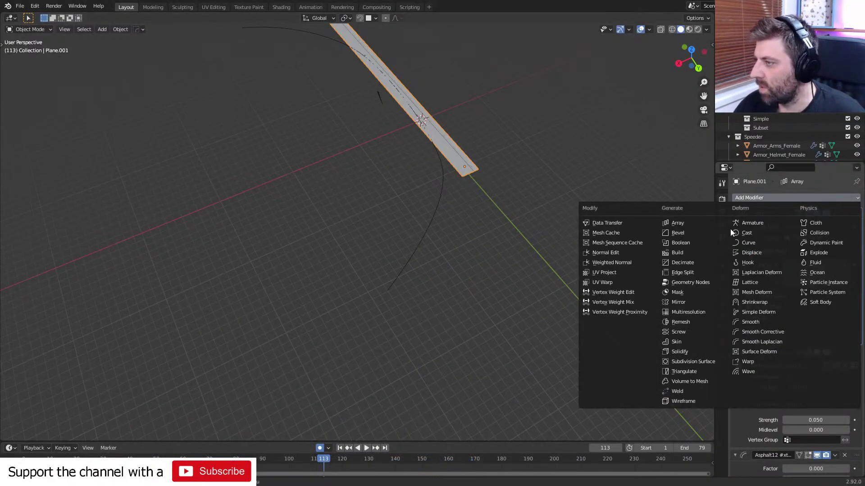
click(748, 243)
scroll(797, 351, down, 6)
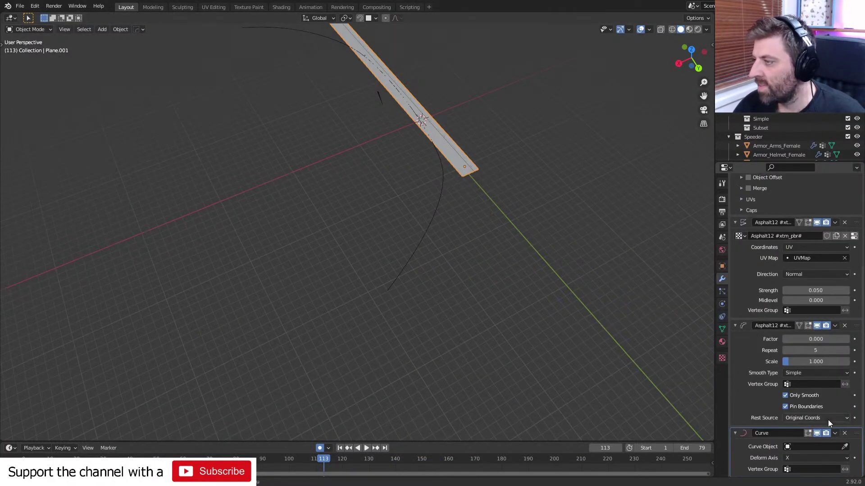
drag(853, 437, 853, 198)
scroll(809, 318, up, 5)
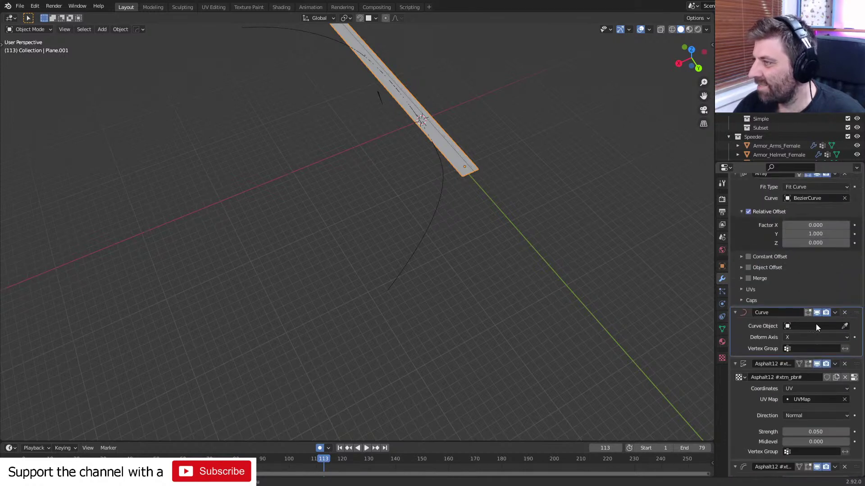
Pick BezierCurve as the Curve modifier's curve object, try deform axis Y, and set the axis to -Y.
click(844, 366)
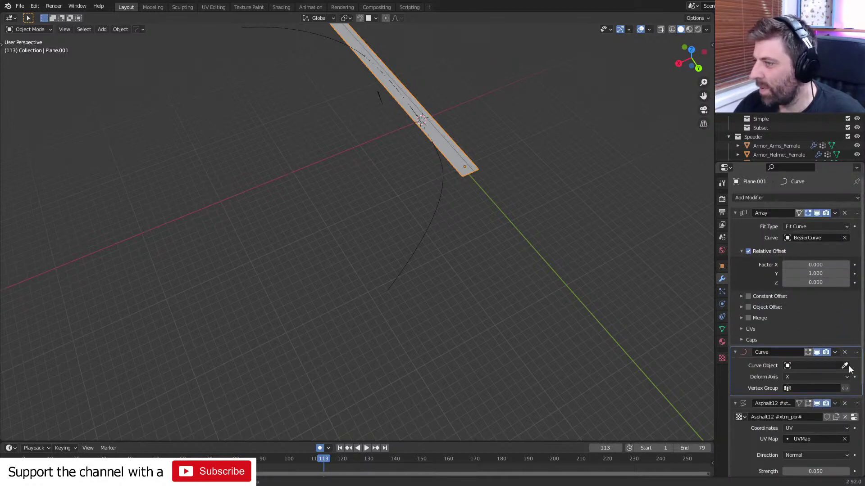
click(420, 228)
click(793, 377)
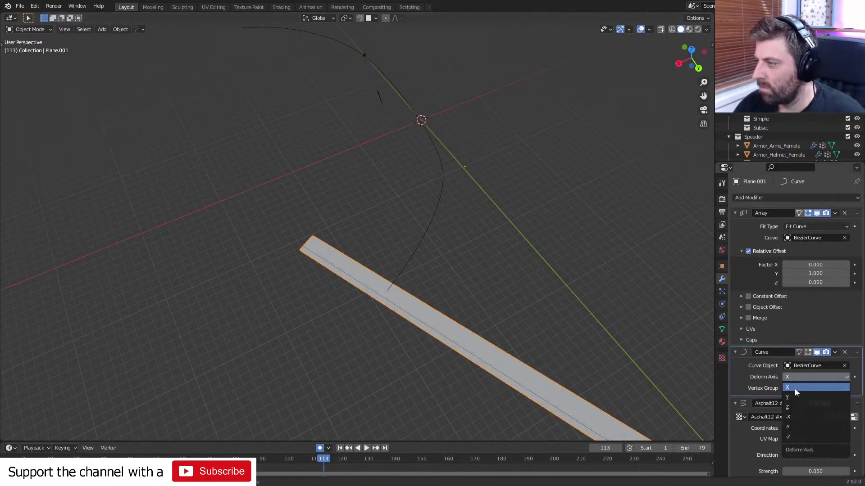
click(794, 389)
middle_drag(471, 282, 518, 228)
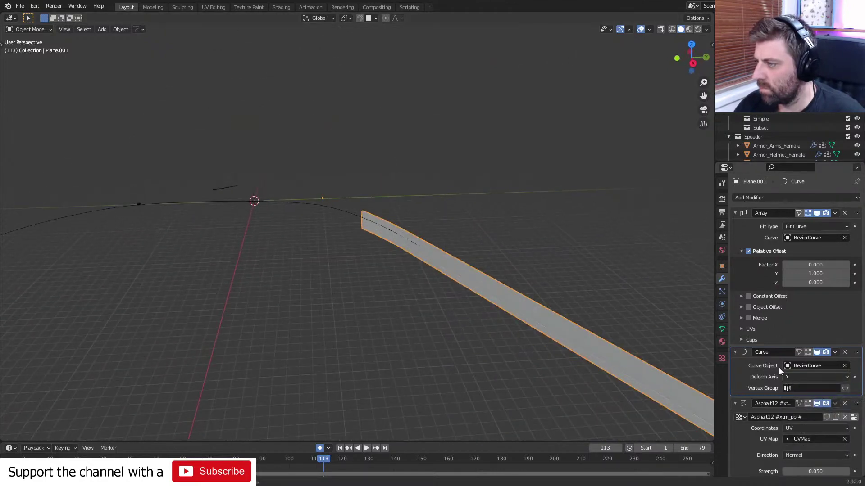
click(791, 377)
click(797, 427)
middle_drag(99, 167, 462, 221)
key(Tab)
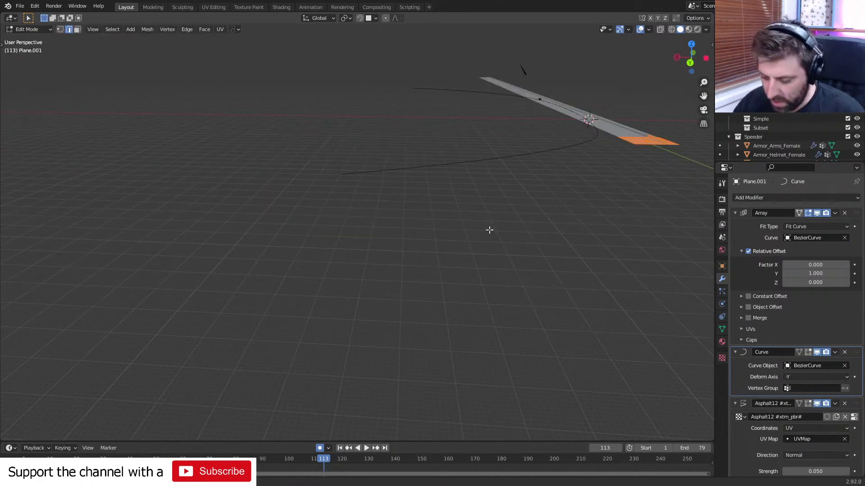
key(r)
key(y)
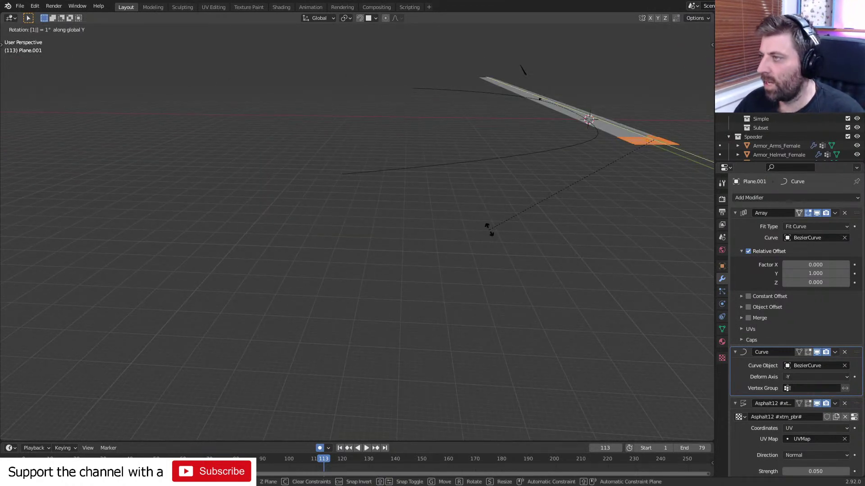
key(Escape)
key(Tab)
middle_drag(489, 230, 315, 243)
scroll(314, 240, up, 1)
key(Tab)
key(Tab)
Enter edit mode on the Bezier curve, select its near end control point and show the point's transform values.
click(334, 161)
key(Tab)
shift+middle_drag(333, 170, 412, 285)
scroll(411, 286, up, 2)
click(350, 189)
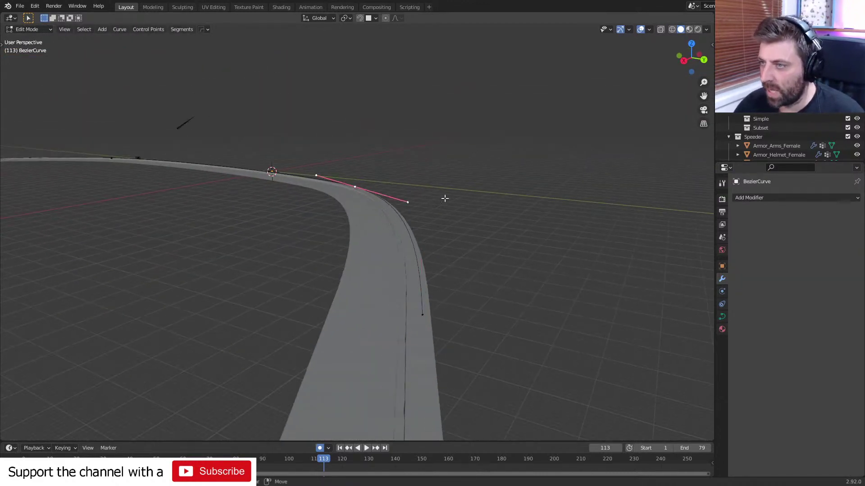
click(427, 310)
key(n)
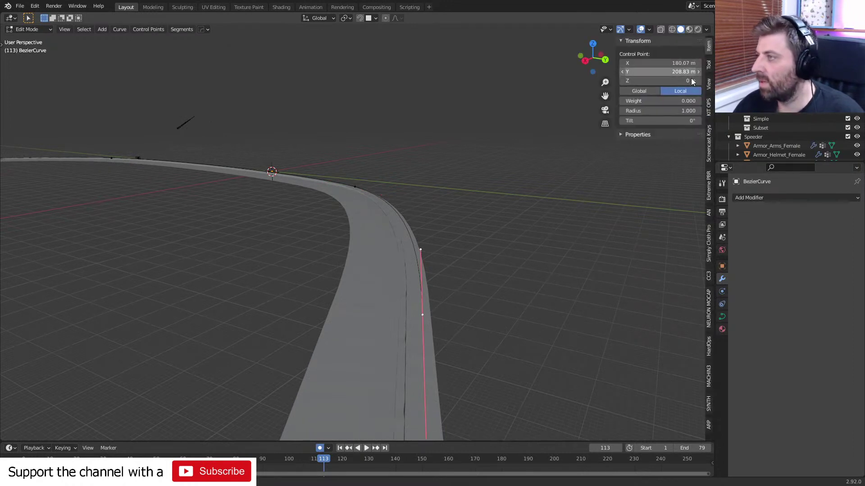
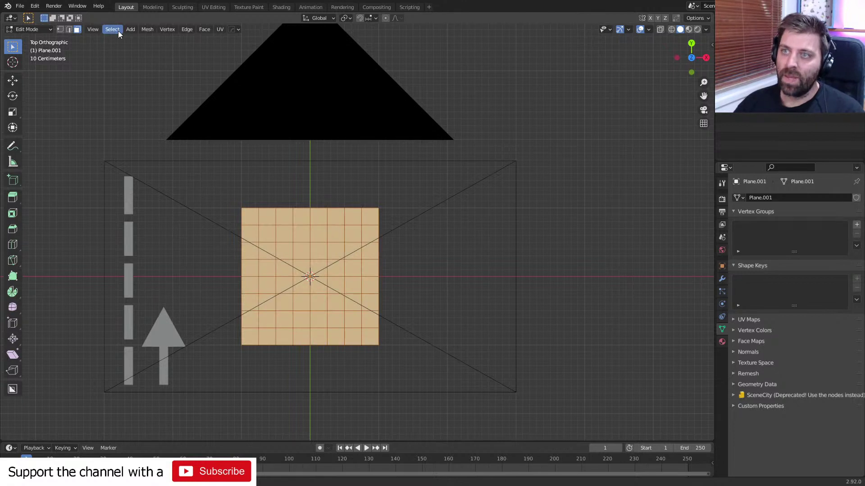
Apply Checker Deselect to the subdivided plane's faces and delete the faces still selected.
click(152, 104)
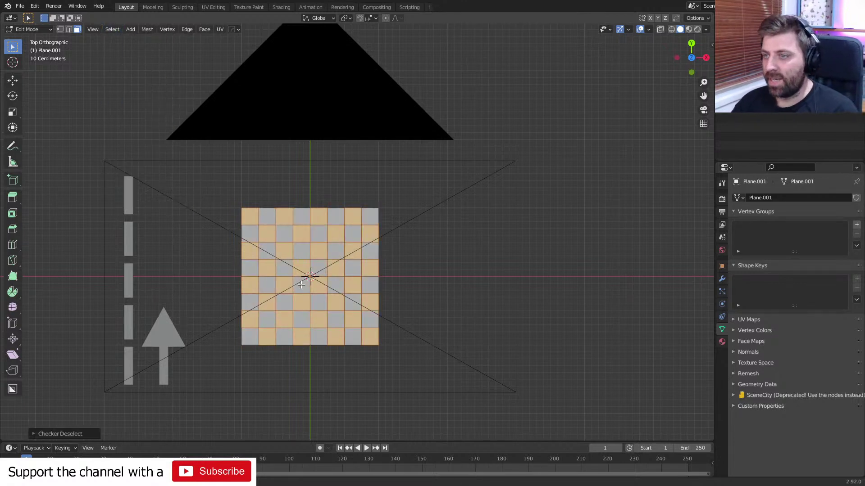
key(x)
click(301, 285)
Switch to vertex selection, try dissolving the right part of the checkerboard, and undo the dissolve.
key(1)
drag(386, 189, 320, 377)
key(ctrl+x)
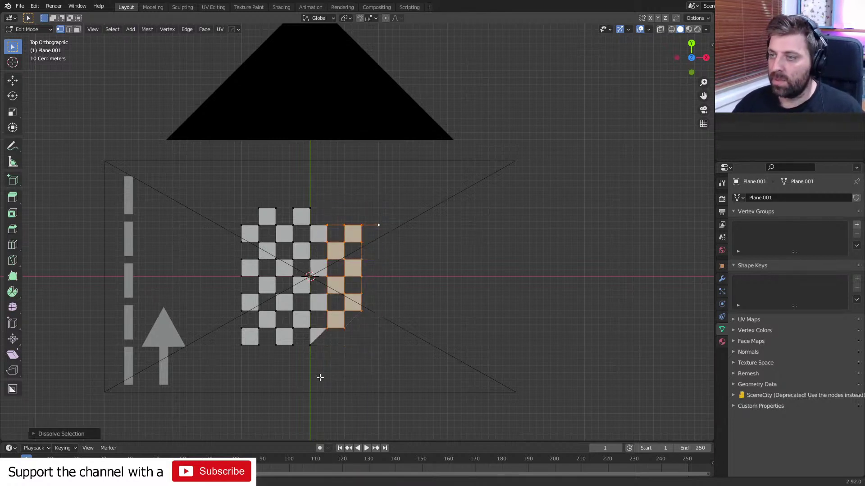
key(ctrl+z)
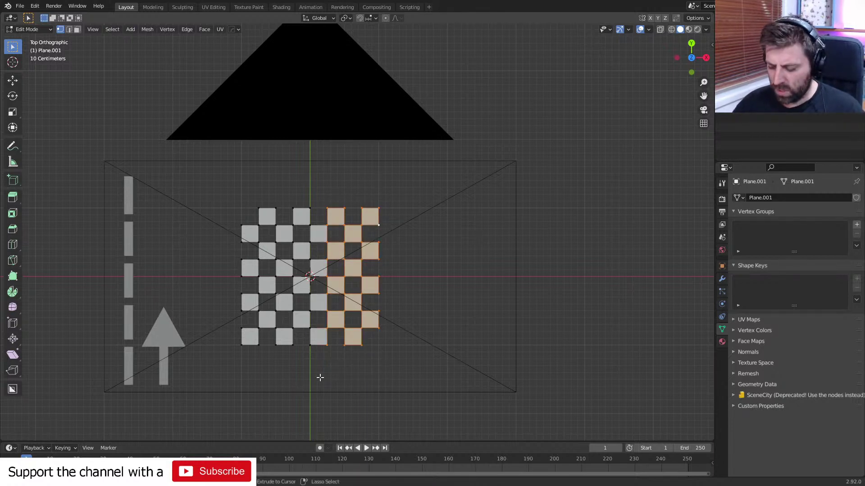
Select the right half of the checkerboard up to the centre line and delete its faces.
key(ctrl+l)
key(x)
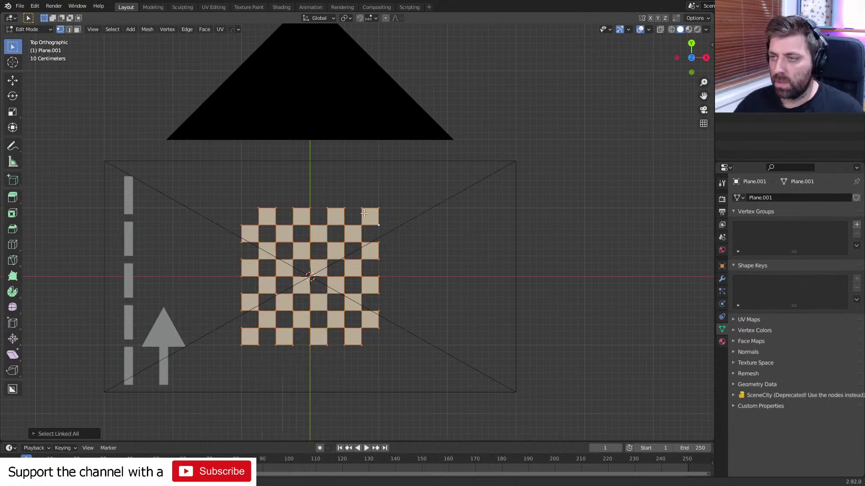
click(374, 214)
drag(402, 189, 305, 384)
key(x)
click(299, 383)
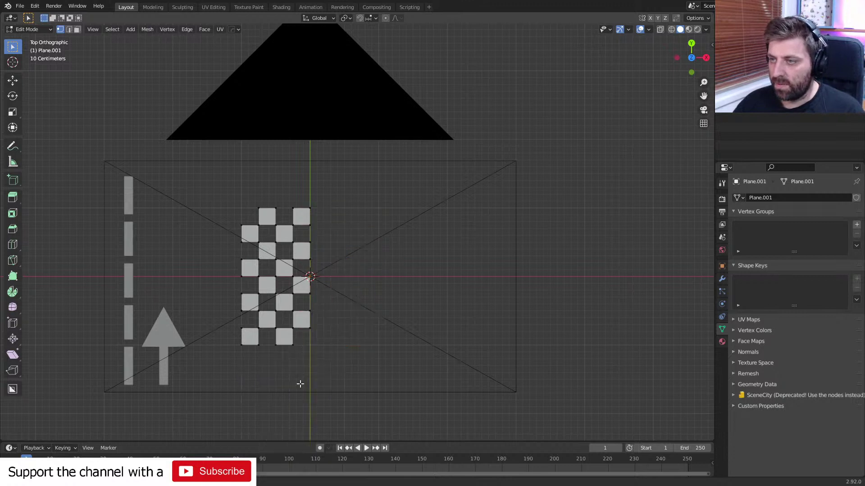
Select the whole checkered strip and move it inside the right edge of the camera frame.
drag(320, 191, 237, 368)
key(g)
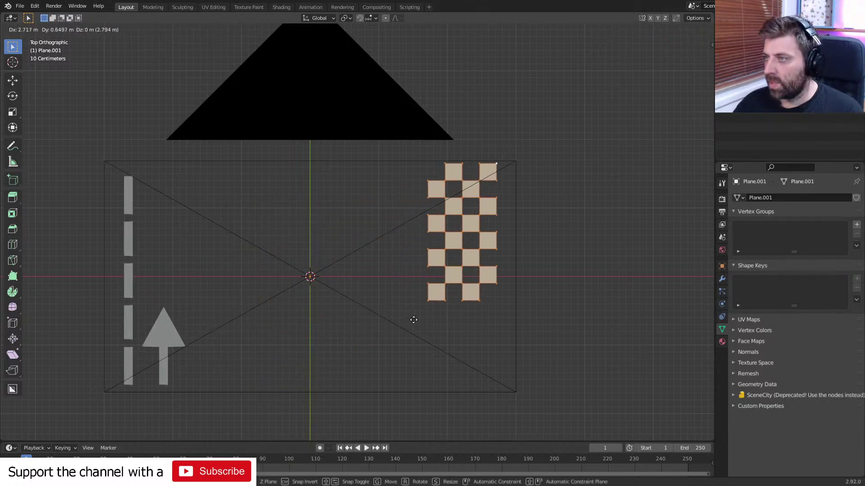
click(423, 332)
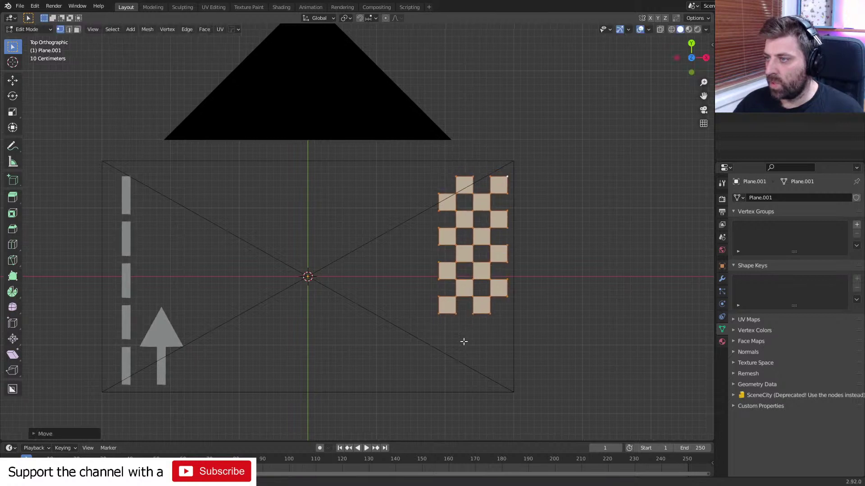
Duplicate the checkered strip straight down along Y so the copy continues the pattern below the original.
scroll(450, 332, up, 2)
shift+middle_drag(450, 332, 408, 285)
key(shift+d)
key(y)
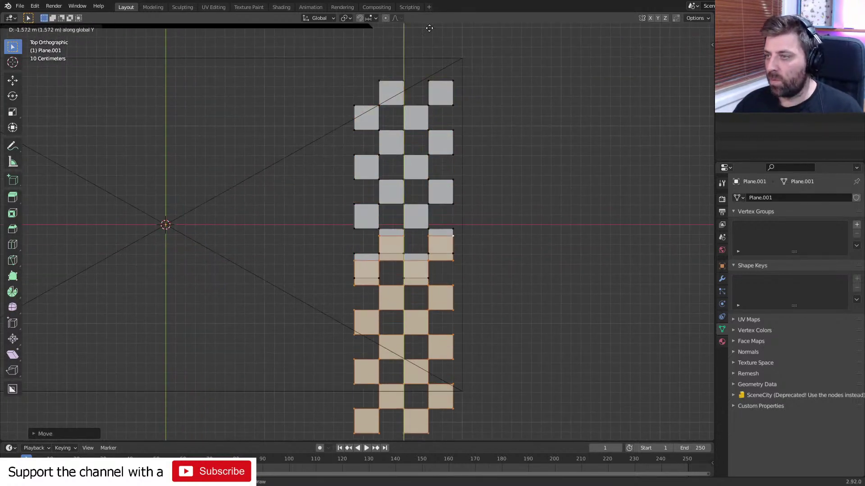
click(447, 267)
scroll(445, 266, down, 4)
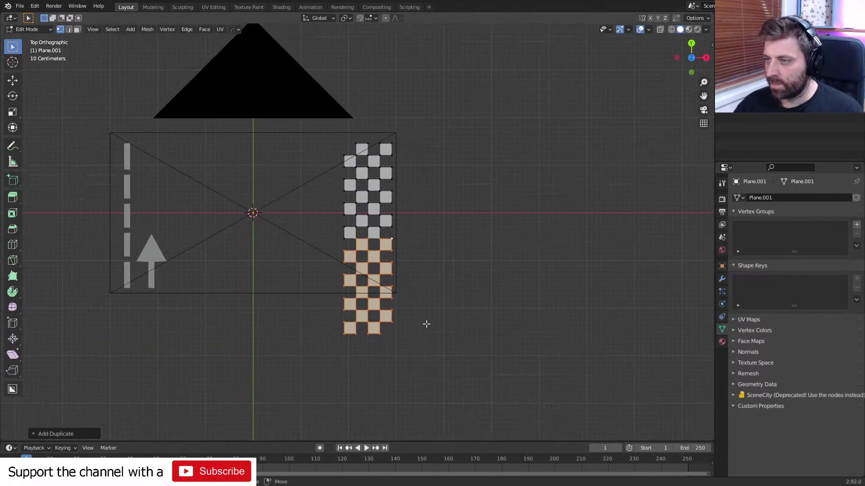
Delete the lower checker squares that extend beyond the camera frame's bottom edge and return to object mode.
key(alt+a)
drag(403, 281, 302, 354)
key(x)
click(357, 309)
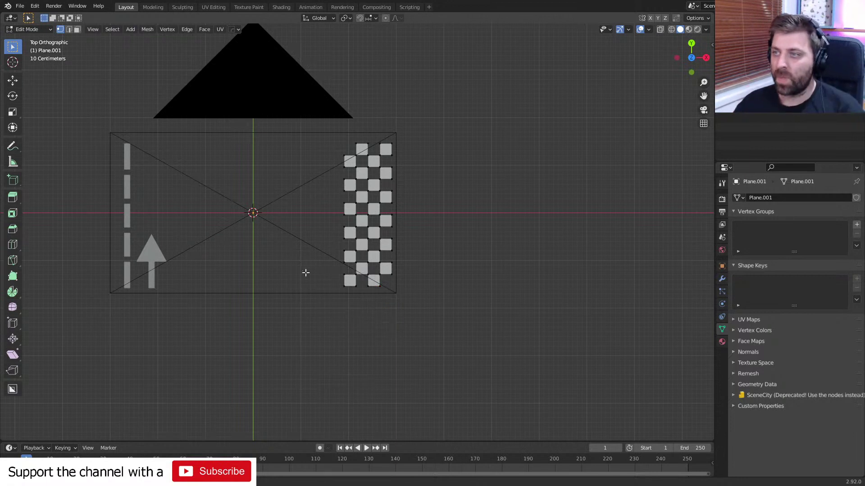
key(Tab)
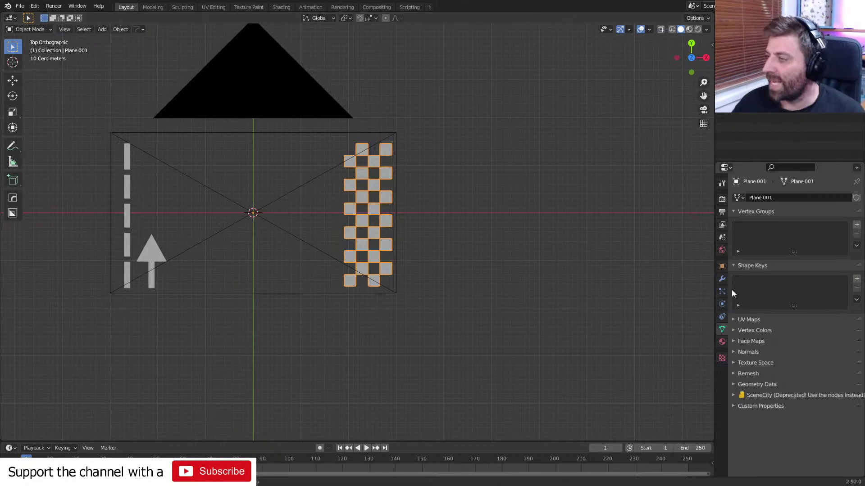
Add a text object and move it slightly up and to the left of the origin.
key(shift+a)
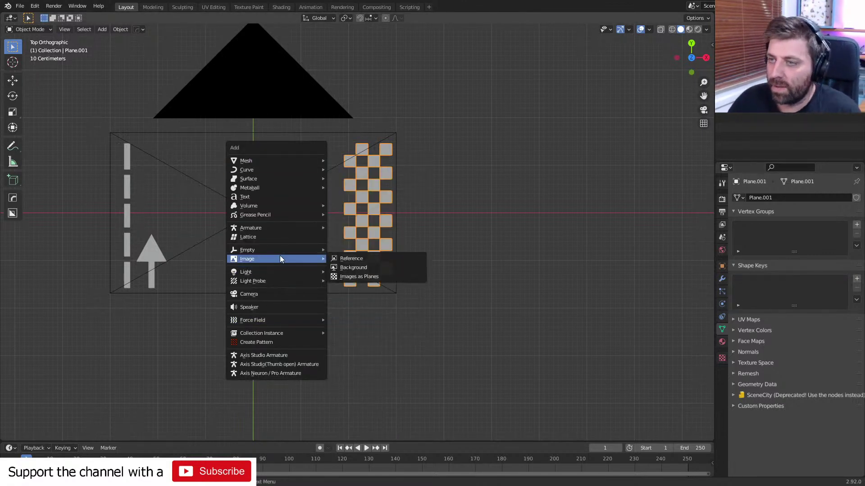
click(272, 197)
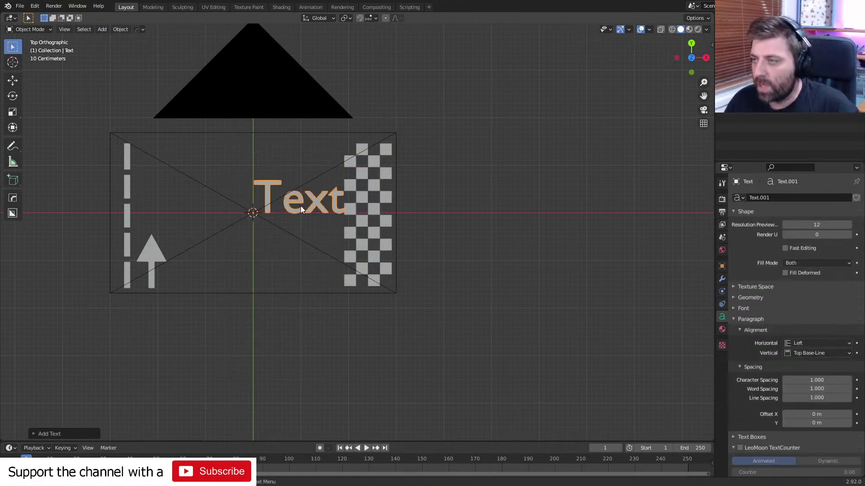
key(g)
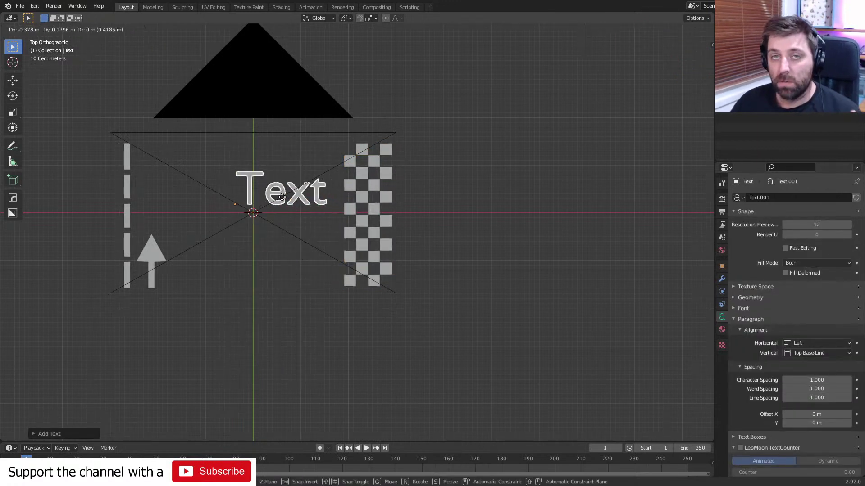
click(278, 195)
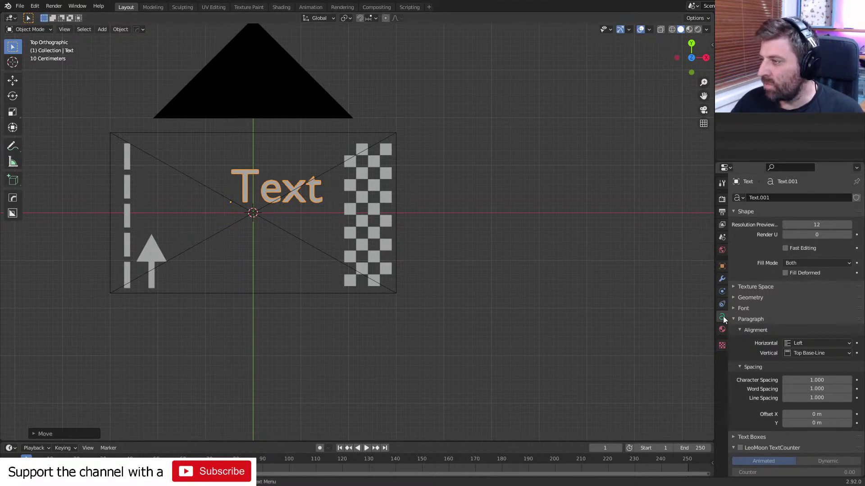
Load the SAKURATA font from the Downloads folder as the text's regular font.
click(731, 308)
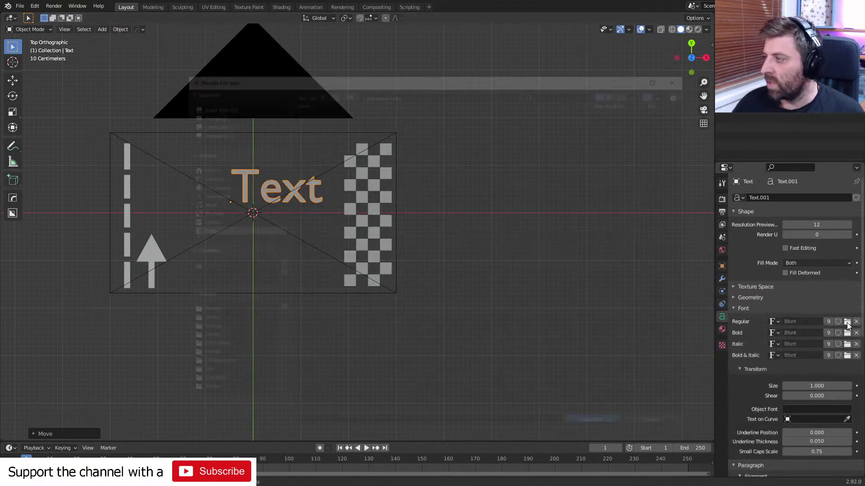
click(847, 321)
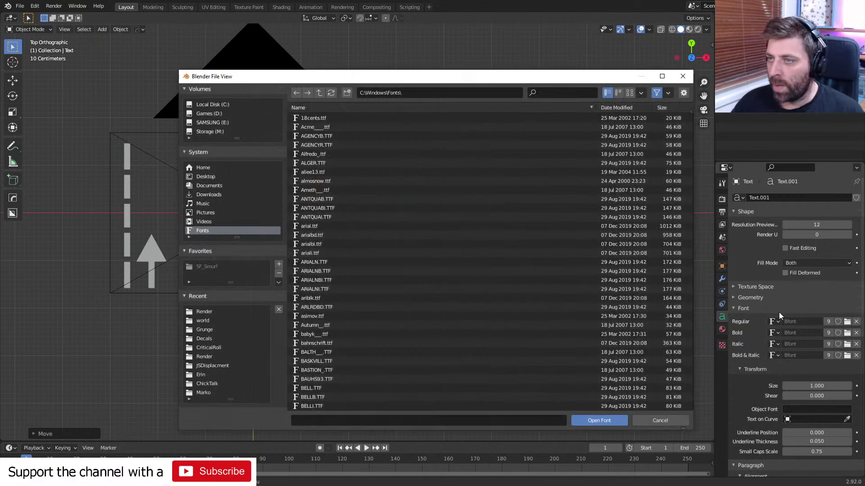
click(211, 194)
double_click(336, 233)
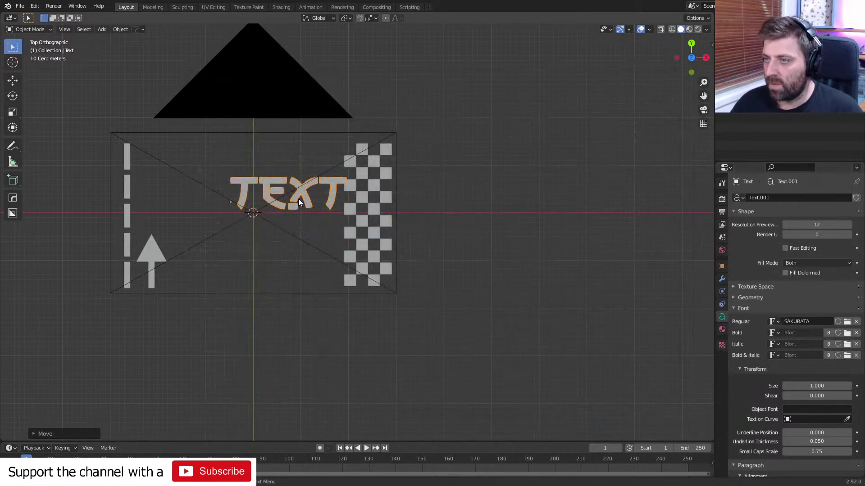
Replace the text object's default content with "4K PRODUCTIONS".
key(Tab)
key(BackSpace)
key(BackSpace)
key(BackSpace)
key(BackSpace)
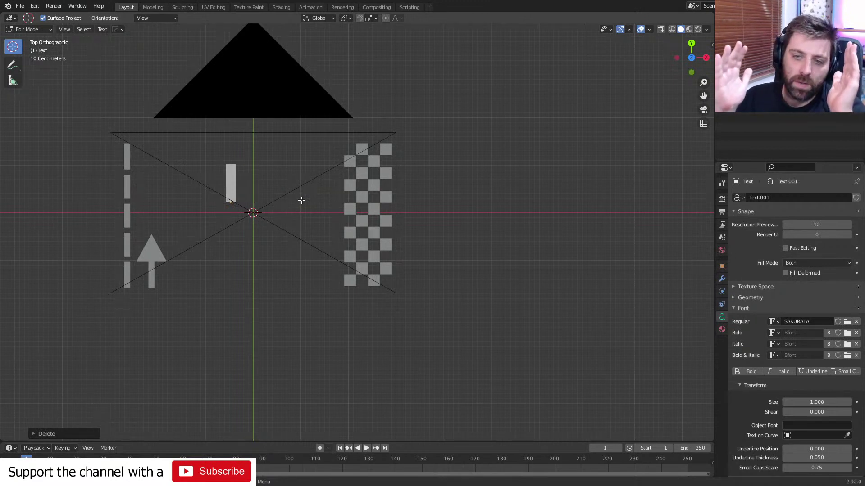
text(4)
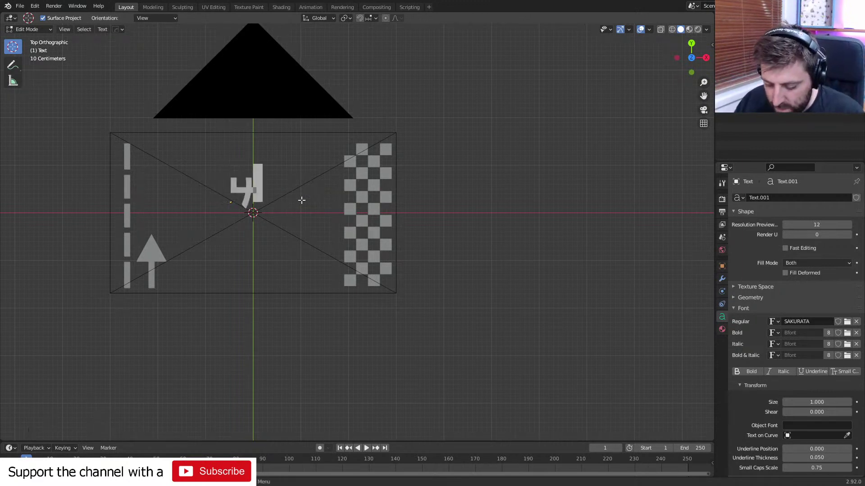
text(K A)
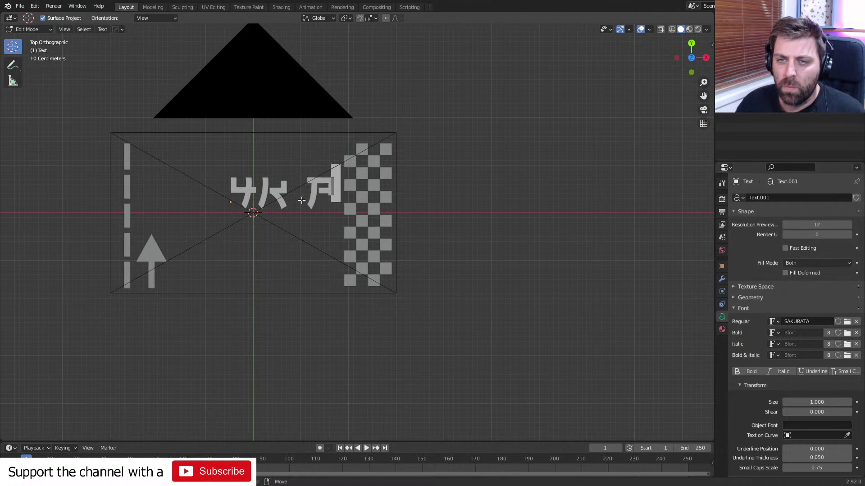
text(RODUCTIONS)
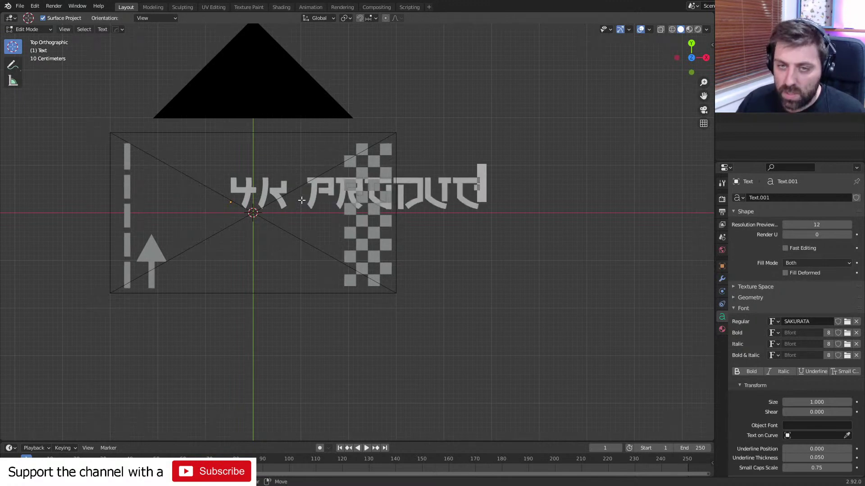
Scale the text down and place it along the frame's top edge, between the dashed line and the checkered strip.
key(Tab)
key(s)
click(419, 196)
key(h)
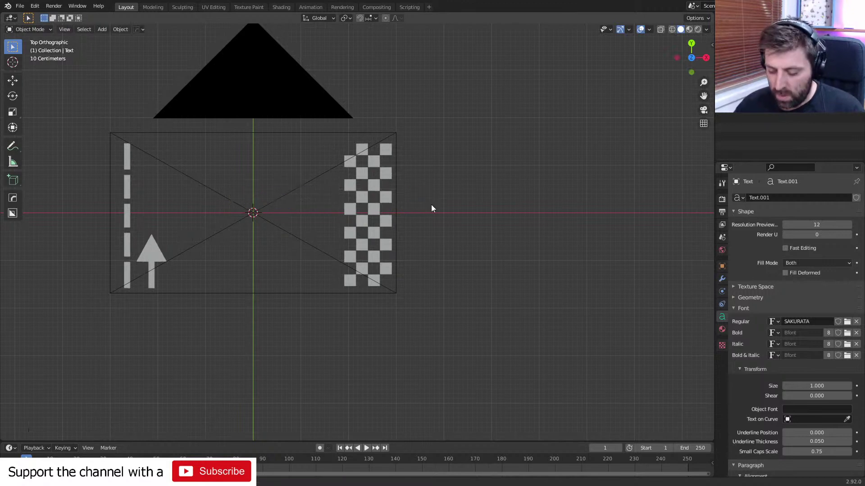
key(alt+h)
key(g)
click(356, 166)
key(s)
click(354, 165)
key(g)
click(355, 167)
scroll(356, 225, up, 1)
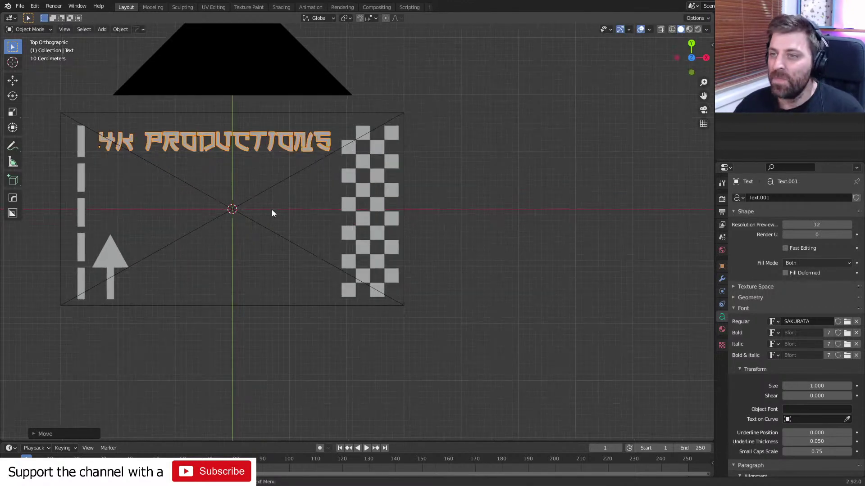
Add a plane and scale its mesh down to a small square at the origin.
key(shift+a)
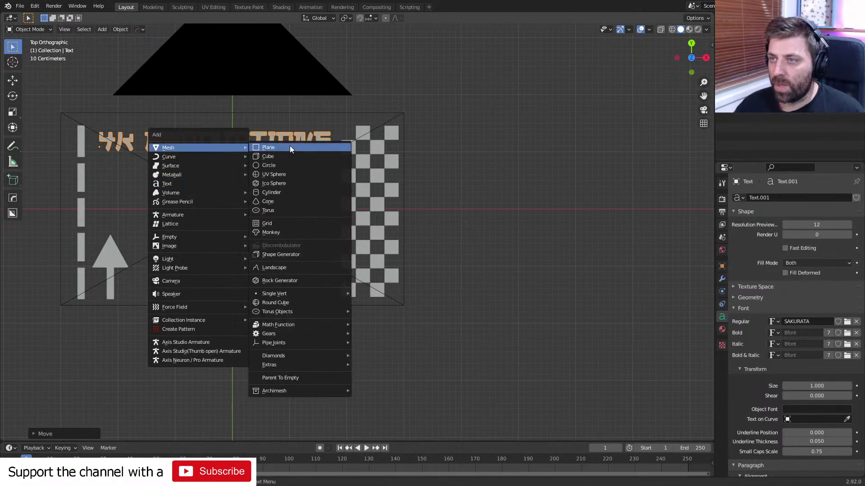
click(270, 146)
shift+middle_drag(290, 167, 313, 193)
key(Tab)
key(s)
click(274, 232)
key(h)
key(alt+h)
Move the small square up along Y to just below the text and flatten it along Y into a thin bar.
key(g)
key(y)
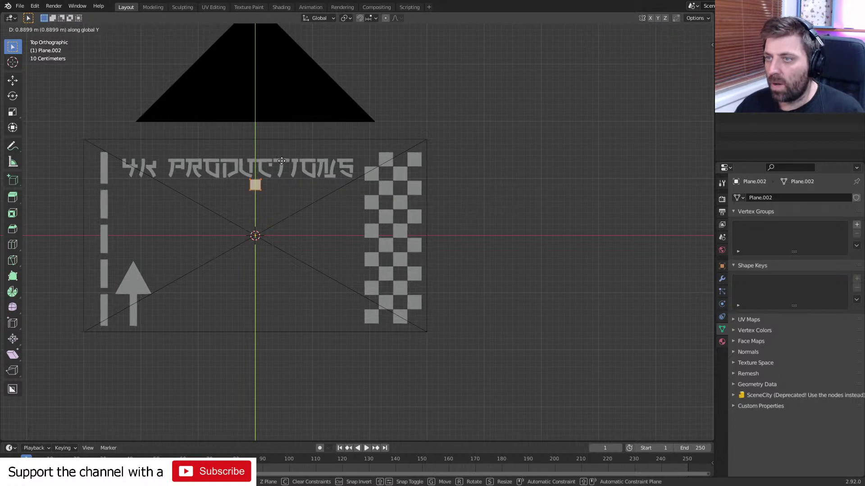
click(324, 230)
scroll(323, 231, up, 4)
shift+middle_drag(324, 231, 394, 289)
key(s)
key(y)
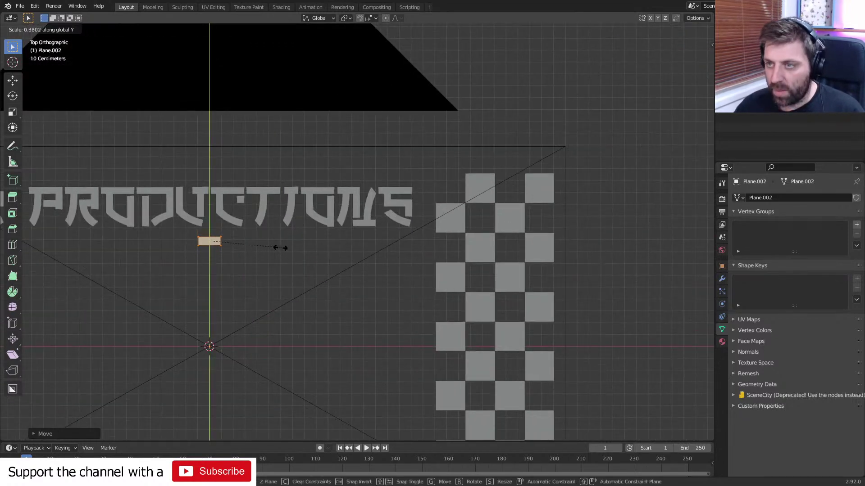
click(253, 242)
key(h)
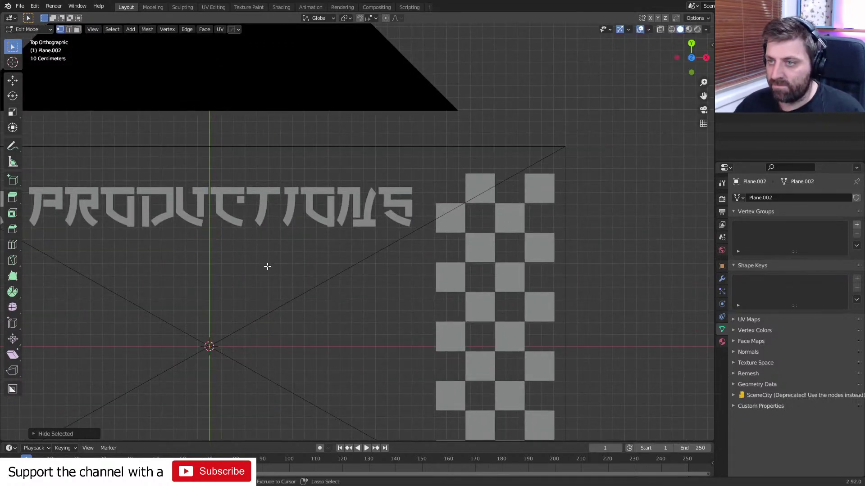
key(ctrl+z)
Stretch the thin bar along X into a long line beneath the text.
scroll(266, 264, down, 2)
key(s)
key(x)
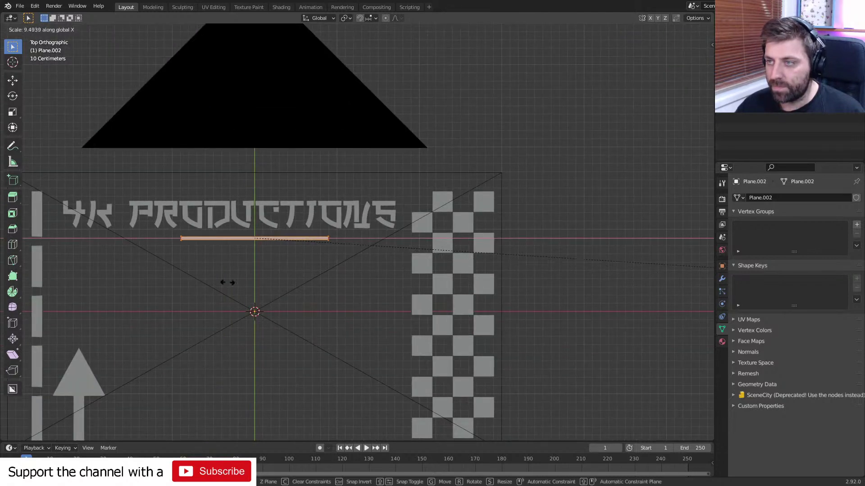
click(75, 294)
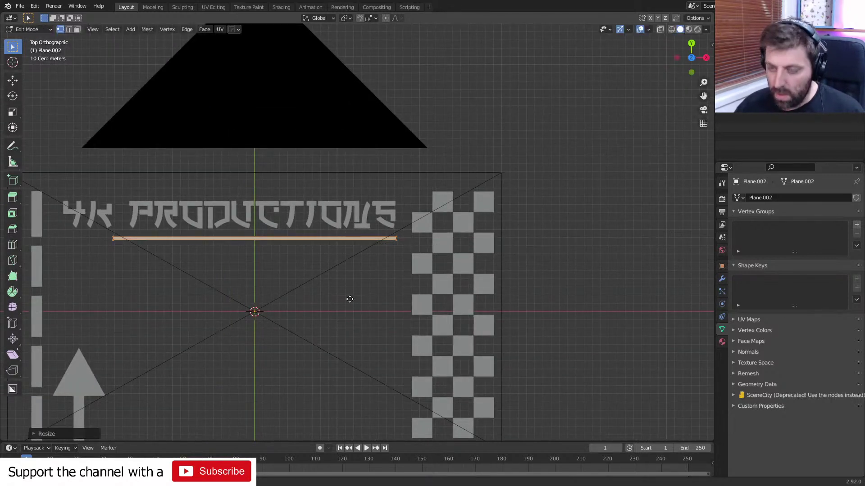
Shift the underline closer beneath the text, widen it along X to the text's full width and leave edit mode.
key(g)
click(137, 246)
key(s)
key(x)
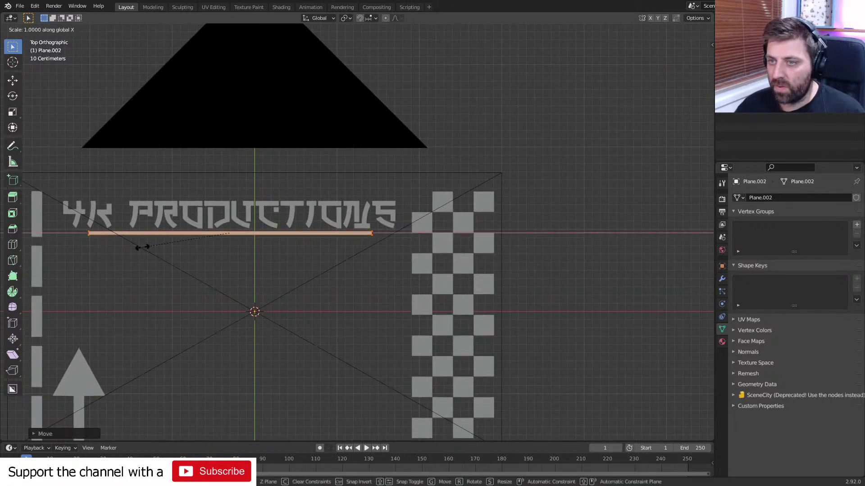
click(126, 249)
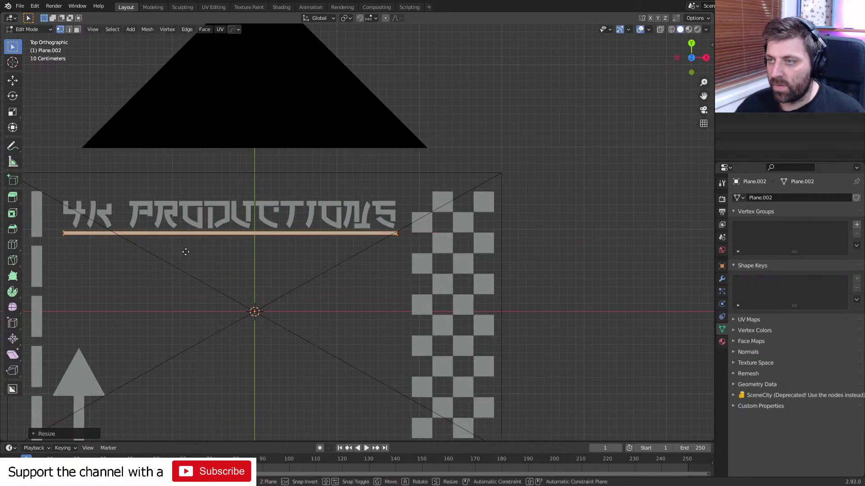
scroll(189, 344, down, 1)
key(Tab)
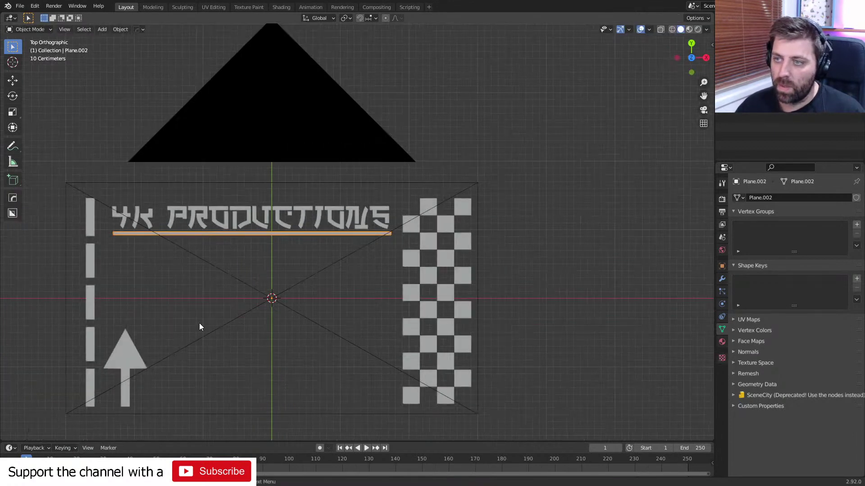
Duplicate the "4K PRODUCTIONS" text and place the copy along Y below the underline.
click(288, 219)
key(shift+d)
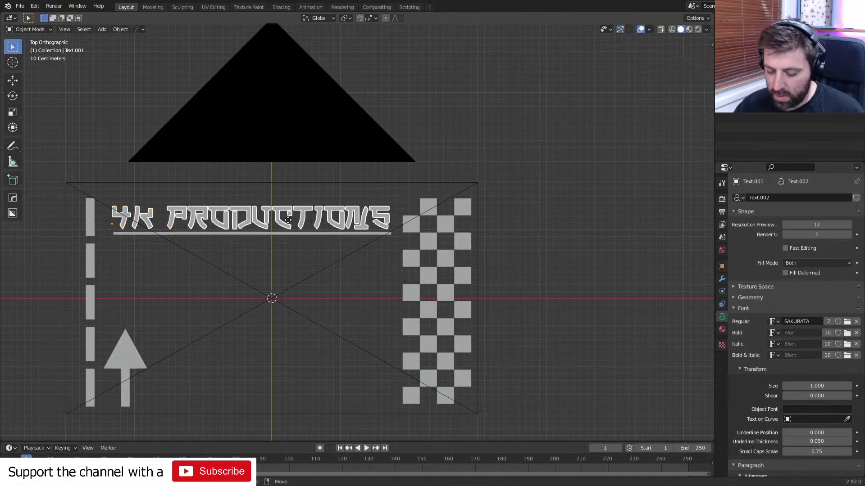
key(y)
click(301, 265)
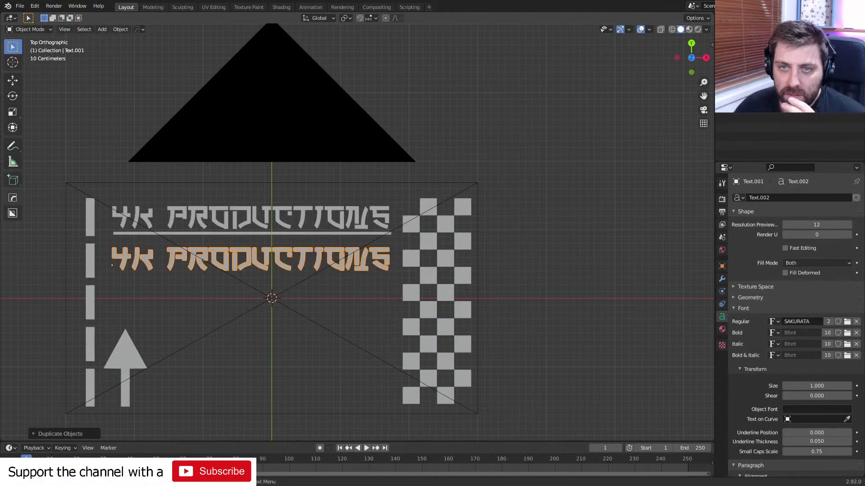
Replace the duplicated text's content with "EMURGA" and return to object mode.
key(Tab)
key(BackSpace)
key(BackSpace)
key(BackSpace)
key(BackSpace)
key(BackSpace)
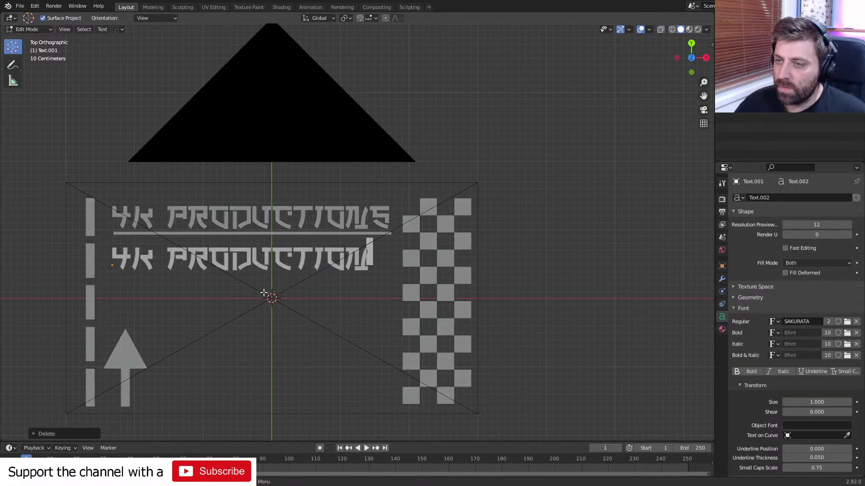
key(BackSpace)
key(BackSpace)
key(BackSpace)
key(BackSpace)
key(BackSpace)
key(BackSpace)
key(BackSpace)
key(BackSpace)
key(BackSpace)
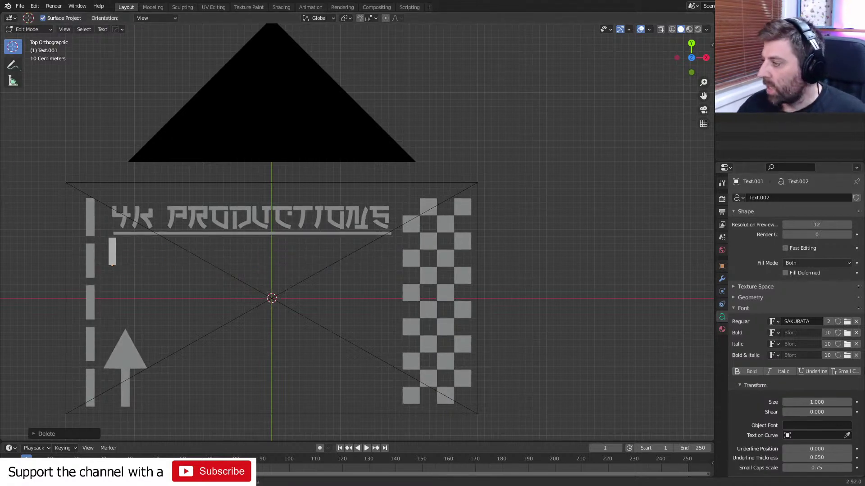
text(EM)
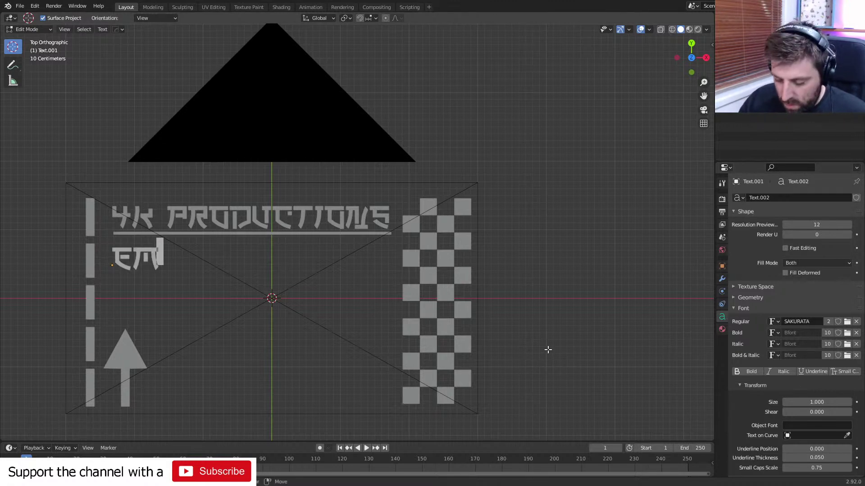
text(URGA)
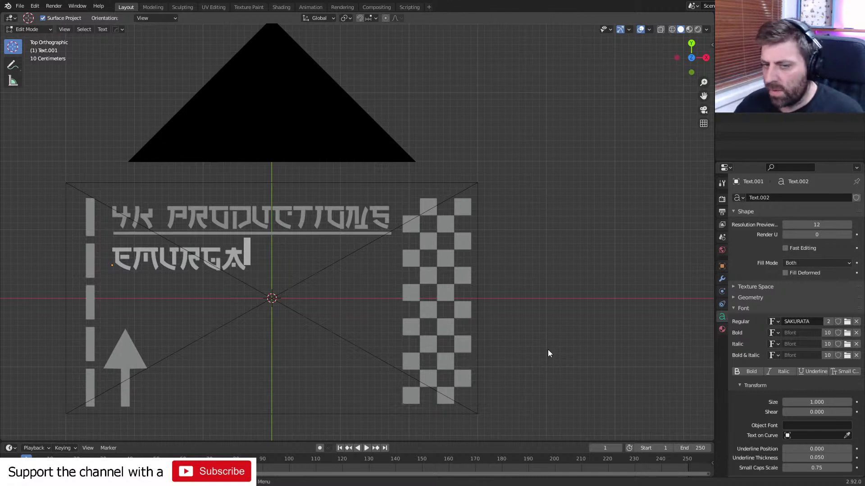
key(Tab)
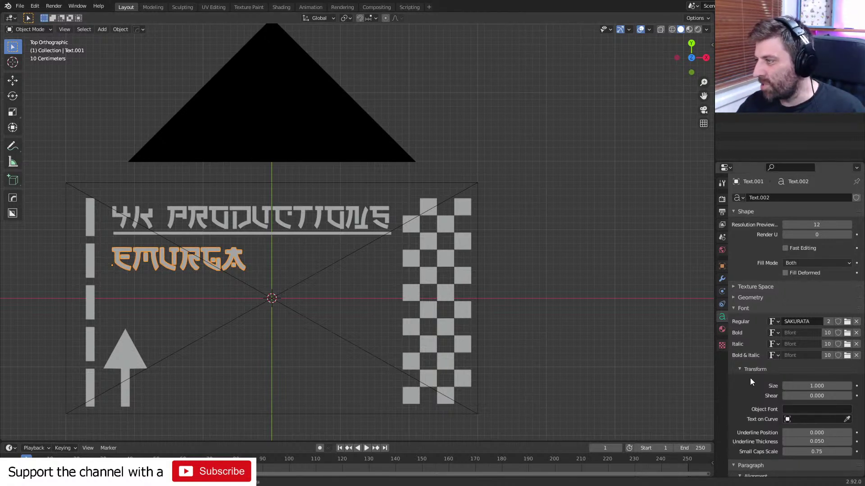
Examine the EMURGA text's font, geometry, alignment and spacing settings for layout options.
scroll(768, 390, down, 3)
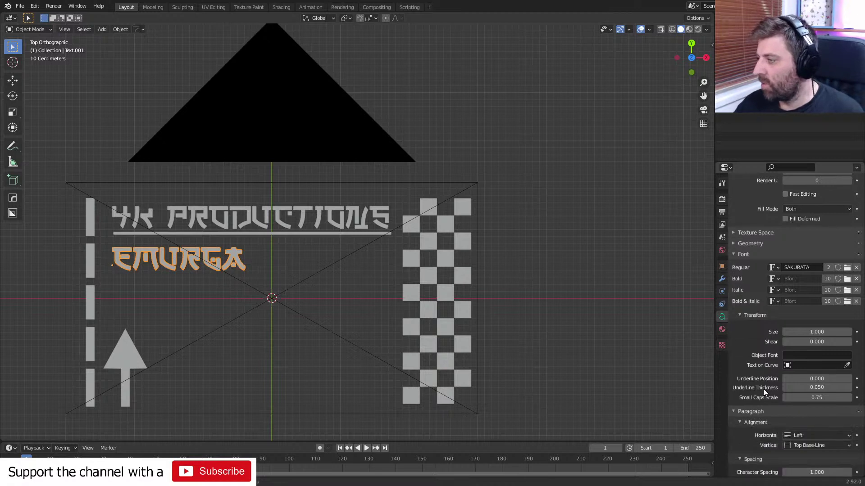
scroll(763, 388, down, 2)
scroll(751, 417, down, 5)
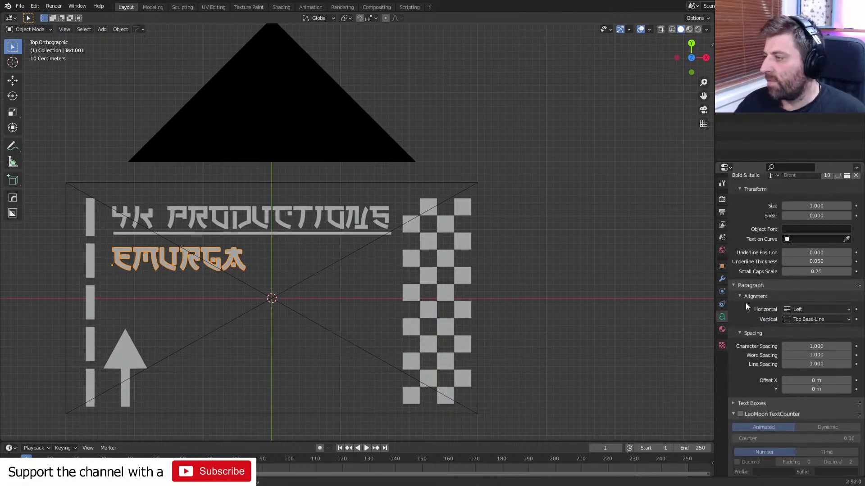
click(821, 309)
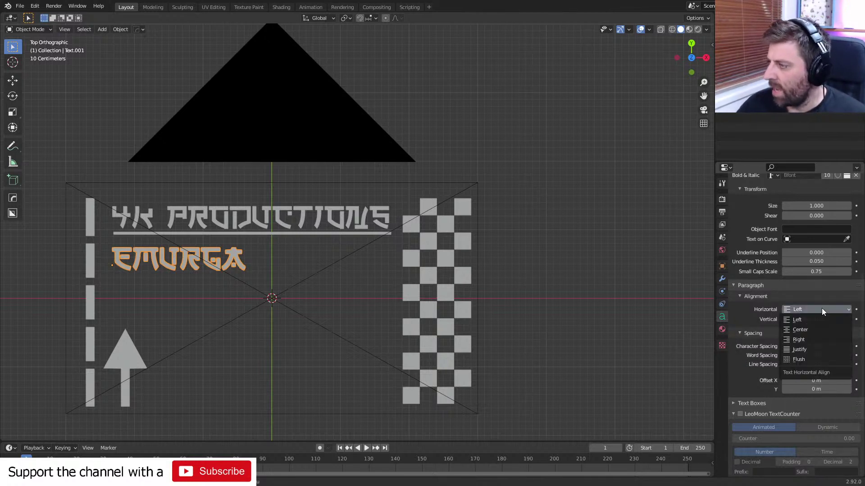
click(825, 319)
click(824, 318)
click(825, 318)
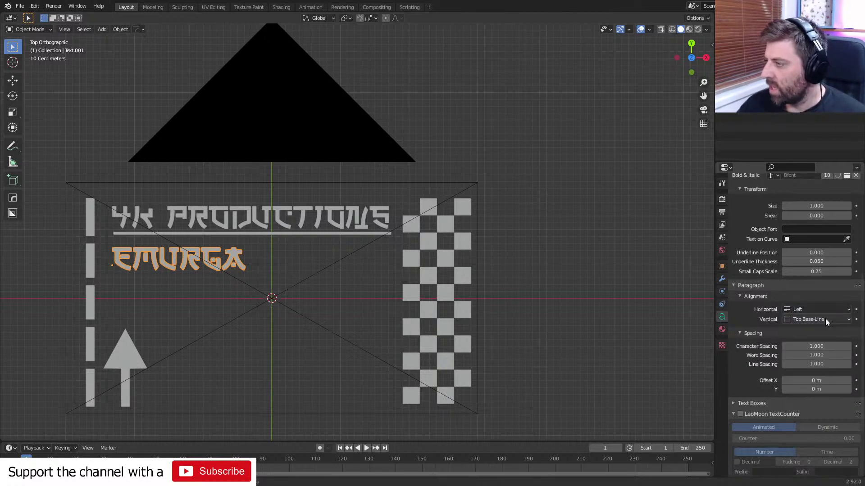
scroll(758, 276, up, 8)
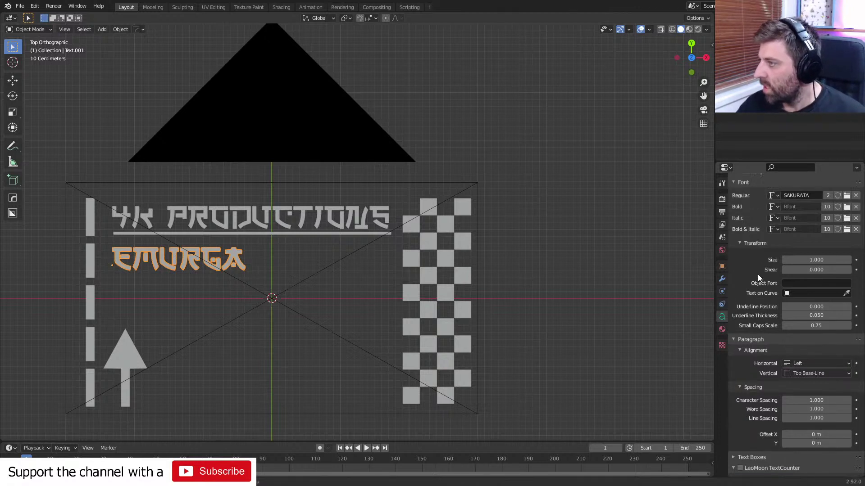
click(735, 261)
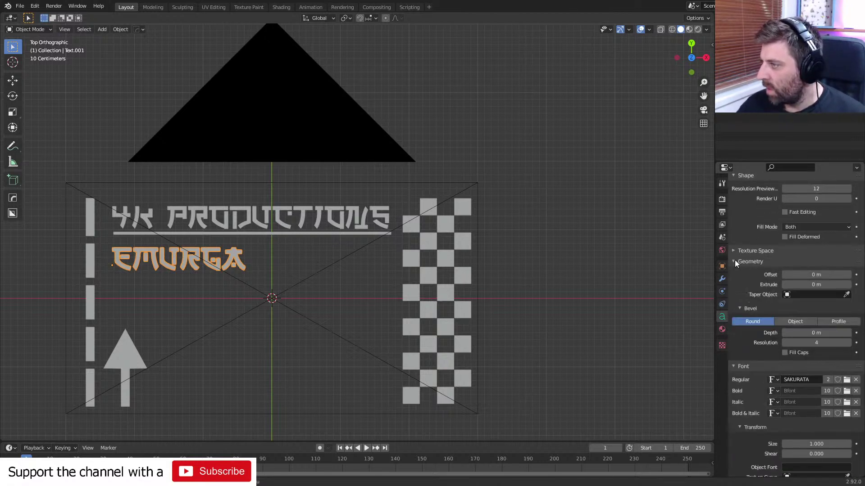
click(734, 260)
scroll(746, 278, down, 12)
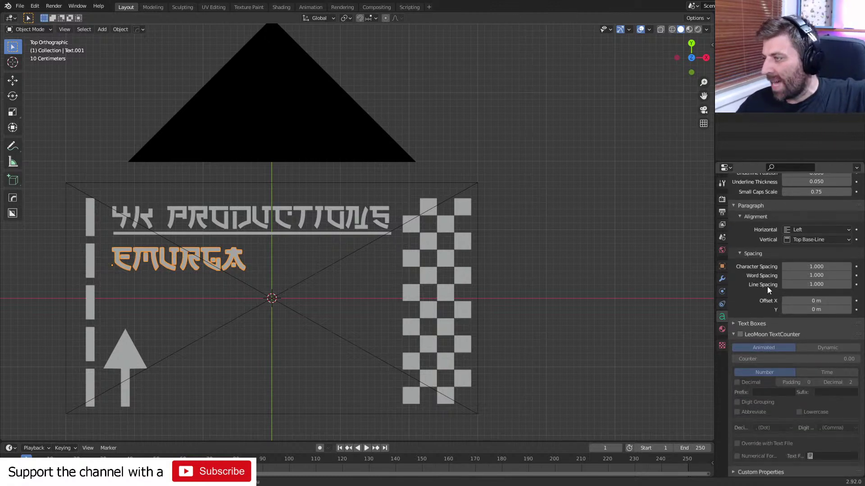
Rotate the EMURGA text 90 degrees and place it vertically beside the checkered strip, below the end of the underline.
text(r90)
key(Return)
key(g)
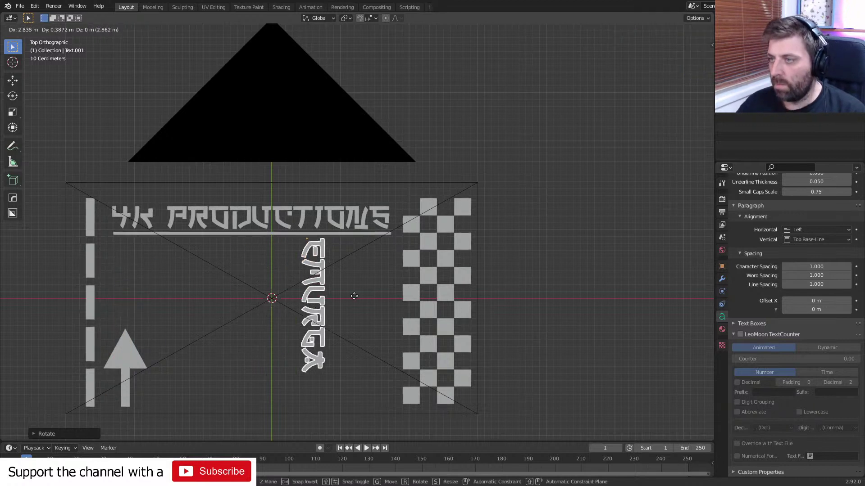
click(404, 307)
scroll(363, 366, down, 3)
scroll(363, 366, up, 2)
scroll(285, 319, up, 1)
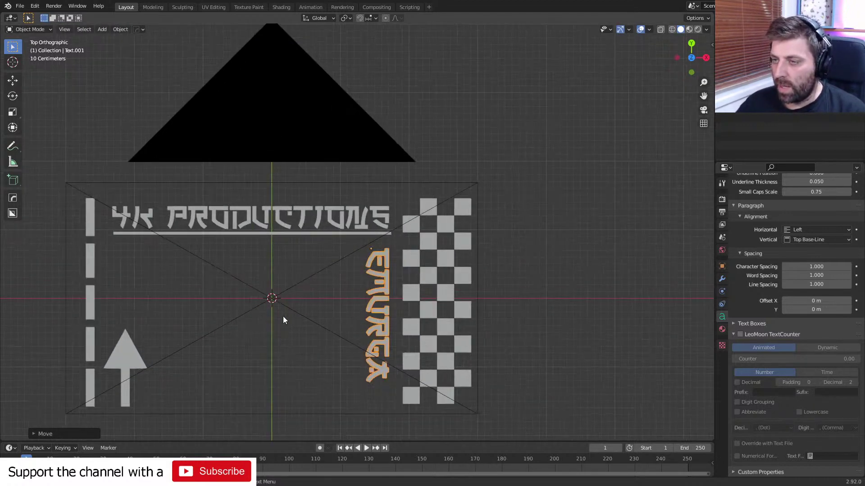
Duplicate the whole arrow in edit mode and place the copy along X beside the original.
scroll(228, 316, up, 1)
click(236, 363)
key(Tab)
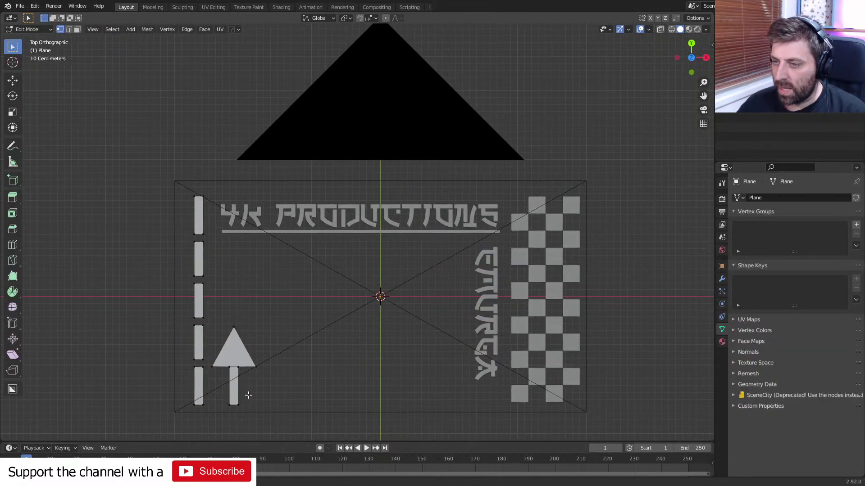
key(ctrl+l)
key(shift+d)
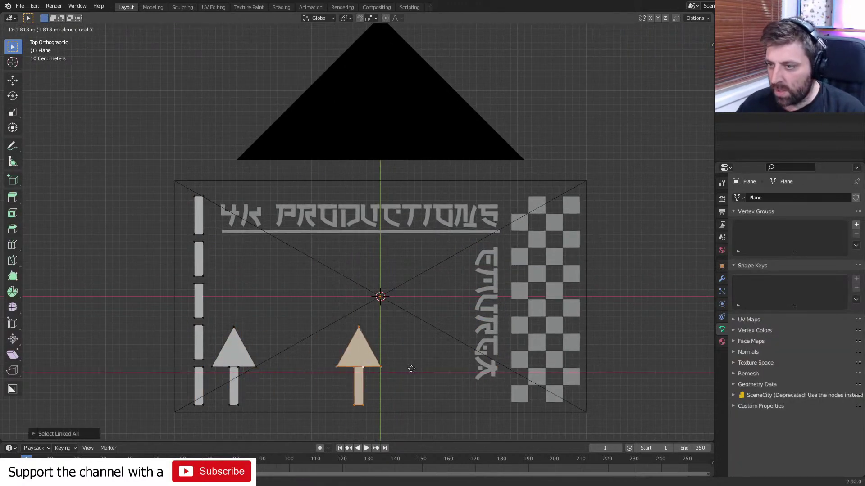
click(349, 379)
Widen the copied arrow's shaft along X to about twice its width and leave edit mode.
scroll(342, 397, up, 2)
scroll(367, 324, up, 2)
key(2)
click(307, 400)
key(3)
click(303, 404)
shift+middle_drag(303, 404, 317, 349)
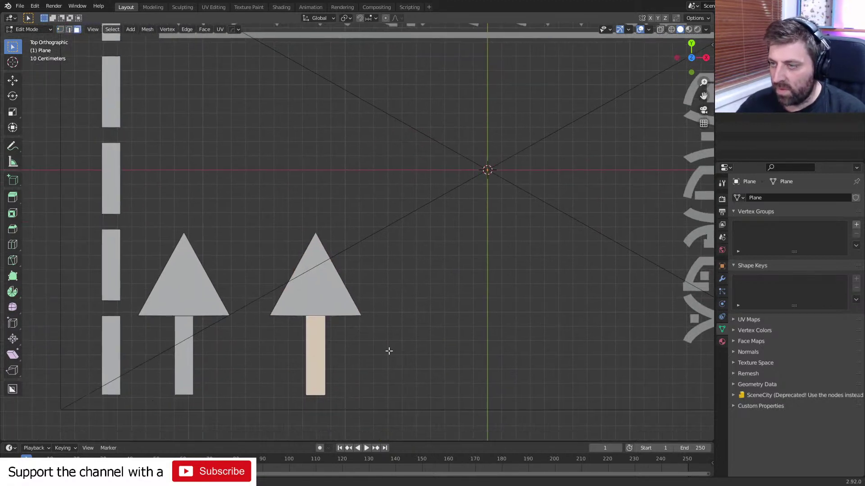
key(s)
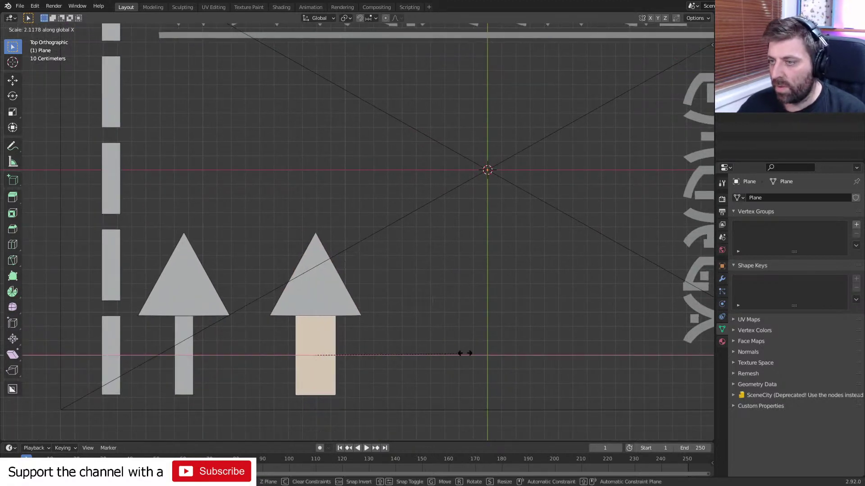
click(450, 357)
key(Tab)
scroll(416, 358, down, 2)
shift+middle_drag(394, 358, 354, 364)
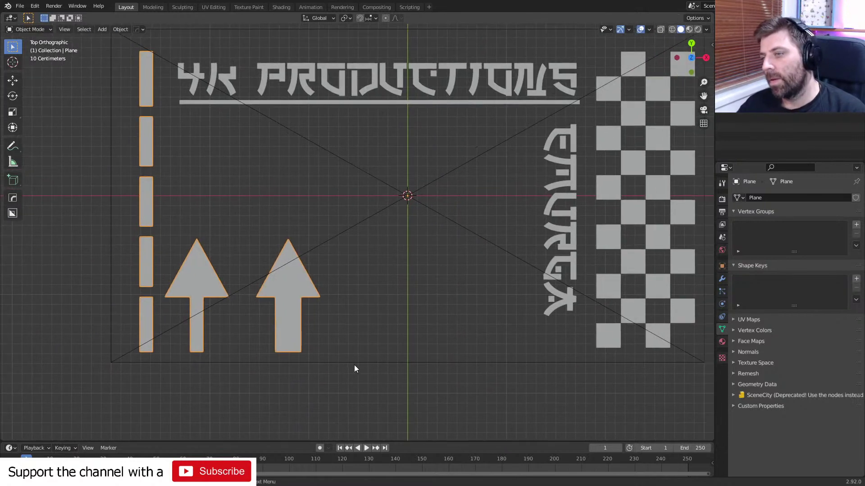
Delete the original thin-shafted arrow from the mesh.
key(Tab)
click(230, 299)
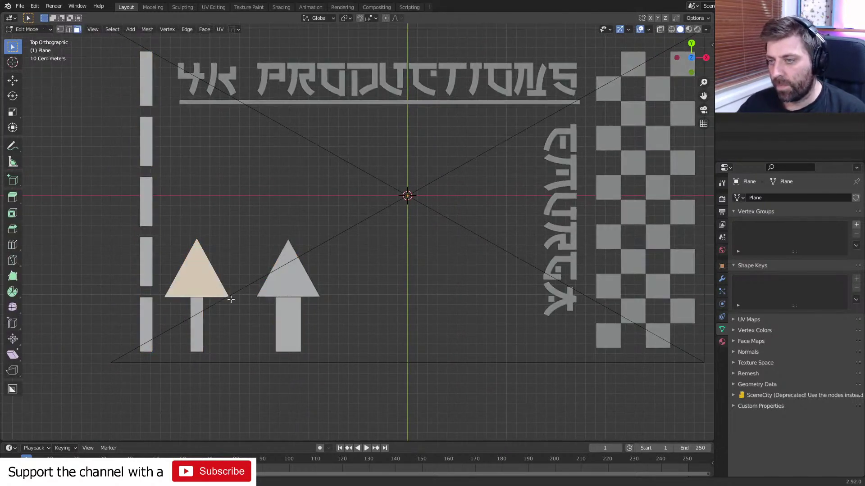
key(ctrl+l)
key(x)
click(231, 299)
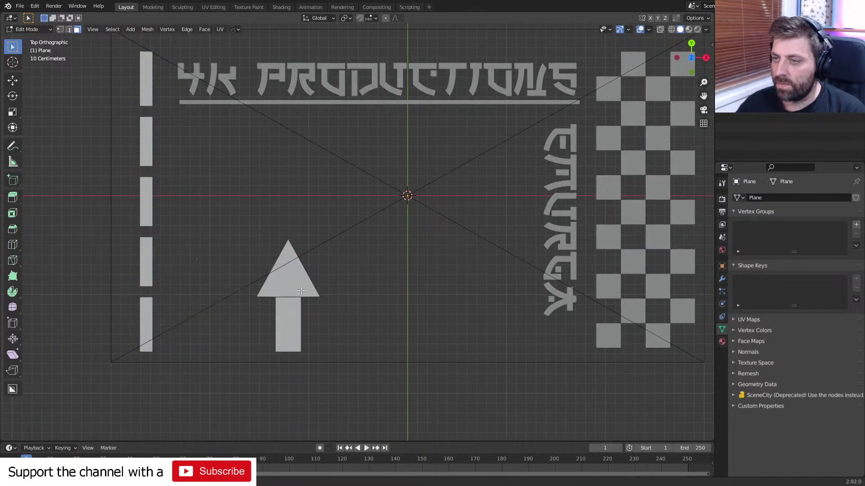
Move the wide-shafted arrow along X toward the dashed bar, aligning it with the title's start, and leave edit mode.
click(311, 290)
key(ctrl+l)
key(g)
key(y)
key(x)
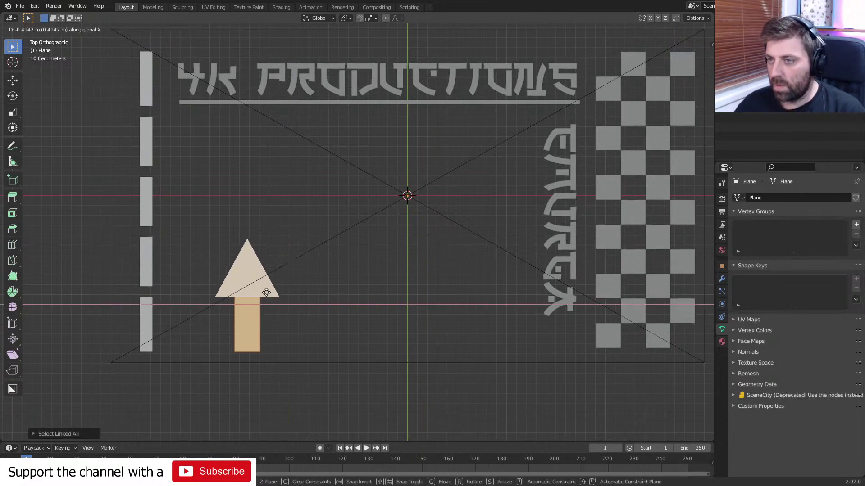
click(236, 291)
key(Tab)
scroll(268, 312, down, 2)
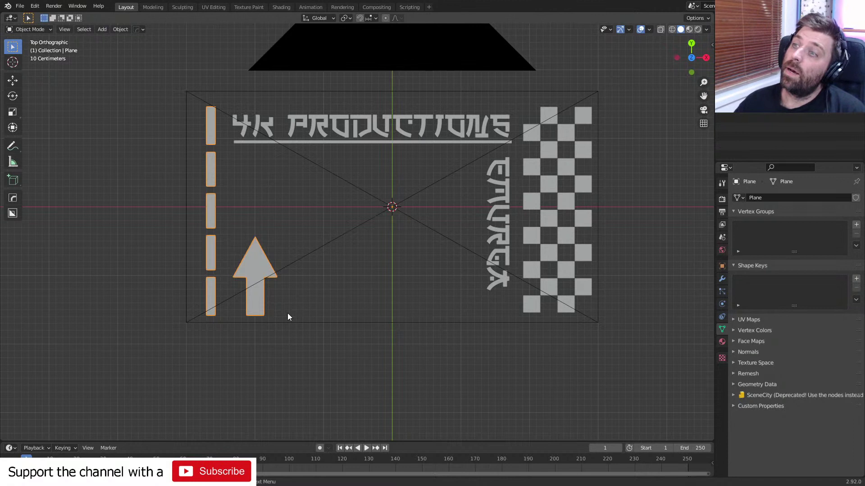
Enable the transparent film background in the Eevee render settings.
scroll(288, 315, down, 1)
shift+middle_drag(428, 253, 377, 288)
click(336, 249)
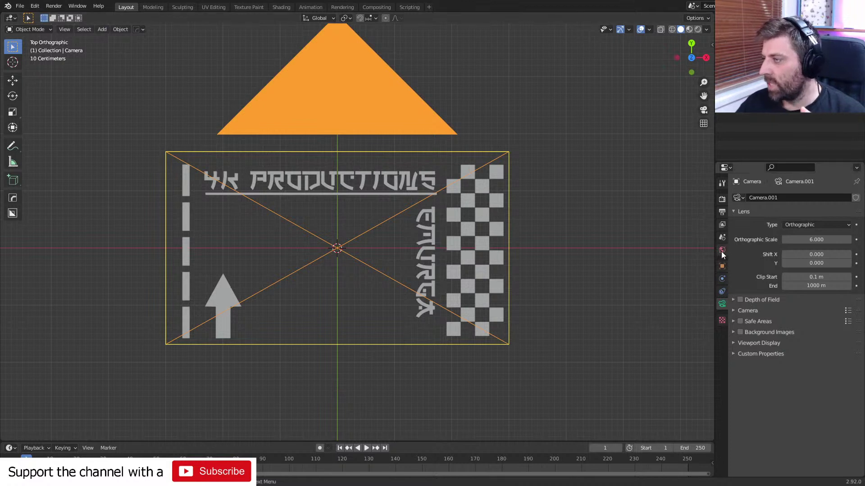
click(722, 212)
click(723, 200)
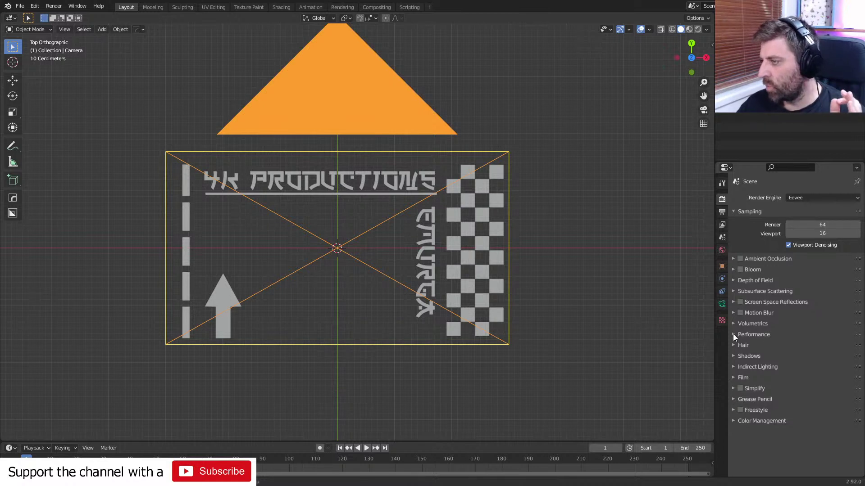
click(731, 379)
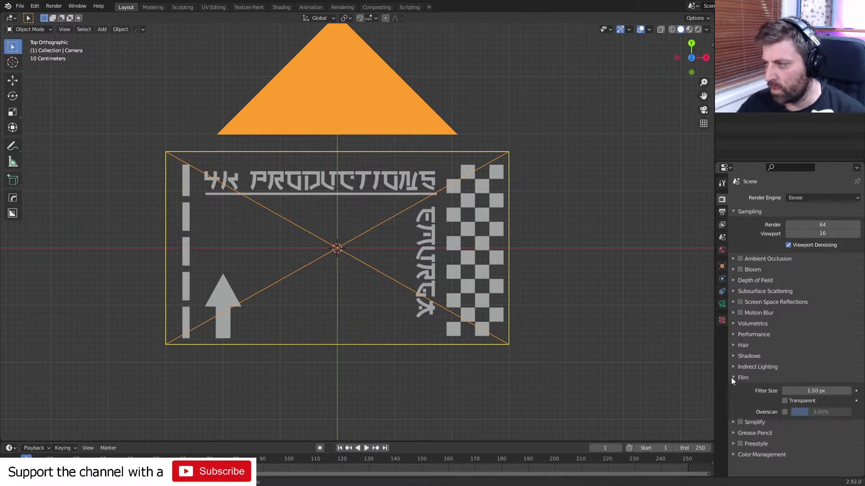
click(784, 402)
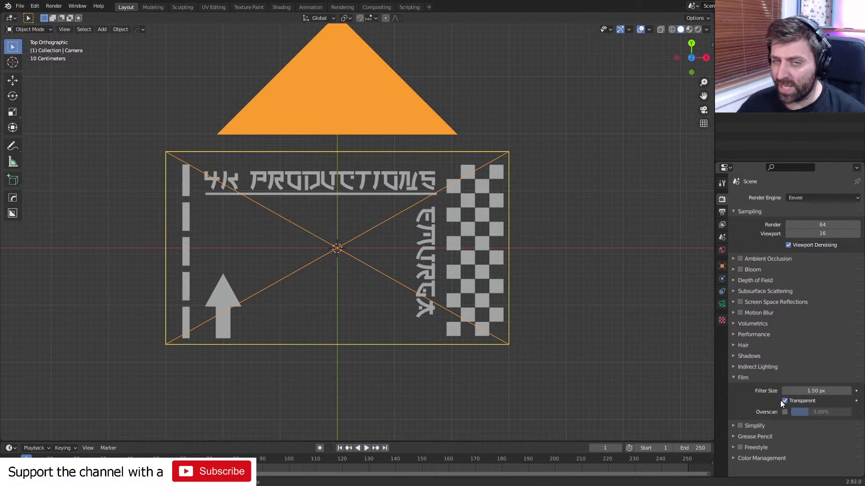
Set the world surface to Emission with a white color and strength 5.
click(721, 250)
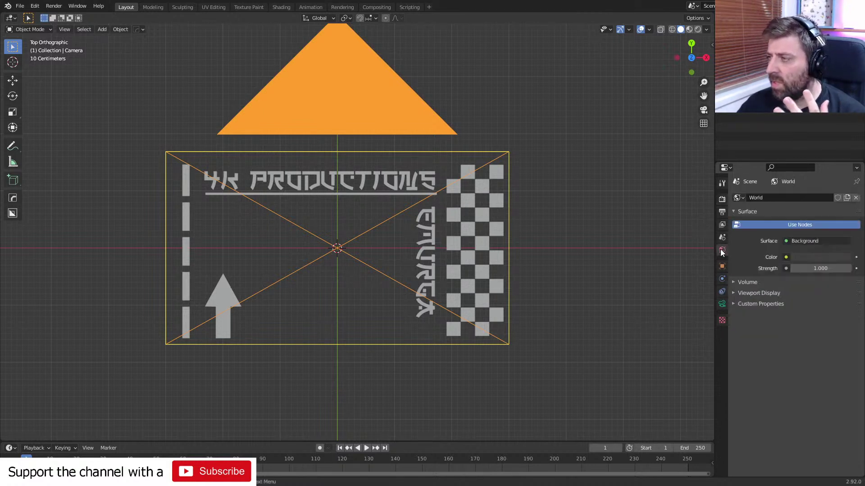
click(808, 242)
click(748, 301)
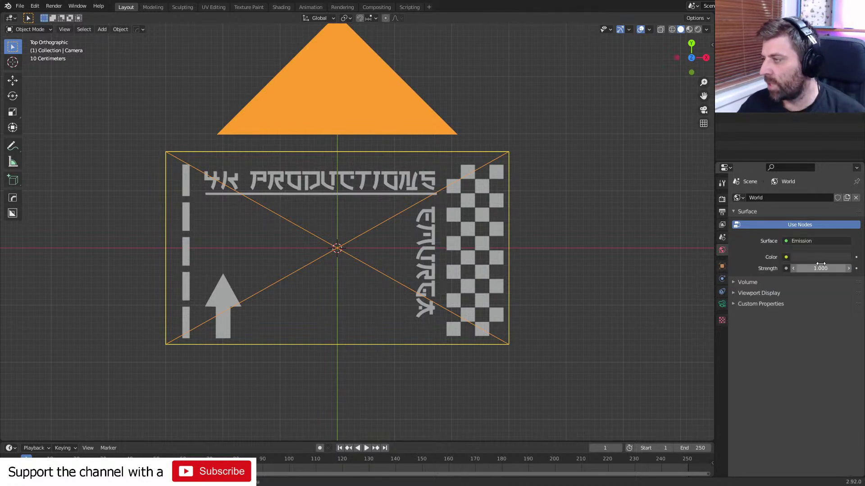
click(824, 255)
drag(843, 153, 844, 130)
click(826, 268)
text(5)
key(Return)
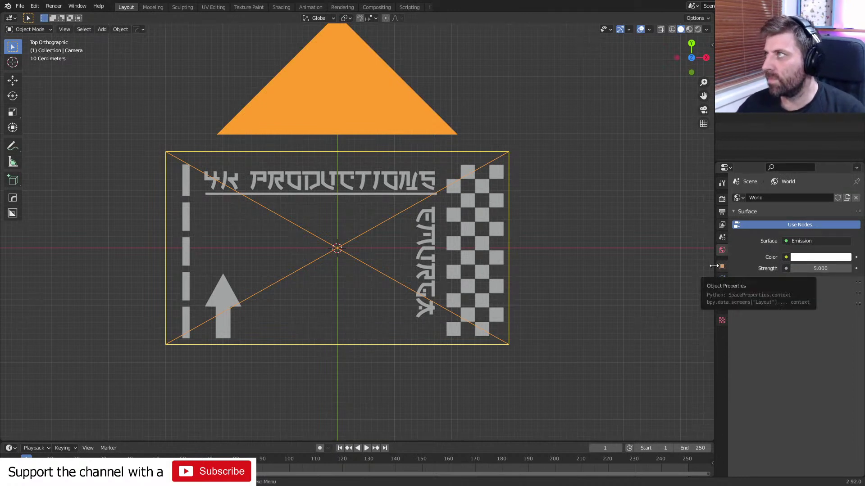
Give the checkered strip a new material with a pure white base color.
click(450, 257)
click(722, 342)
click(853, 253)
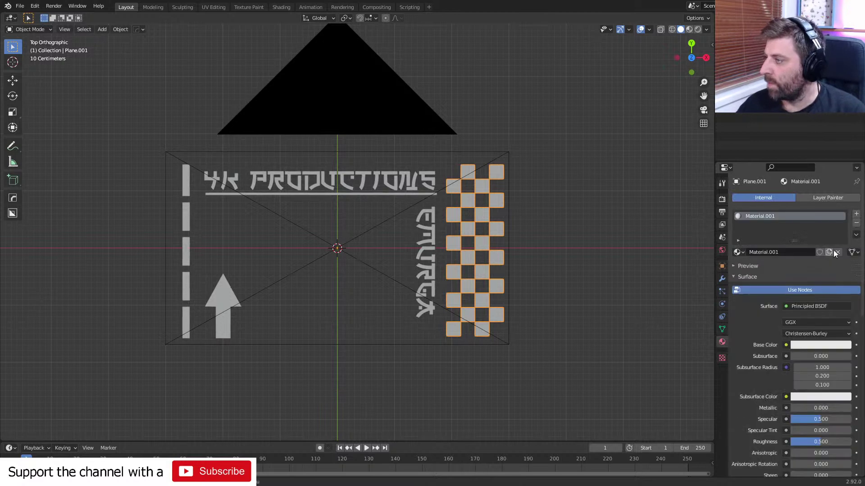
click(840, 345)
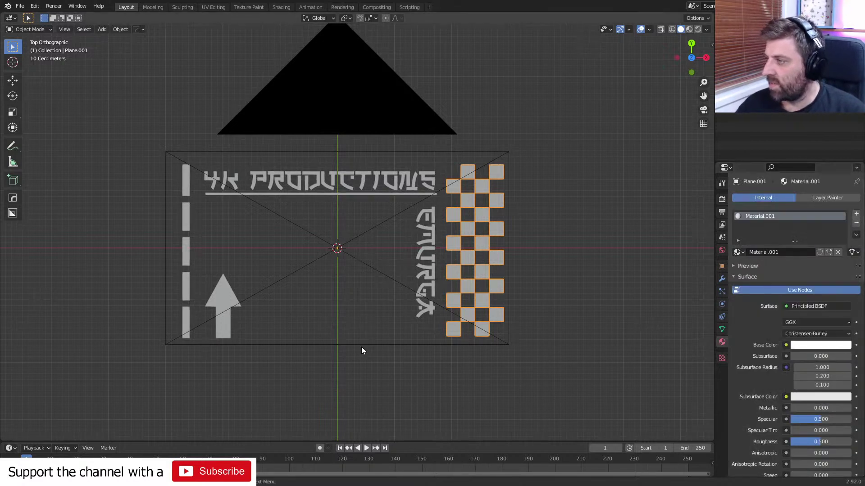
Copy the checkered strip's white material to both text objects and the dashed bar and arrow mesh.
shift+click(429, 250)
shift+click(400, 183)
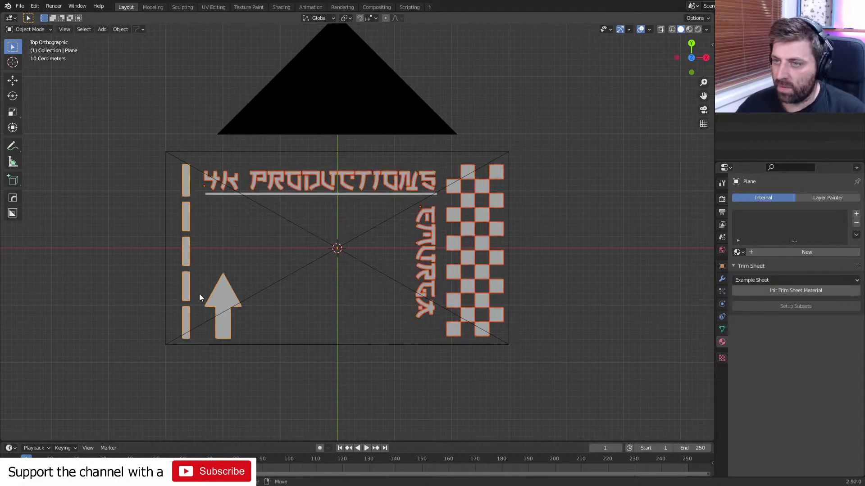
shift+click(482, 273)
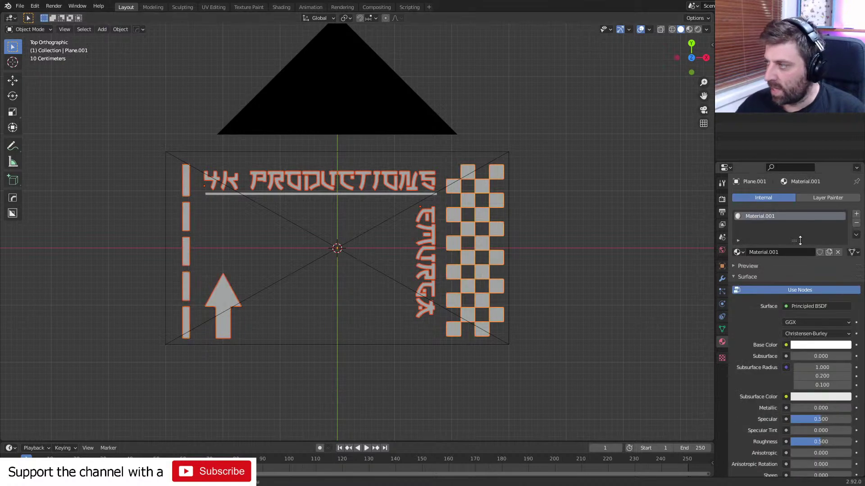
click(855, 235)
click(838, 254)
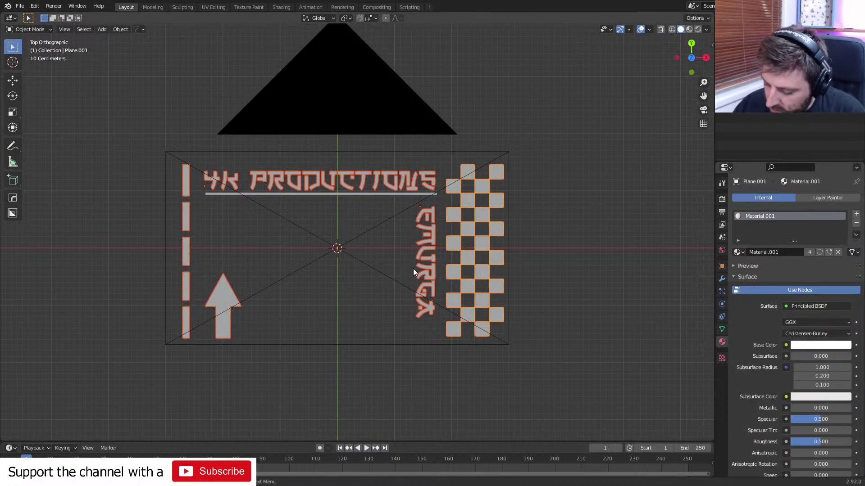
Render the camera frame as a still image and check the layout.
key(F12)
scroll(343, 262, up, 1)
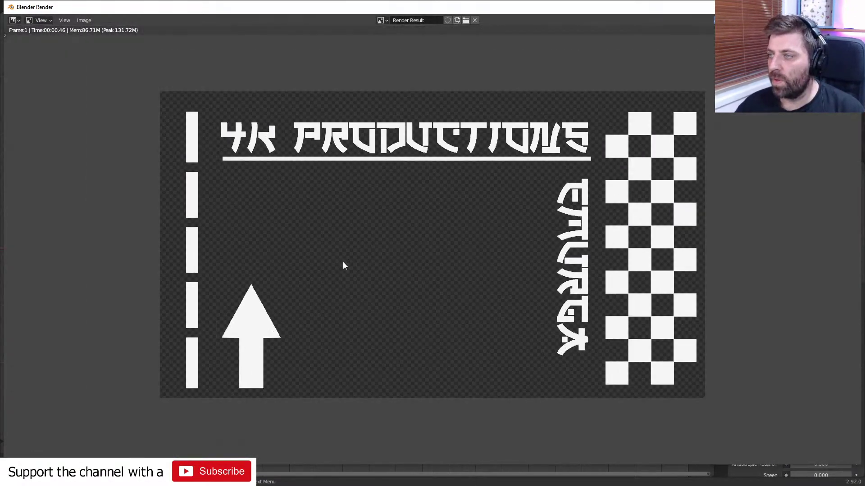
middle_drag(343, 262, 322, 261)
Save the render as Decal_Street.png in the Decals folder, keeping PNG format with RGBA color.
click(84, 20)
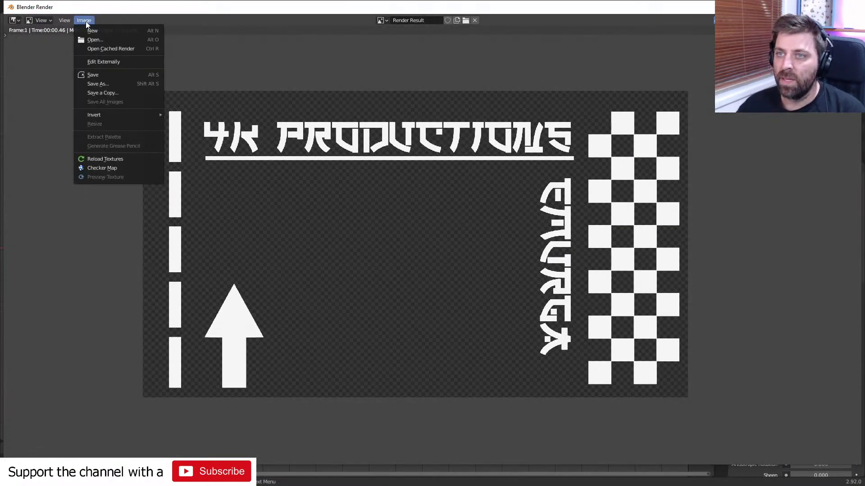
click(125, 85)
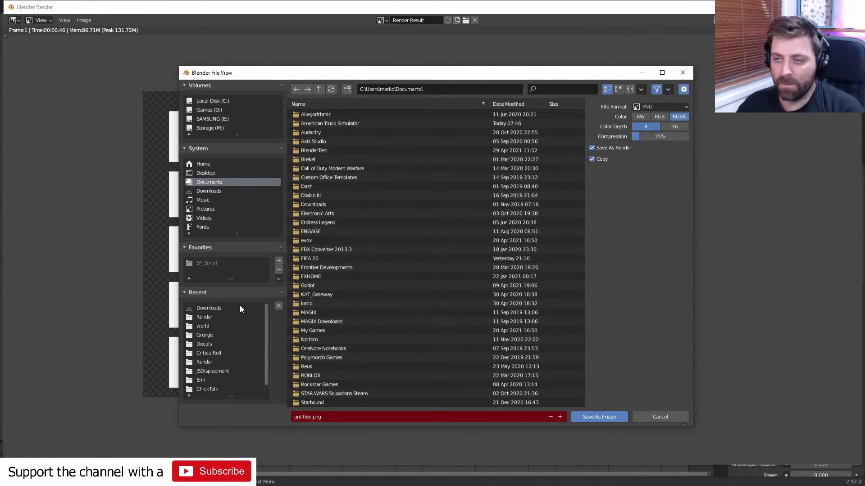
click(219, 343)
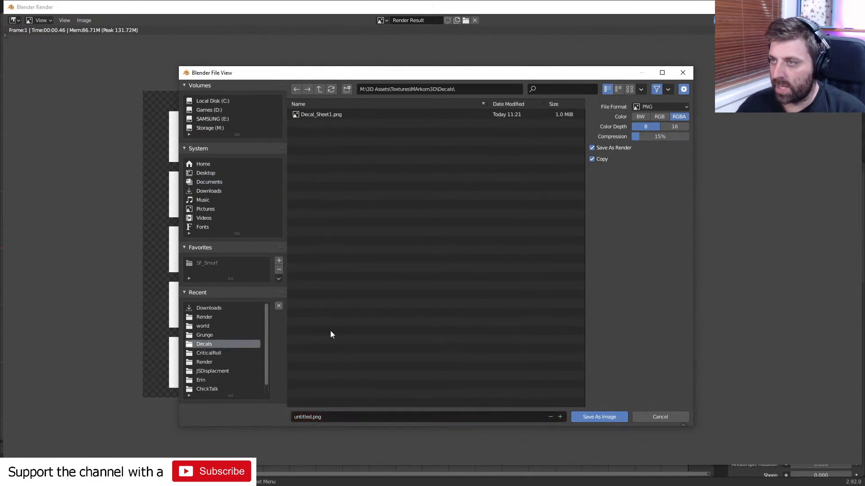
click(344, 416)
text(S)
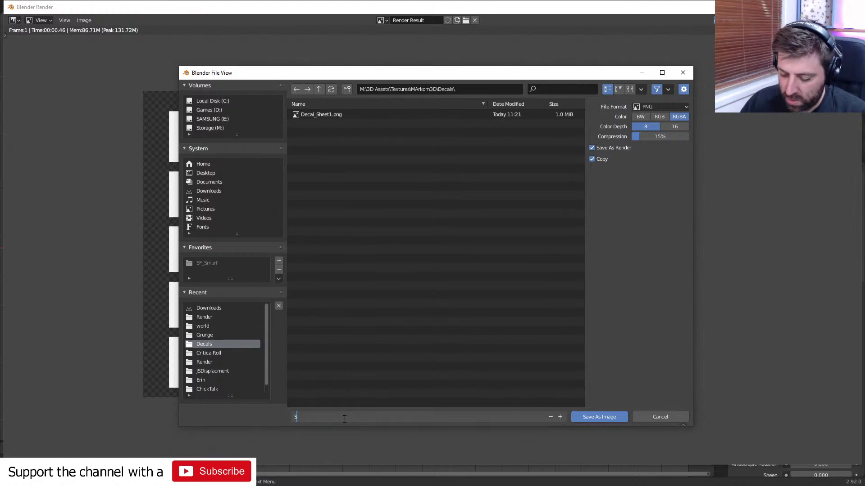
key(BackSpace)
text(Decal_Street)
key(Return)
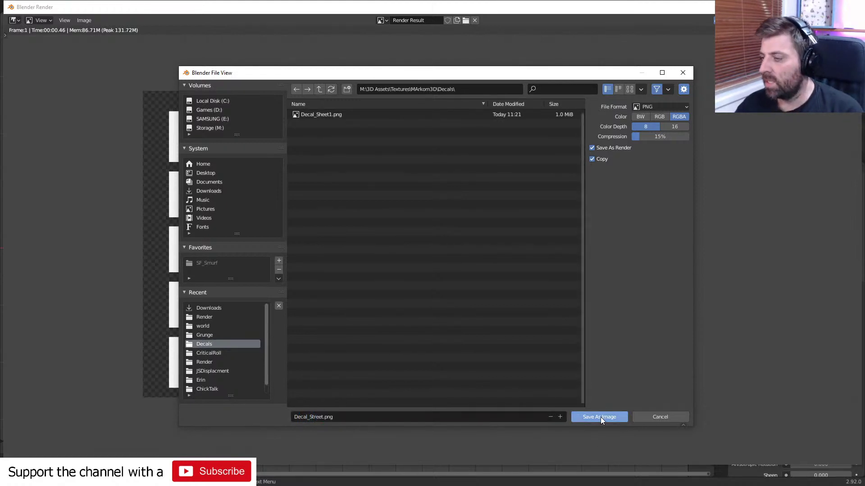
click(601, 417)
key(Escape)
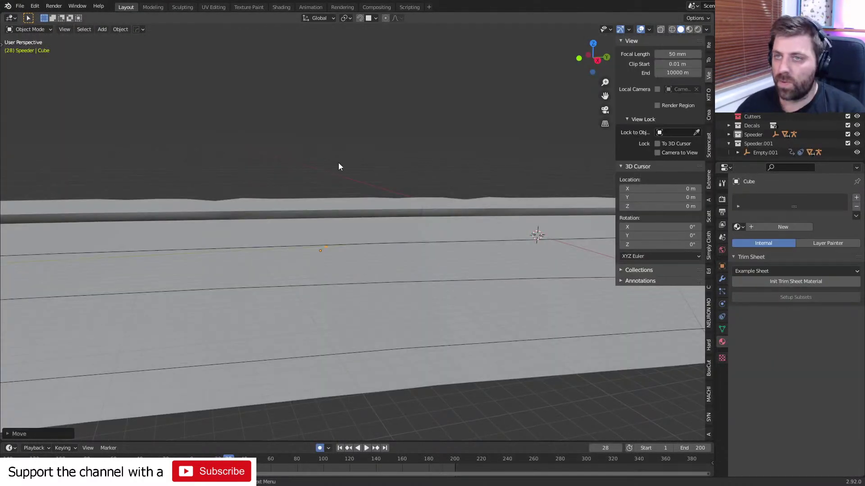
click(20, 6)
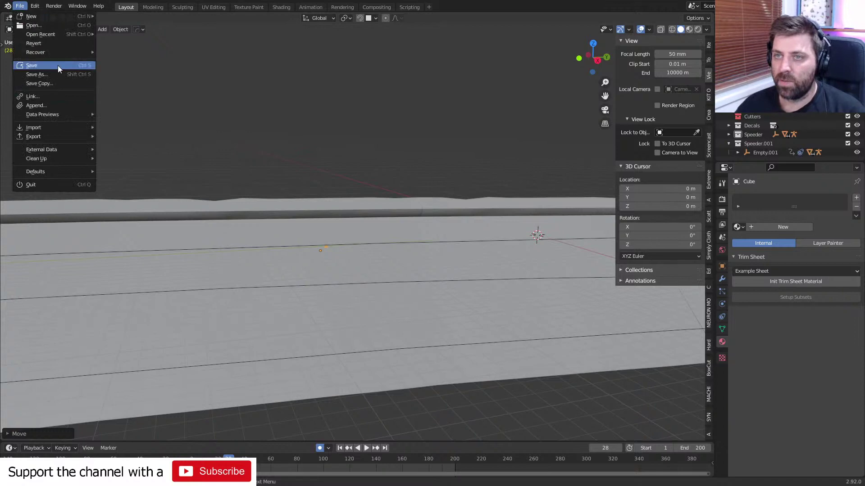
click(33, 96)
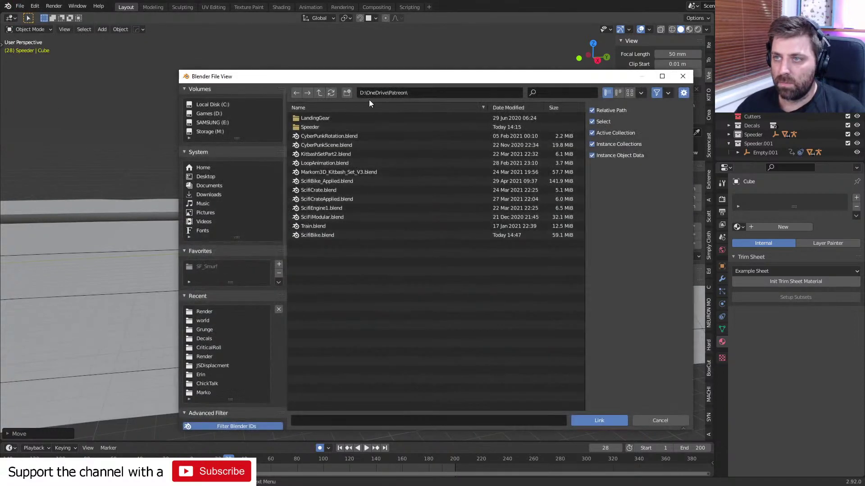
click(691, 77)
Import Decal_Street.png from the Decals folder as an image plane in the speeder scene.
click(20, 6)
mouse_move(64, 127)
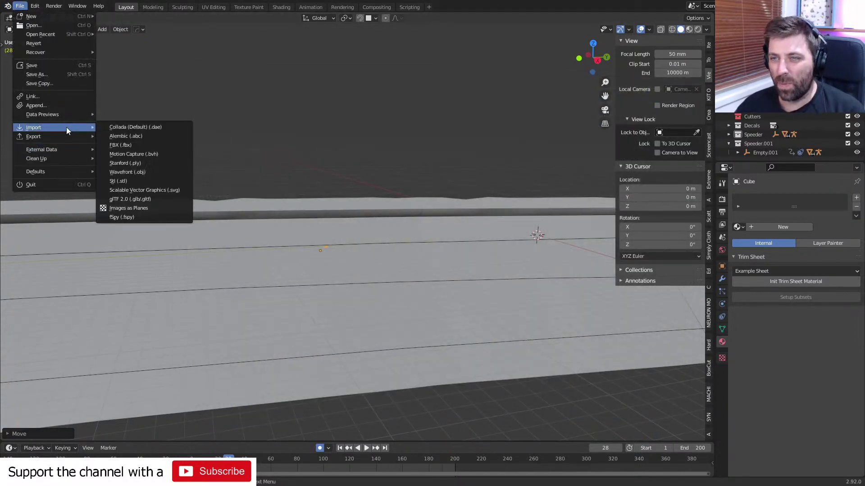
click(130, 208)
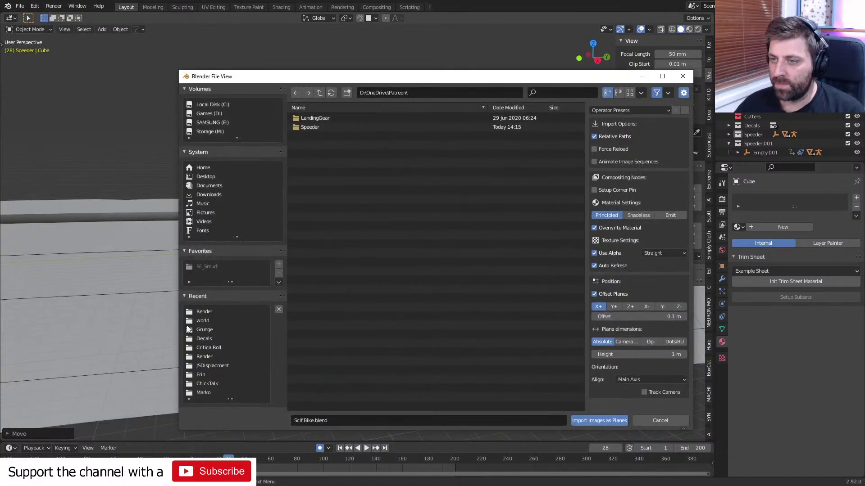
click(214, 340)
double_click(332, 128)
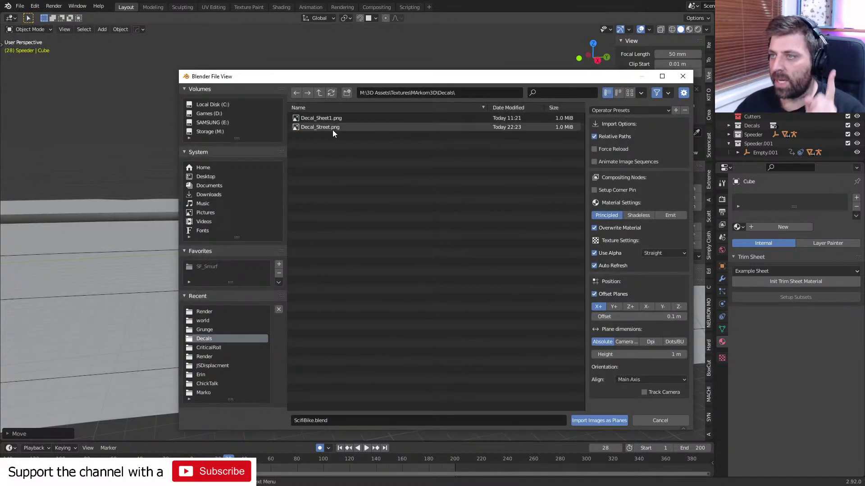
Enlarge the imported decal plane and move it off the track onto the empty ground beside it.
middle_drag(334, 128, 447, 293)
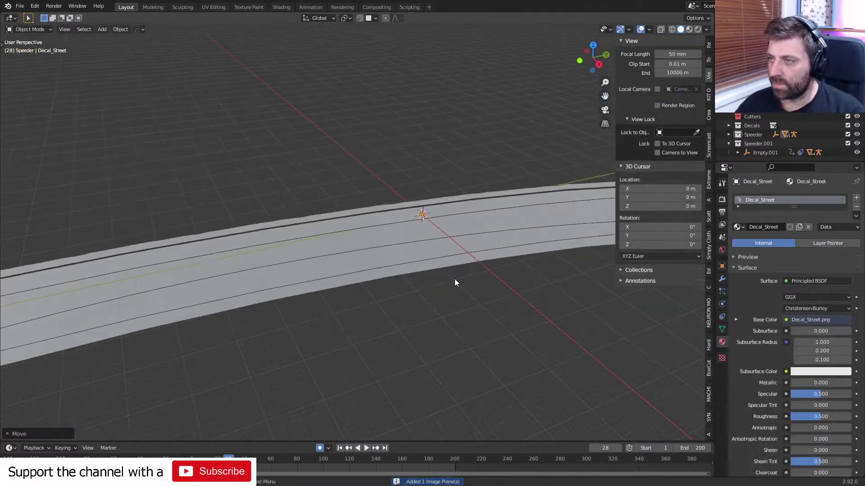
key(s)
click(270, 332)
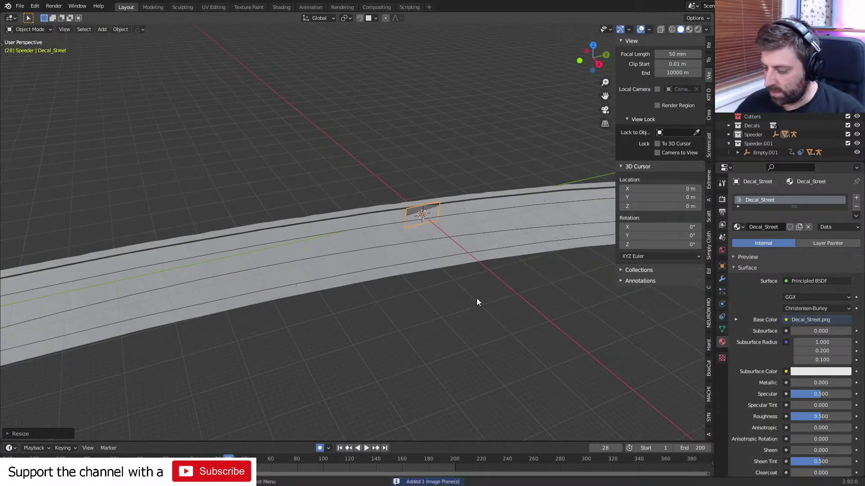
key(KP_7)
key(g)
click(578, 244)
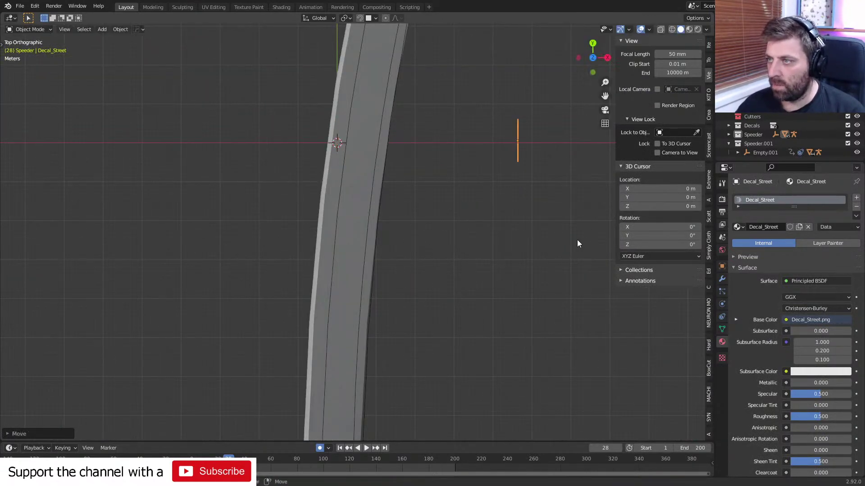
Duplicate the decal plane and place the copy a short distance from the original.
shift+middle_drag(578, 241, 349, 254)
scroll(350, 238, down, 2)
key(shift+d)
click(378, 320)
Turn the view toward both decal planes and display the viewport in Material Preview shading.
middle_drag(378, 323, 419, 258)
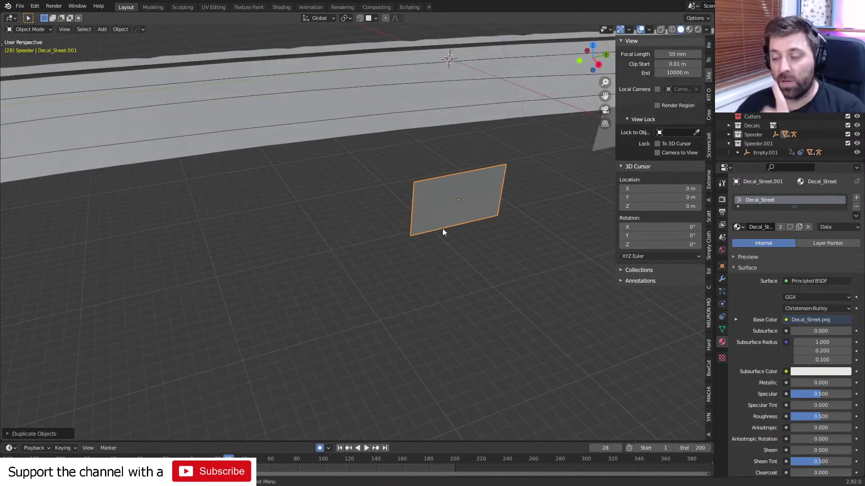
middle_drag(492, 296, 366, 267)
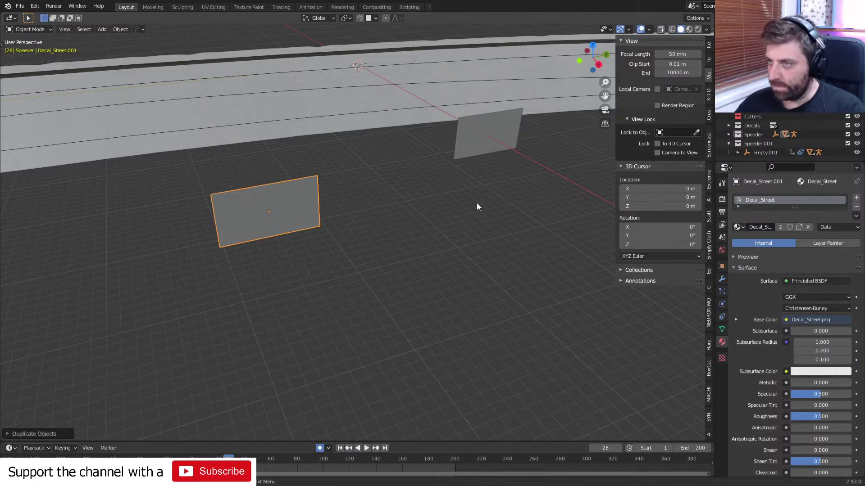
middle_drag(489, 217, 394, 166)
middle_drag(338, 207, 344, 204)
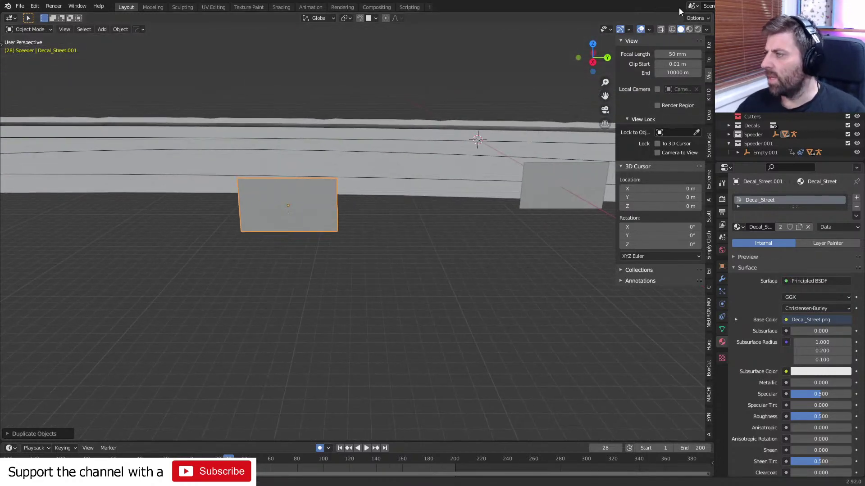
click(689, 30)
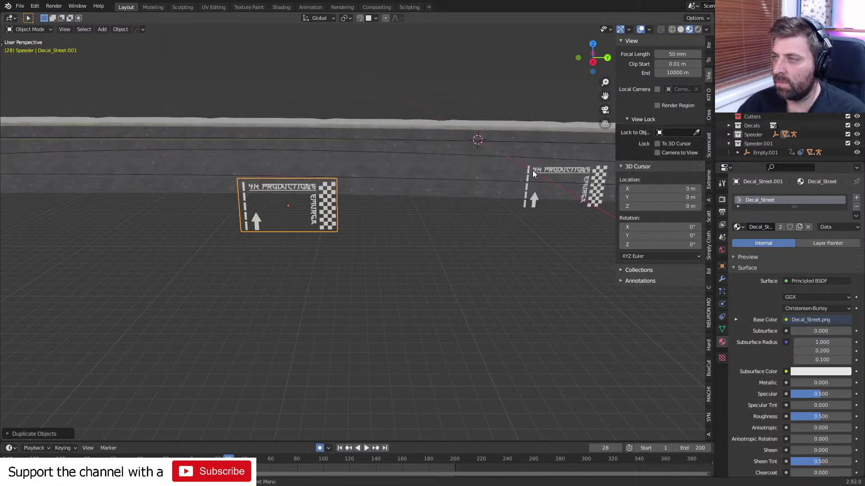
Cut the duplicated decal plane along the inner edge of the checkered strip and delete the face holding the text and arrow.
shift+middle_drag(295, 235, 334, 251)
scroll(346, 226, up, 4)
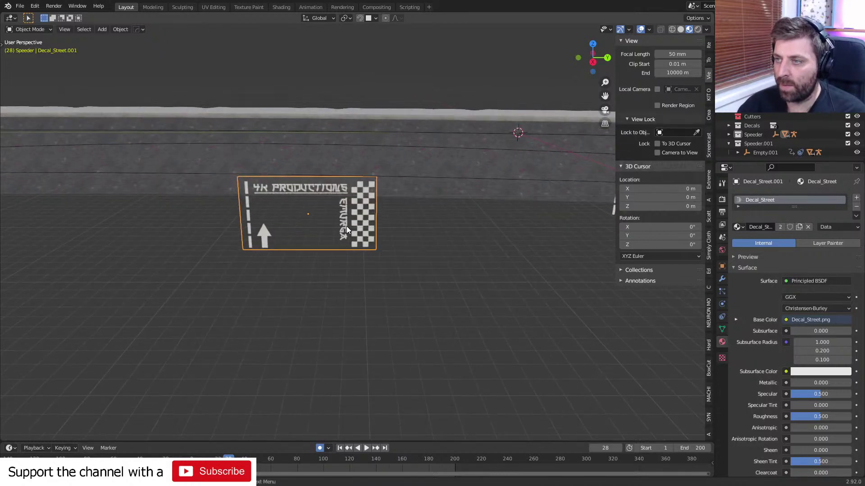
key(Tab)
key(ctrl+r)
click(347, 202)
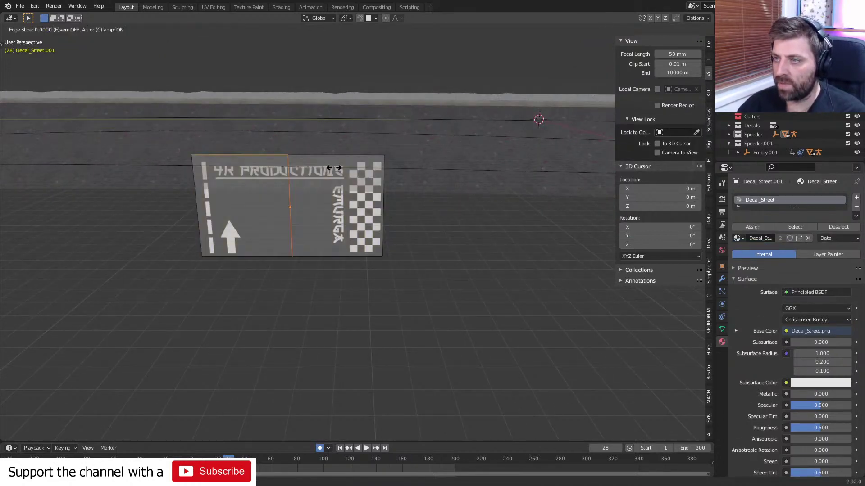
click(390, 170)
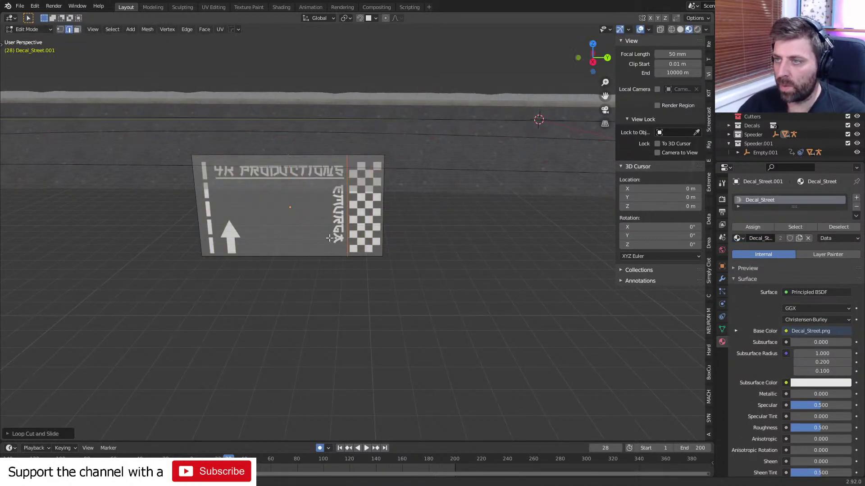
key(3)
click(276, 214)
key(x)
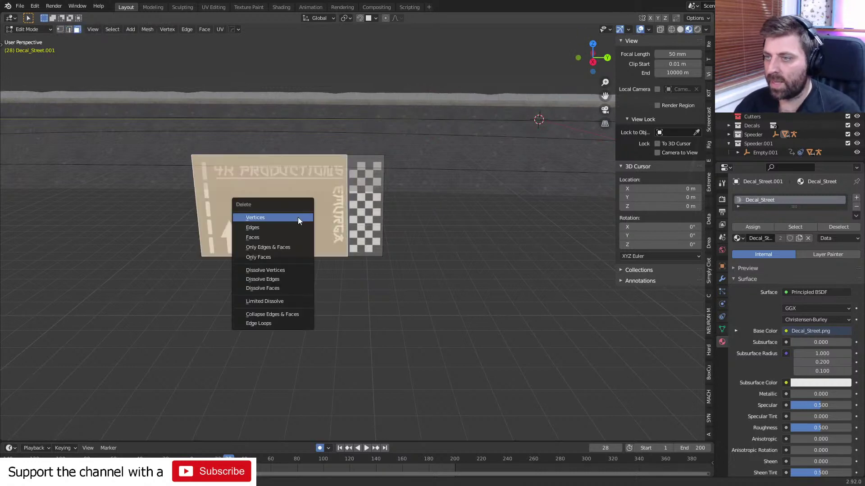
click(297, 238)
Move the remaining checkered face onto its object's origin and scale it up slightly.
click(382, 253)
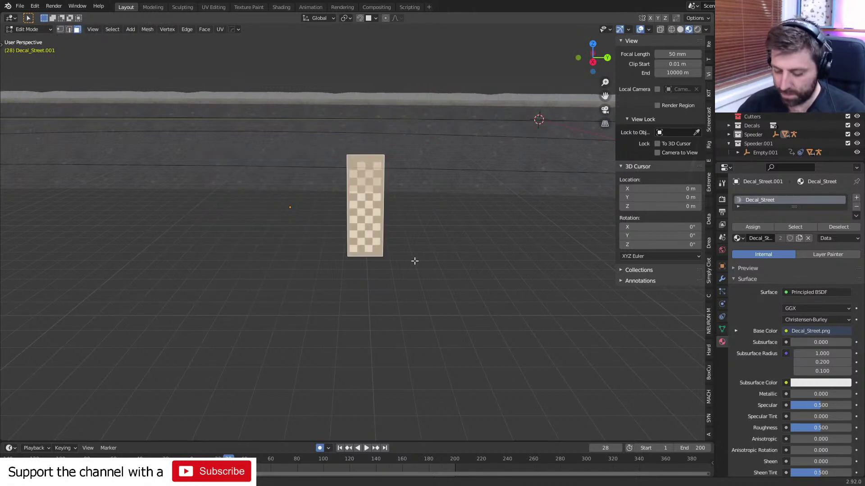
key(g)
key(x)
right_click(367, 257)
key(g)
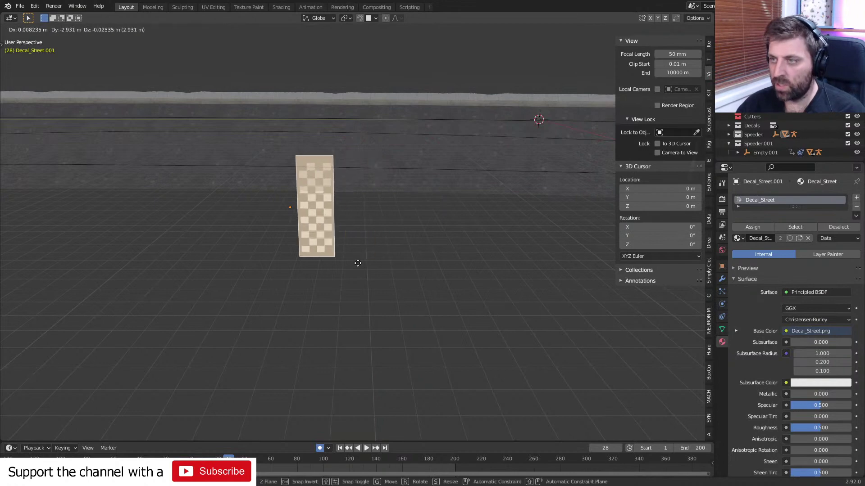
click(332, 267)
key(s)
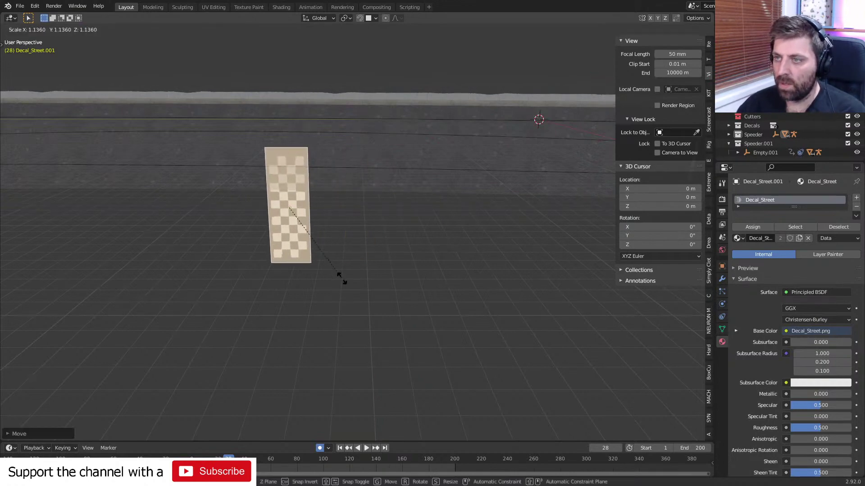
click(353, 286)
key(Tab)
Move the checkered decal across to the track surface, adjusting its position along the X axis.
middle_drag(353, 286, 405, 272)
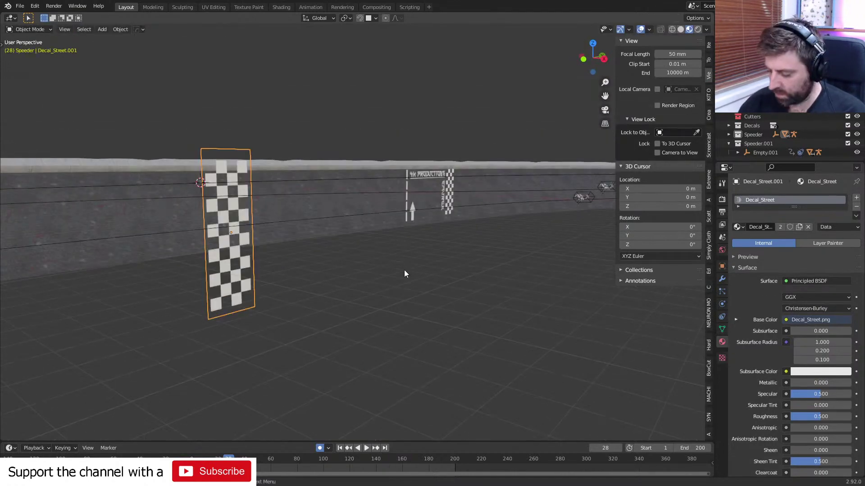
key(KP_3)
key(KP_1)
scroll(404, 271, down, 9)
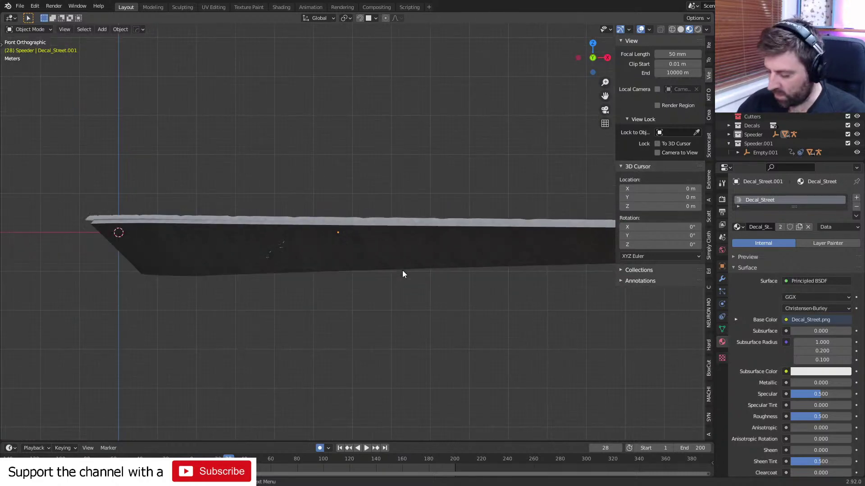
key(KP_3)
key(g)
click(390, 273)
middle_drag(390, 273, 454, 291)
key(g)
key(y)
key(x)
click(357, 266)
Enlarge the checkered decal on the track and shift it along the X axis clear of the road surface.
shift+middle_drag(271, 259, 423, 297)
scroll(422, 297, up, 4)
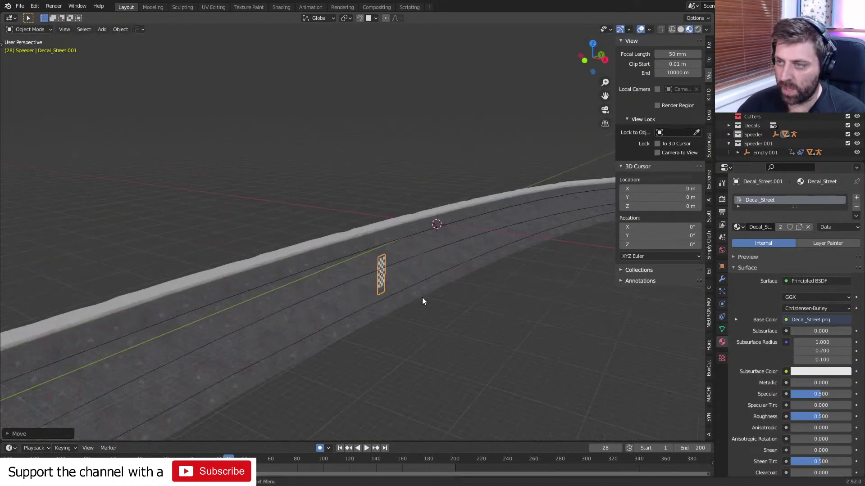
key(s)
click(496, 380)
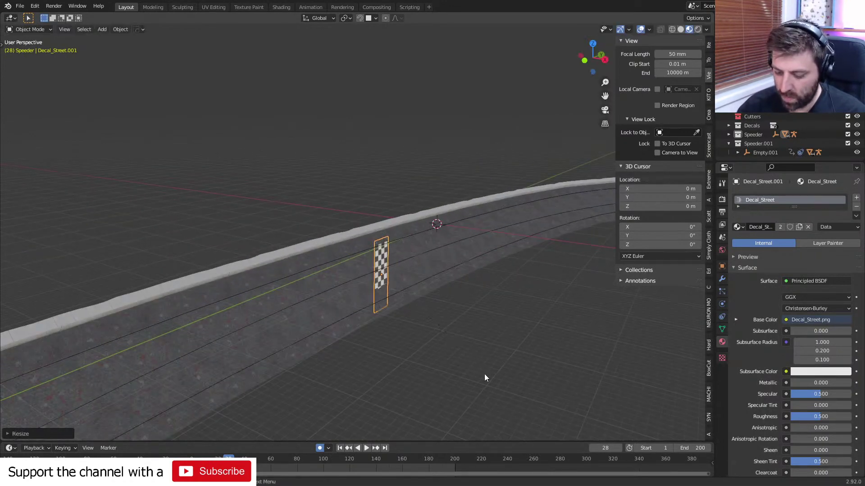
key(g)
key(x)
click(500, 386)
Scale the checkered decal up further to span the track's width and open its modifier settings.
middle_drag(487, 387, 515, 375)
key(s)
click(602, 405)
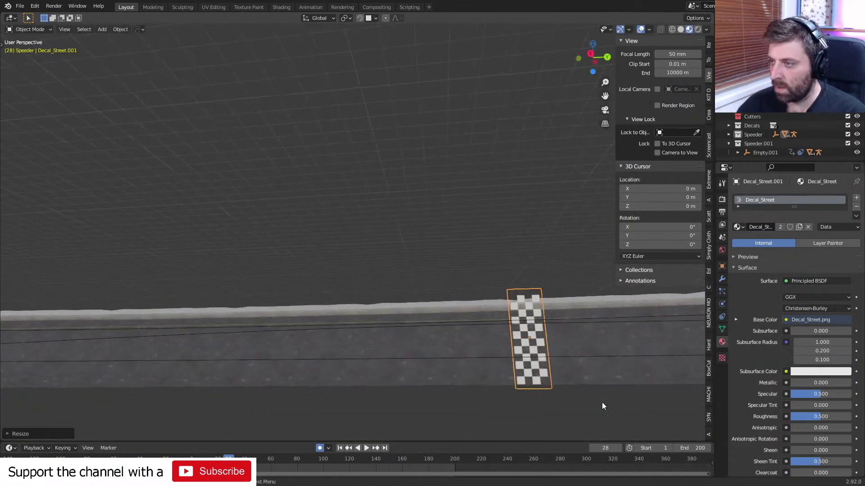
shift+middle_drag(625, 406, 576, 386)
click(722, 279)
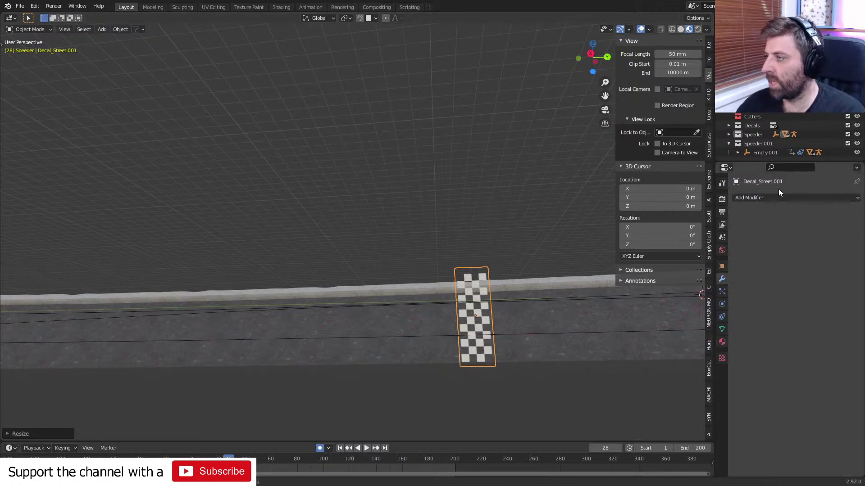
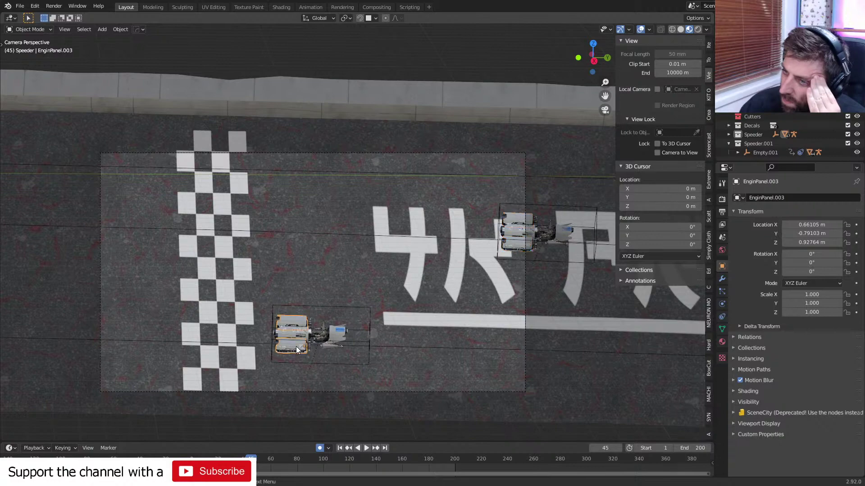
scroll(311, 374, up, 4)
key(KP_Decimal)
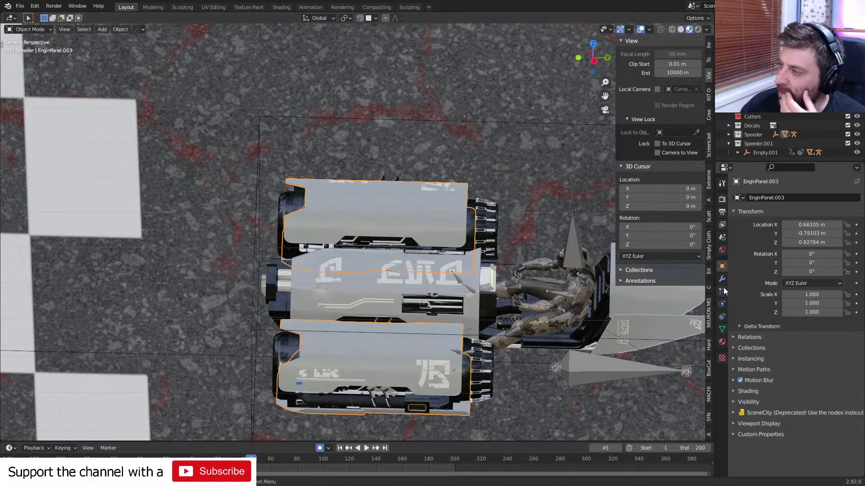
key(KP_0)
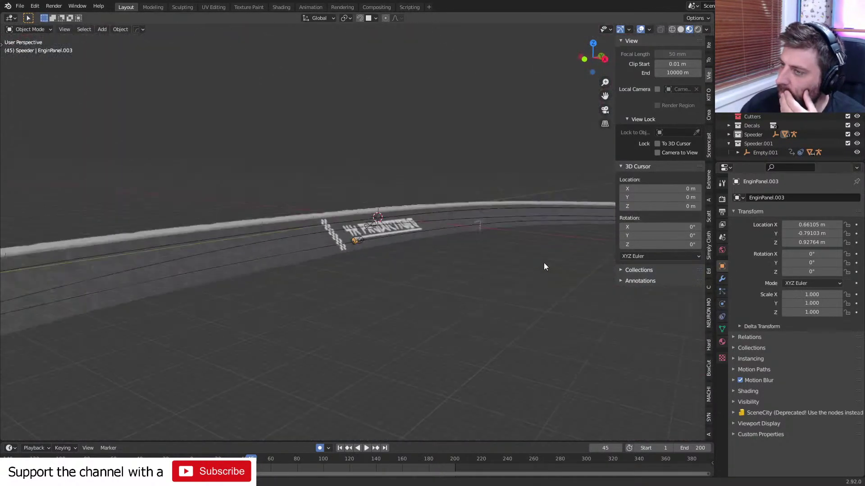
scroll(544, 266, up, 7)
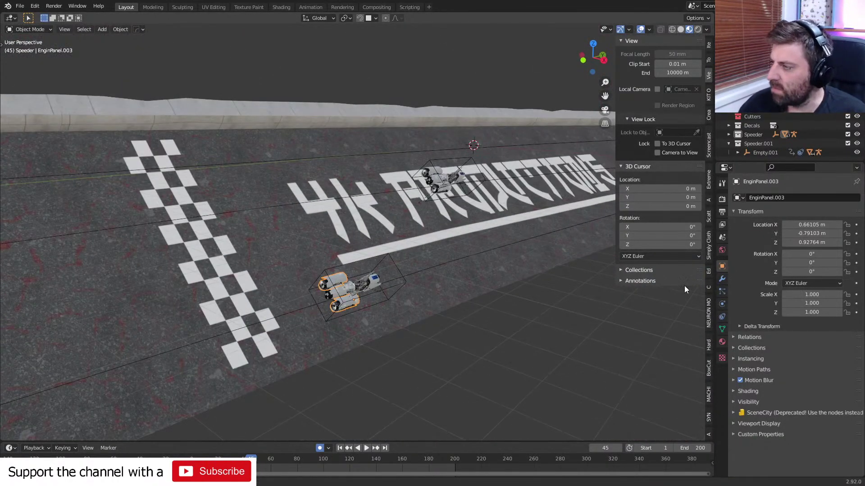
Assign the Covers material to the near speeder's engine covers.
click(722, 341)
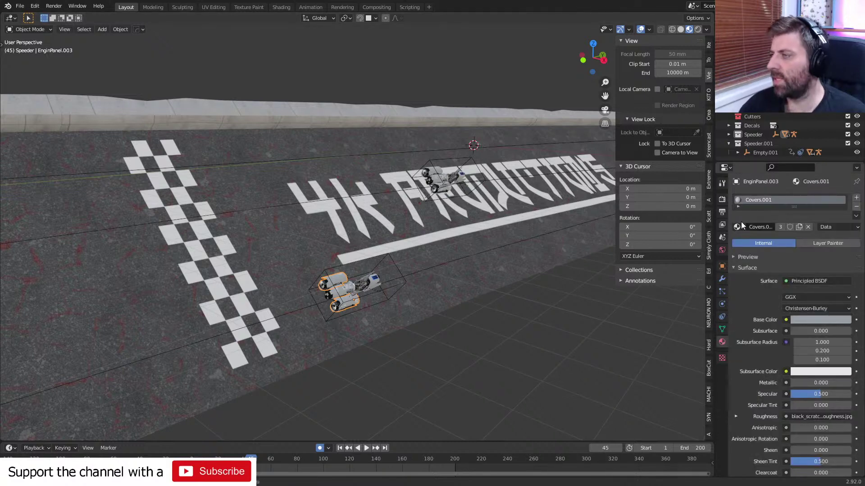
click(740, 228)
click(761, 291)
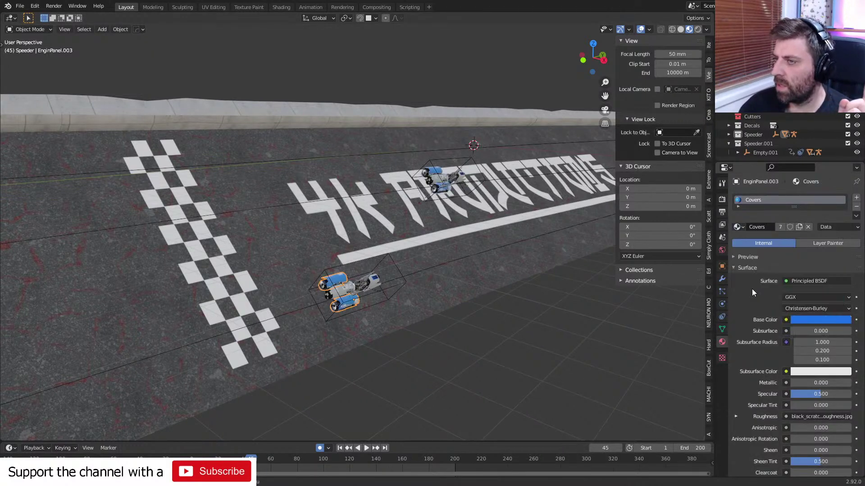
scroll(484, 245, up, 3)
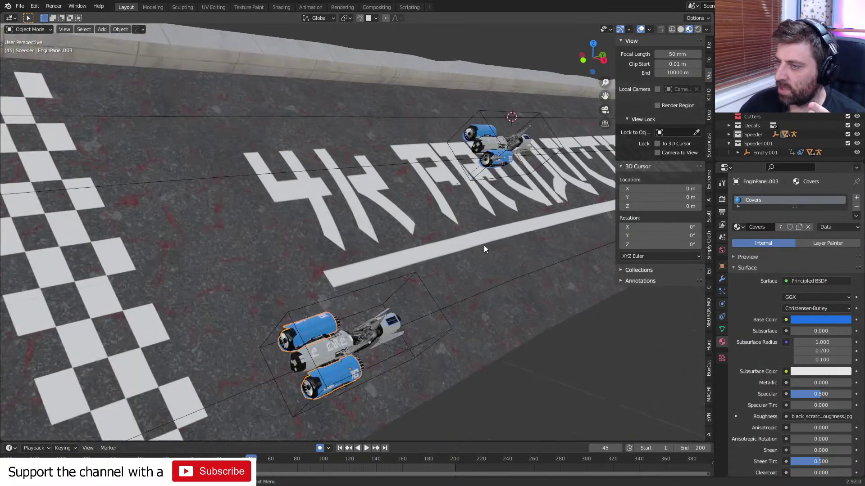
Delete the small blue panel on the far speeder's nose, and open the object properties of its engine covers.
click(399, 338)
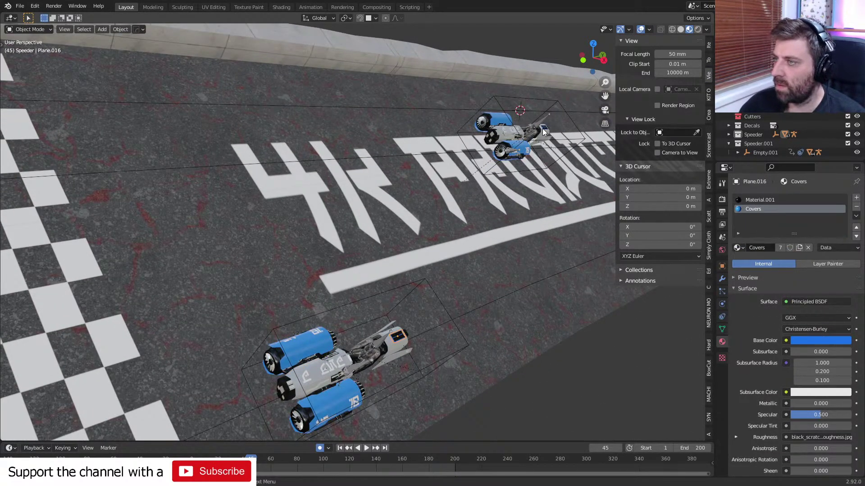
key(Delete)
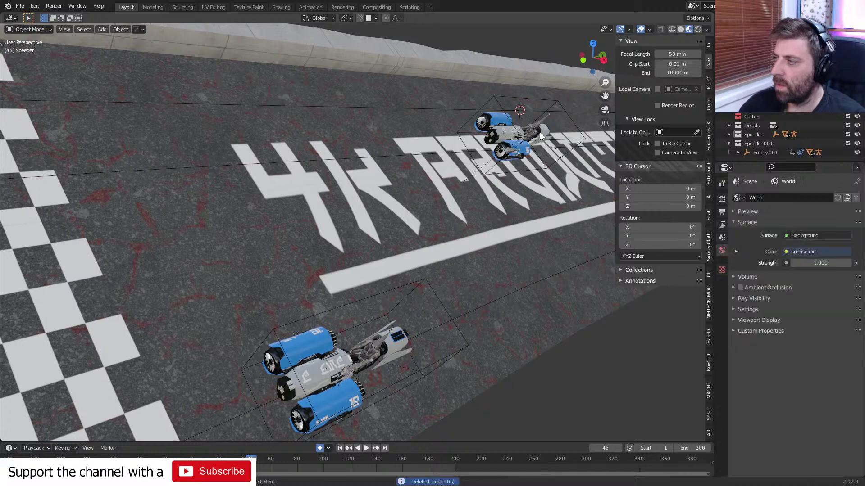
click(514, 150)
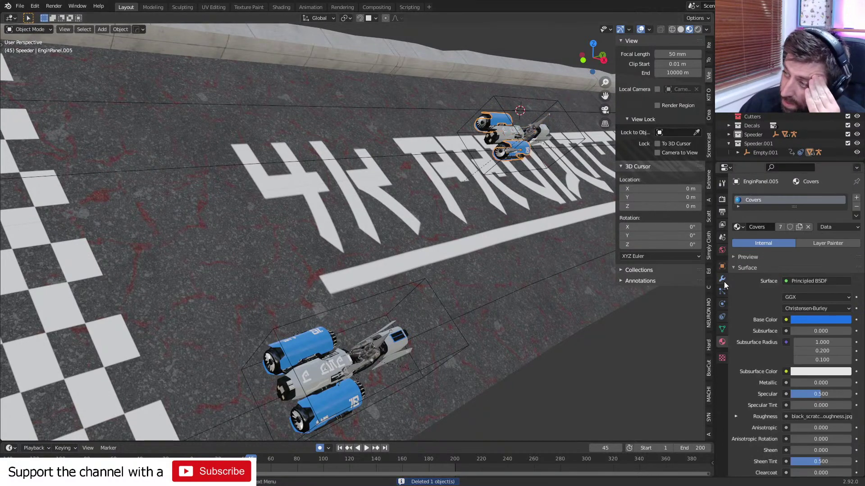
click(722, 266)
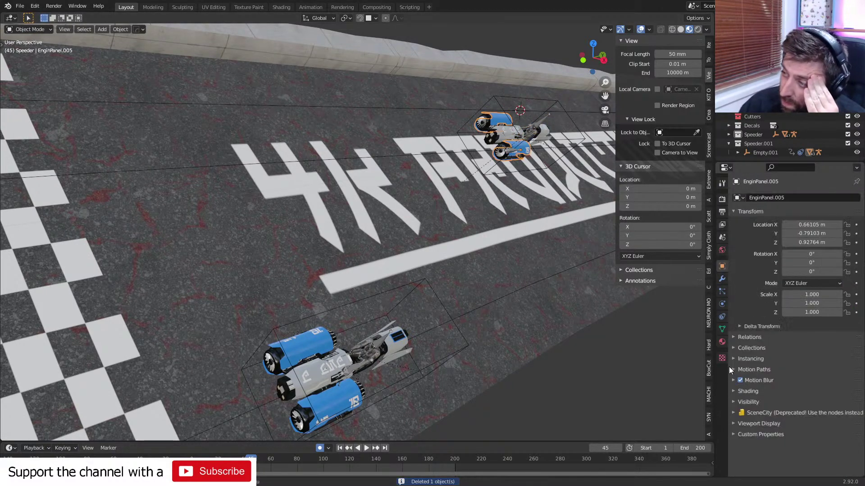
Select the near speeder's engine covers and search the available commands for "clear" and "link" operations.
click(344, 401)
middle_drag(374, 388, 485, 300)
key(F3)
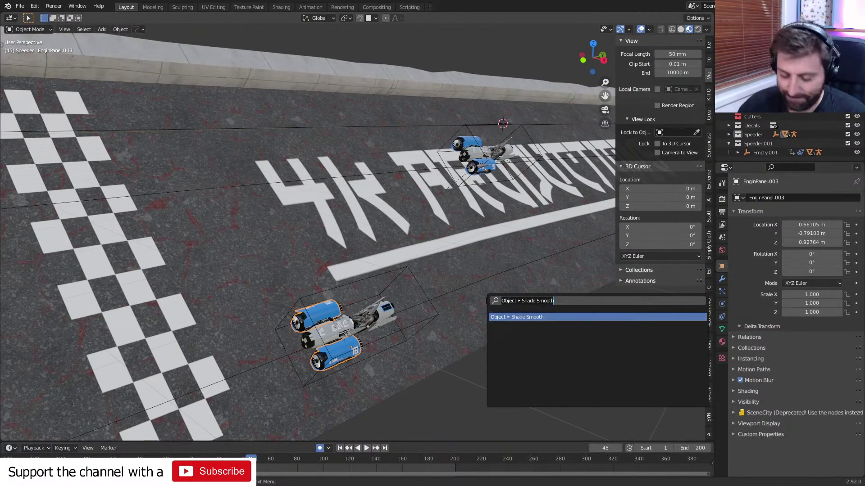
text(clear)
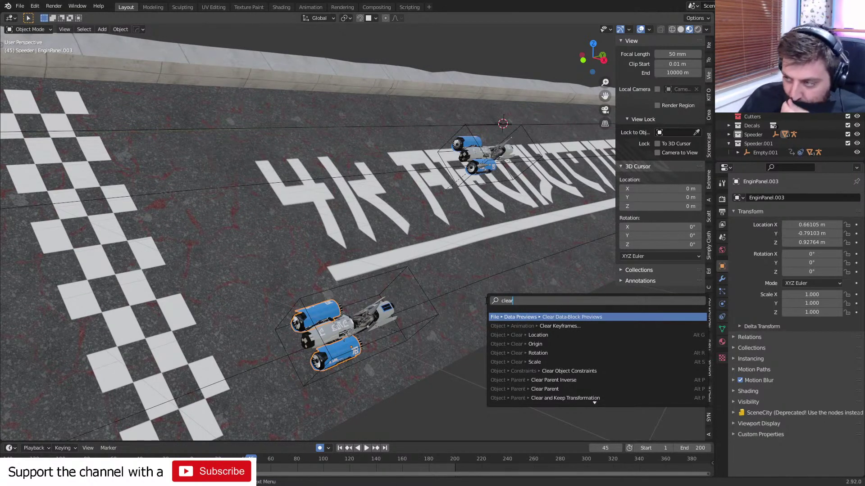
key(BackSpace)
key(BackSpace)
key(BackSpace)
key(BackSpace)
key(BackSpace)
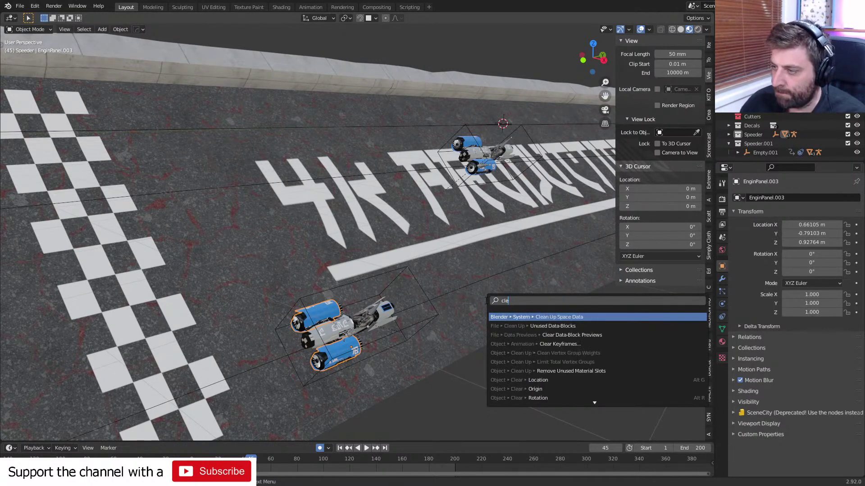
text(link)
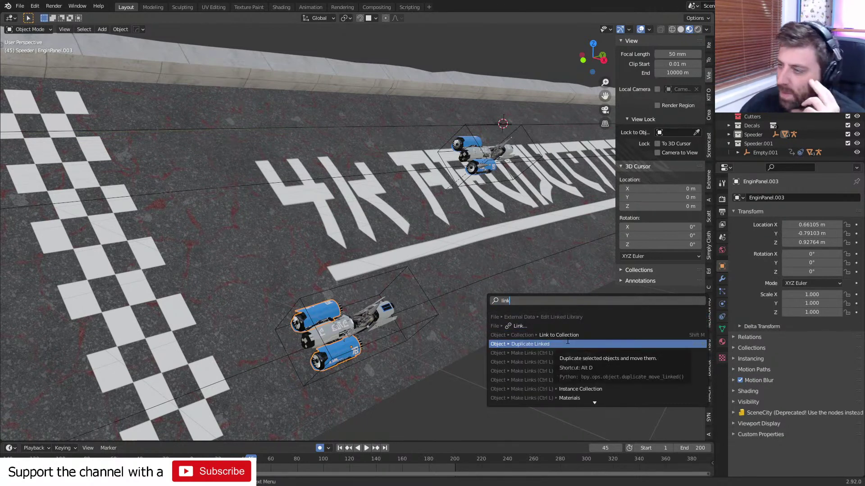
scroll(568, 342, down, 8)
scroll(567, 344, down, 8)
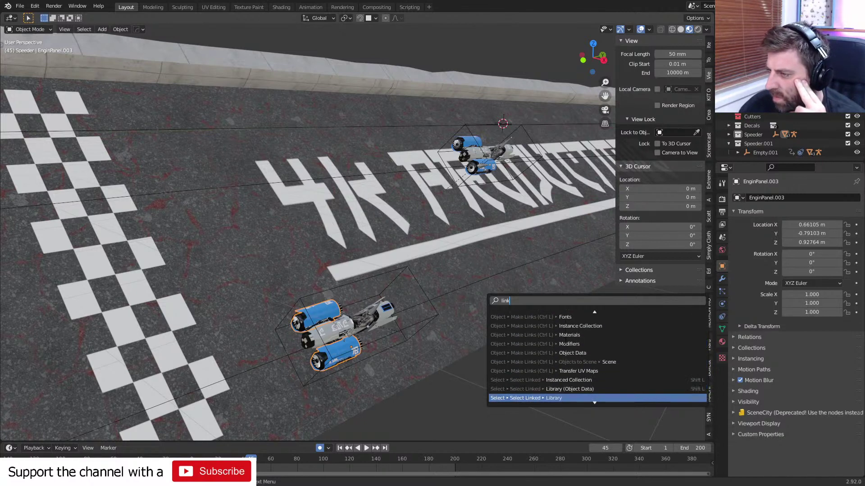
scroll(567, 344, down, 6)
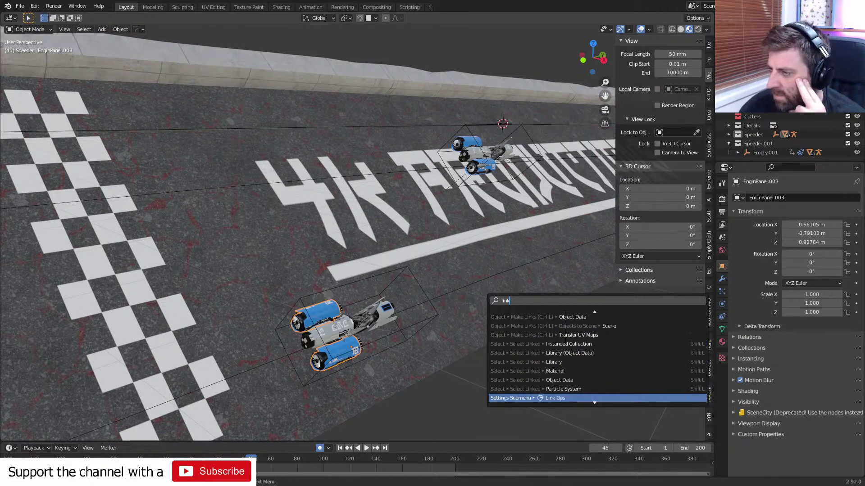
scroll(566, 343, down, 4)
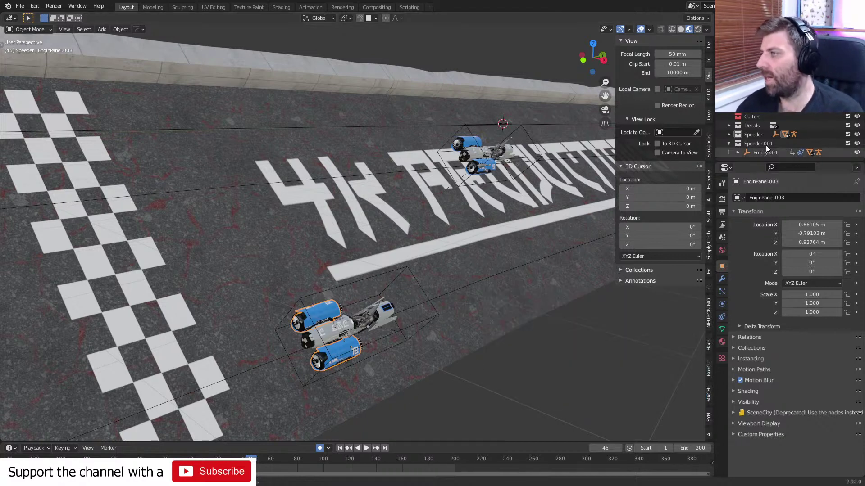
Move the Decal_Street objects out of the Speeder collection into the Decals collection.
scroll(744, 130, down, 5)
scroll(747, 126, up, 5)
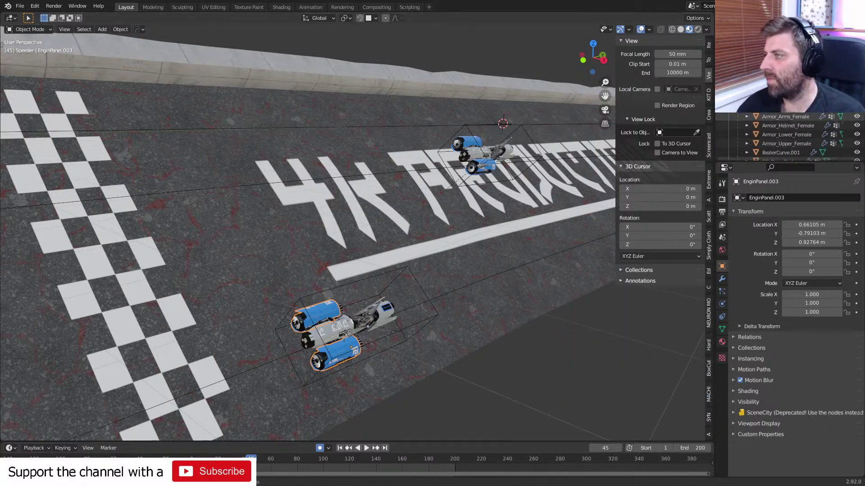
click(763, 126)
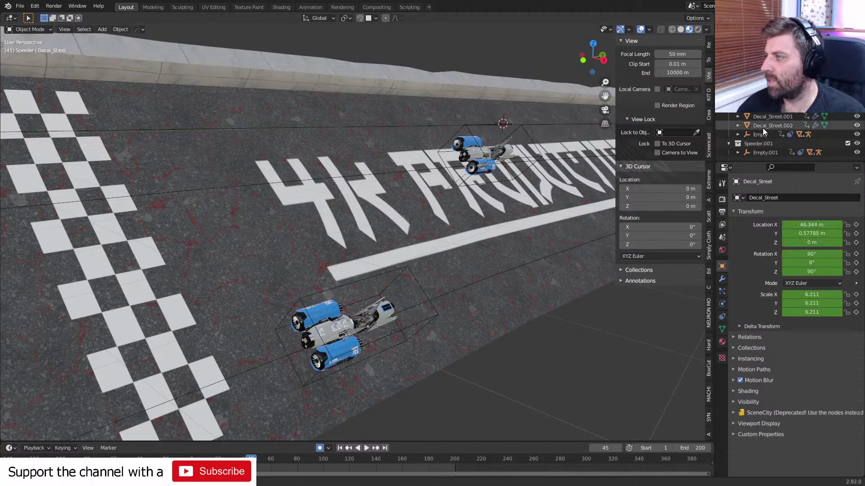
scroll(763, 129, up, 1)
shift+click(761, 128)
drag(761, 128, 753, 107)
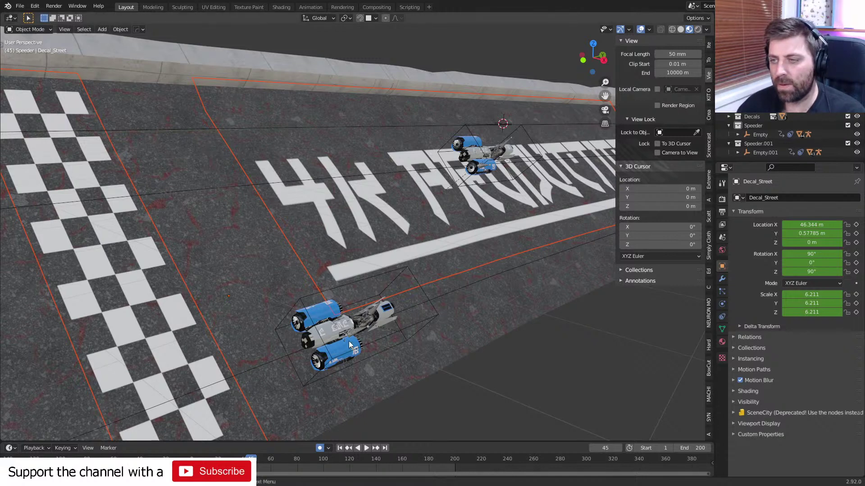
Select the near speeder's engine covers again and search the available commands for "delete" operations.
click(335, 347)
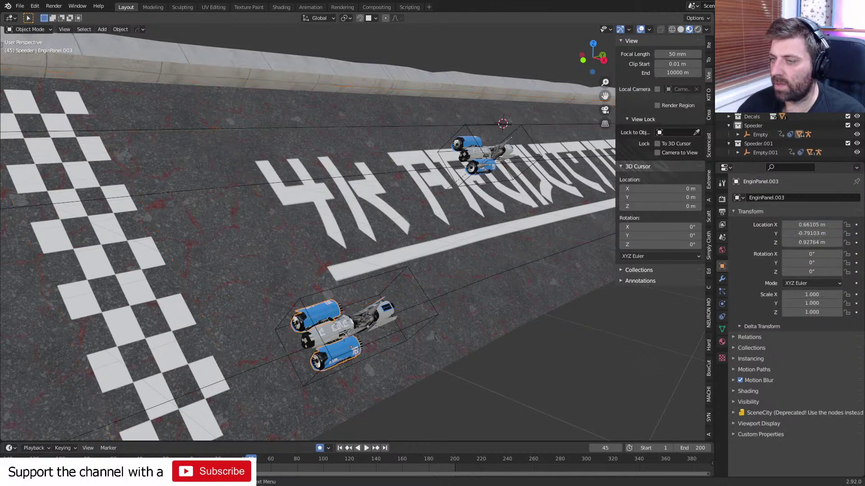
key(F3)
text(delete)
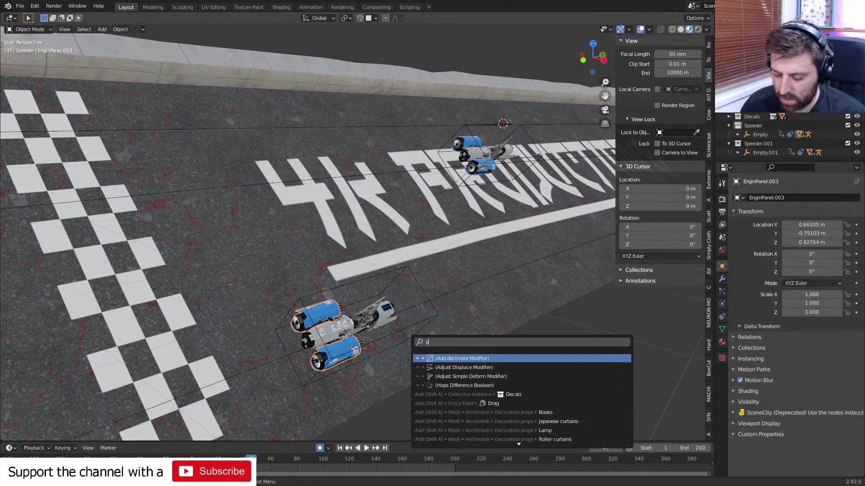
key(BackSpace)
key(BackSpace)
key(BackSpace)
key(BackSpace)
key(BackSpace)
key(BackSpace)
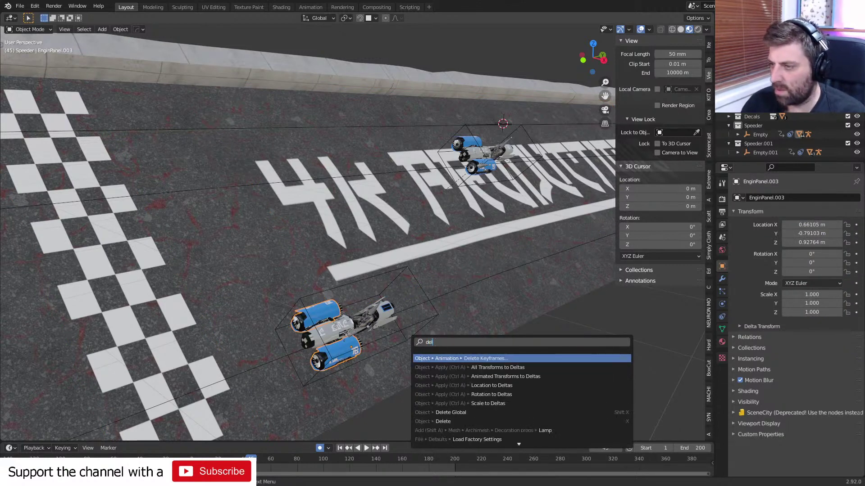
text(wdele)
key(BackSpace)
key(BackSpace)
key(BackSpace)
key(BackSpace)
key(BackSpace)
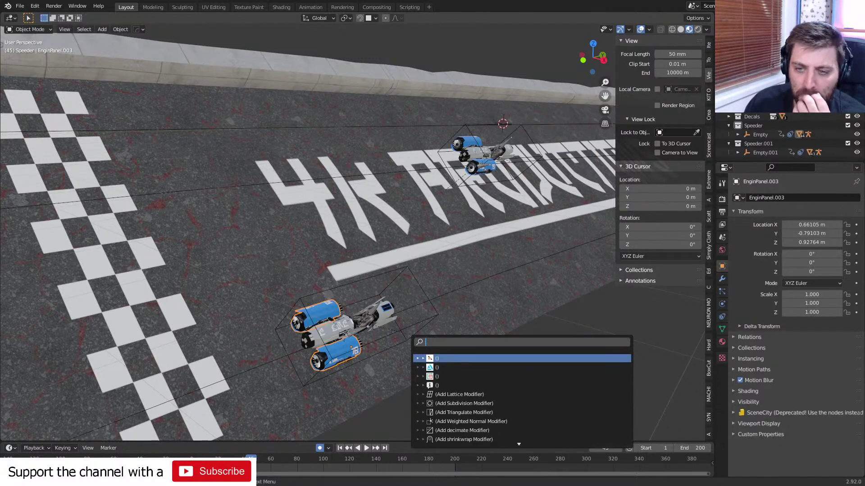
key(Escape)
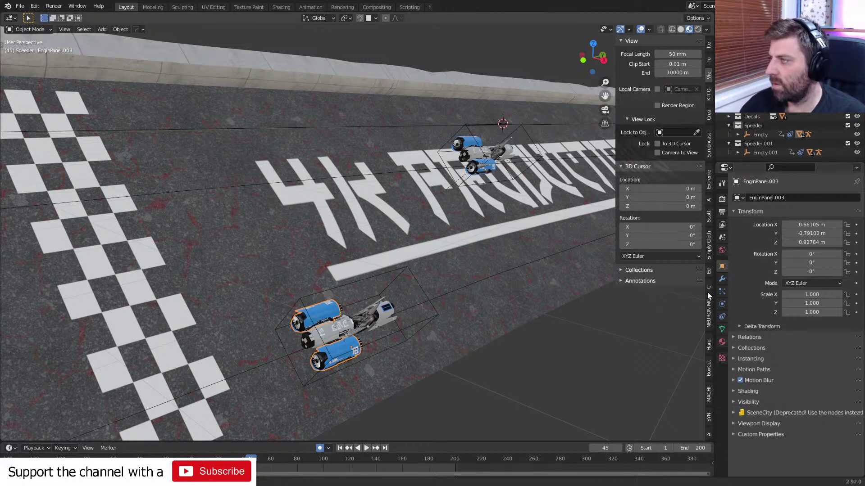
Search the available commands for "linked" operations for the engine covers.
key(F3)
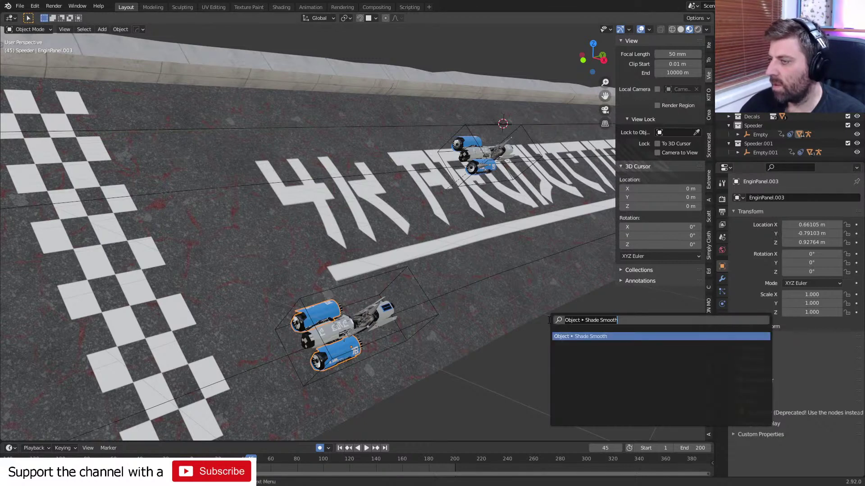
text(linked)
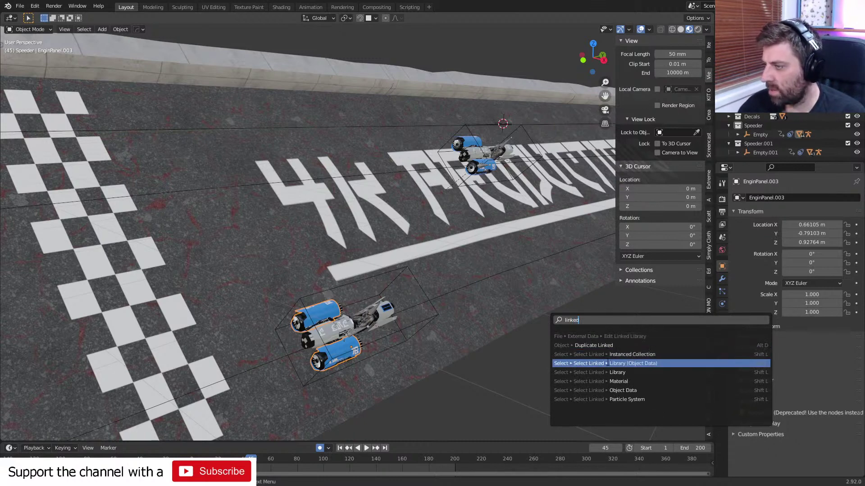
key(BackSpace)
key(BackSpace)
key(BackSpace)
key(BackSpace)
key(BackSpace)
key(BackSpace)
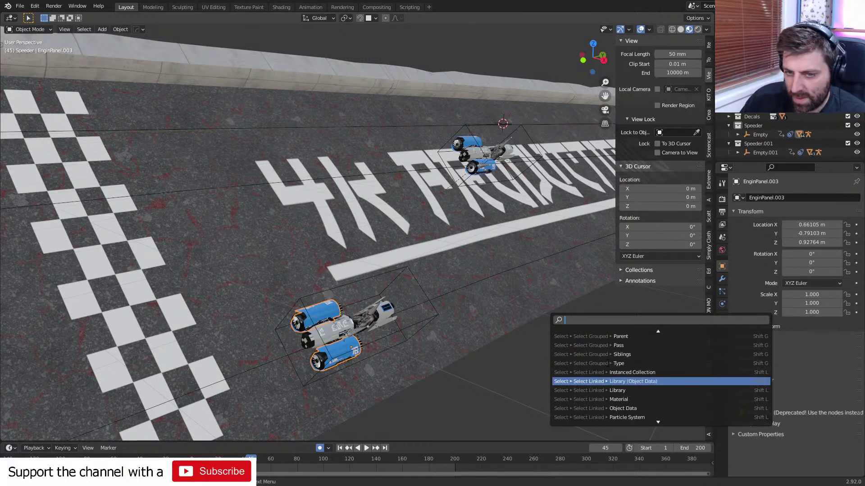
key(Escape)
Switch the material slot link of the near speeder's engine covers from Data to Object.
click(722, 342)
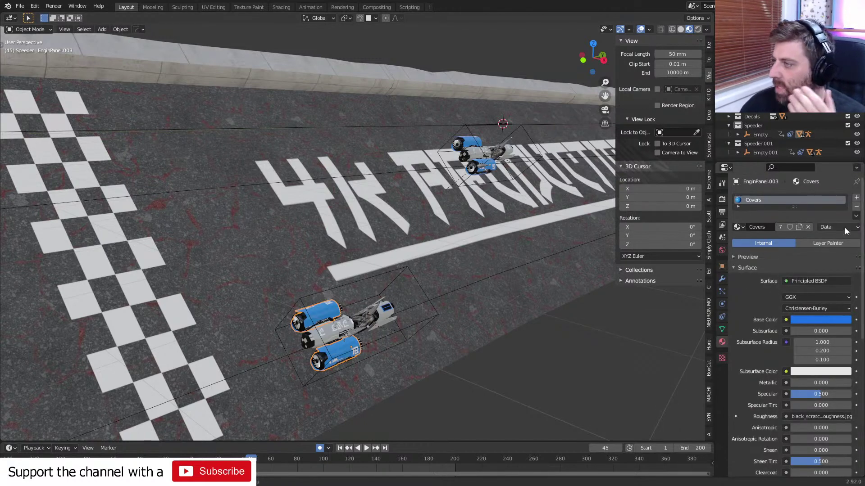
click(737, 226)
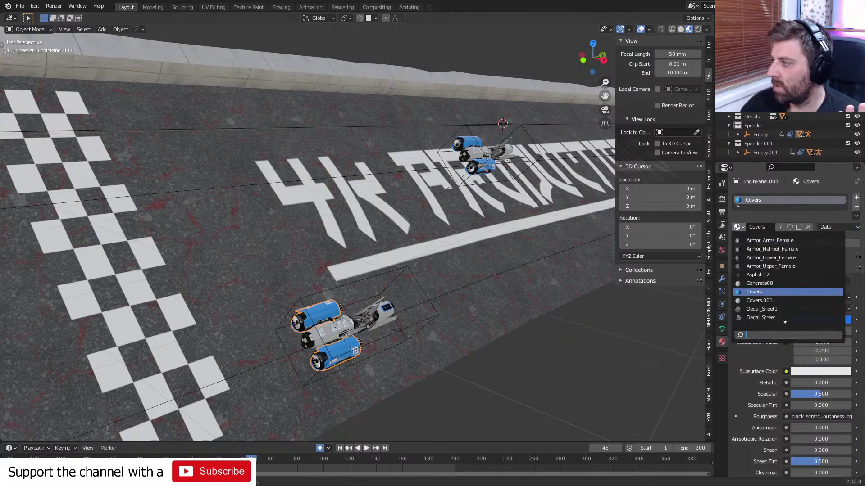
click(827, 229)
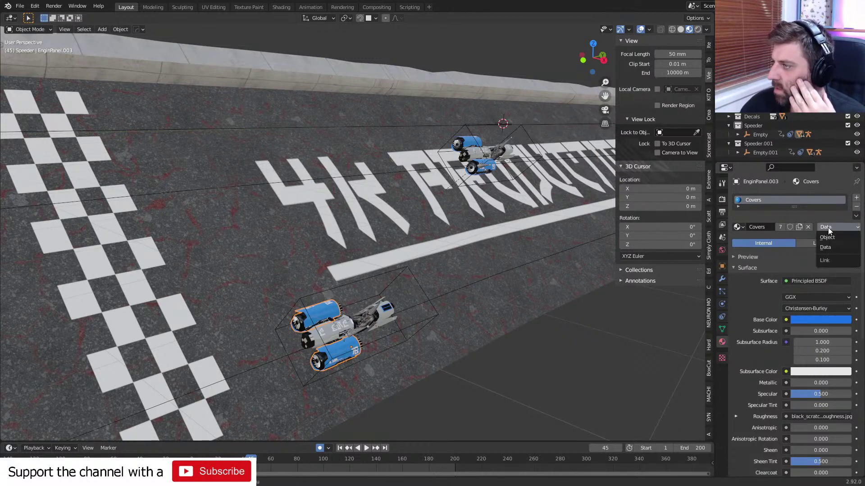
click(829, 237)
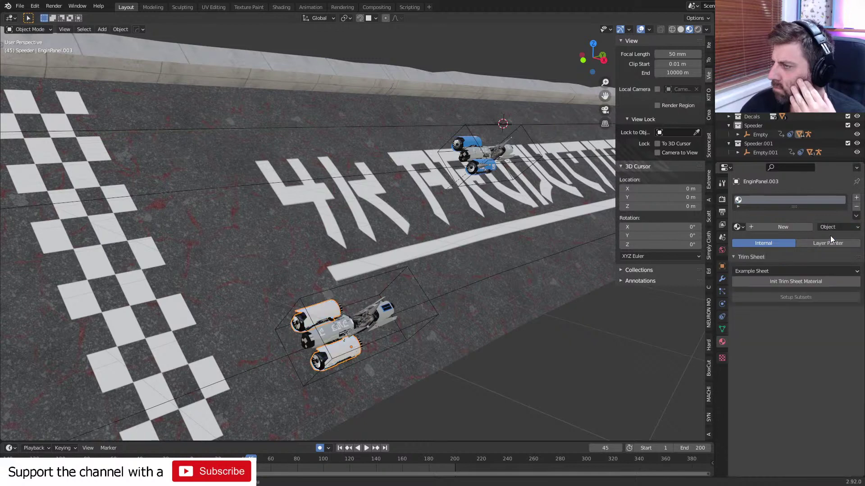
Assign the Covers material to the object-linked slot of the near speeder's engine covers.
click(317, 315)
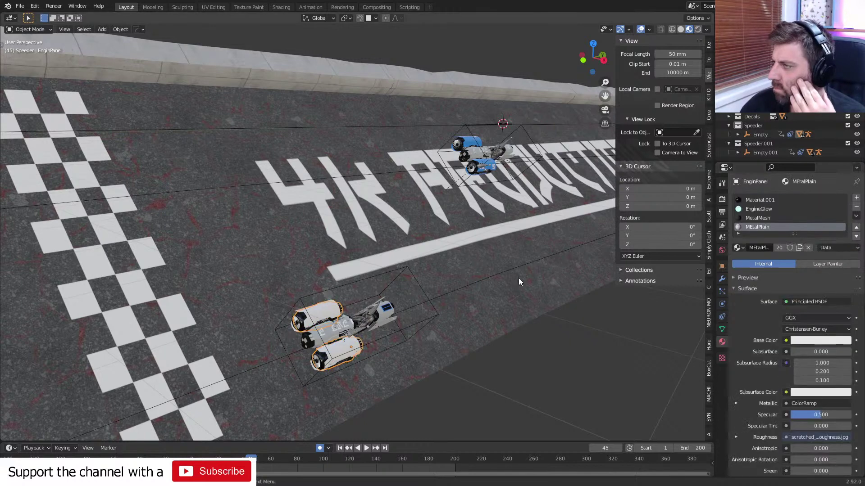
click(317, 311)
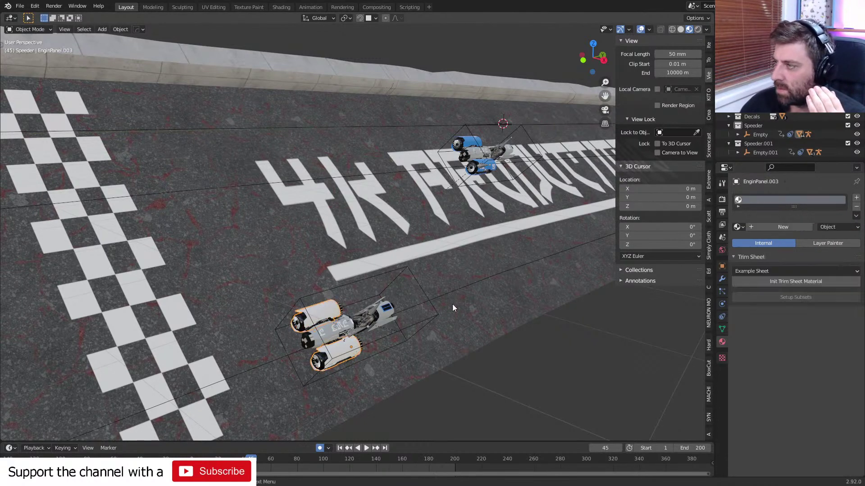
click(739, 227)
click(753, 291)
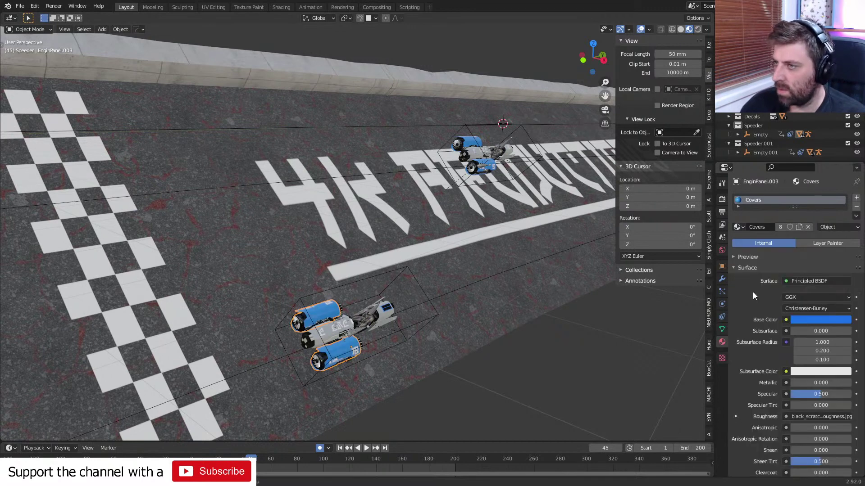
Assign the Covers.001 material to the far speeder's engine covers.
click(480, 166)
click(481, 165)
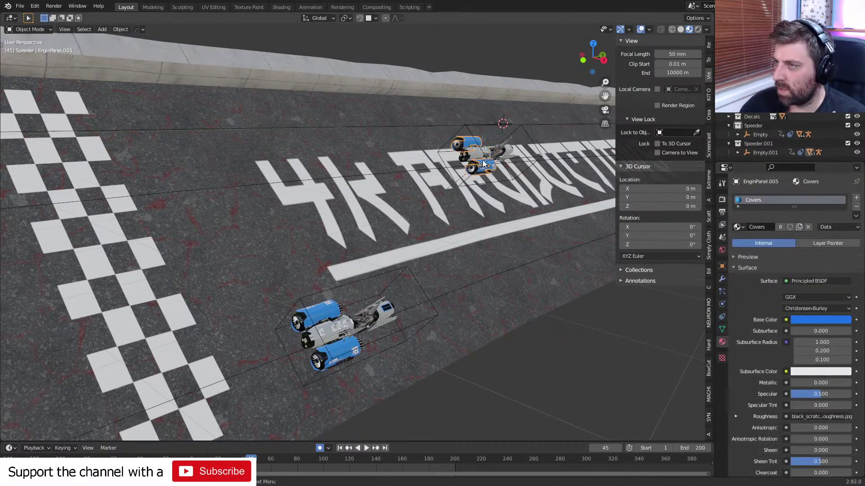
click(737, 227)
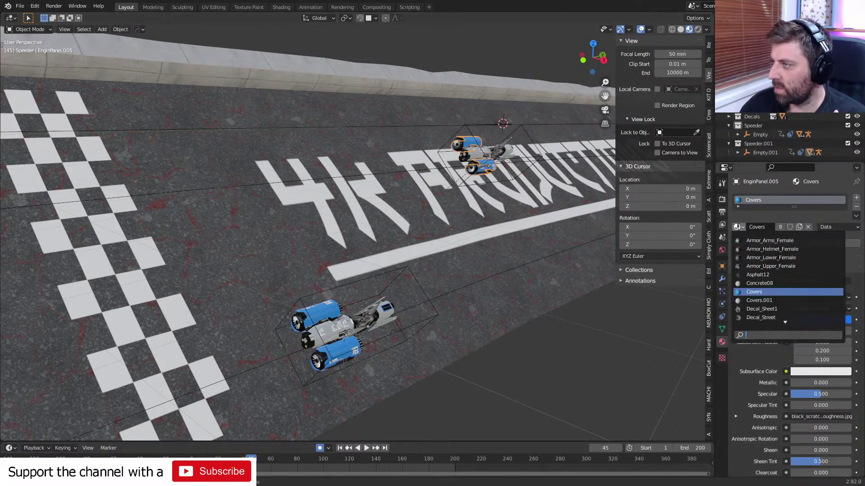
click(750, 300)
scroll(385, 347, up, 3)
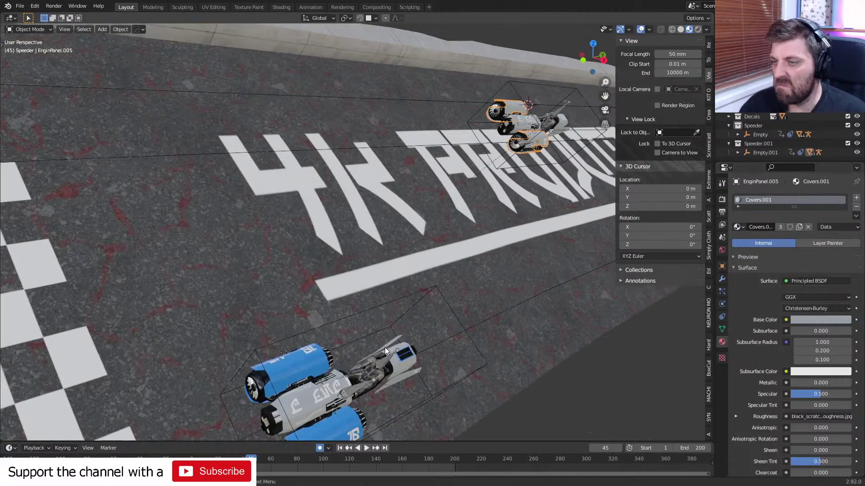
Link the near speeder's central body material slot to Object and assign the Covers material to it.
click(301, 411)
shift+middle_drag(444, 346, 460, 294)
scroll(460, 294, up, 1)
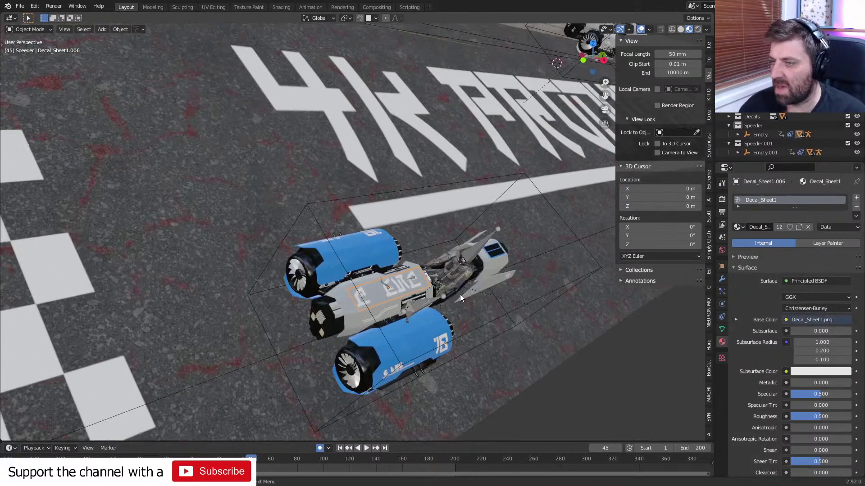
click(346, 312)
click(841, 248)
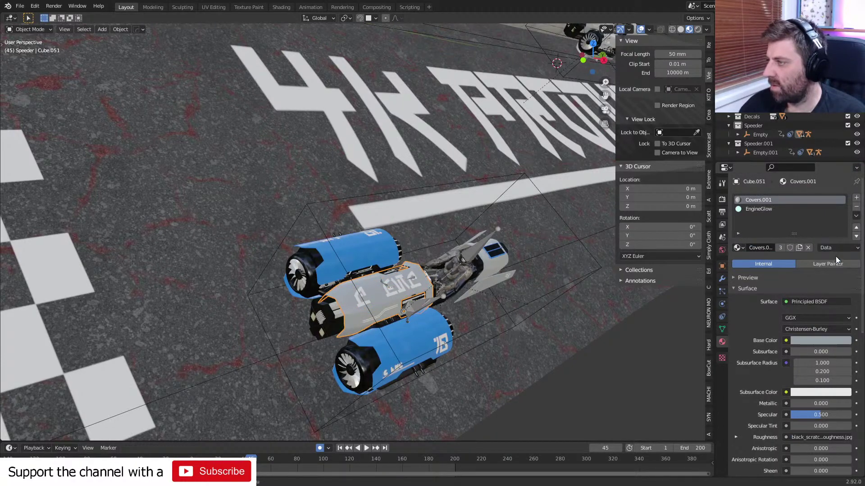
key(Return)
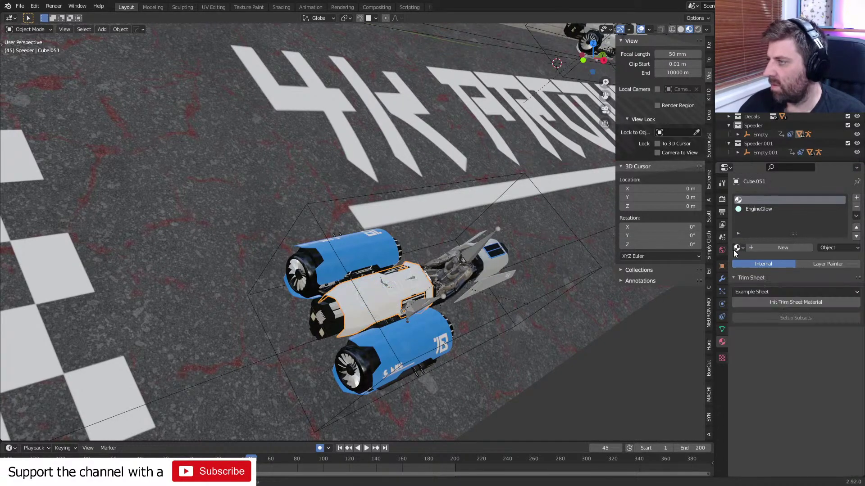
click(736, 247)
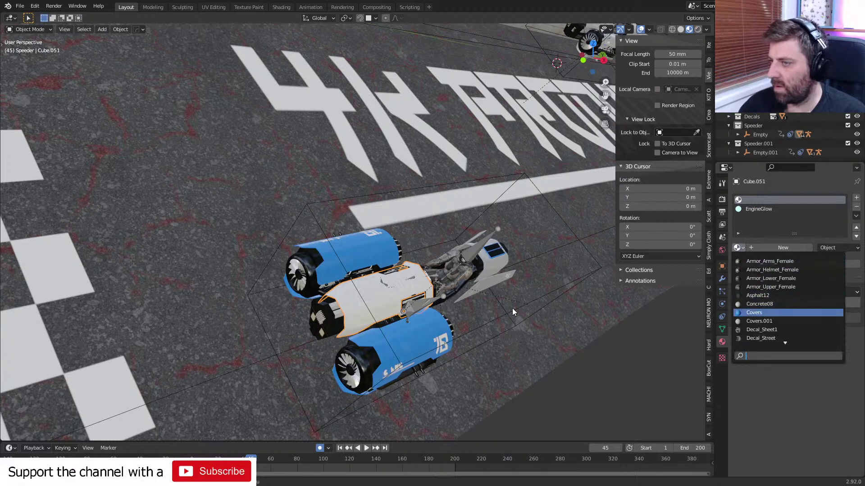
key(Return)
Link the near speeder's cockpit section material slot to Object and assign it the Covers material.
click(491, 266)
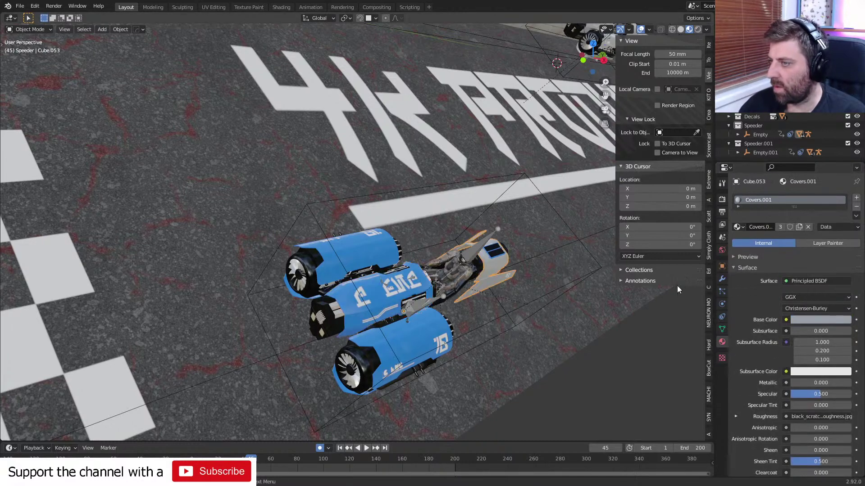
click(736, 226)
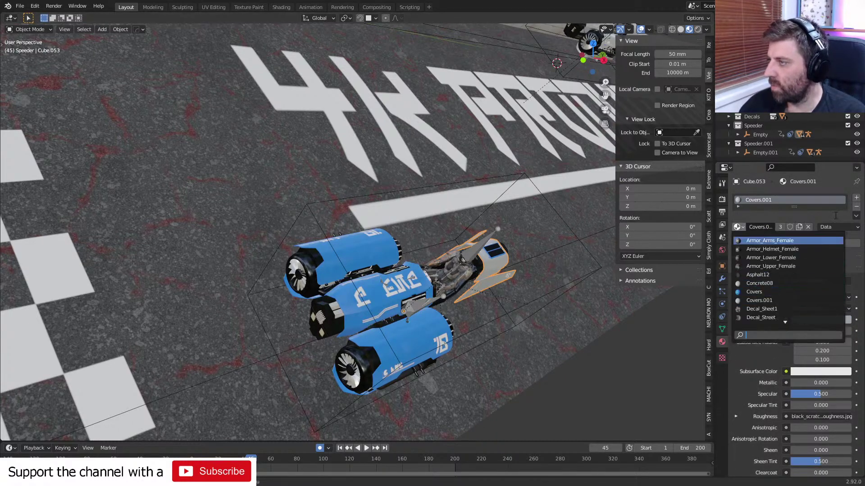
key(Escape)
click(837, 227)
click(836, 238)
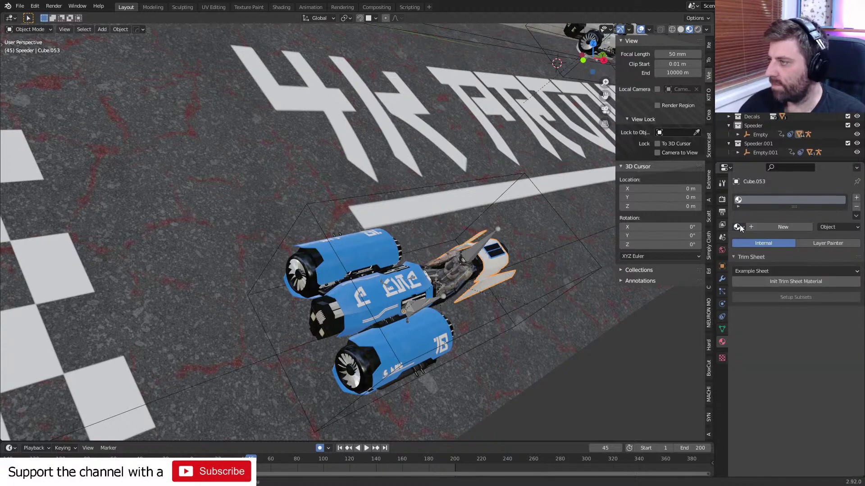
click(738, 227)
click(754, 291)
Step back to frame 43 in the camera view and render the image to check the speeder colours.
middle_drag(585, 290, 580, 361)
key(KP_0)
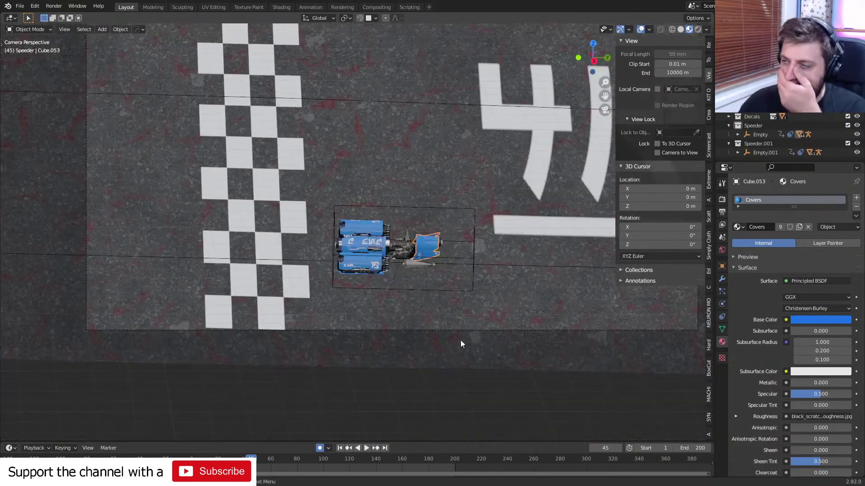
scroll(471, 333, up, 2)
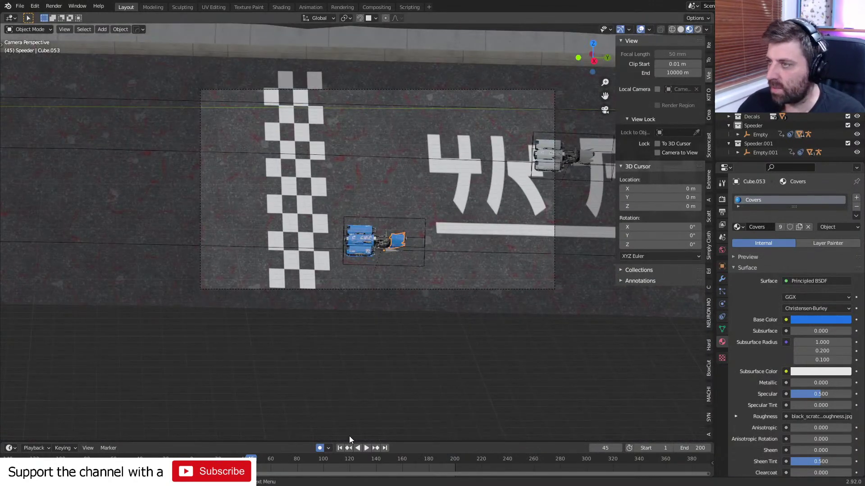
key(Left)
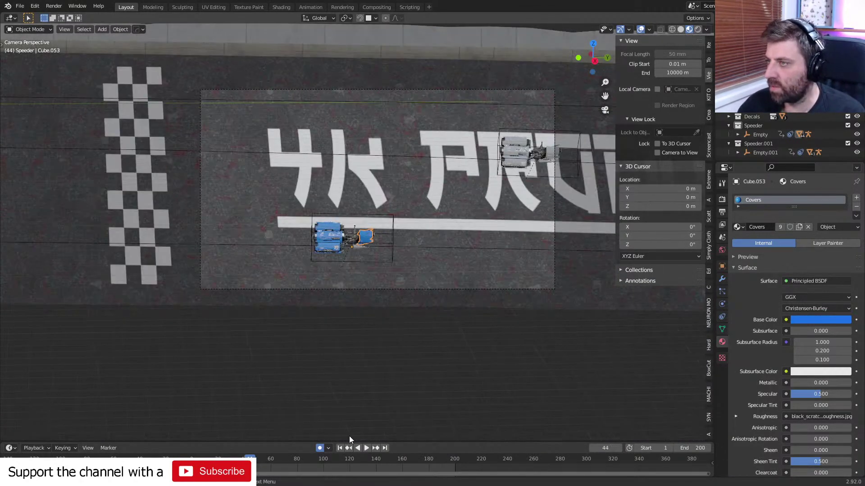
key(Left)
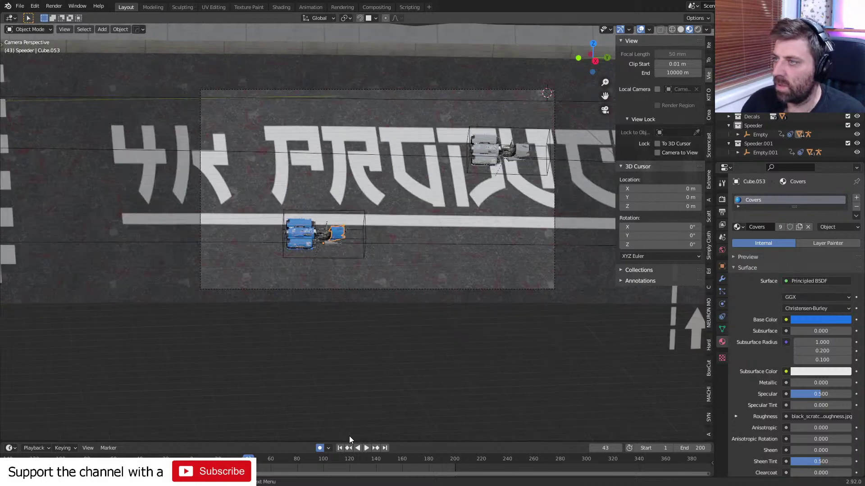
key(F12)
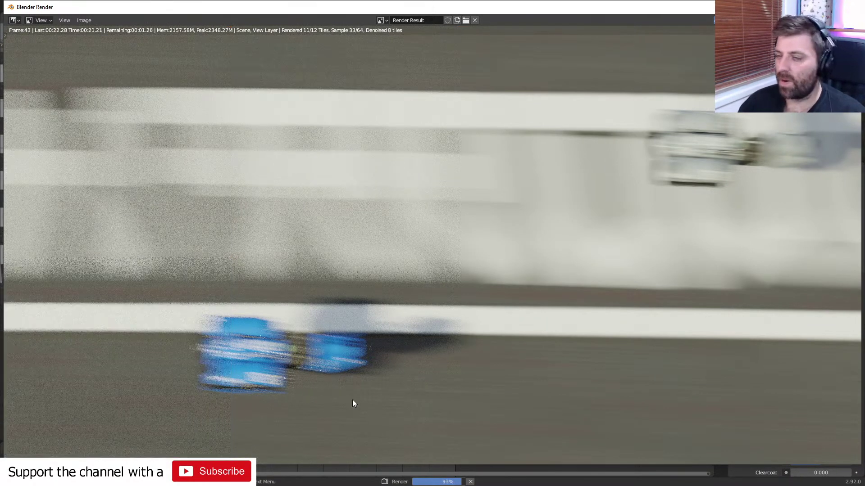
scroll(355, 403, down, 1)
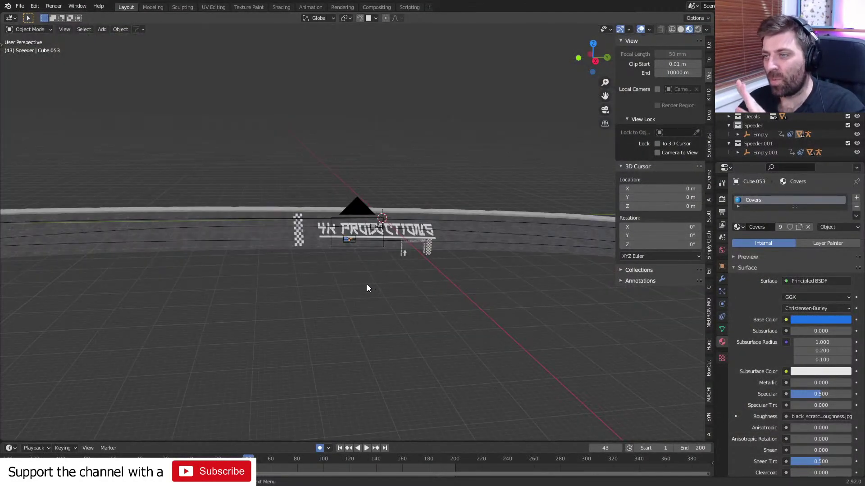
Move the spare street decal beside the track out of the camera's view, working from the top view.
middle_drag(366, 286, 285, 297)
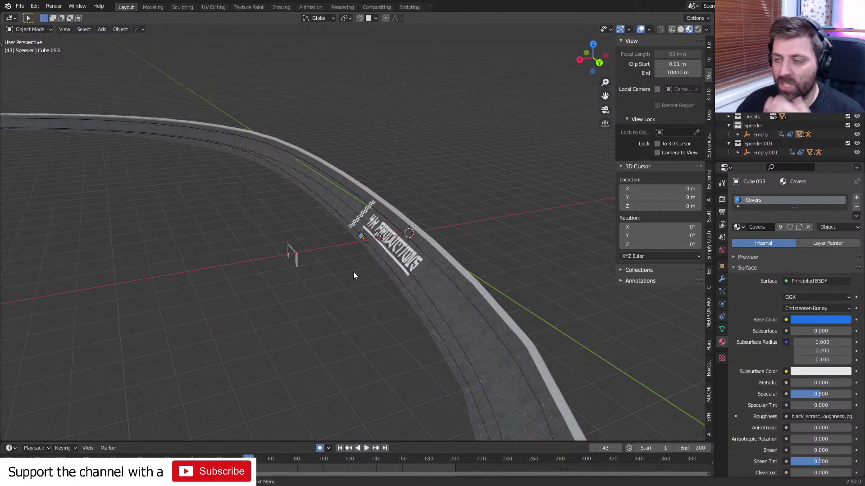
click(293, 256)
key(KP_7)
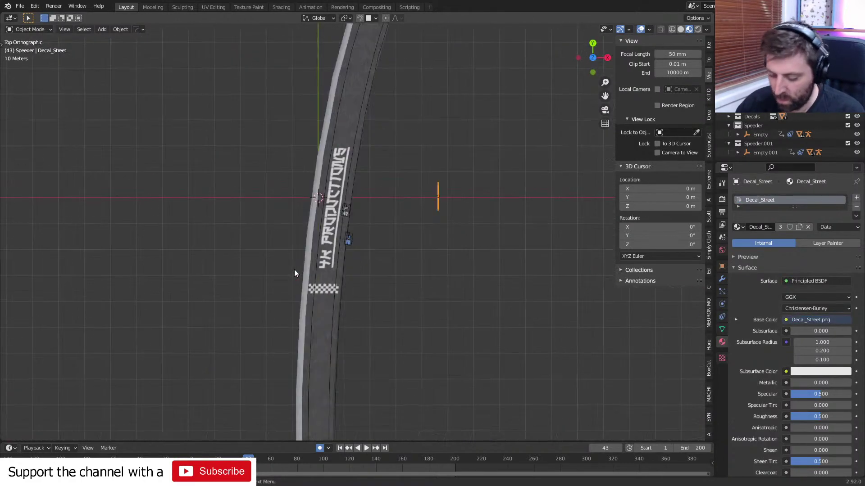
scroll(283, 266, down, 2)
key(g)
click(548, 266)
Select the camera and play the animation through its view to check how the speeders are framed.
click(548, 269)
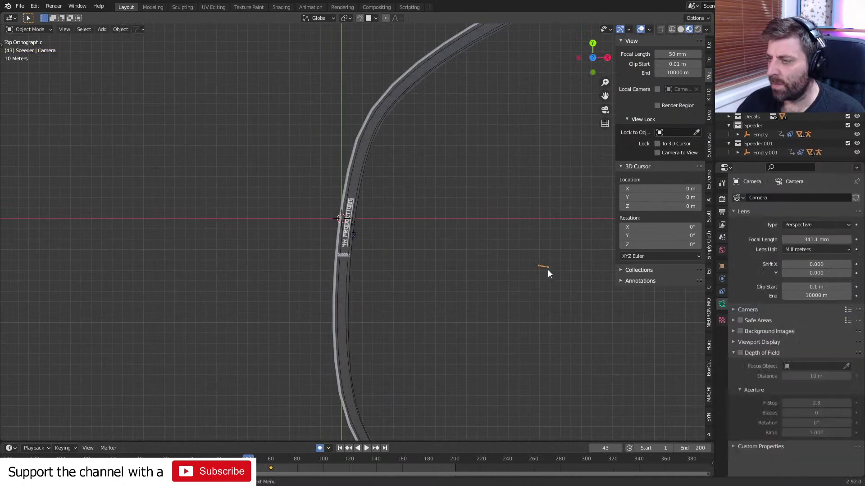
key(KP_0)
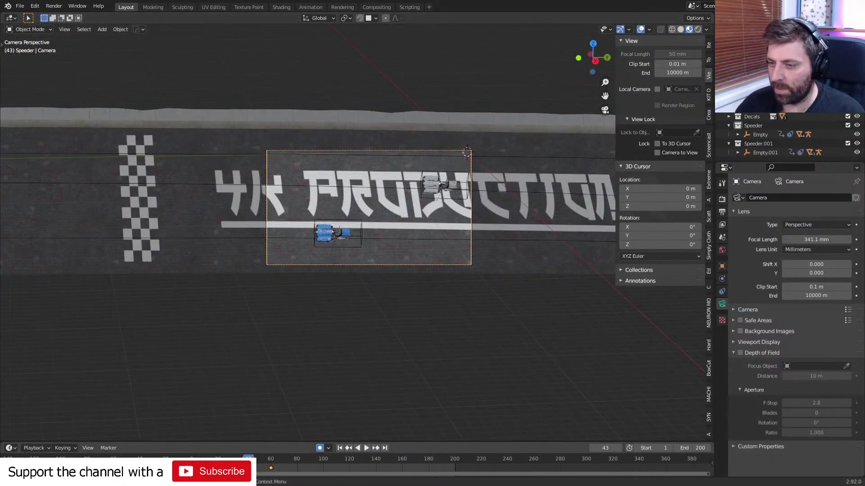
key(ctrl+shift+space)
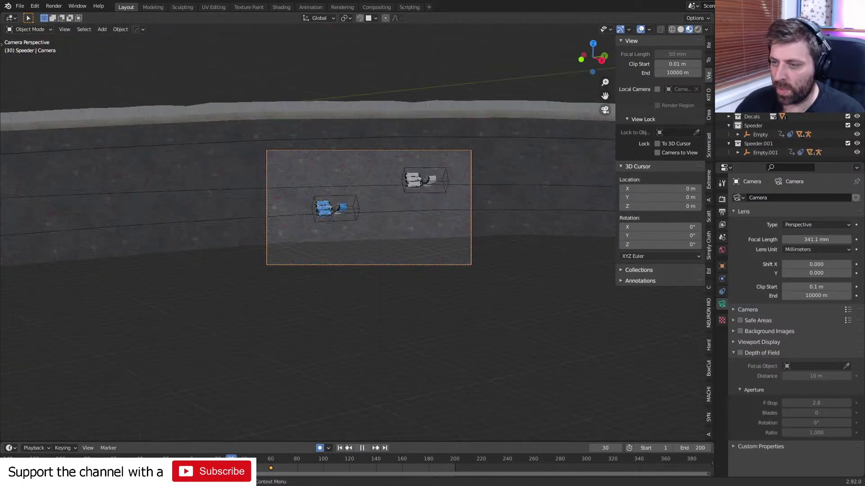
key(space)
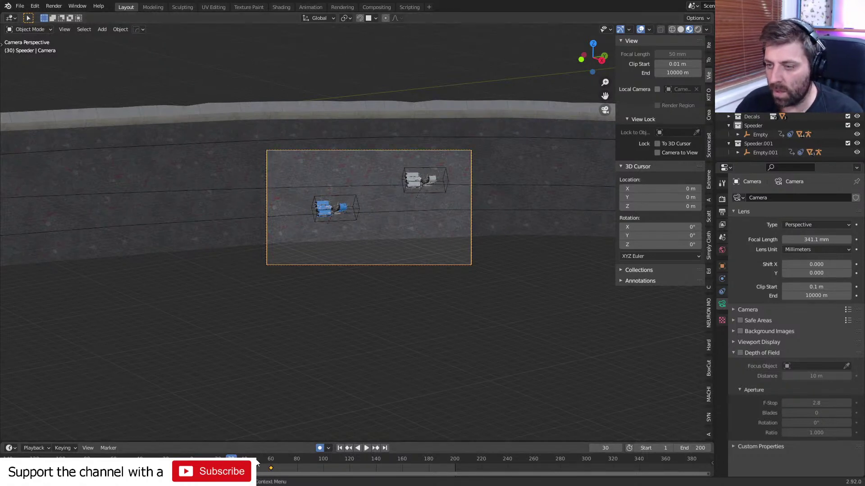
key(space)
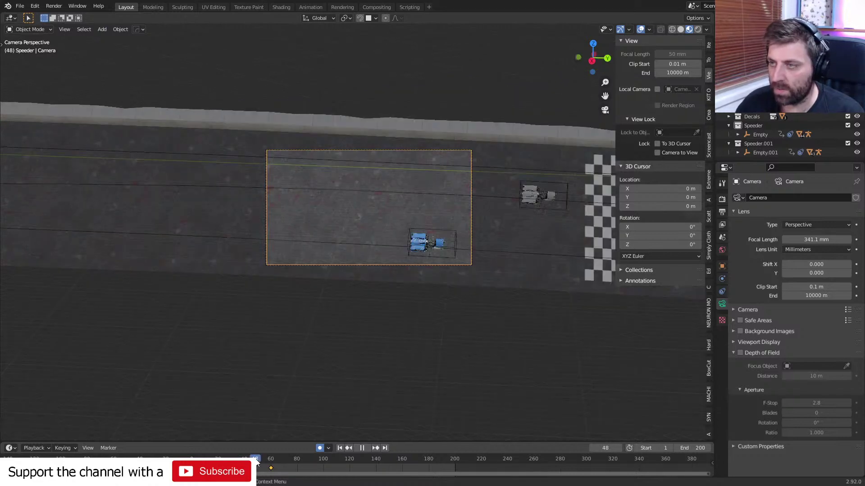
key(space)
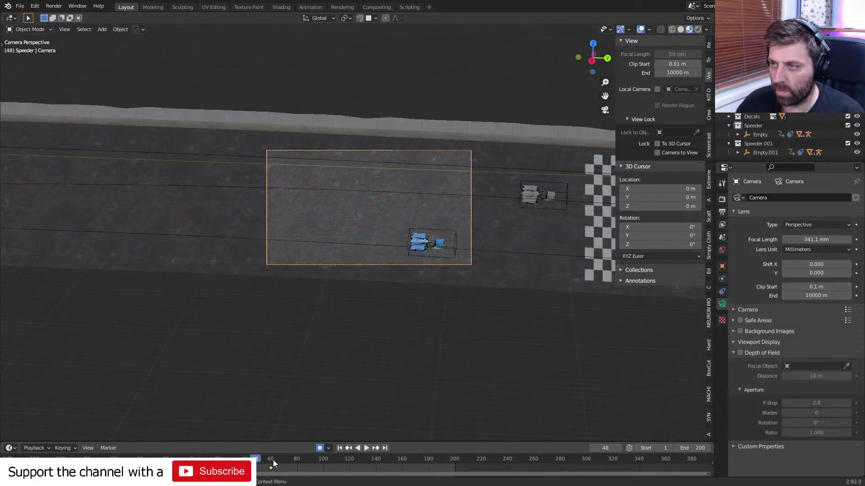
At frame 80, keyframe the camera rotated about global Z and its local X so both speeders are in frame.
click(273, 459)
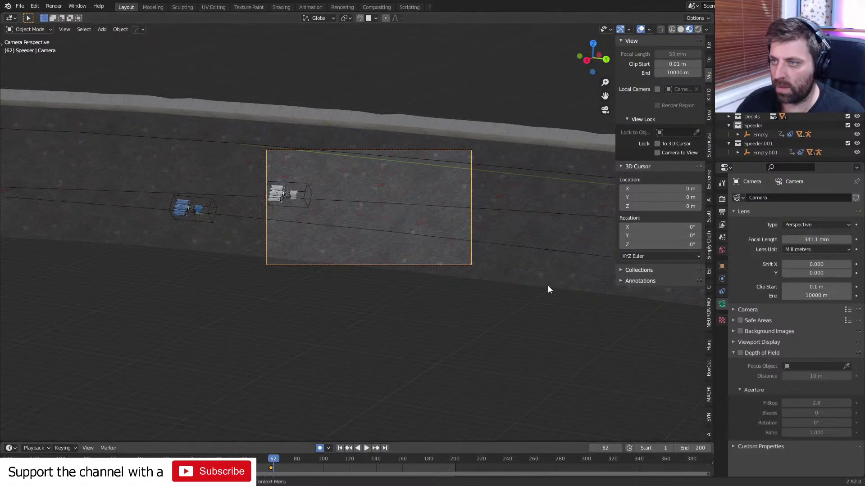
key(space)
key(space)
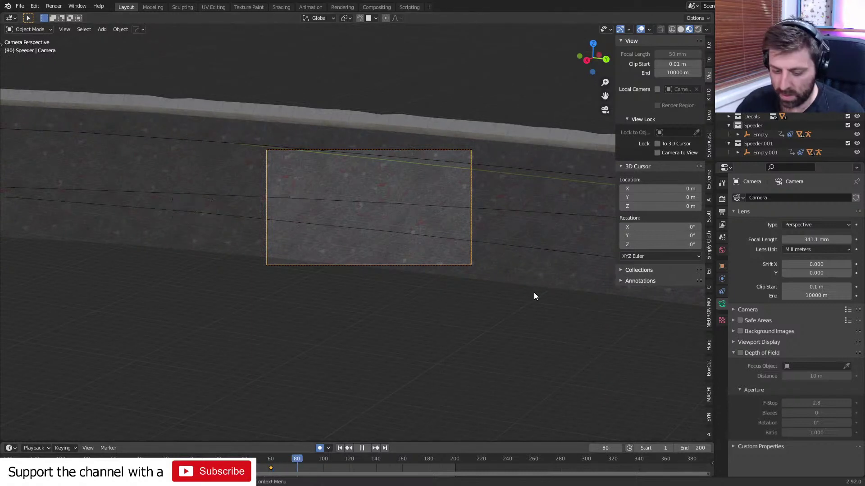
key(z)
key(r)
key(z)
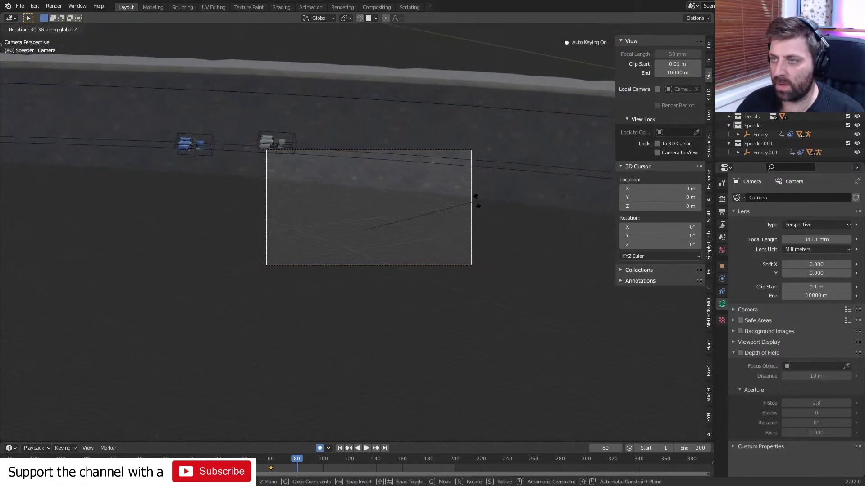
click(475, 208)
key(r)
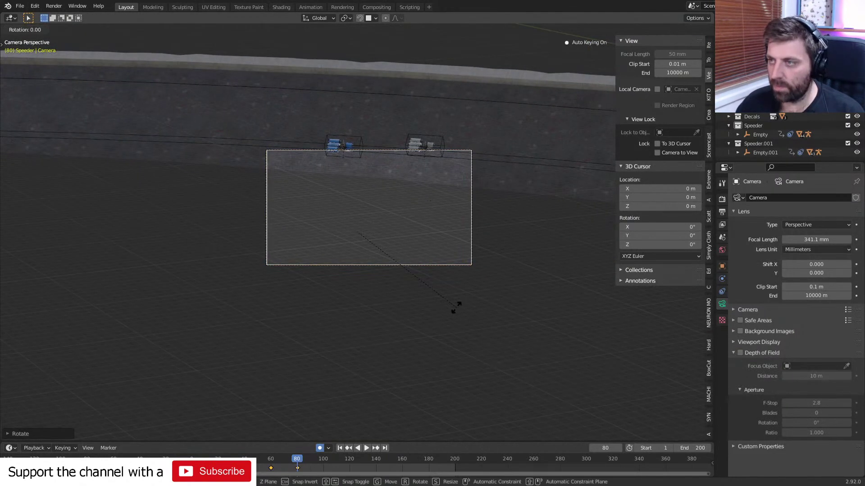
key(x)
key(x)
click(455, 316)
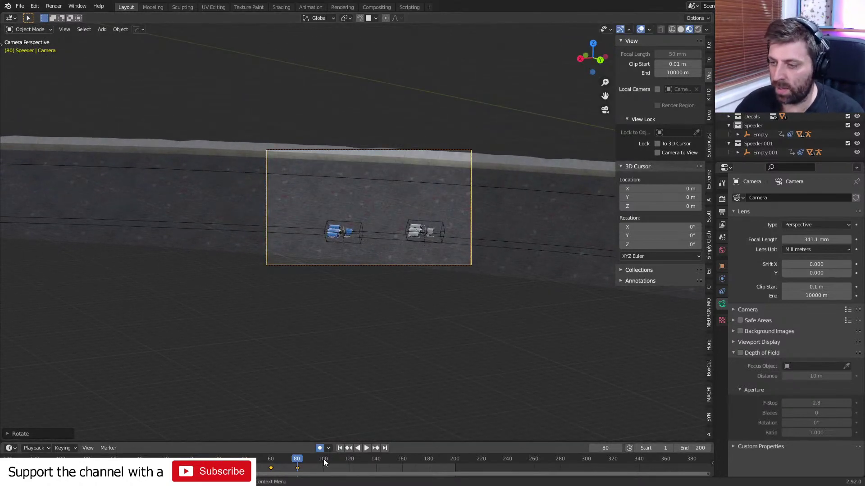
At frame 100, rotate the camera about global Z to follow the two speeders.
key(space)
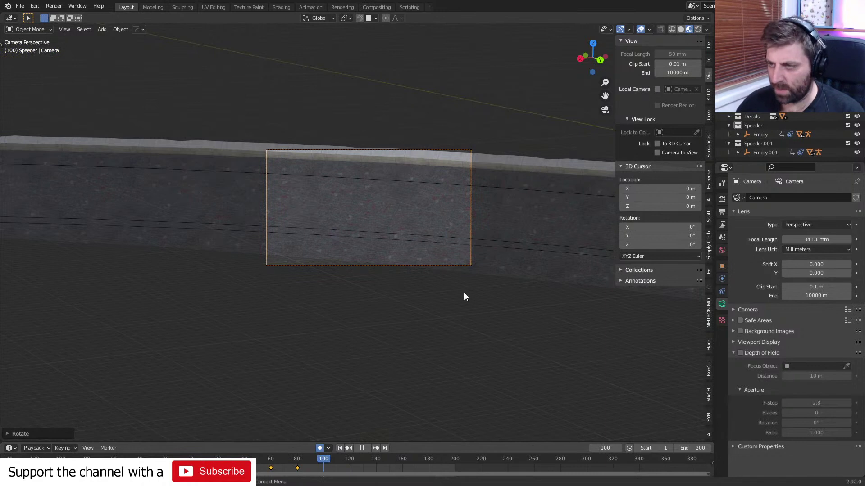
key(space)
key(r)
key(z)
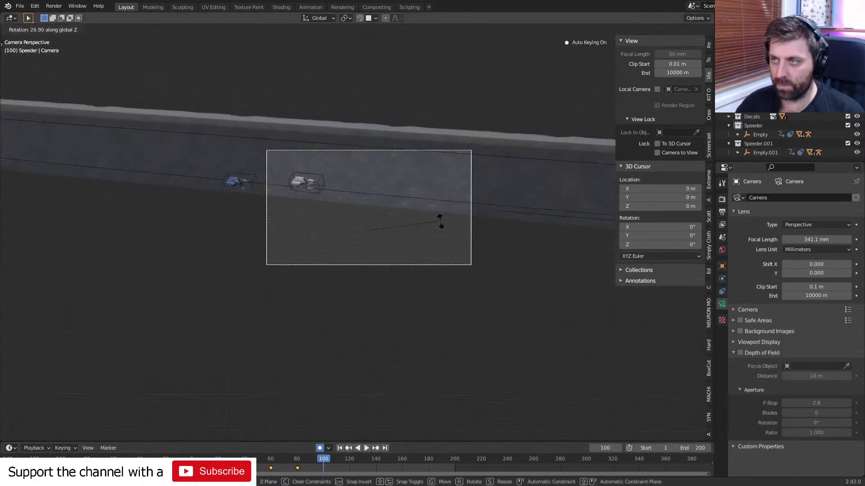
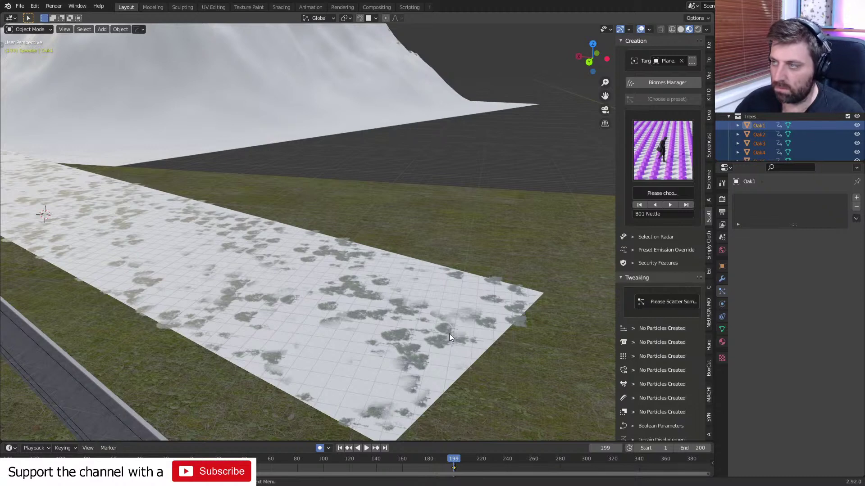
Rotate the selected oak tree source objects 90° about the global X axis.
middle_drag(249, 304, 432, 252)
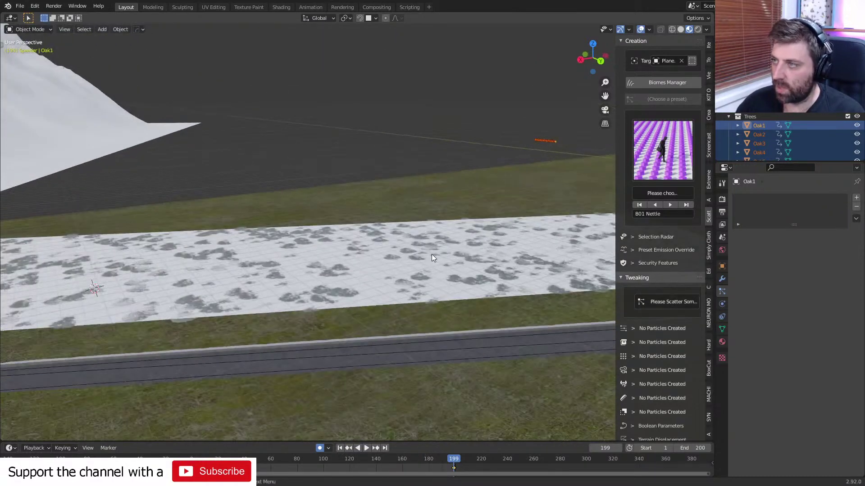
text(rx90)
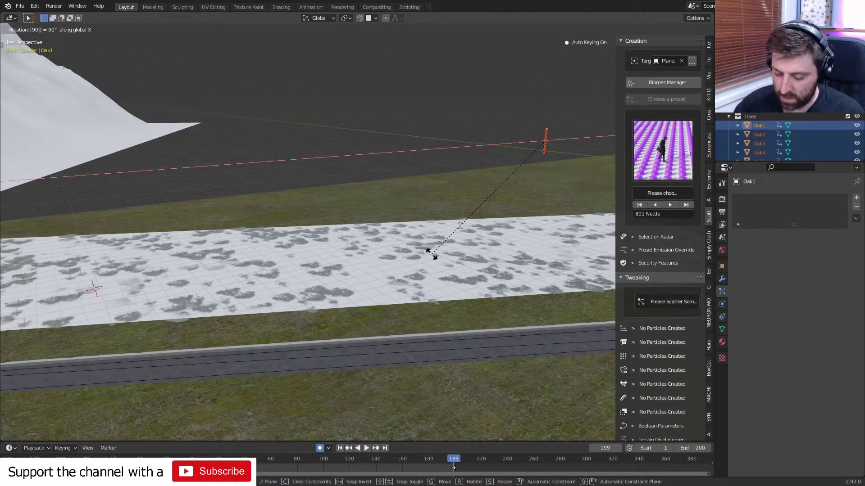
key(Return)
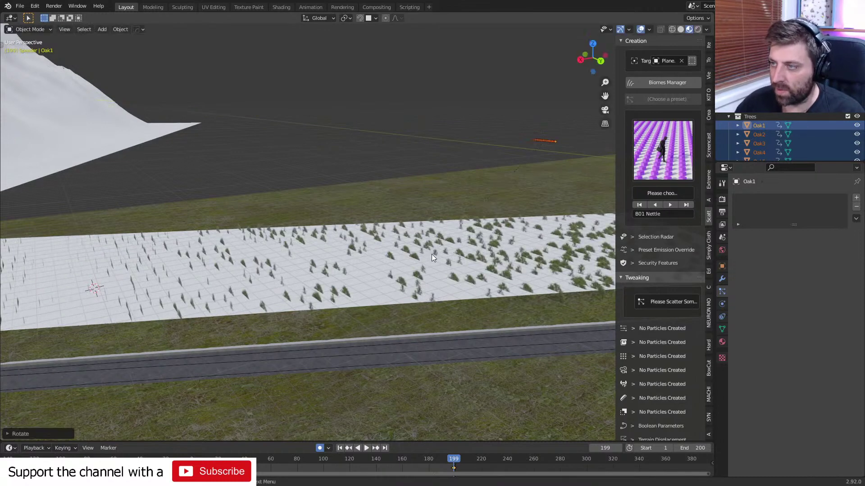
middle_drag(431, 254, 415, 258)
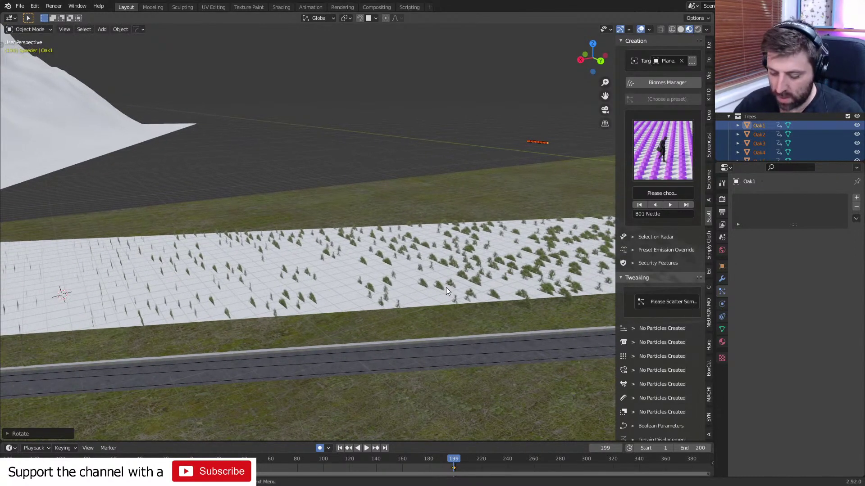
key(g)
key(z)
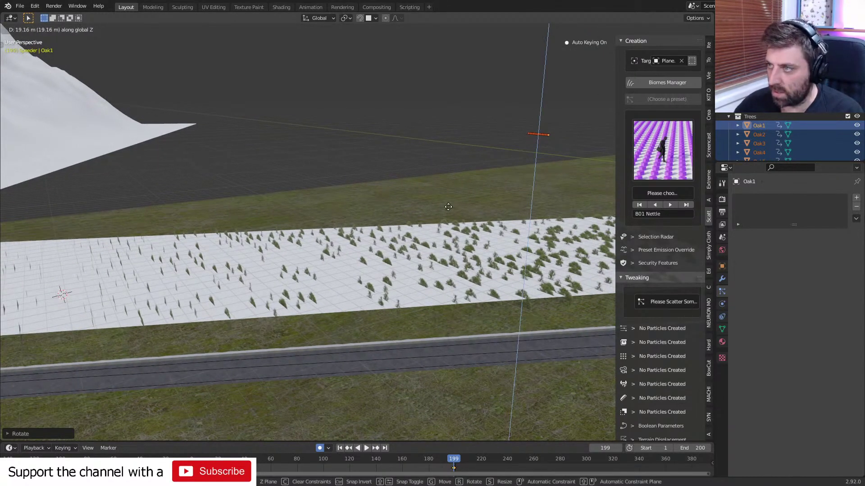
right_click(450, 213)
Select the plane that carries the tree scatter and check its particle render settings and mesh.
click(507, 277)
shift+middle_drag(566, 295, 487, 266)
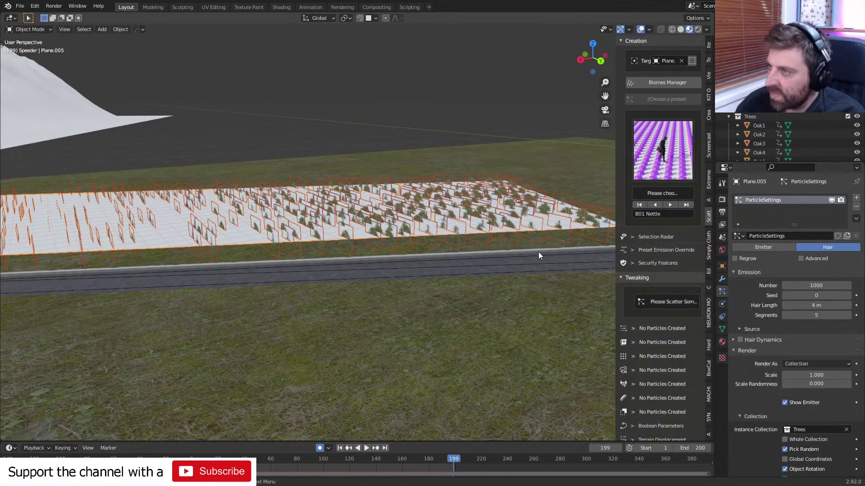
scroll(788, 452, down, 1)
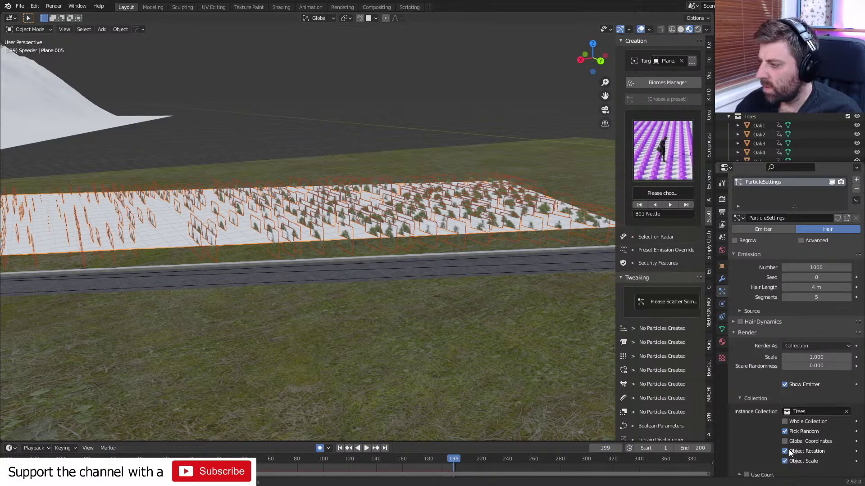
shift+middle_drag(486, 217, 252, 297)
key(Tab)
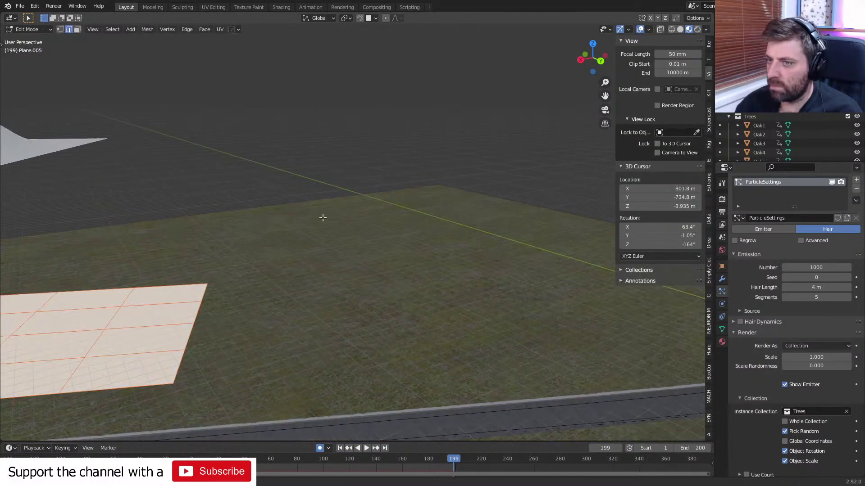
key(Tab)
middle_drag(340, 236, 407, 192)
Select the whole row of flat tree source objects, from the oaks to the pines.
click(408, 192)
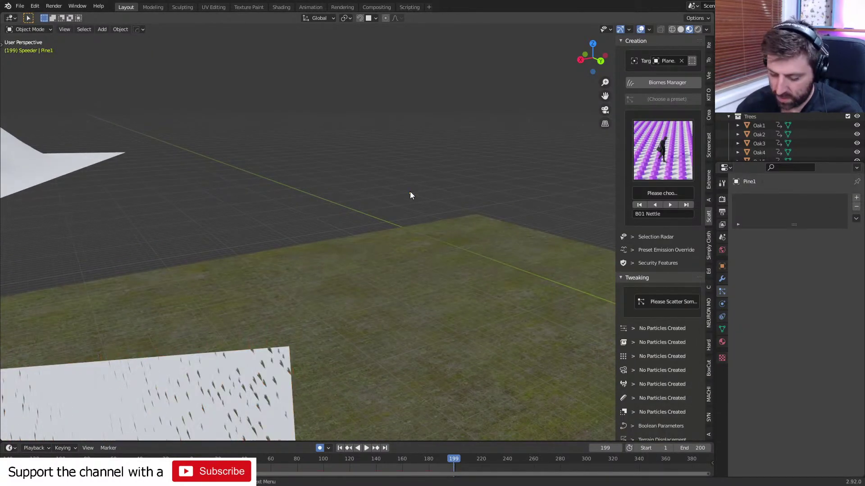
drag(407, 193, 432, 210)
middle_drag(404, 213, 292, 277)
key(KP_3)
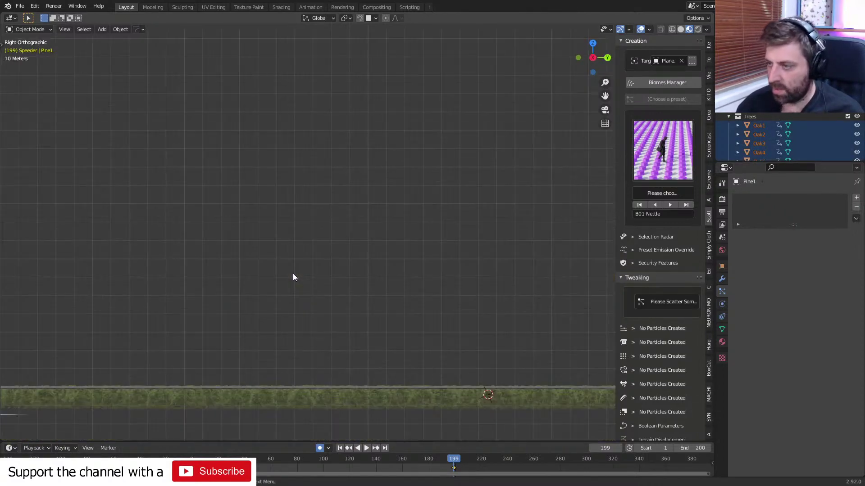
key(KP_Decimal)
middle_drag(293, 277, 349, 278)
key(c)
drag(408, 177, 299, 301)
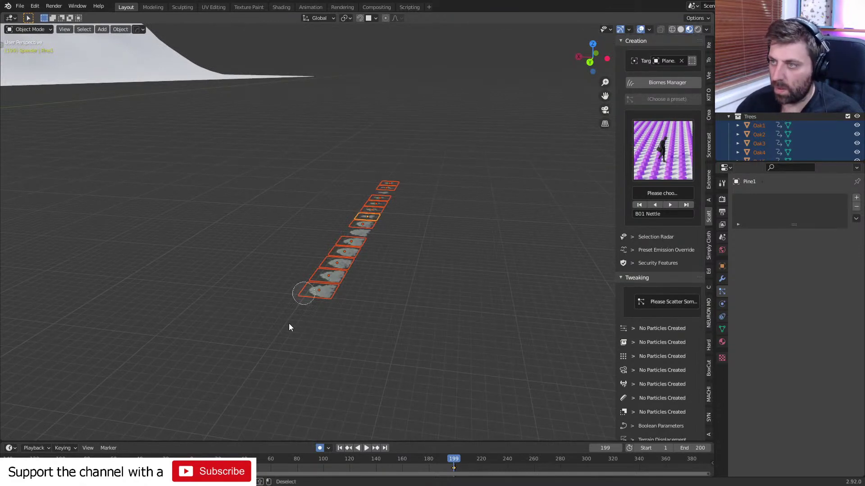
key(Escape)
Shift the geometry of all selected tree meshes about 2 m along global X so their trunk bases meet their origins.
middle_drag(349, 244, 475, 275)
key(Tab)
key(KP_7)
scroll(415, 298, up, 6)
key(g)
key(x)
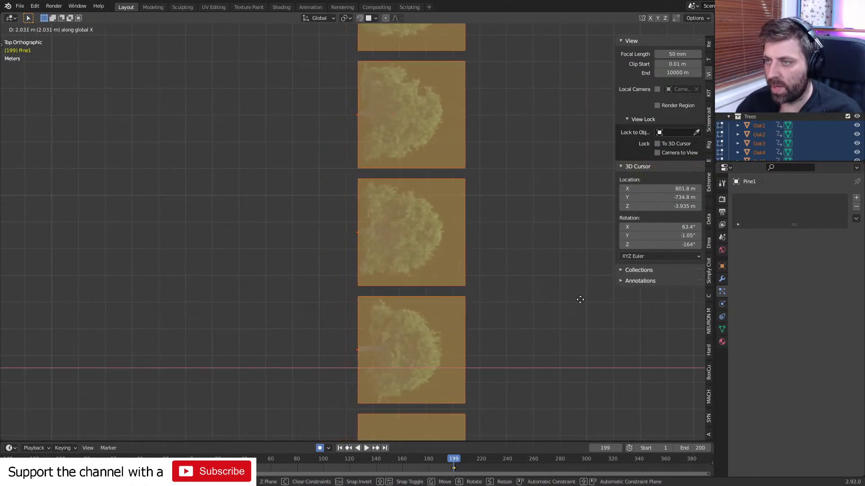
click(569, 304)
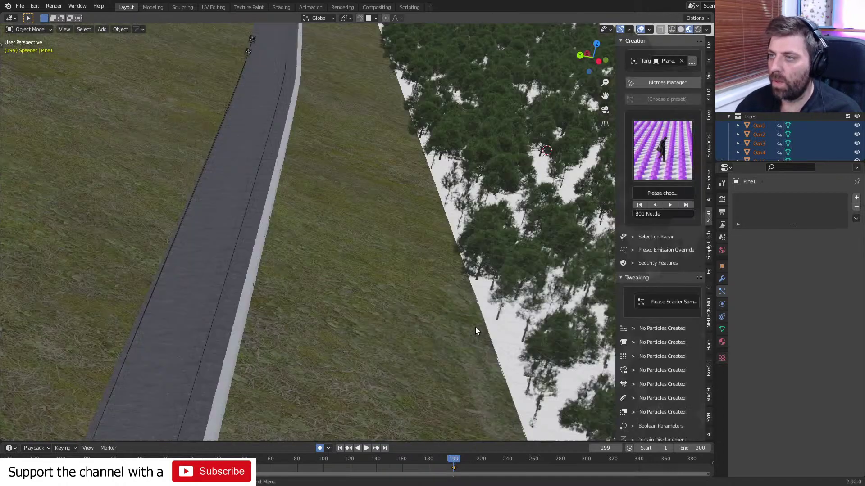
Lower the path curve of the speeder floating above the track by about 4 m along global Z, bringing it level with the other speeder.
key(KP_0)
scroll(313, 273, up, 5)
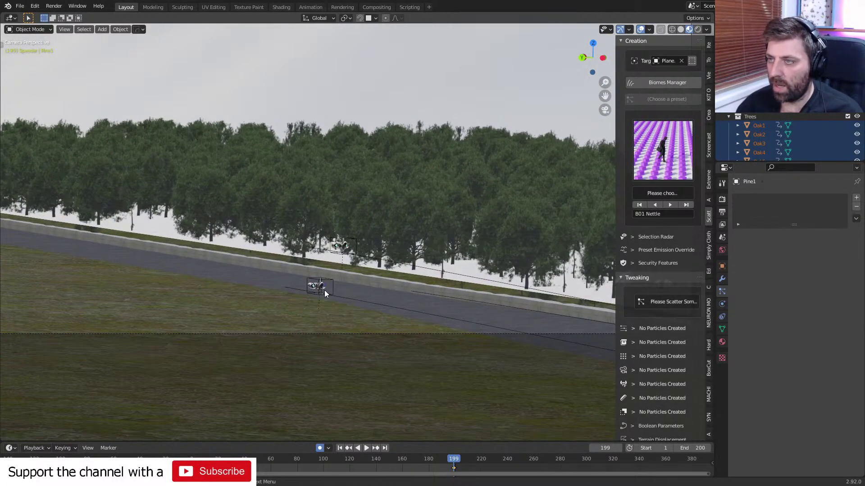
scroll(325, 290, down, 3)
shift+middle_drag(390, 244, 478, 271)
shift+middle_drag(531, 298, 351, 298)
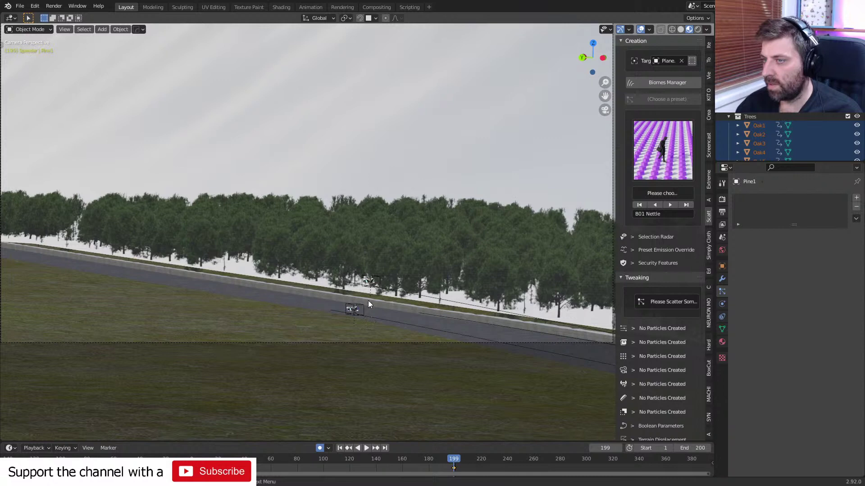
click(367, 287)
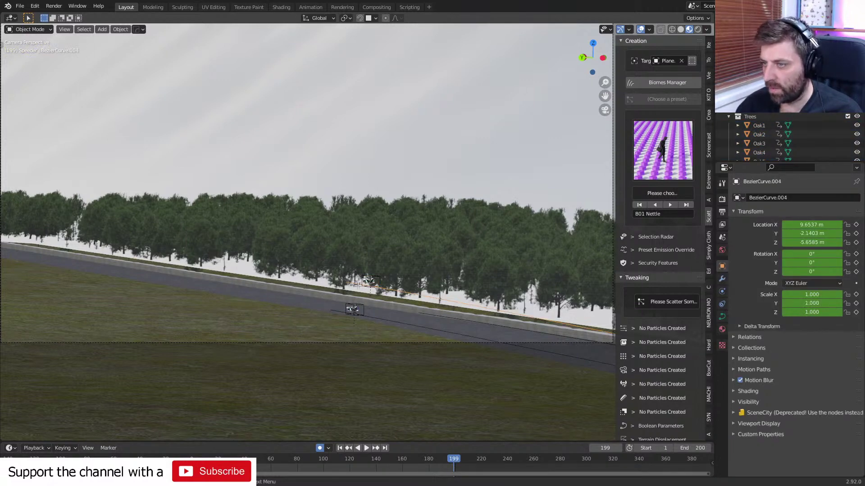
key(Tab)
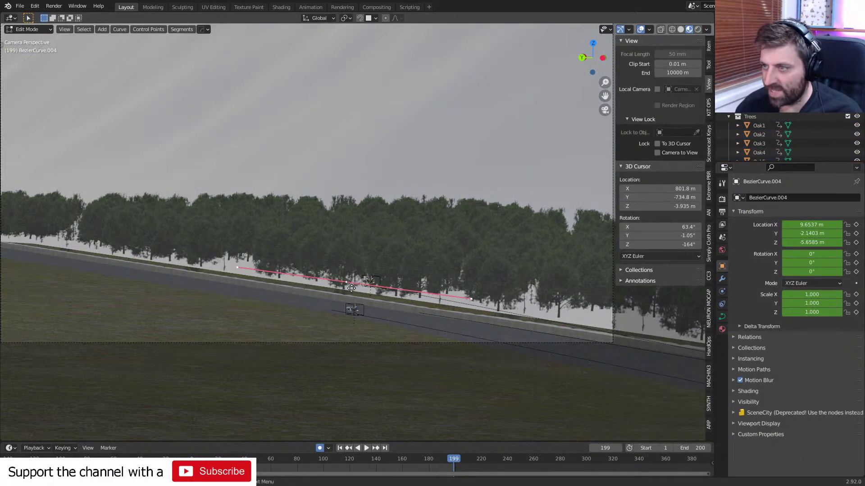
key(g)
key(z)
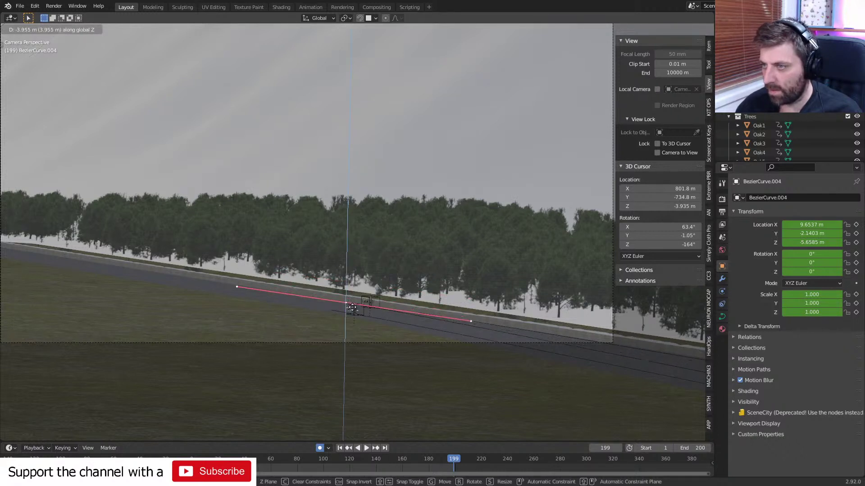
click(353, 308)
middle_drag(352, 308, 336, 282)
key(Tab)
Check both speeders on the road and render frame 199 through the camera to inspect the trees.
middle_drag(388, 236, 199, 383)
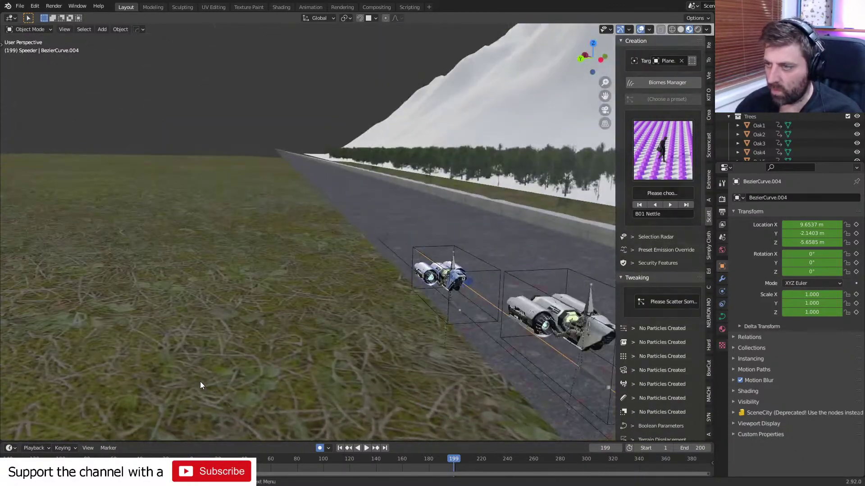
key(KP_0)
scroll(428, 320, down, 2)
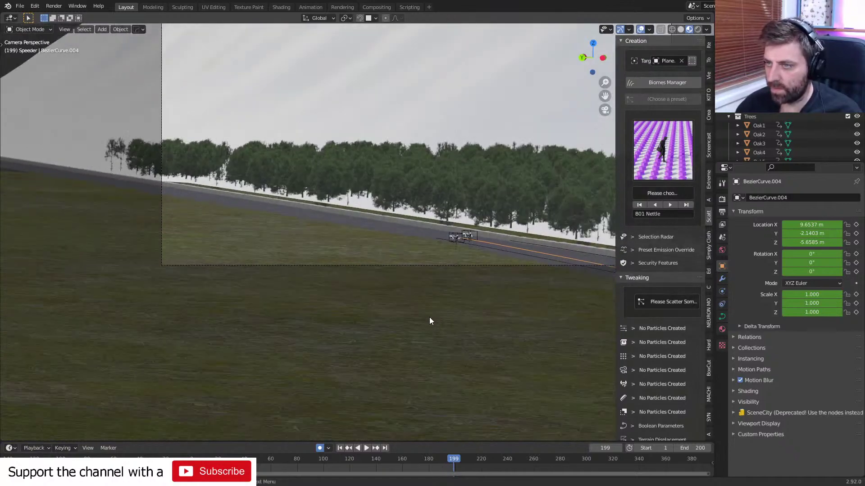
key(F12)
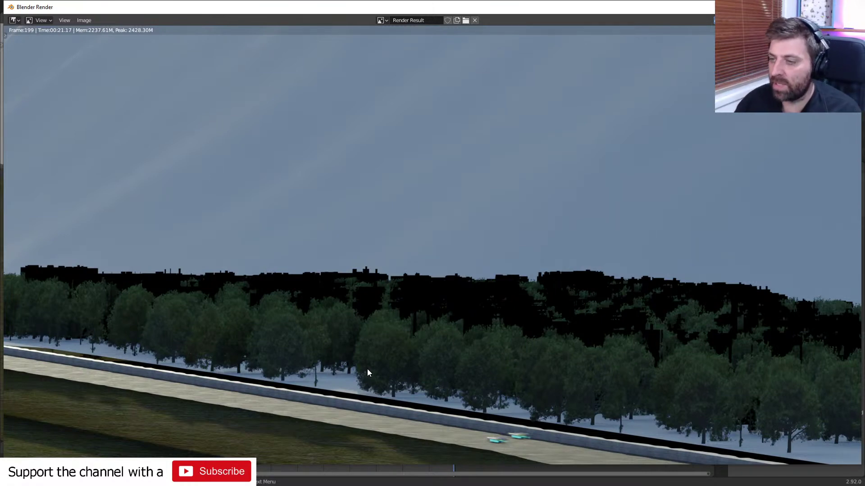
key(Escape)
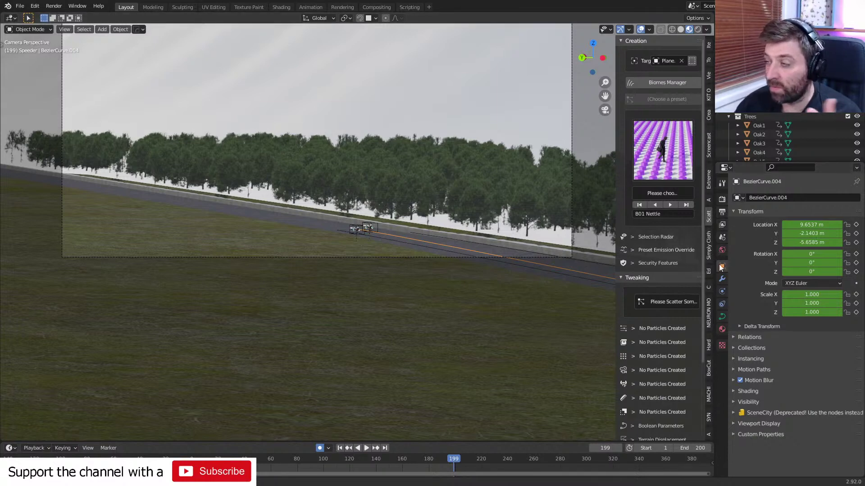
Set the Cycles light path maximum transparency bounces to 50.
click(720, 212)
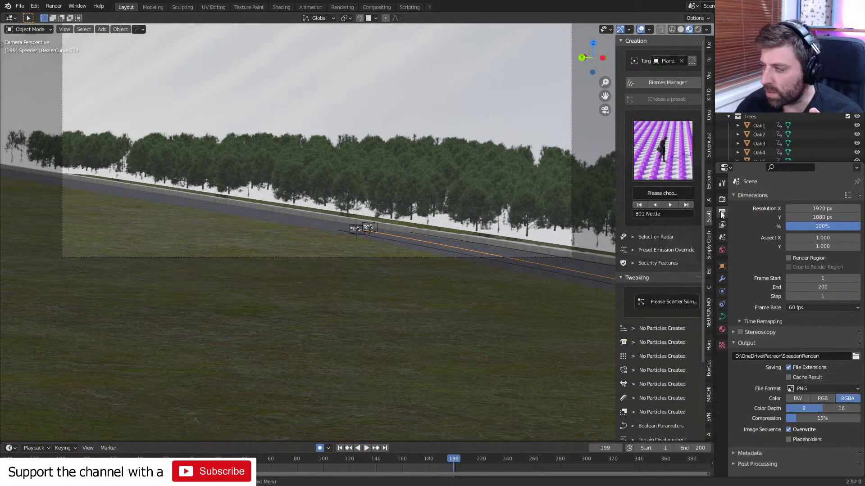
click(722, 199)
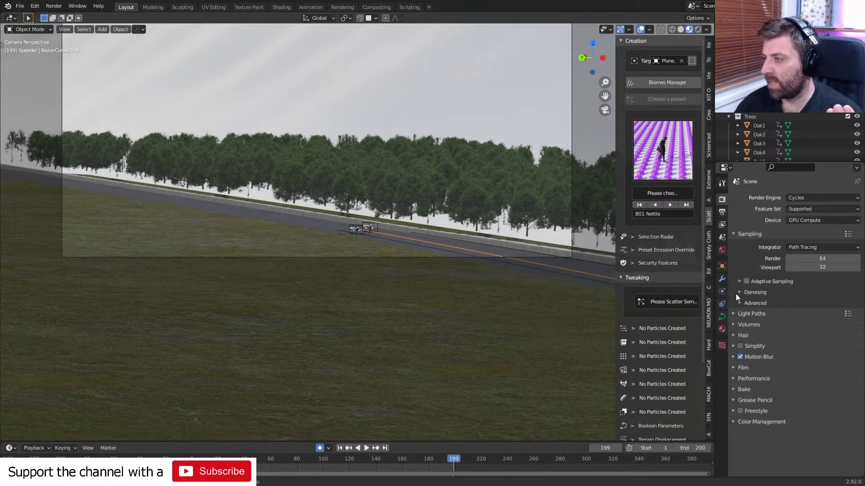
click(734, 313)
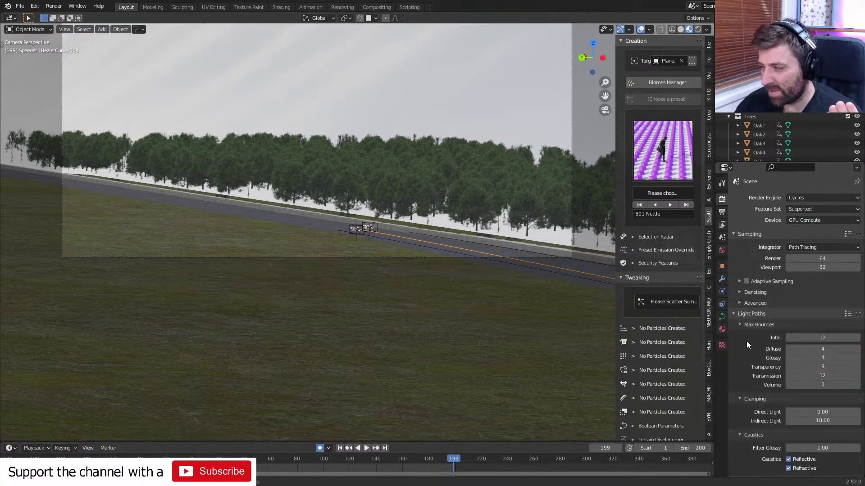
click(809, 367)
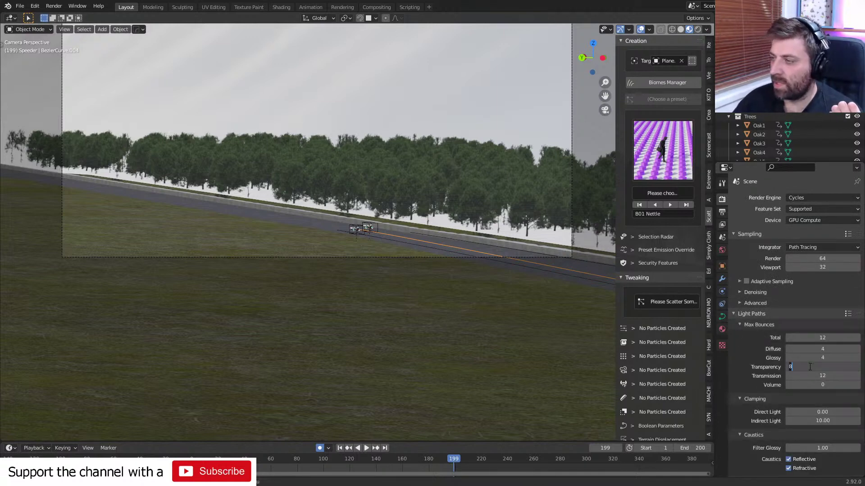
text(50)
key(Return)
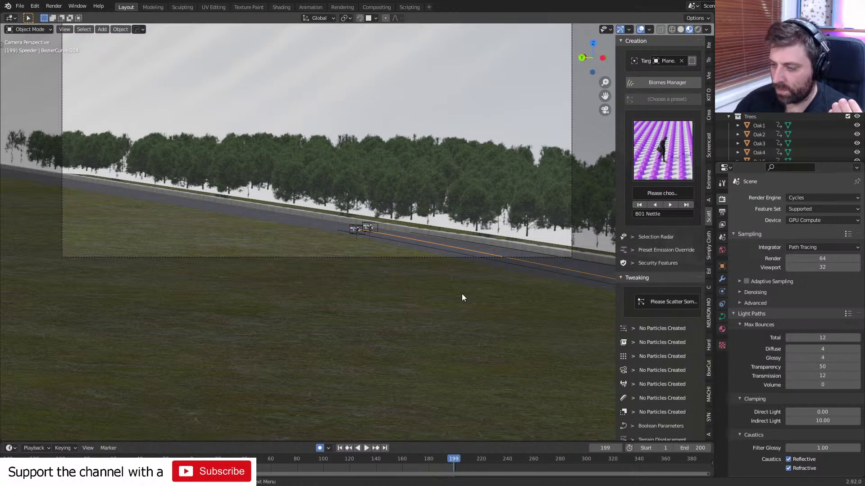
Render frame 199 again and inspect the overlapping transparent tree foliage.
key(F12)
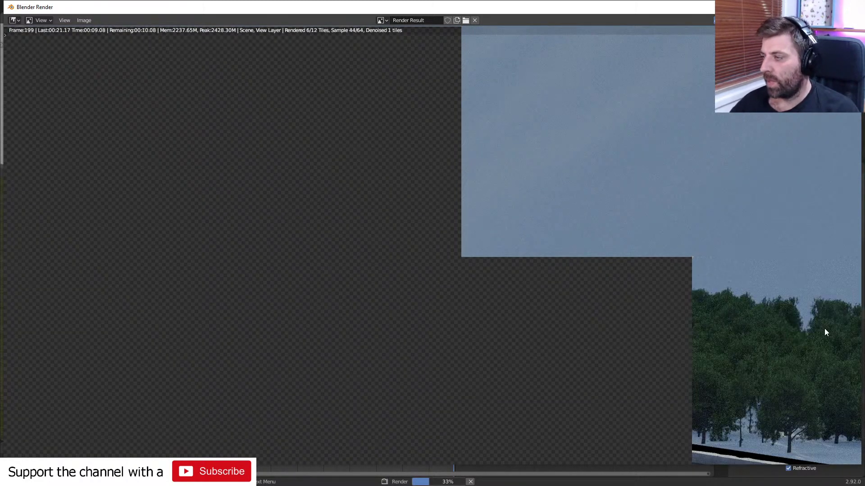
scroll(730, 308, down, 1)
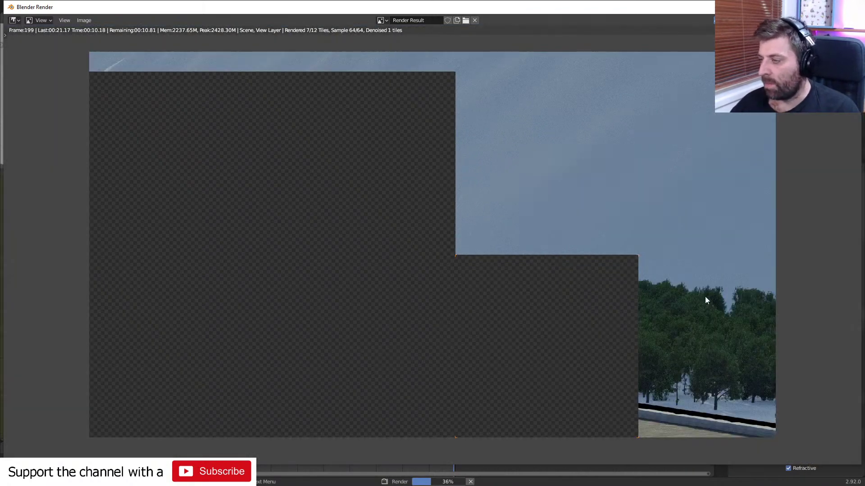
middle_drag(556, 407, 536, 360)
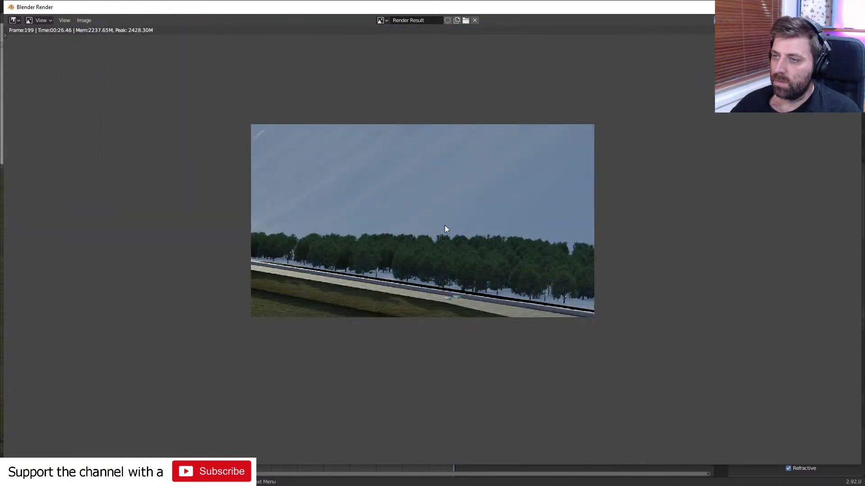
scroll(445, 229, up, 1)
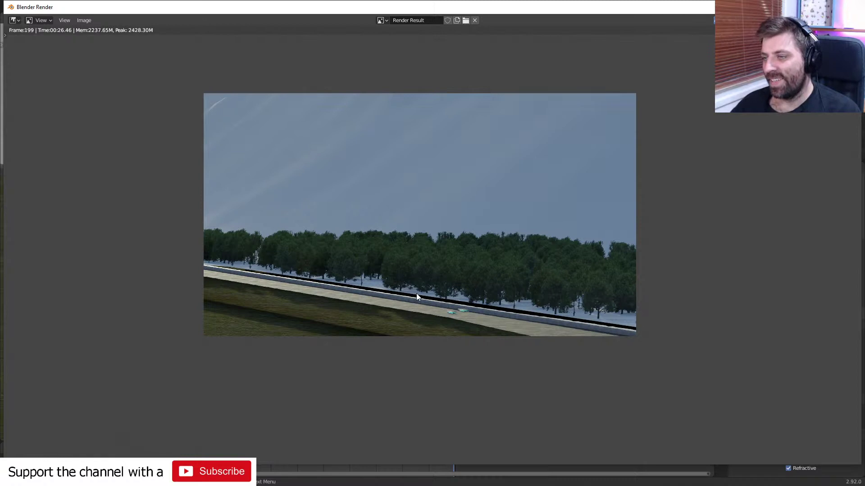
key(Escape)
Check the grass ground's material and assign the same B01 Ground material to the tree scatter plane.
click(313, 204)
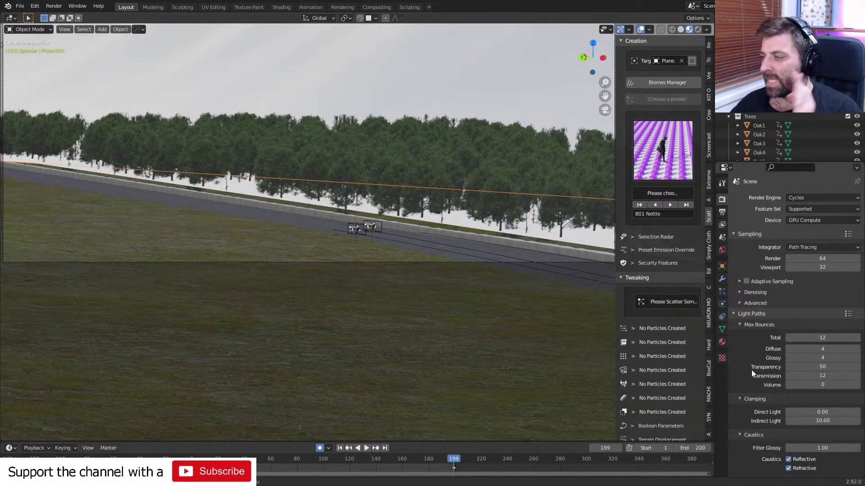
click(721, 342)
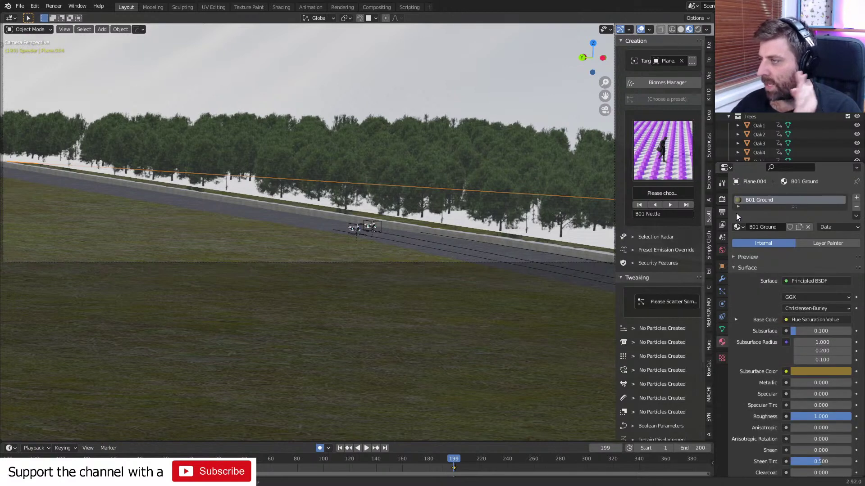
key(KP_0)
scroll(431, 314, up, 8)
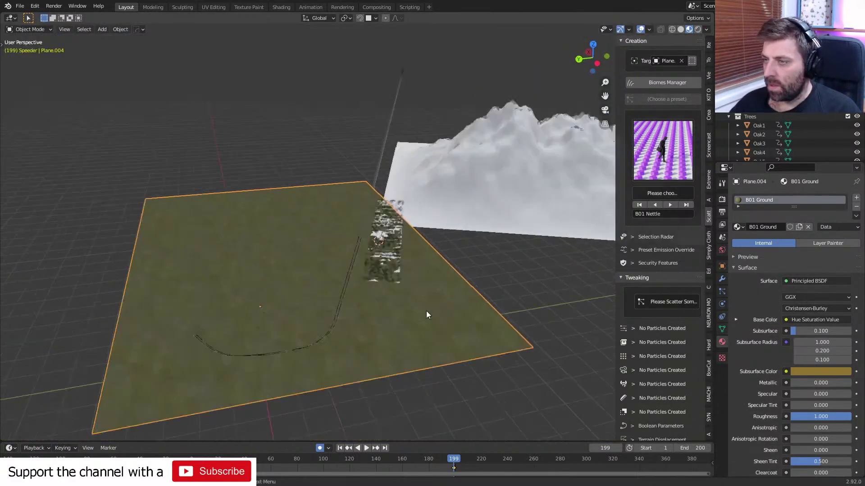
click(421, 306)
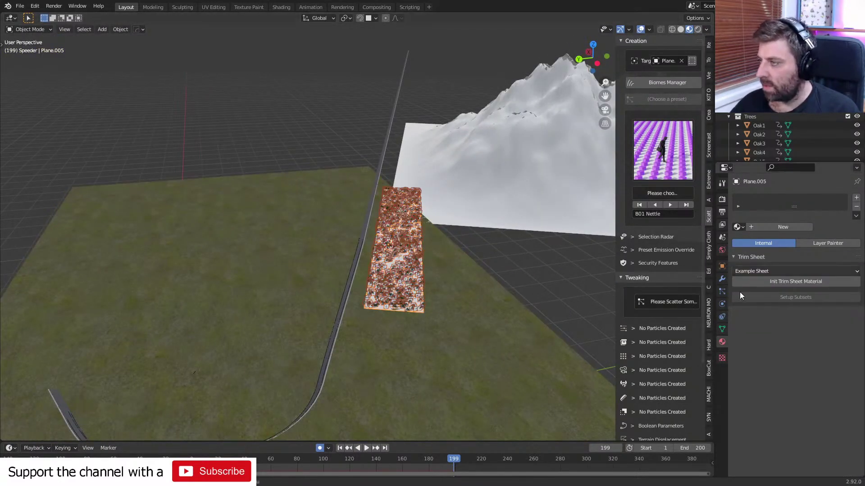
click(738, 227)
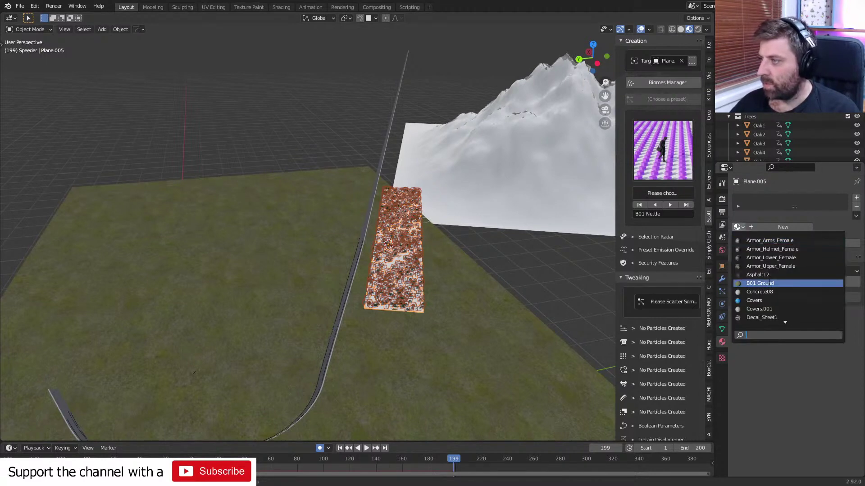
click(770, 284)
Assign the existing B01 Ground material to the mountain landscape mesh.
click(460, 212)
middle_drag(461, 212, 431, 273)
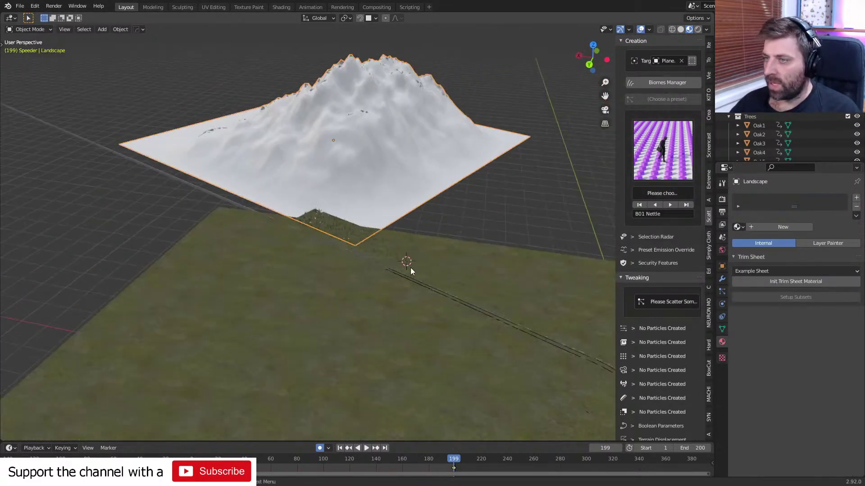
scroll(528, 364, up, 5)
middle_drag(528, 365, 477, 303)
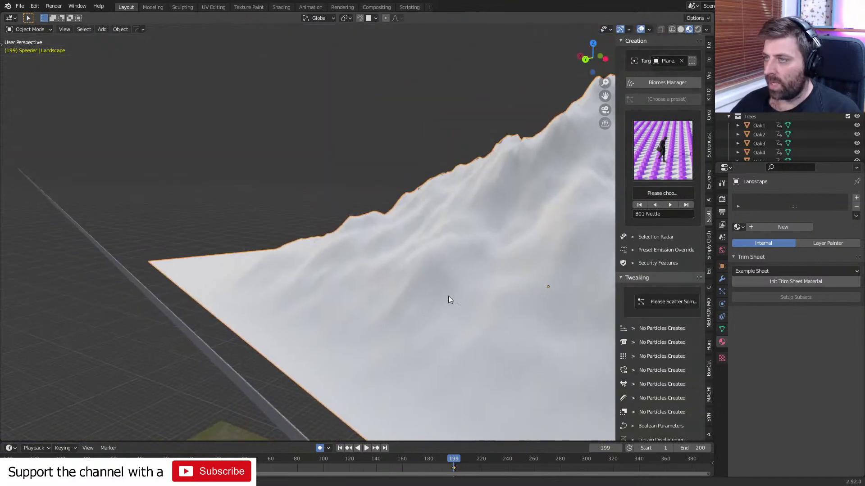
scroll(478, 325, down, 5)
key(Tab)
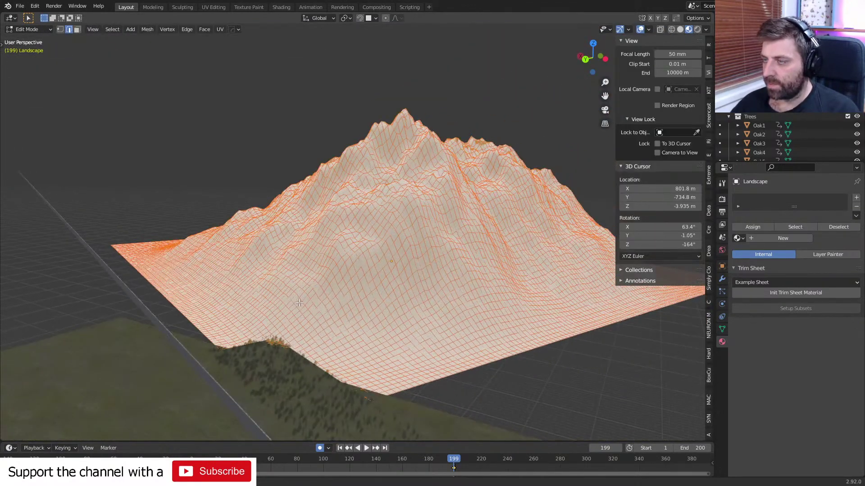
scroll(299, 302, down, 2)
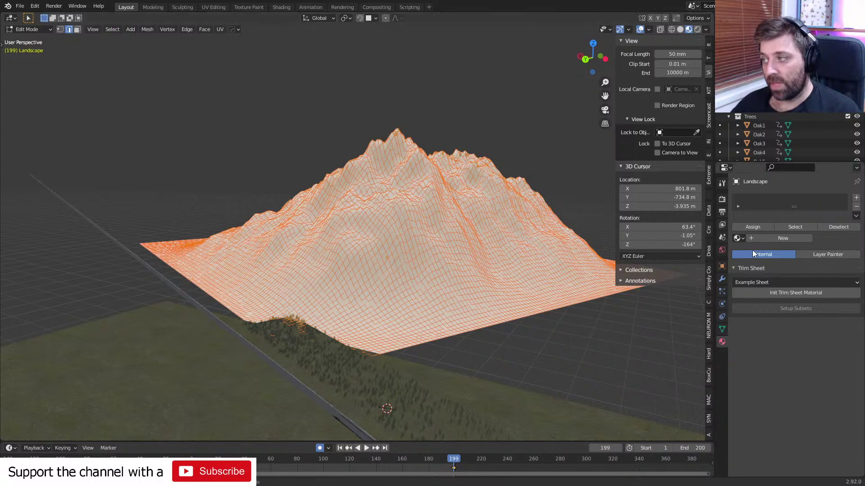
click(739, 238)
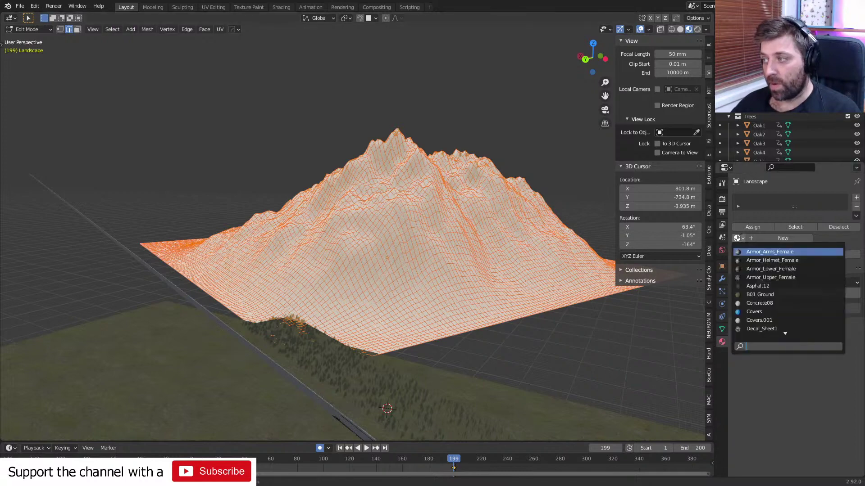
click(764, 295)
Circle-select the far part of the mountain mesh from above, delete its vertices, and check the landscape through the camera.
middle_drag(455, 310, 272, 282)
key(KP_7)
scroll(272, 283, down, 5)
key(alt+a)
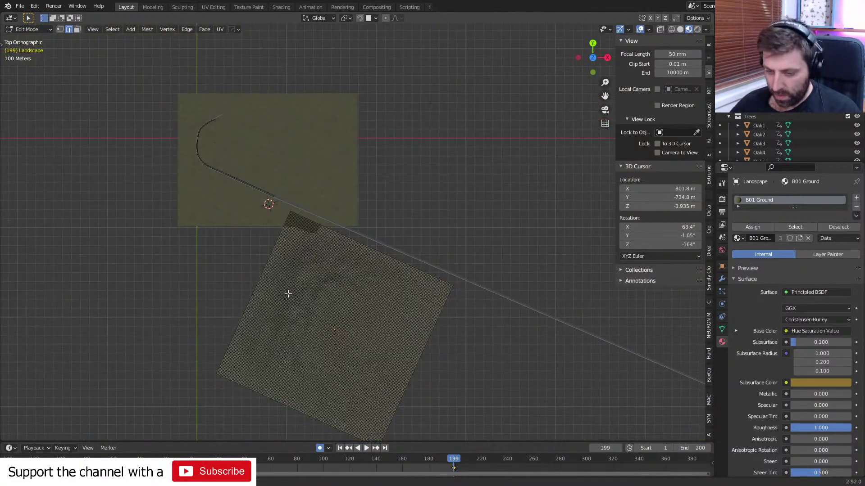
key(c)
scroll(233, 344, down, 8)
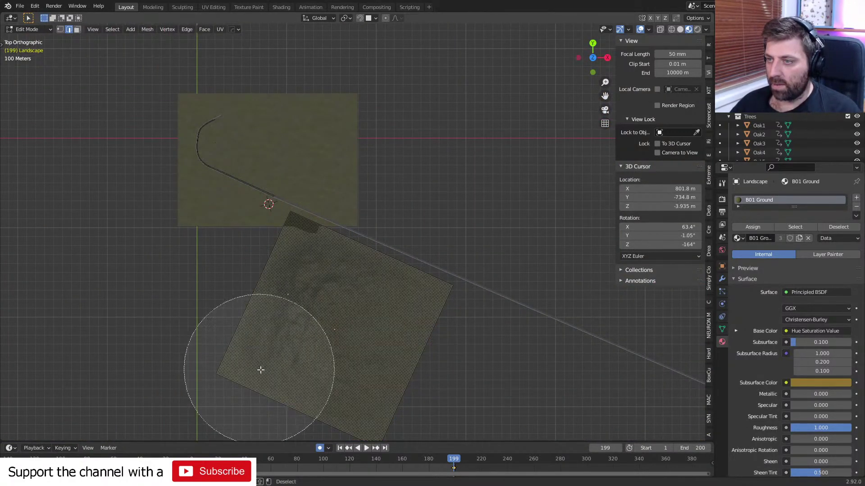
drag(261, 370, 432, 357)
key(Escape)
key(x)
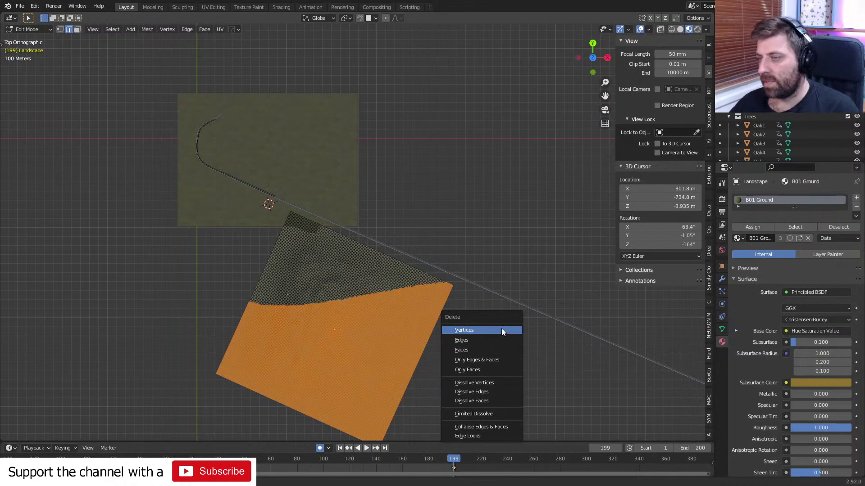
click(501, 329)
key(KP_0)
scroll(456, 321, down, 3)
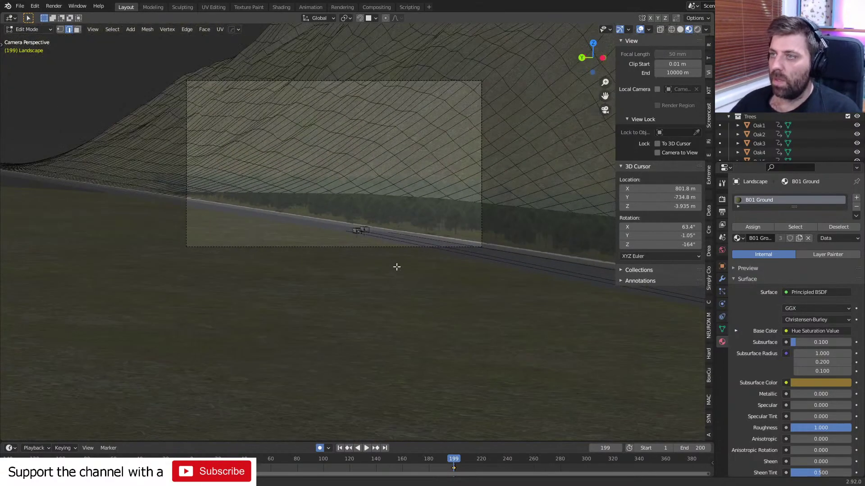
shift+middle_drag(396, 267, 399, 303)
key(Tab)
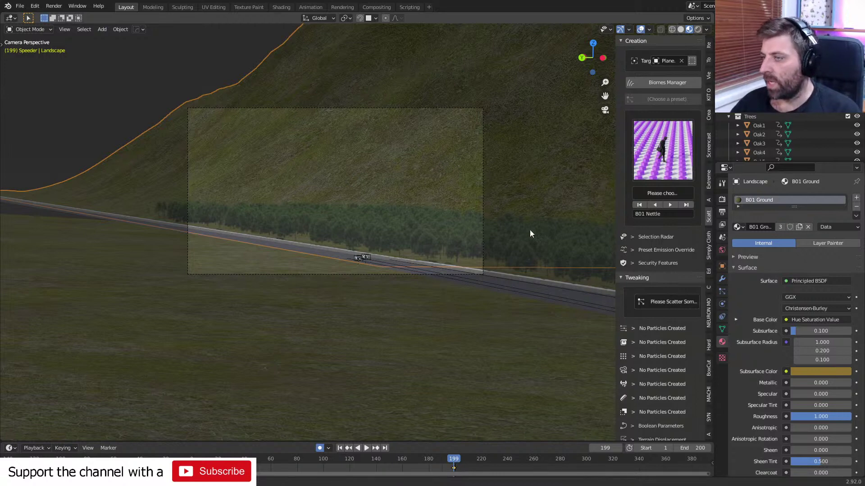
Add a particle system to the landscape and assign it the existing ParticleSettings that scatter the Trees collection.
click(721, 292)
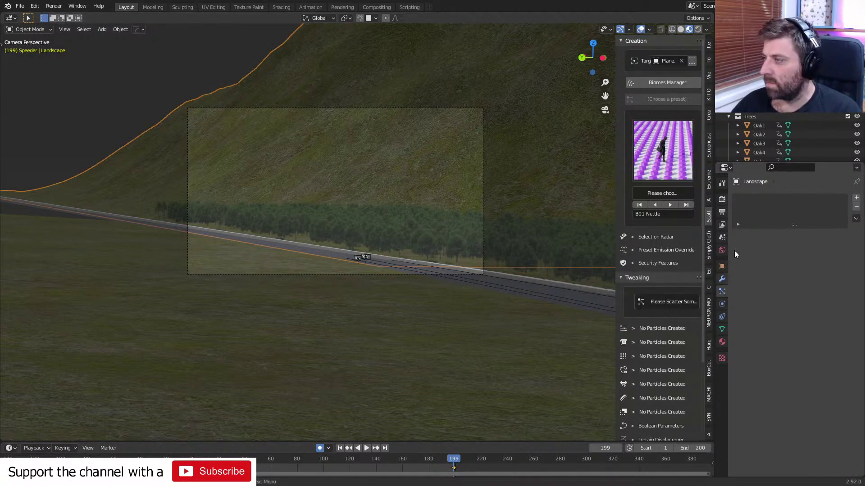
click(856, 198)
click(736, 236)
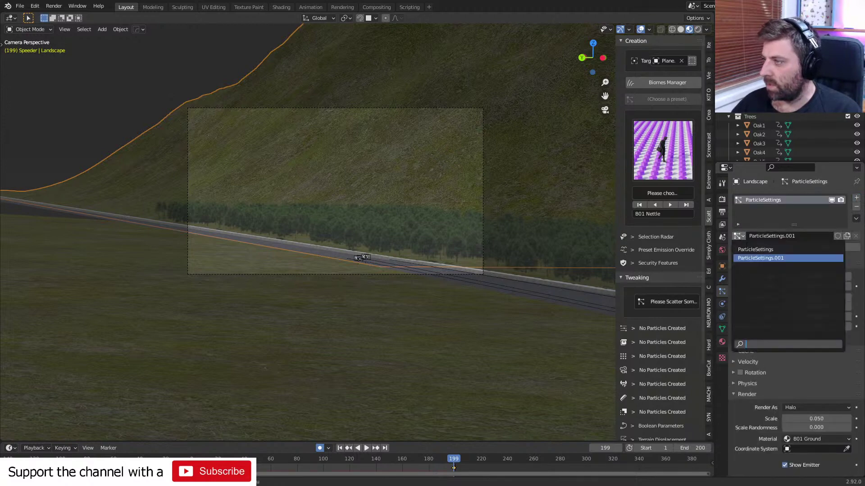
click(750, 250)
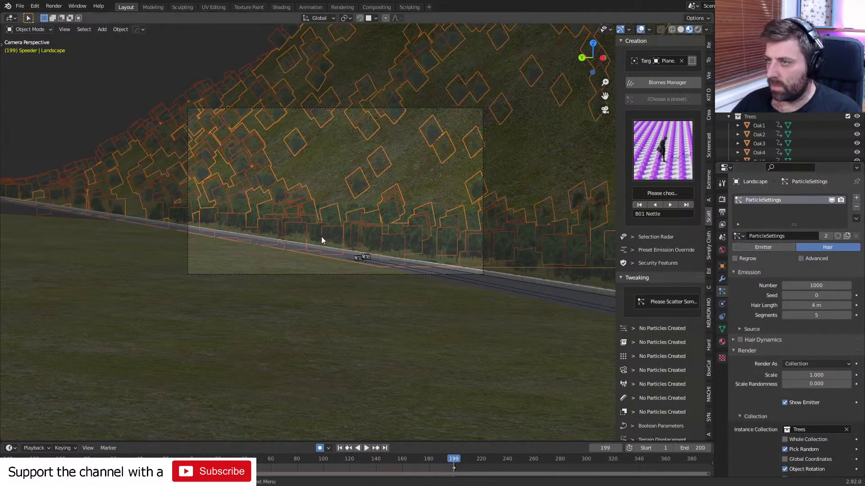
Look through the collection instance options and set the tree particles' scale randomness to 1.000.
scroll(791, 421, down, 4)
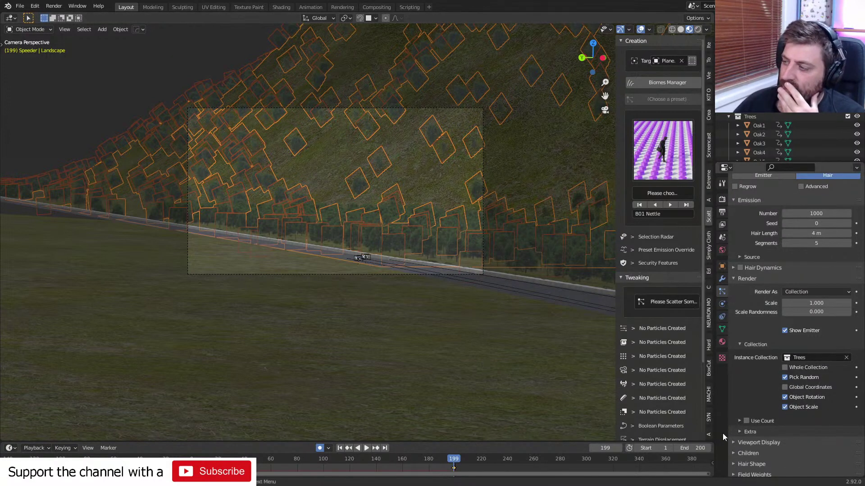
scroll(768, 442, down, 1)
click(738, 402)
click(738, 402)
click(738, 413)
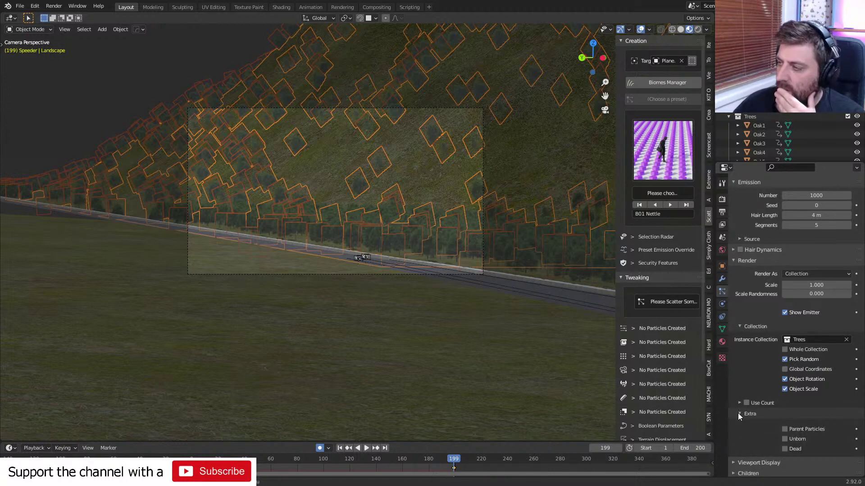
click(739, 413)
click(738, 325)
click(738, 325)
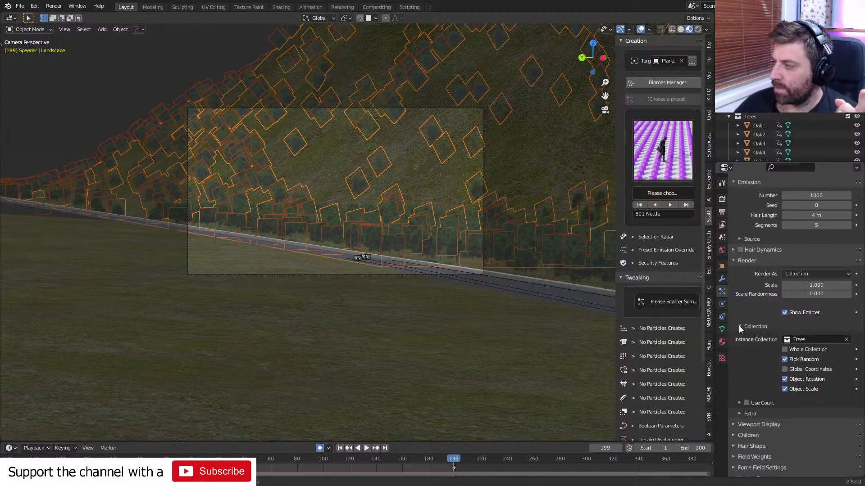
drag(817, 293, 851, 294)
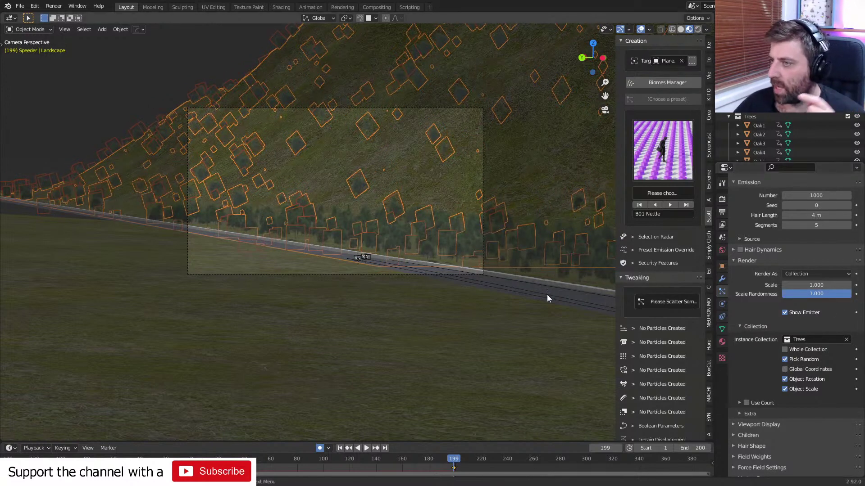
Try enabling hair dynamics on the landscape's tree particles.
click(829, 274)
click(828, 274)
scroll(750, 294, up, 5)
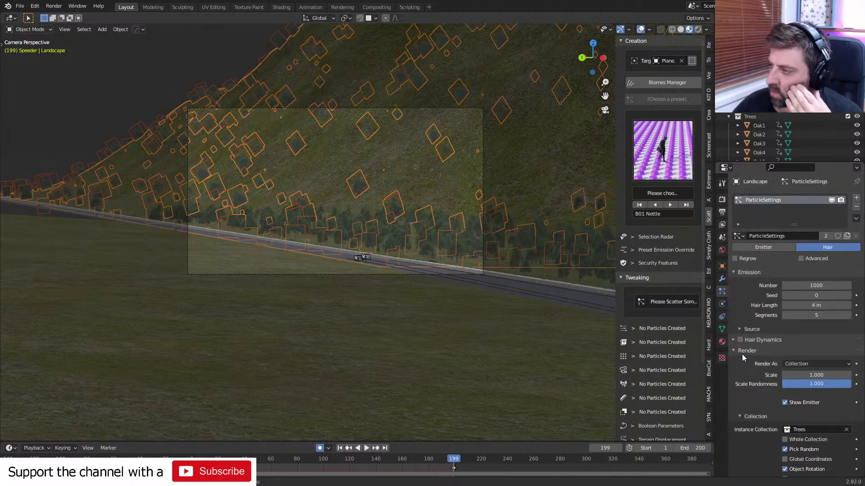
click(742, 340)
click(740, 341)
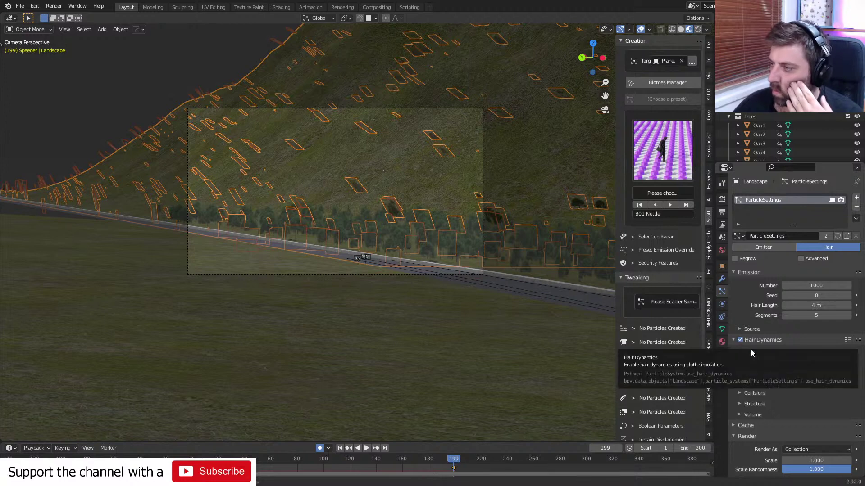
Turn off object rotation for the instanced Trees collection and refresh the particles by stepping between frames 198 and 199.
scroll(757, 392, down, 10)
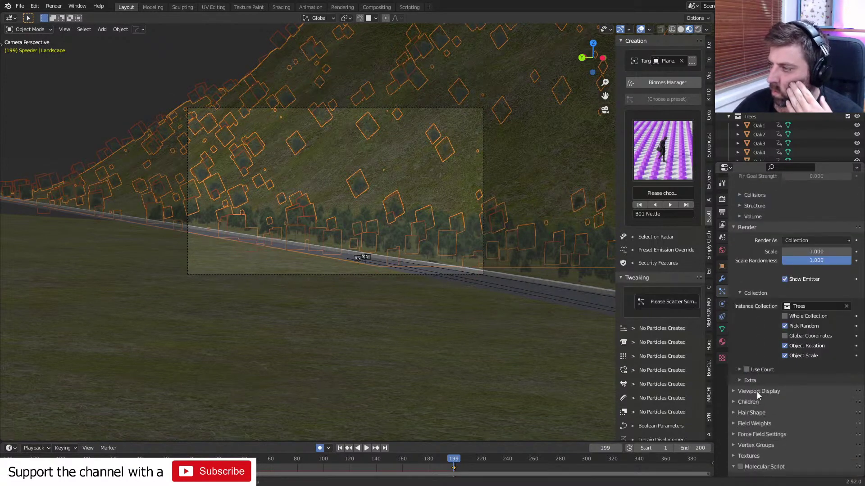
scroll(756, 392, down, 2)
click(736, 356)
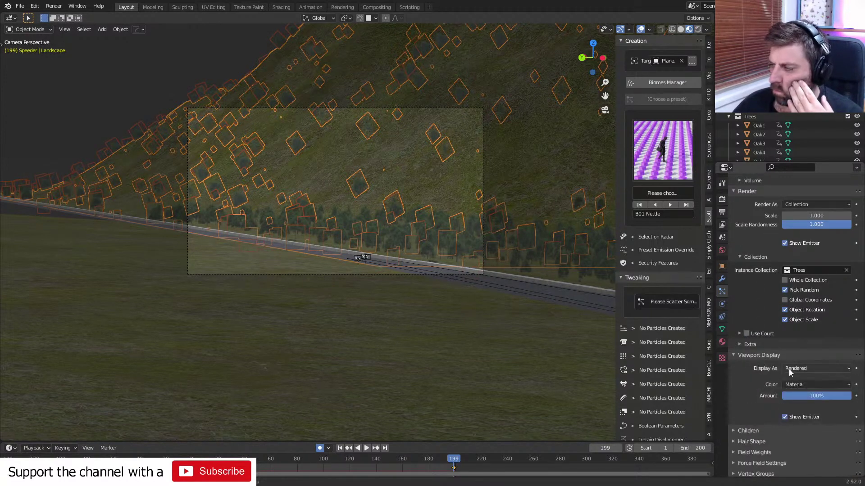
scroll(784, 375, down, 4)
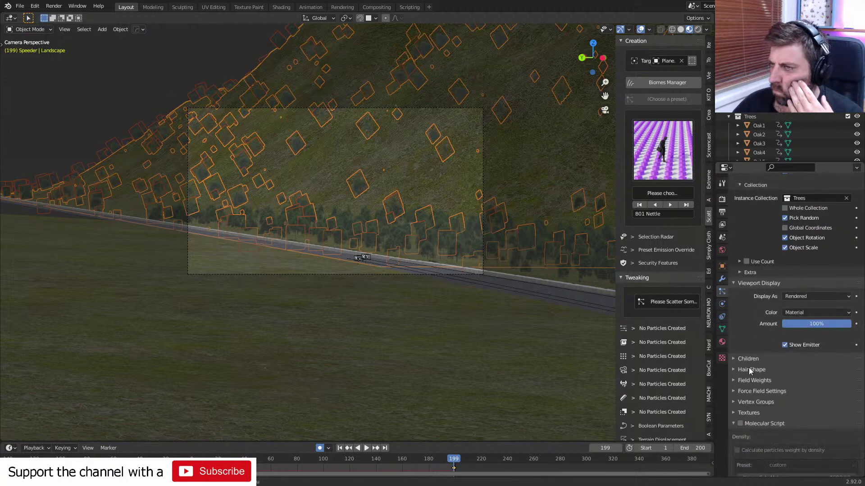
scroll(749, 368, up, 3)
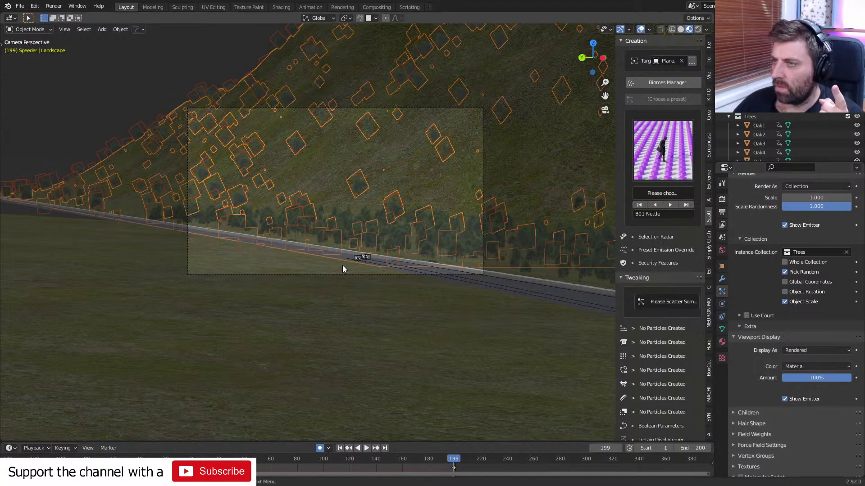
key(Left)
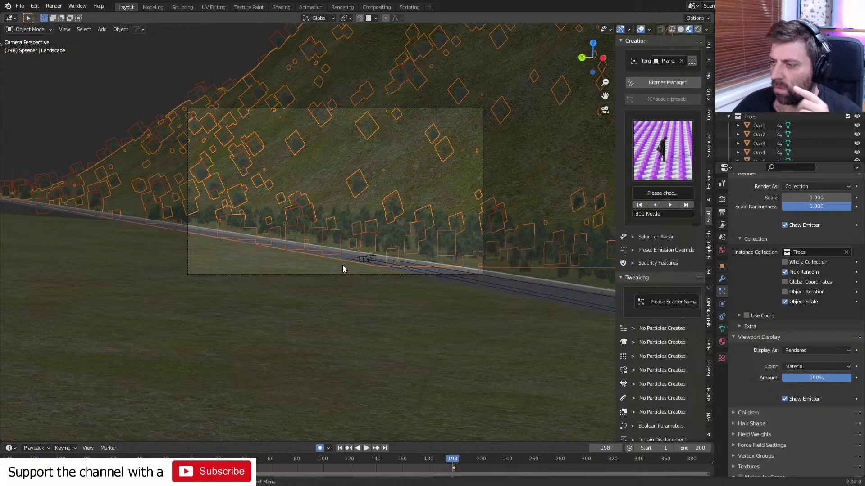
key(Right)
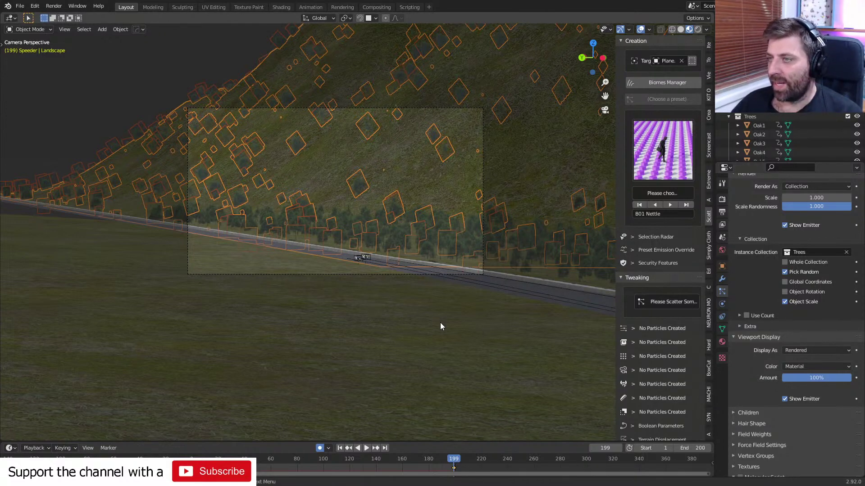
Try a jittering amount of 1.487 in the particle source settings, and switch the distribution to Random.
scroll(441, 325, up, 5)
scroll(440, 322, down, 6)
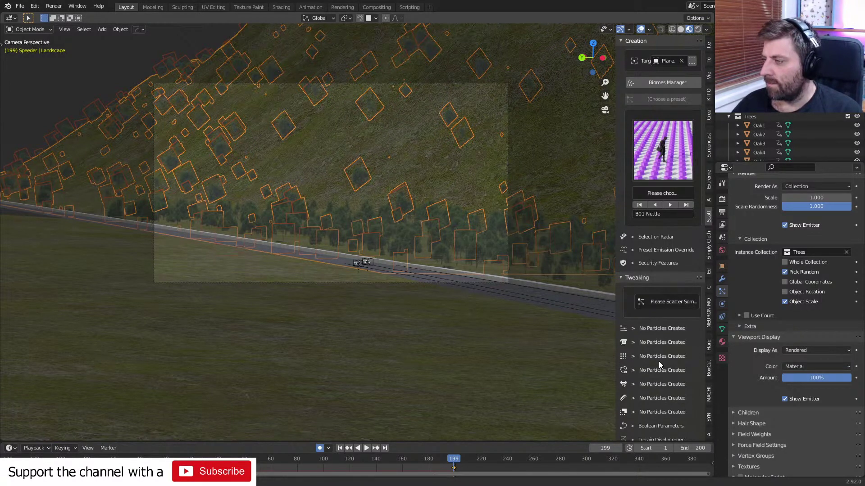
scroll(432, 277, down, 2)
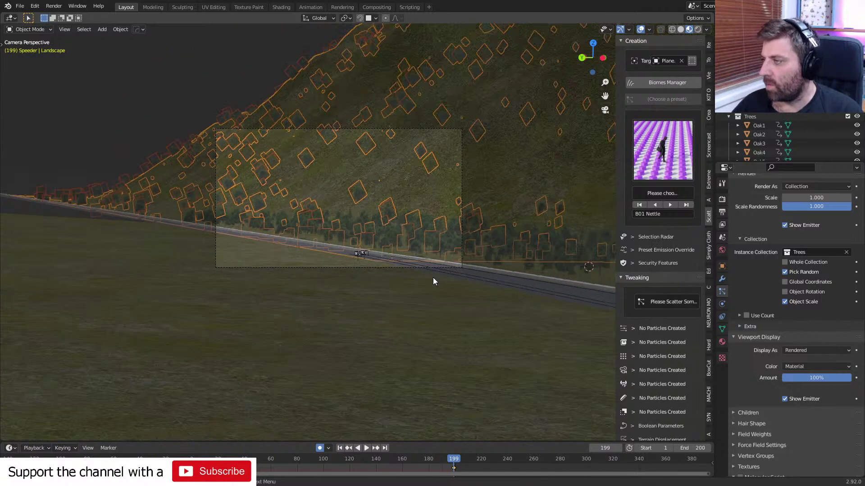
scroll(754, 378, up, 5)
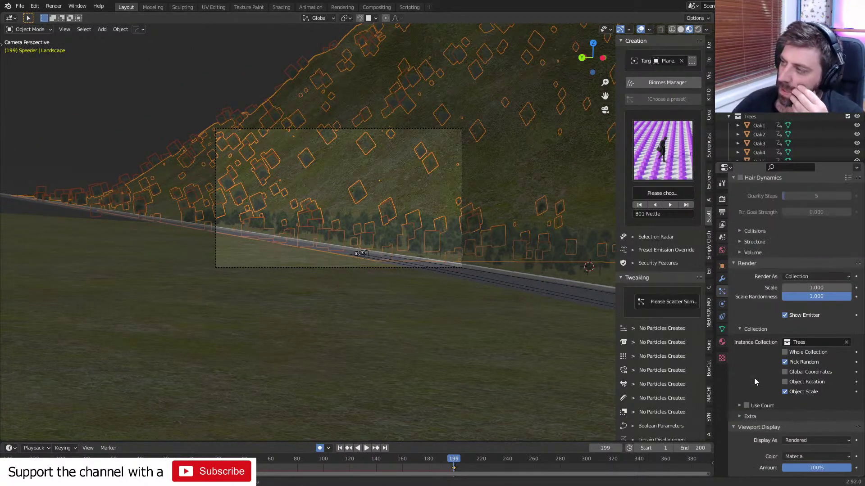
scroll(755, 381, up, 6)
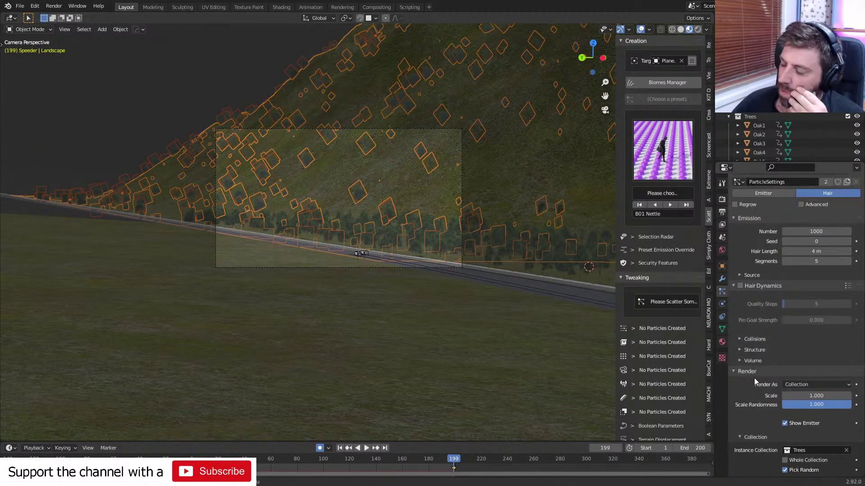
click(739, 275)
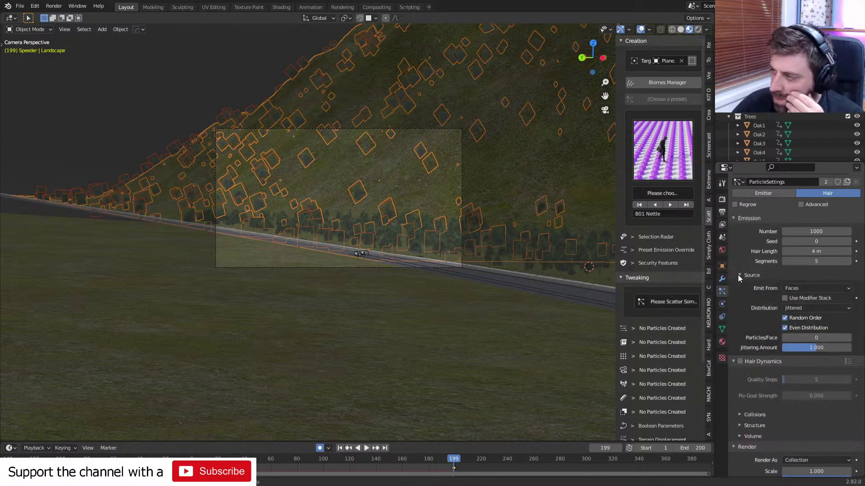
drag(797, 350, 843, 339)
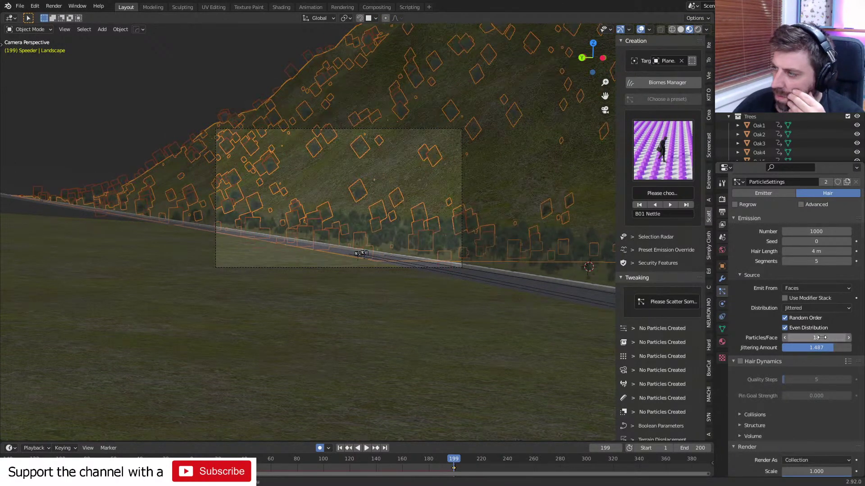
click(806, 308)
click(808, 328)
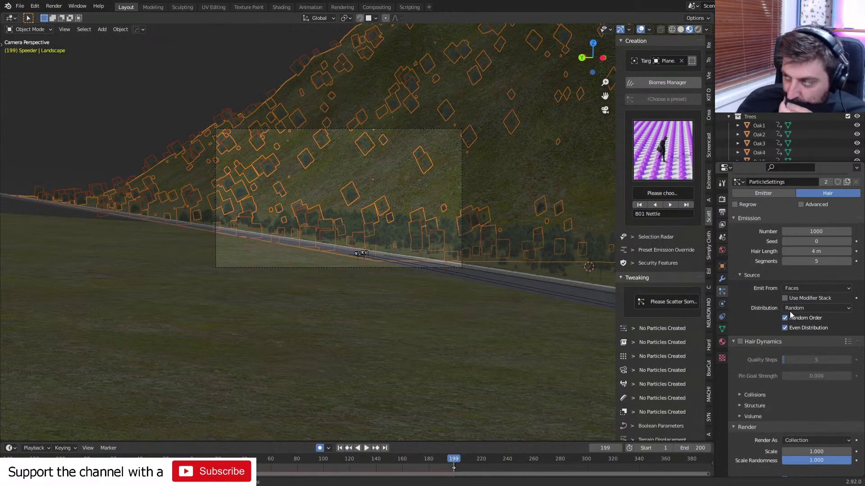
Enable the landscape particles' advanced options and rotation, and set the rotation's orientation axis to None.
click(801, 205)
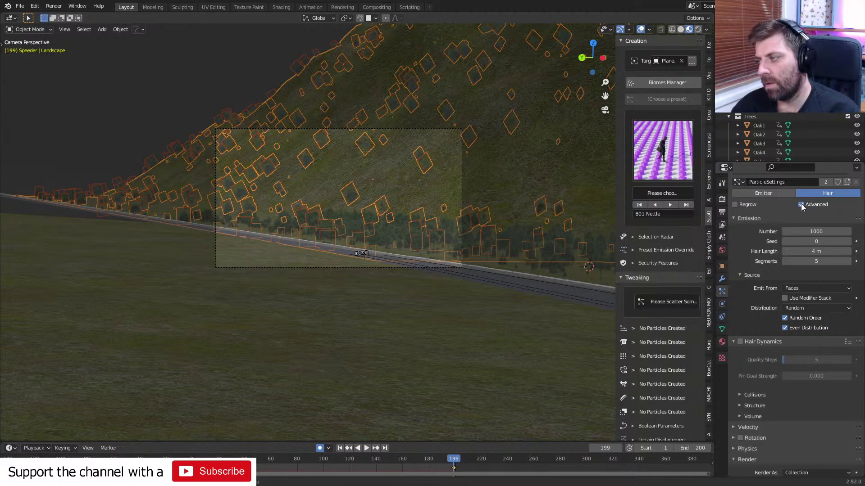
click(741, 439)
click(733, 439)
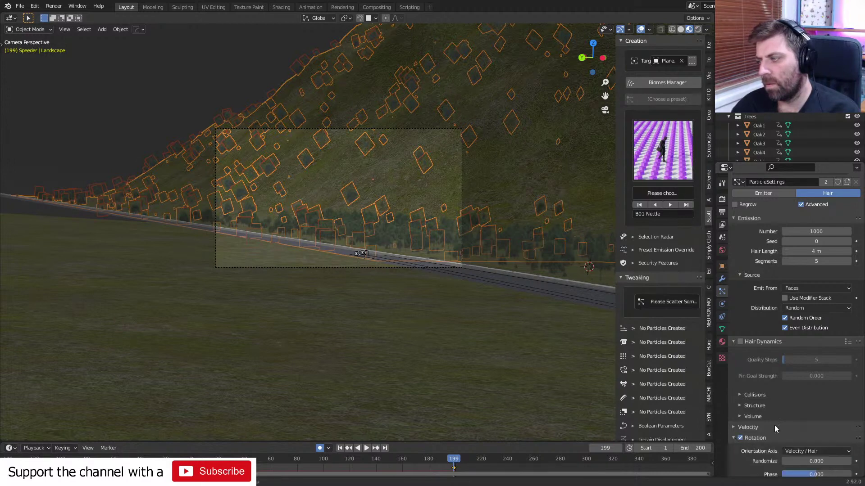
scroll(781, 423, down, 3)
mouse_move(805, 407)
mouse_down()
mouse_move(824, 407)
mouse_move(804, 407)
mouse_up()
click(812, 400)
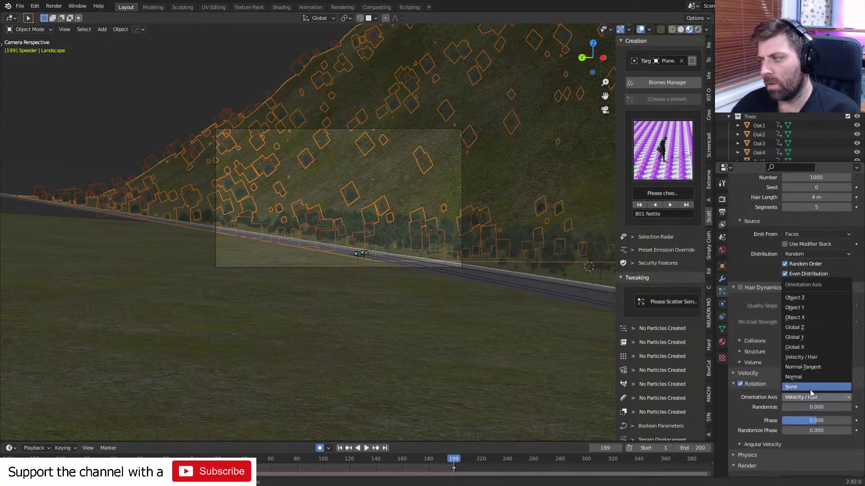
click(809, 387)
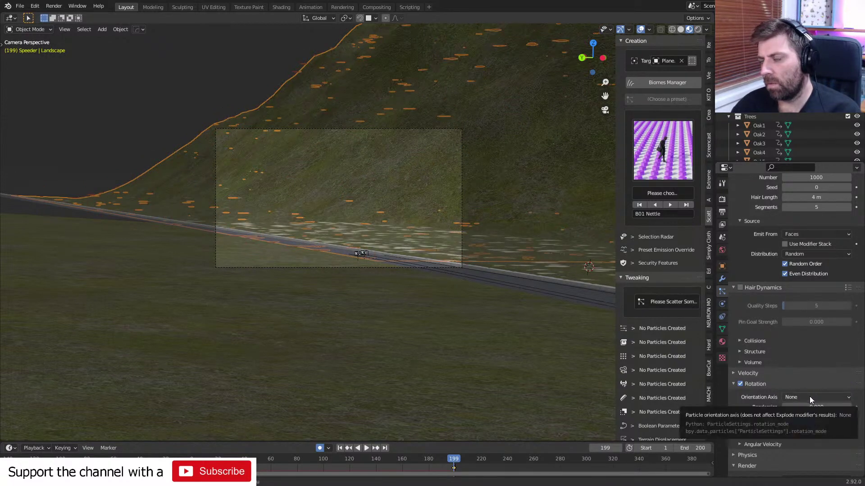
scroll(496, 298, down, 3)
Select the source oak trees beyond the ground plane, rotate them about the global X axis and apply the rotation.
middle_drag(466, 281, 360, 352)
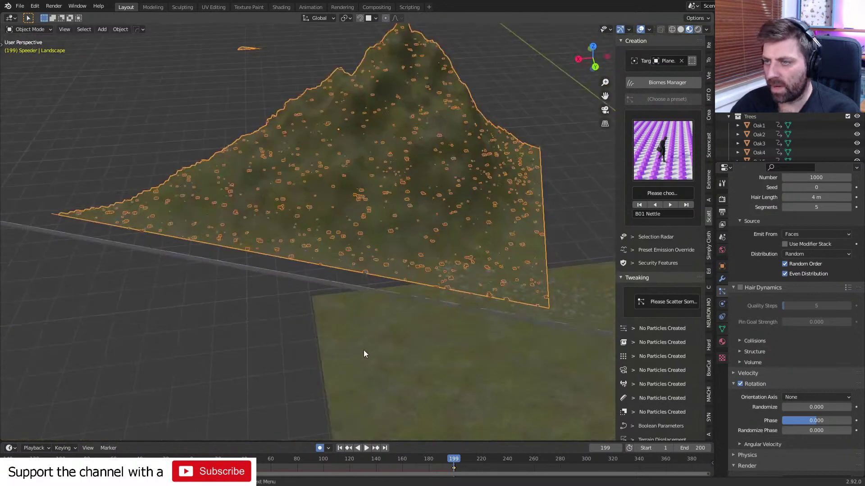
scroll(363, 353, up, 5)
shift+middle_drag(554, 291, 231, 303)
scroll(288, 314, down, 7)
shift+middle_drag(435, 276, 339, 285)
scroll(339, 285, up, 4)
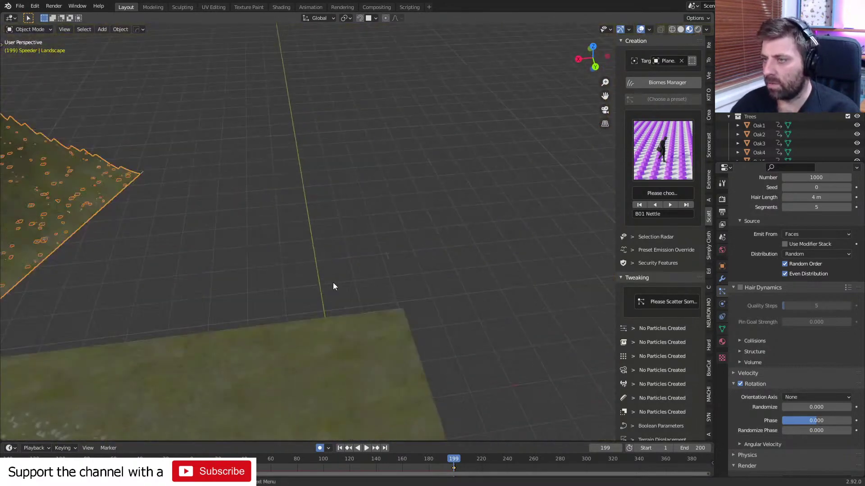
click(387, 252)
key(c)
click(386, 249)
scroll(386, 250, up, 5)
right_click(386, 251)
middle_drag(293, 277, 389, 269)
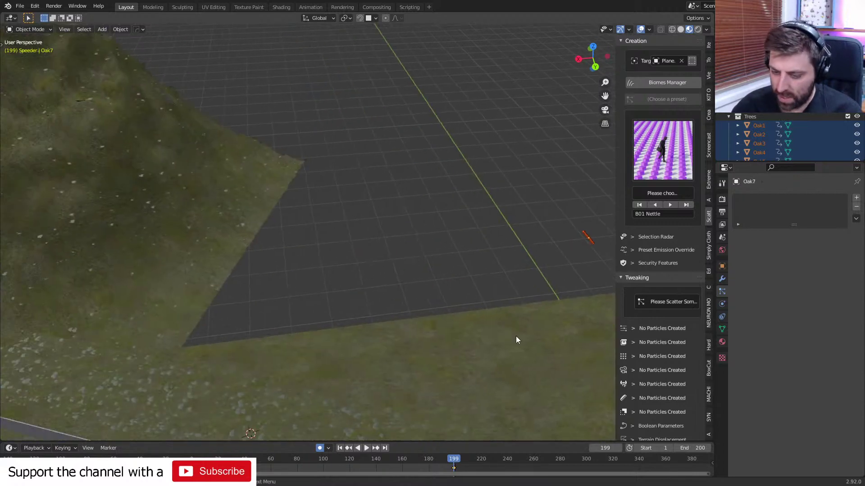
key(r)
key(x)
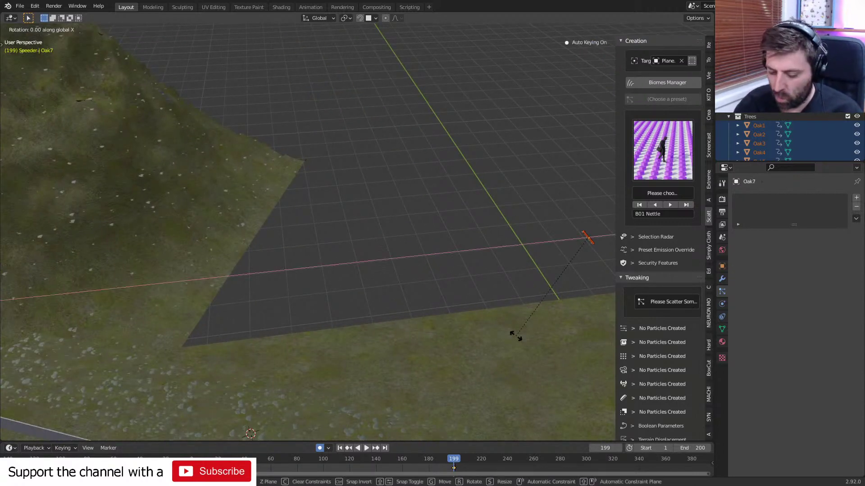
key(Return)
key(ctrl+a)
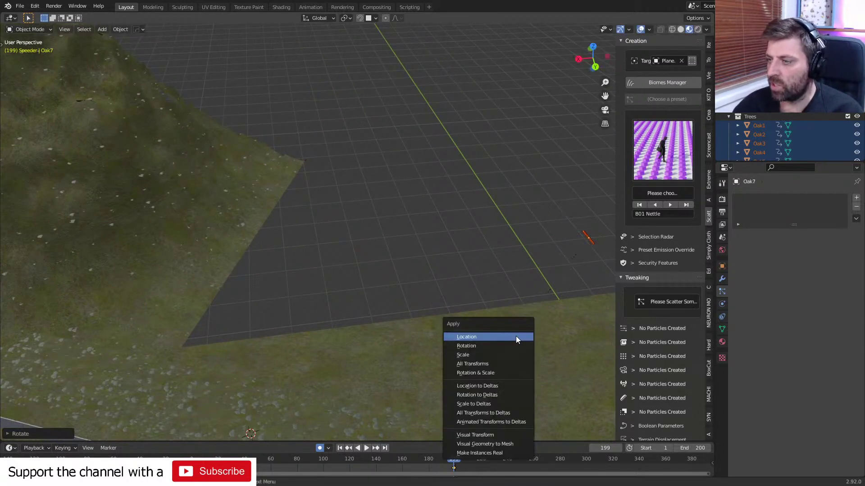
click(508, 346)
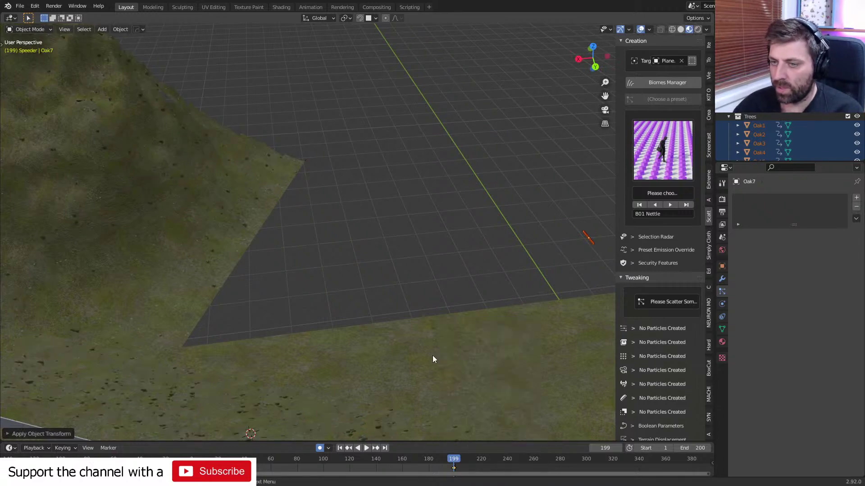
Rotate the selected oak trees 90 degrees about the Y axis and apply the rotation.
shift+middle_drag(250, 358, 471, 239)
scroll(471, 239, up, 5)
middle_drag(342, 358, 442, 342)
text(r)
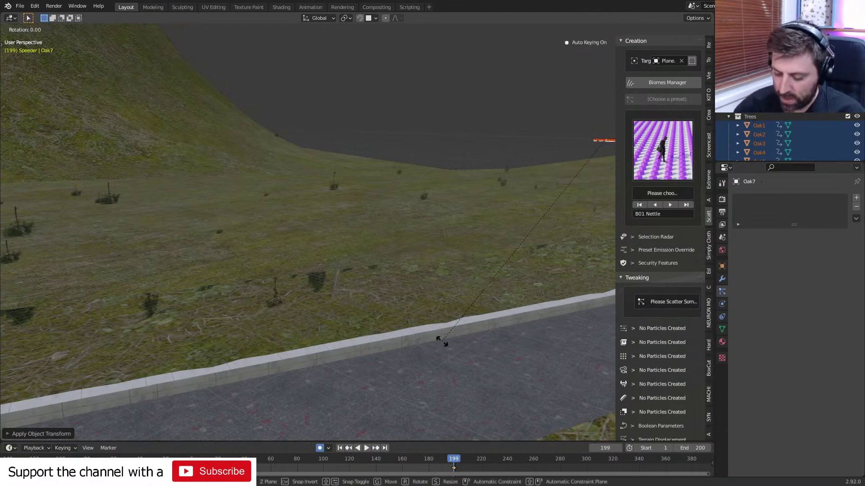
text(y90)
key(Return)
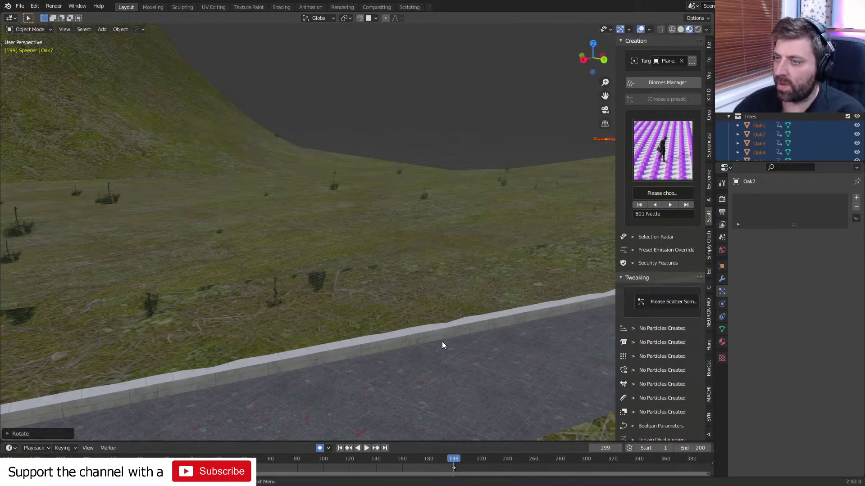
key(ctrl+a)
click(442, 342)
Examine the trees' orientation and distribution along the track and mountain through the camera.
scroll(444, 345, down, 2)
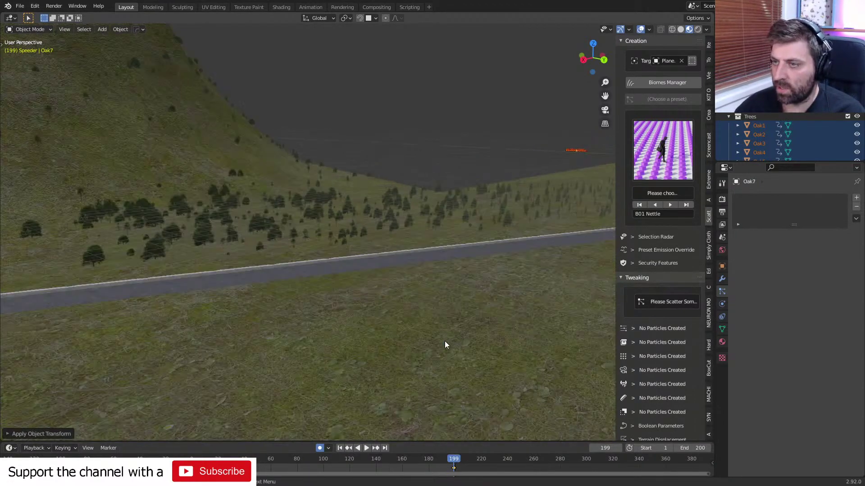
key(KP_0)
scroll(467, 327, up, 3)
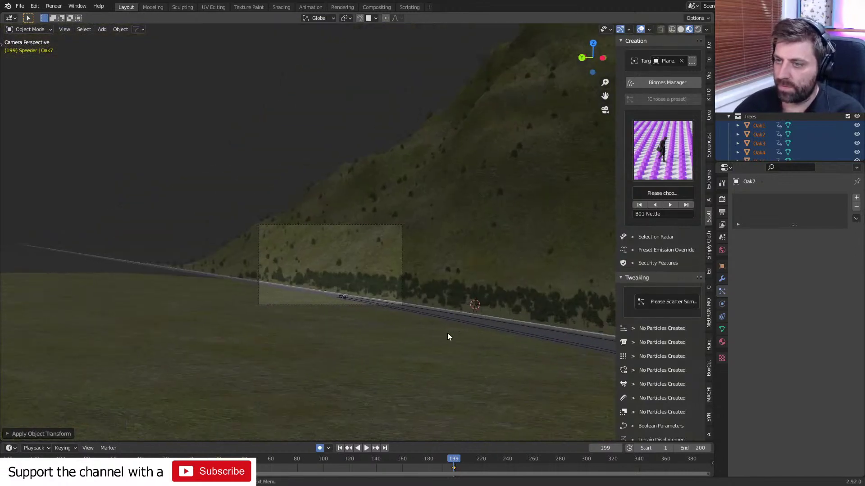
shift+middle_drag(418, 334, 464, 232)
scroll(450, 272, up, 2)
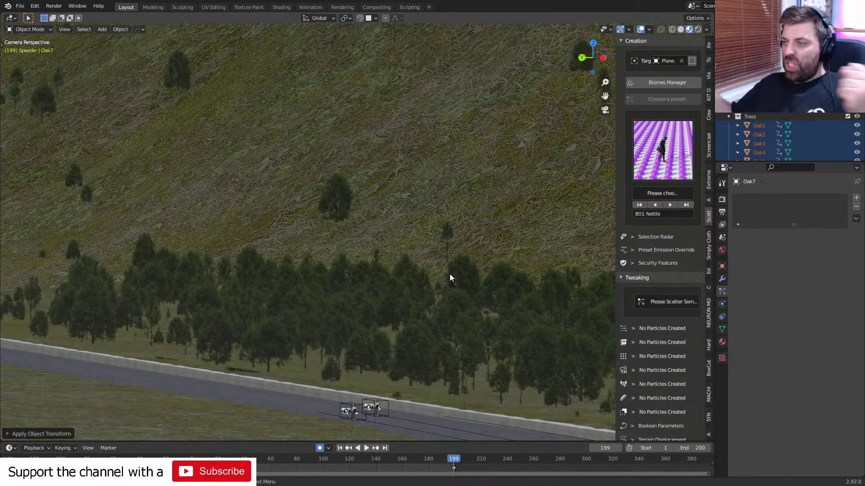
shift+middle_drag(408, 330, 428, 264)
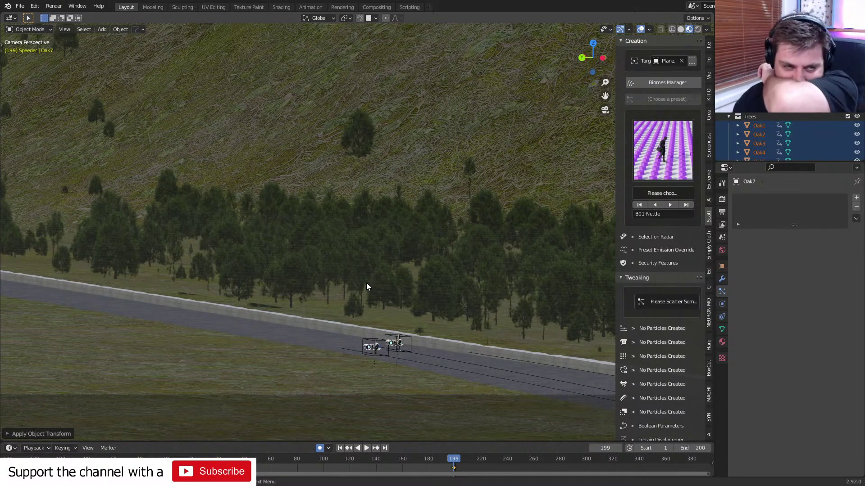
scroll(370, 268, down, 2)
shift+middle_drag(426, 266, 368, 296)
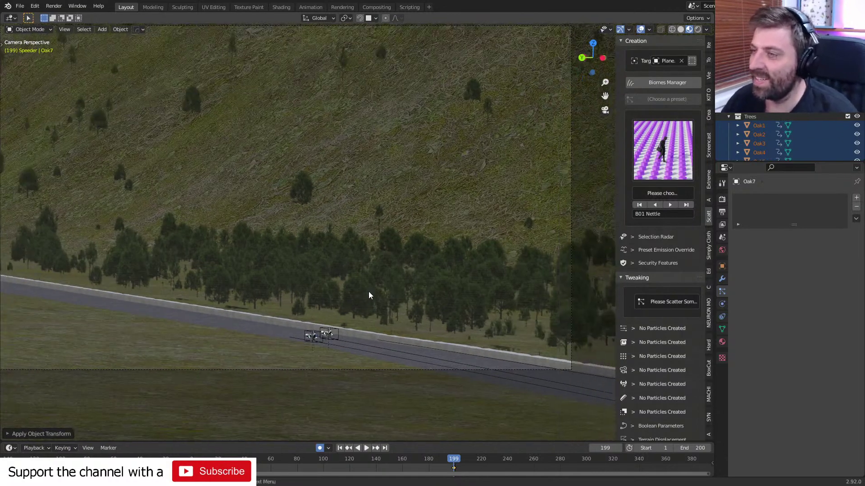
Open the mountain landscape for UV editing and display the B01 grass ground image in the UV editor.
click(442, 188)
scroll(518, 212, down, 3)
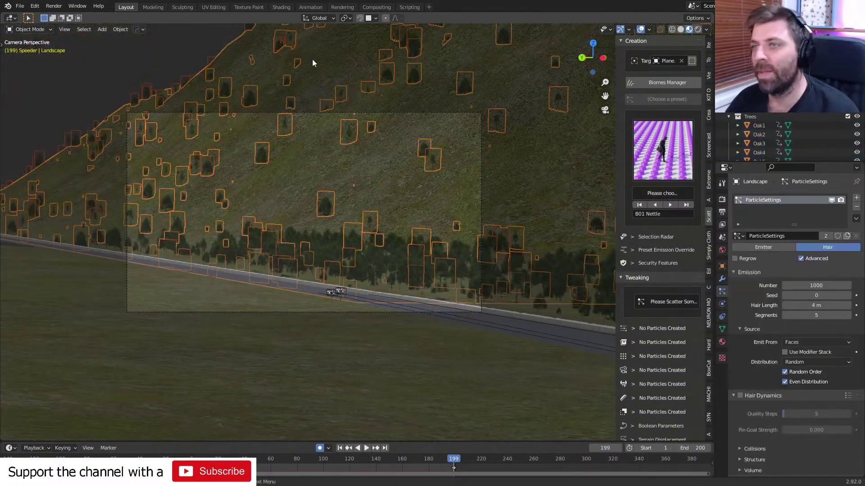
click(221, 9)
scroll(544, 283, down, 5)
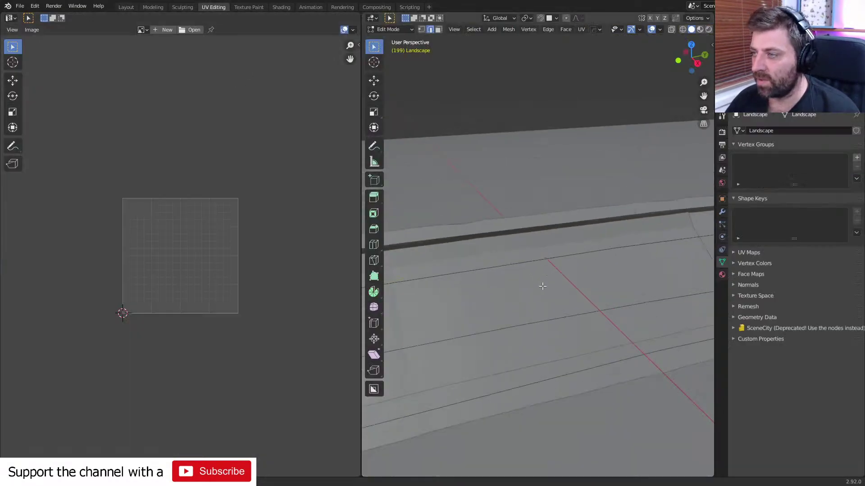
middle_drag(591, 284, 518, 297)
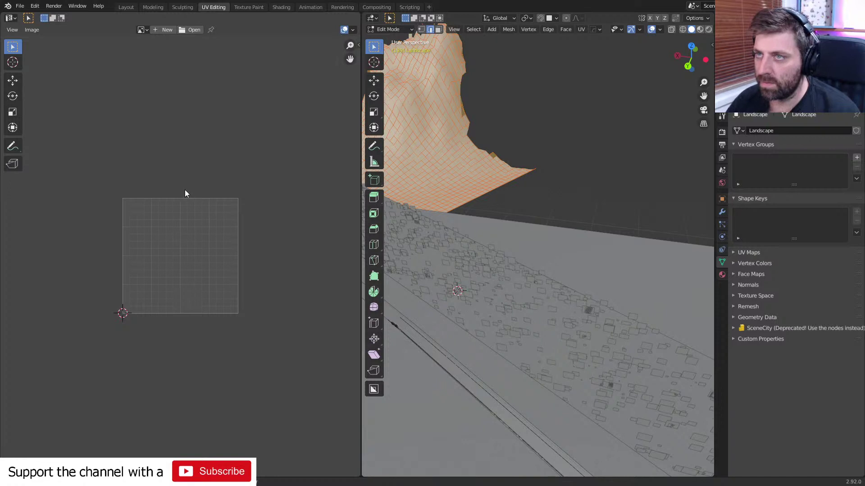
shift+middle_drag(526, 236, 635, 278)
click(142, 29)
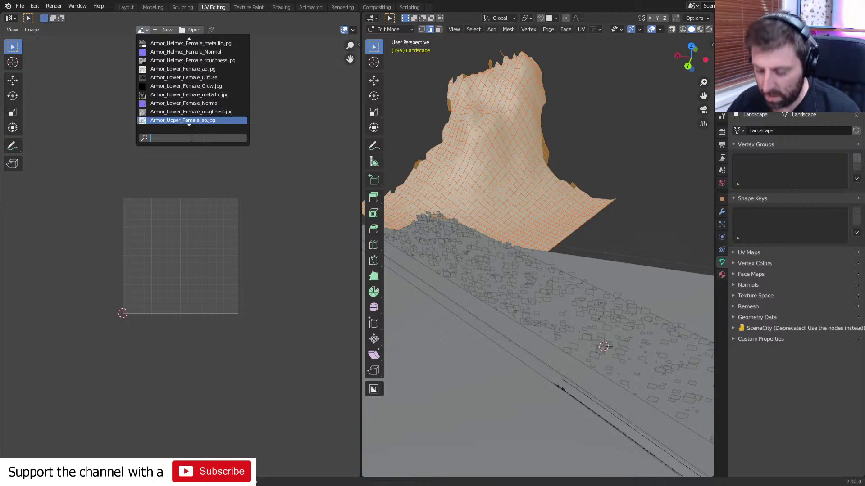
text(grou)
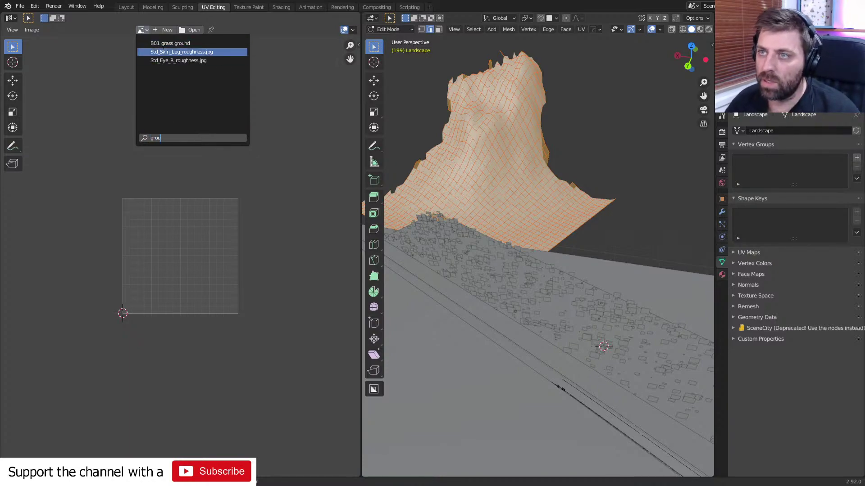
click(171, 43)
key(Home)
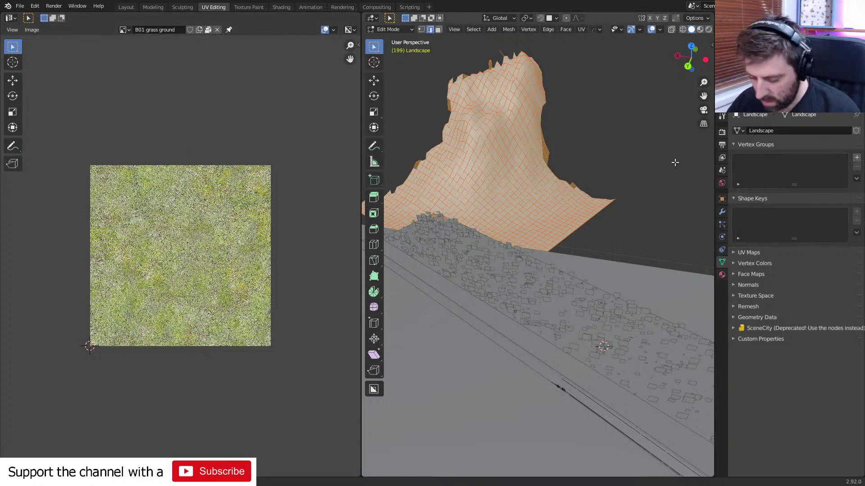
Set the 3D view's clip end to 10000 m and return the landscape to Object Mode.
key(n)
click(709, 75)
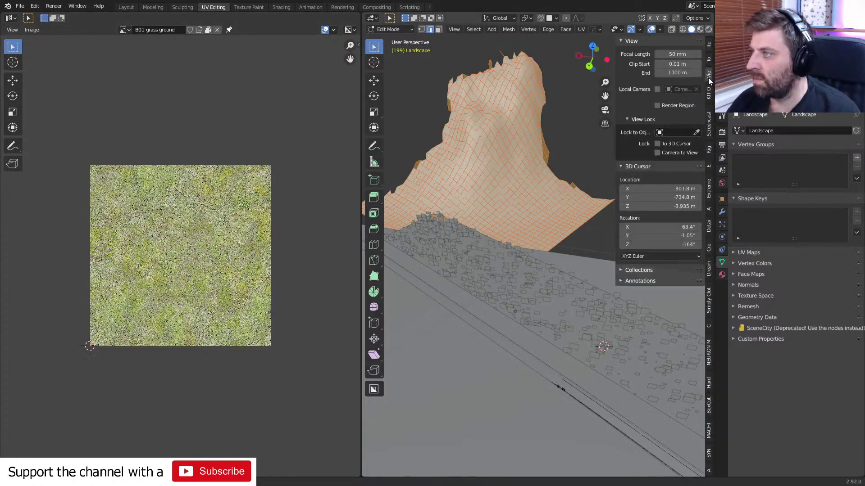
click(664, 73)
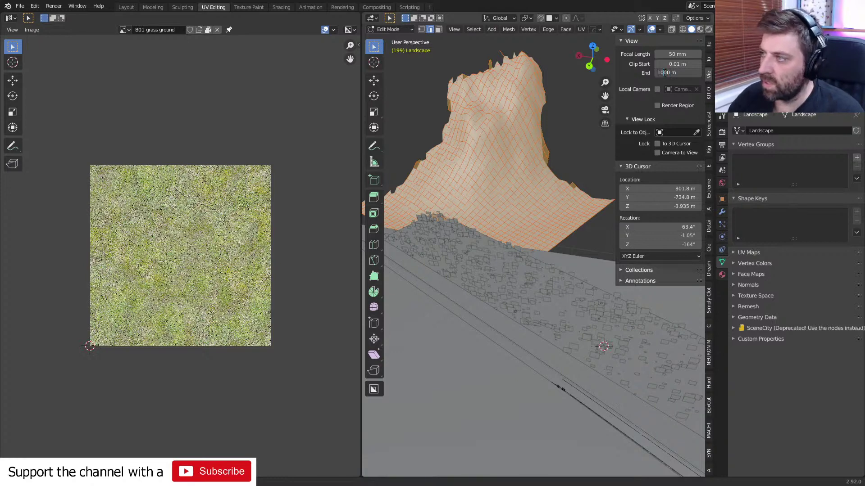
text(0)
key(Return)
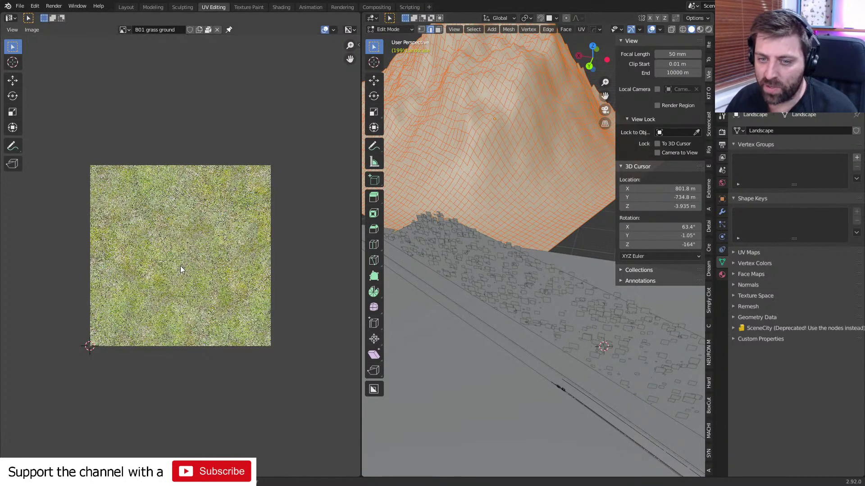
key(Tab)
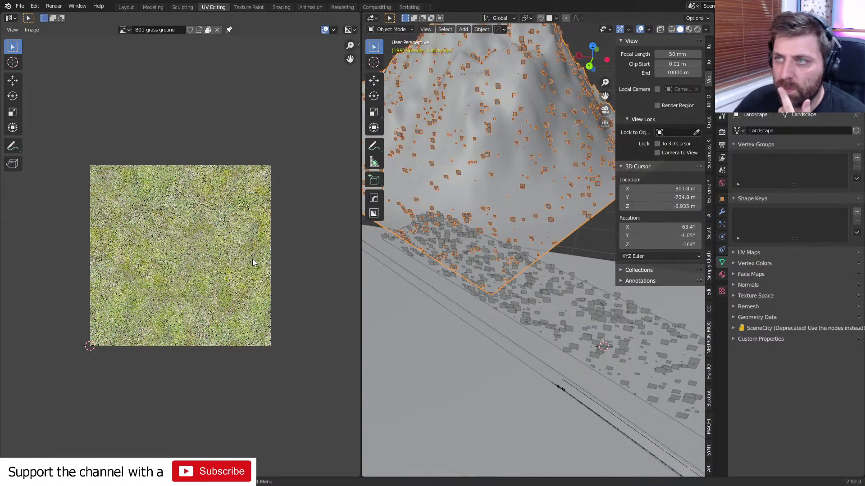
Switch to the Shading workspace and bring the Mapping node of the B01 Ground material into view.
click(280, 7)
middle_drag(237, 423, 502, 436)
middle_drag(194, 424, 352, 432)
middle_drag(405, 203, 383, 265)
Try different X scale values in the ground material's Mapping node, ending with 1.
click(333, 440)
text(000)
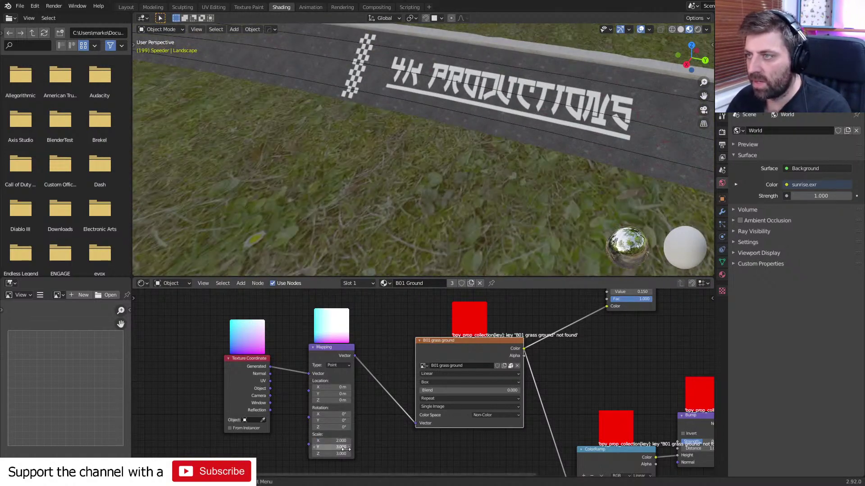
key(Return)
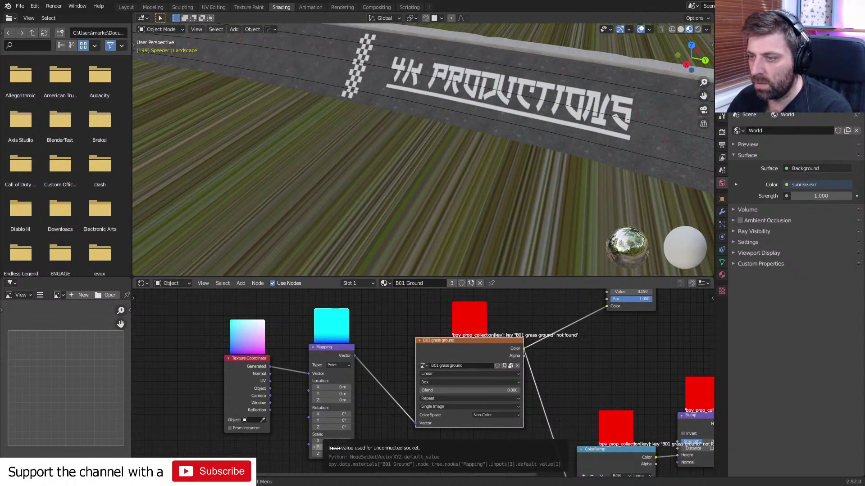
click(326, 440)
text(1)
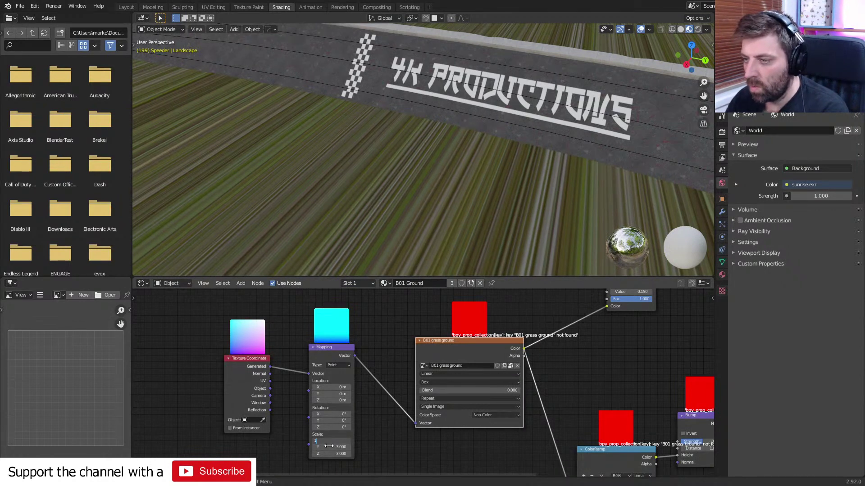
key(Return)
Set the Mapping node's scale to 5 on the X, Y and Z axes.
click(336, 442)
text(5)
key(Tab)
text(5)
key(Tab)
text(5)
key(Return)
Inspect the grass texture's scale on the mountain and the ground beside the track through the camera.
scroll(385, 244, down, 6)
key(KP_0)
scroll(385, 244, up, 5)
scroll(460, 164, down, 4)
shift+middle_drag(333, 223, 411, 177)
scroll(415, 197, down, 4)
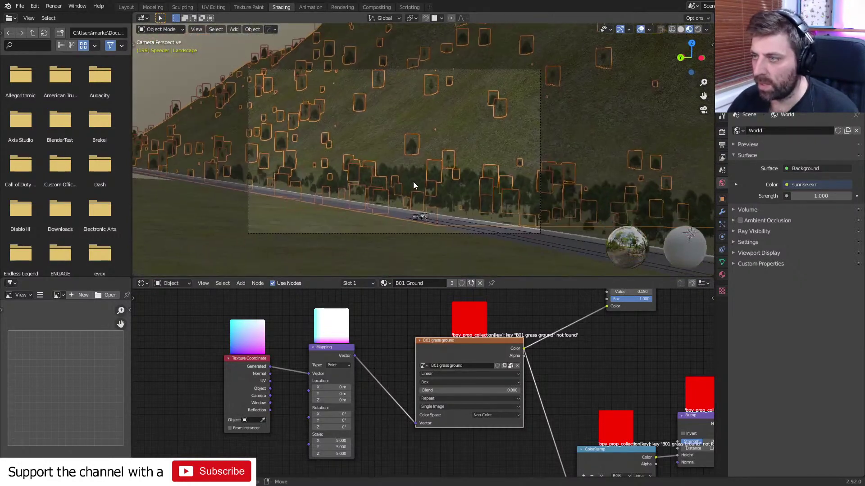
scroll(411, 178, up, 3)
shift+middle_drag(467, 254, 442, 218)
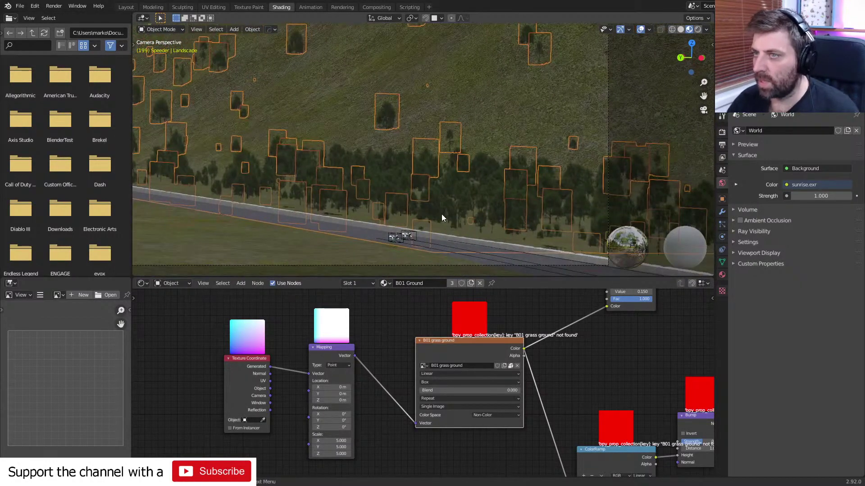
scroll(326, 163, down, 4)
scroll(326, 161, up, 4)
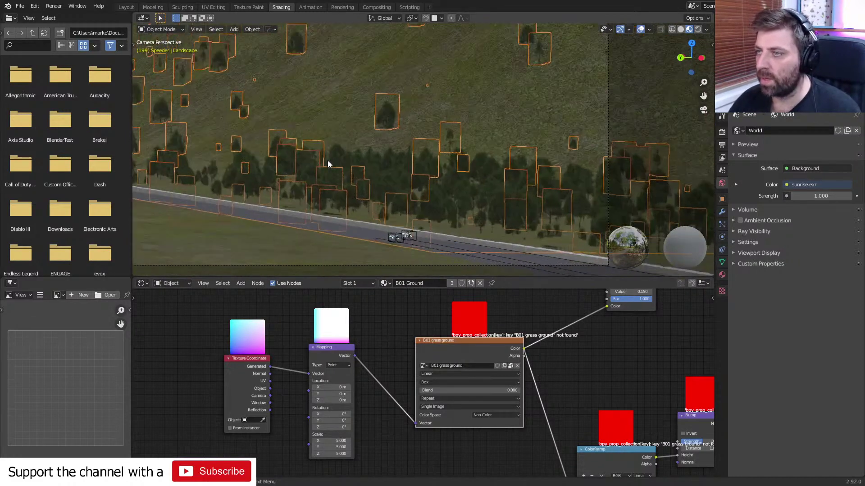
shift+middle_drag(377, 241, 377, 163)
Select the ground plane in front of the track, look along it outside the camera and switch to solid shading.
click(354, 173)
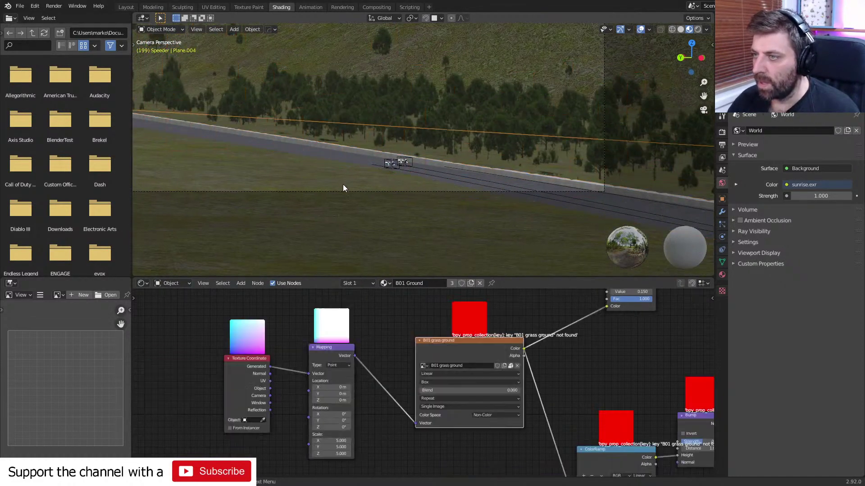
middle_drag(343, 188, 352, 217)
middle_drag(253, 212, 490, 152)
click(672, 30)
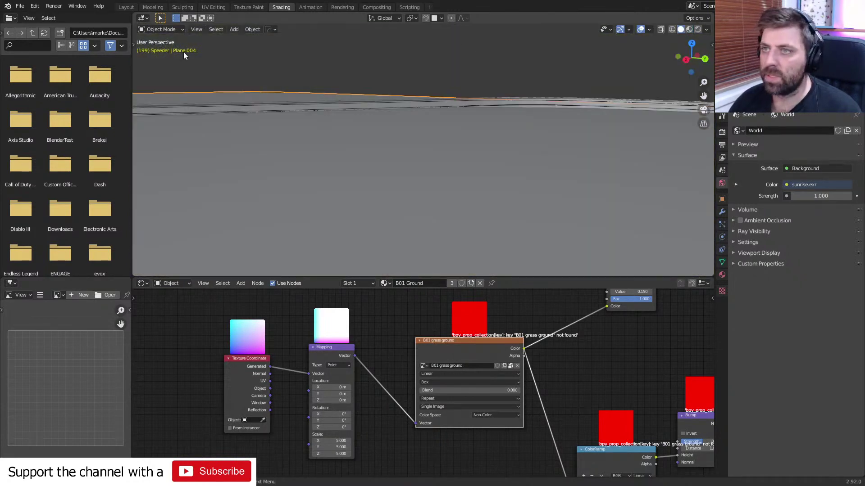
Switch to the Layout workspace and open the track's source section for mesh editing.
click(126, 7)
middle_drag(446, 181, 393, 261)
key(Tab)
key(Tab)
click(395, 307)
middle_drag(395, 307, 296, 285)
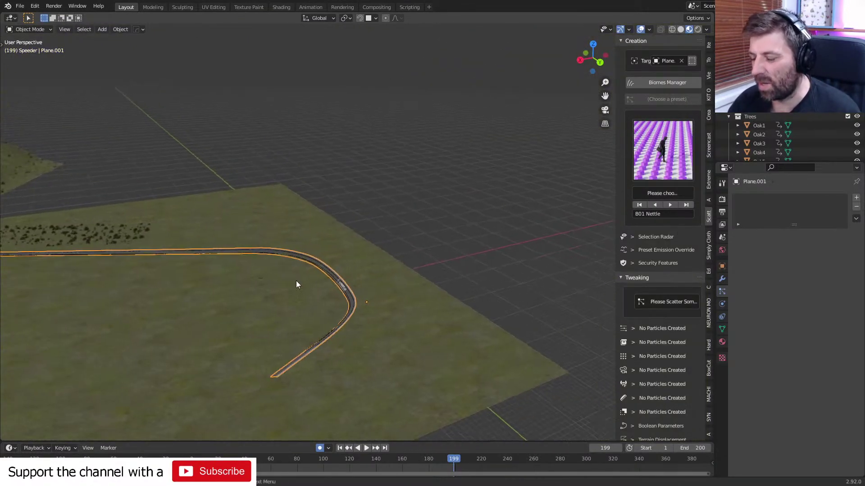
scroll(390, 306, up, 5)
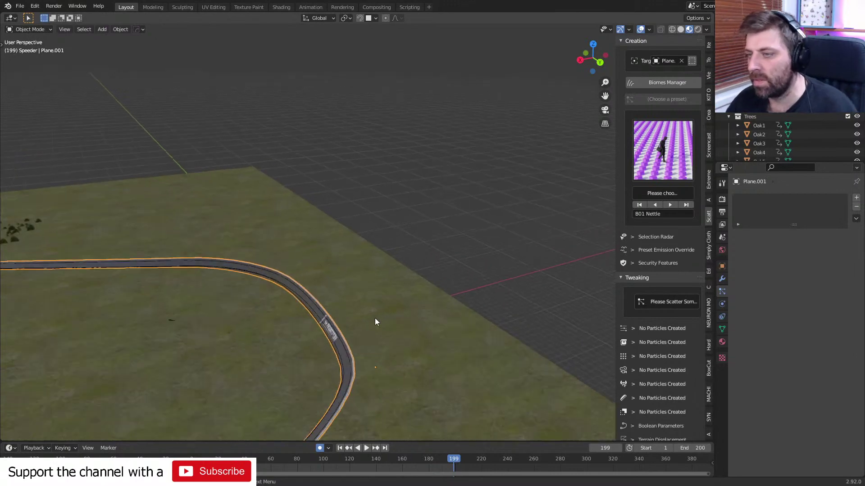
key(Tab)
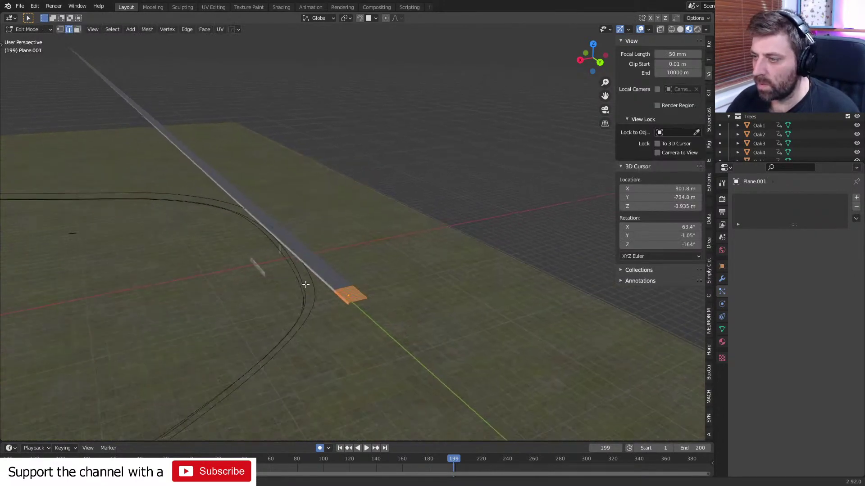
Extrude the open long edge of the track section, opposite the existing wall, slightly upwards along Z.
click(373, 354)
middle_drag(368, 347, 388, 324)
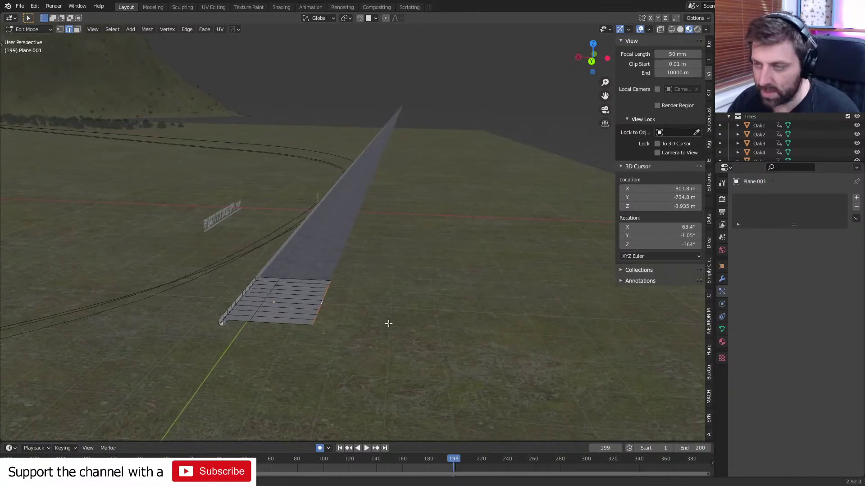
key(g)
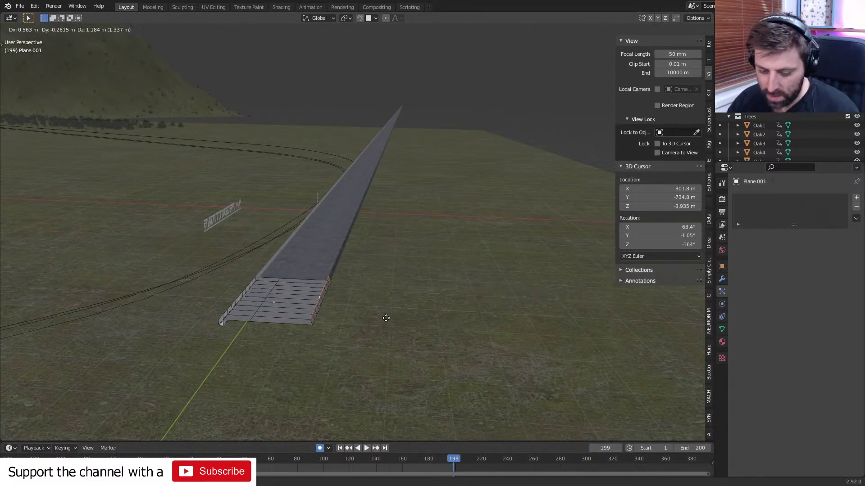
key(z)
click(386, 305)
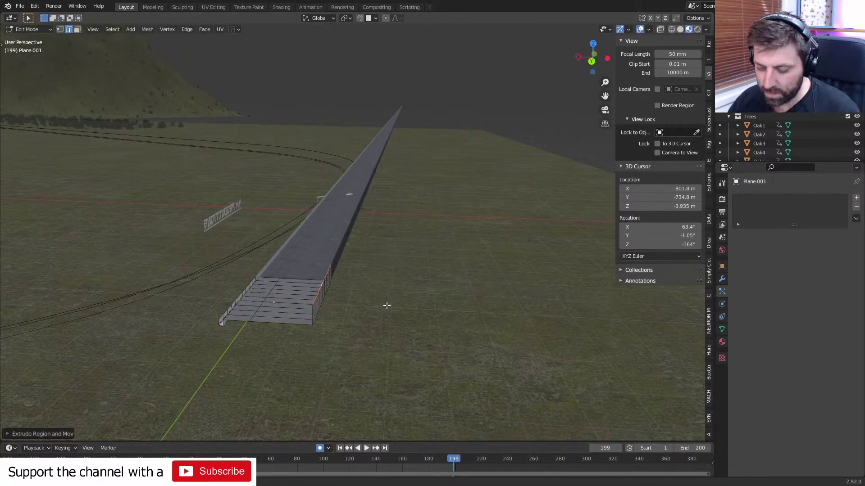
Extrude the raised edge outwards along X into a side strip beside the track.
key(e)
key(y)
key(x)
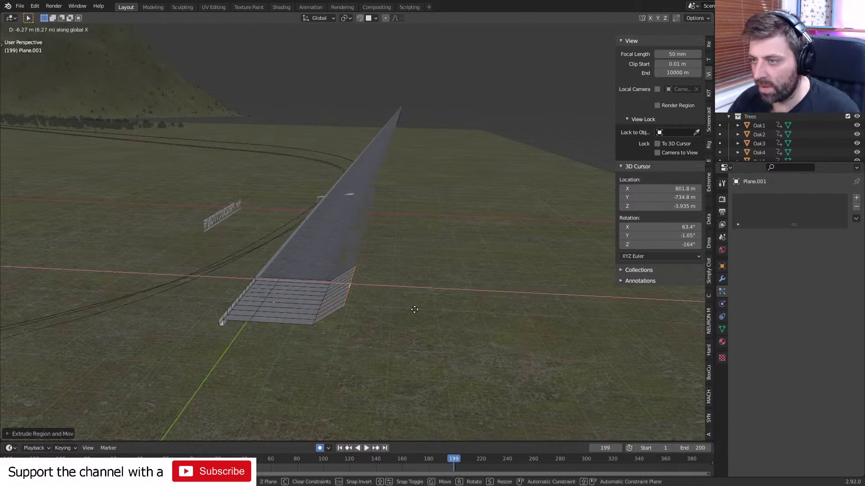
click(427, 310)
Select the faces of the new side strip and unwrap them.
middle_drag(342, 303, 488, 384)
key(3)
middle_drag(425, 310, 340, 291)
key(u)
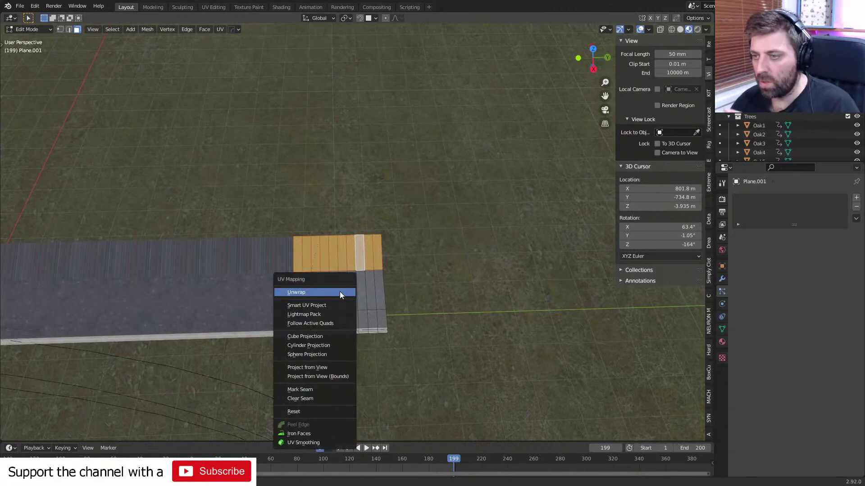
click(340, 292)
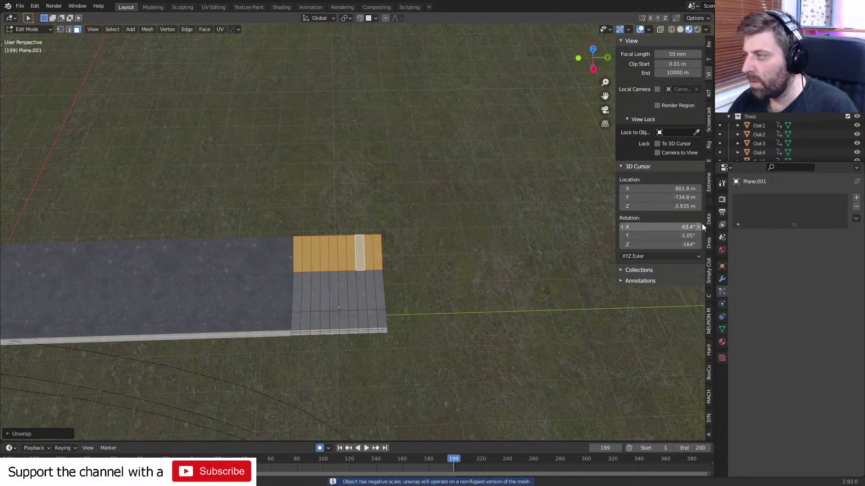
Add the Asphalt01 material to the track, assign it to the side strip faces and view the strip through the camera.
click(708, 174)
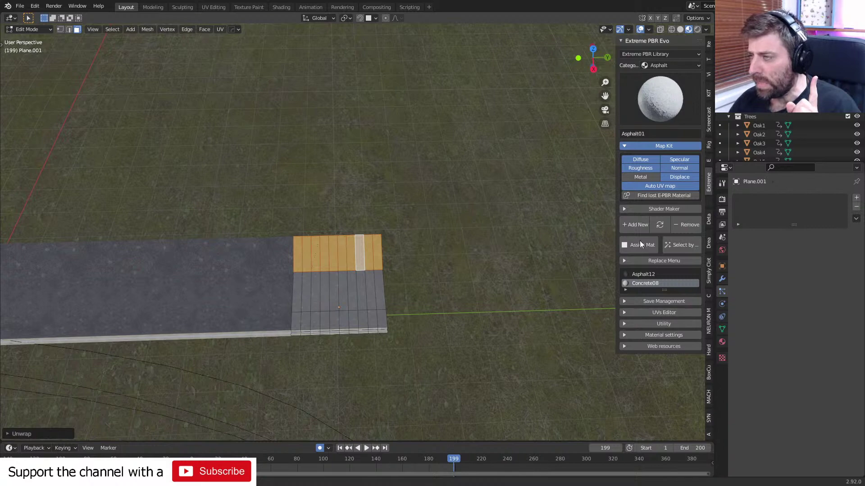
click(638, 226)
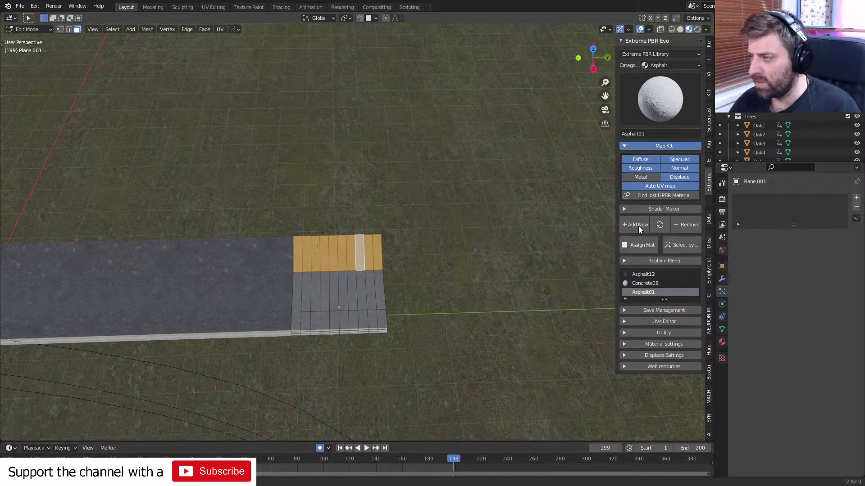
click(642, 245)
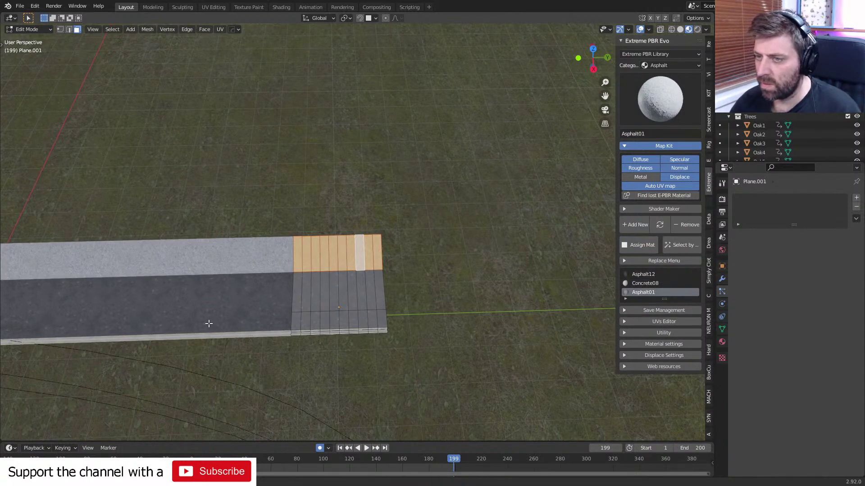
key(Tab)
key(KP_0)
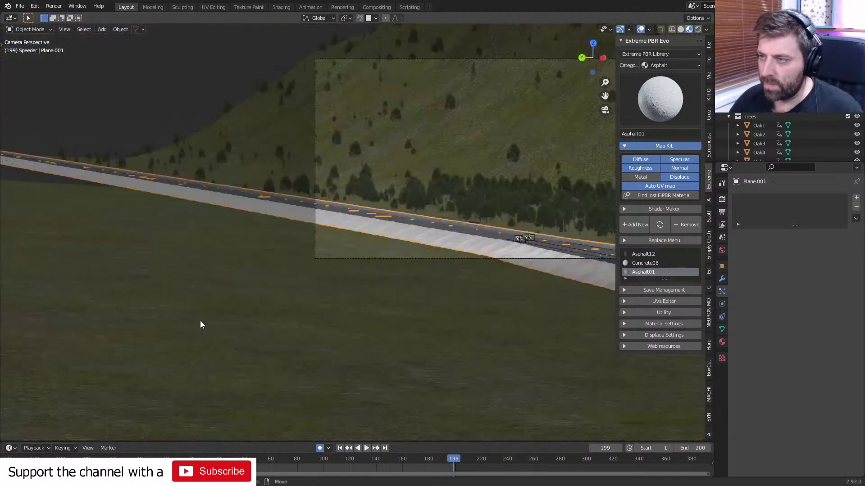
scroll(270, 323, up, 4)
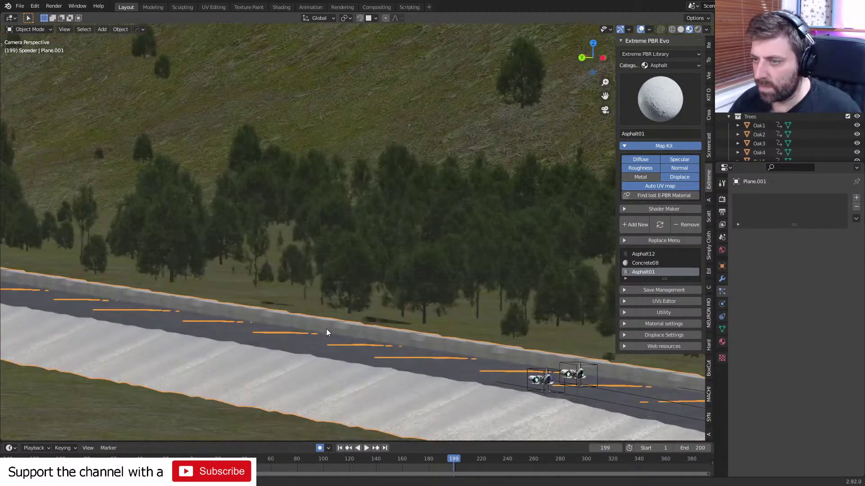
shift+middle_drag(326, 329, 418, 204)
scroll(418, 205, up, 4)
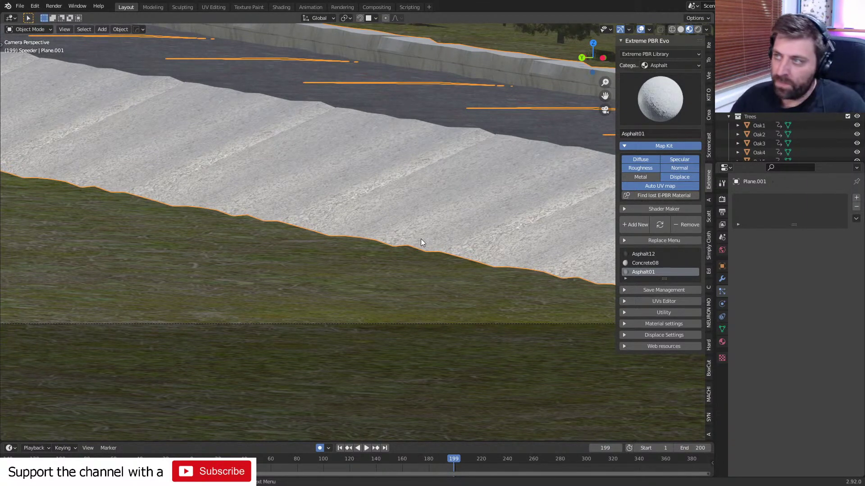
Remove both Asphalt12 modifiers and the Asphalt01 displacement modifier from the track.
click(469, 178)
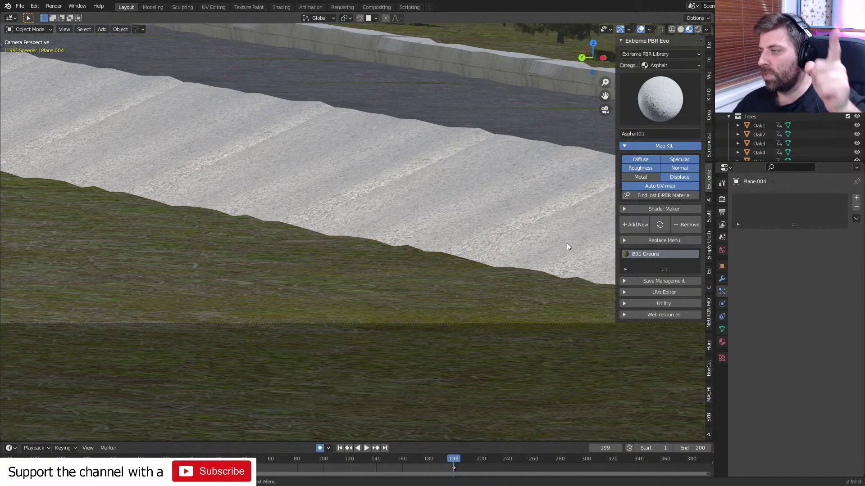
click(722, 279)
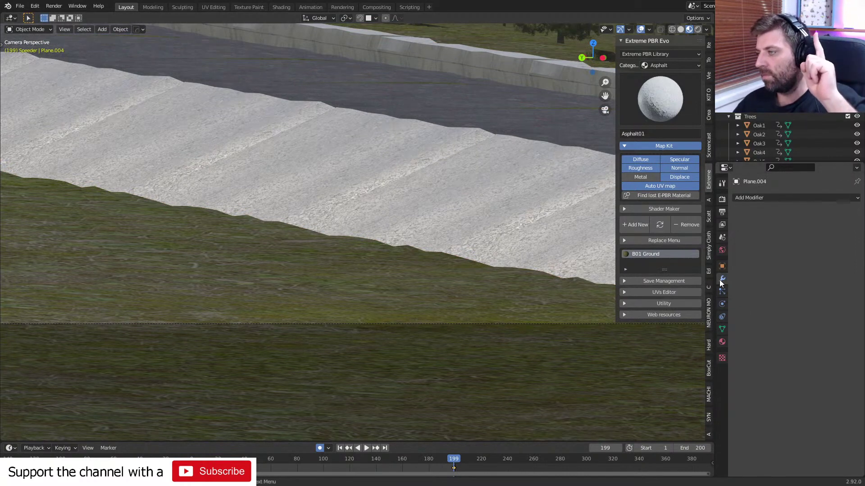
click(721, 305)
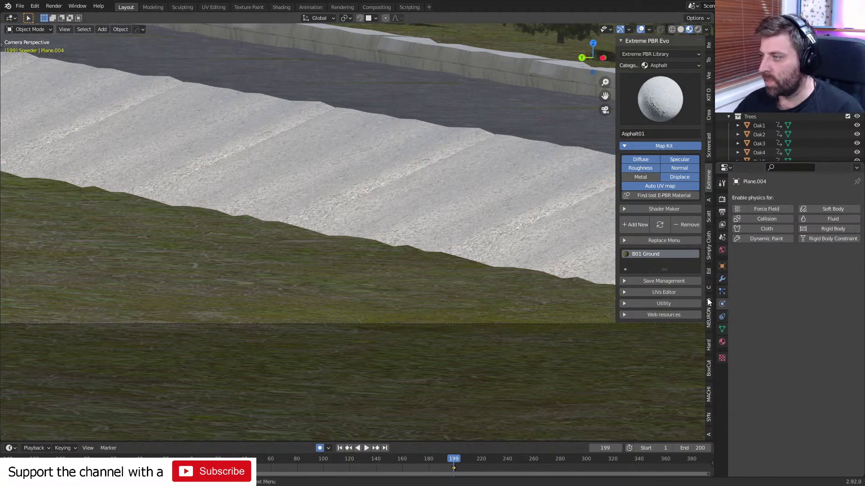
click(721, 280)
click(506, 182)
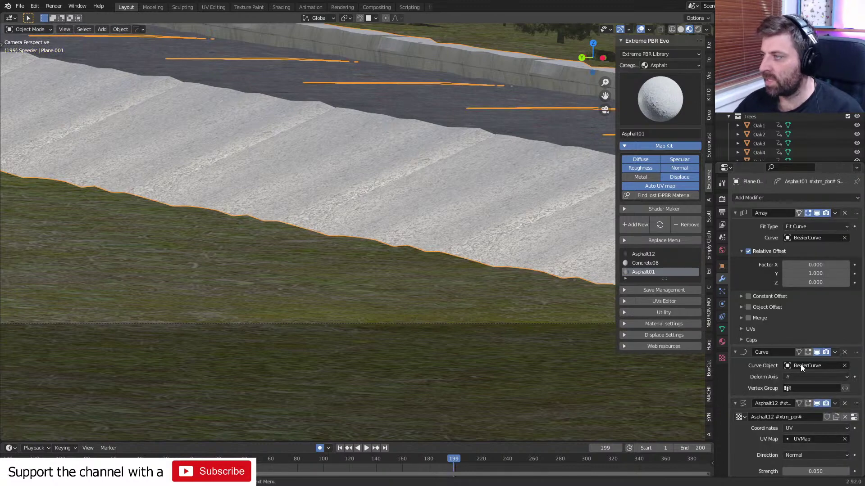
scroll(801, 403, down, 2)
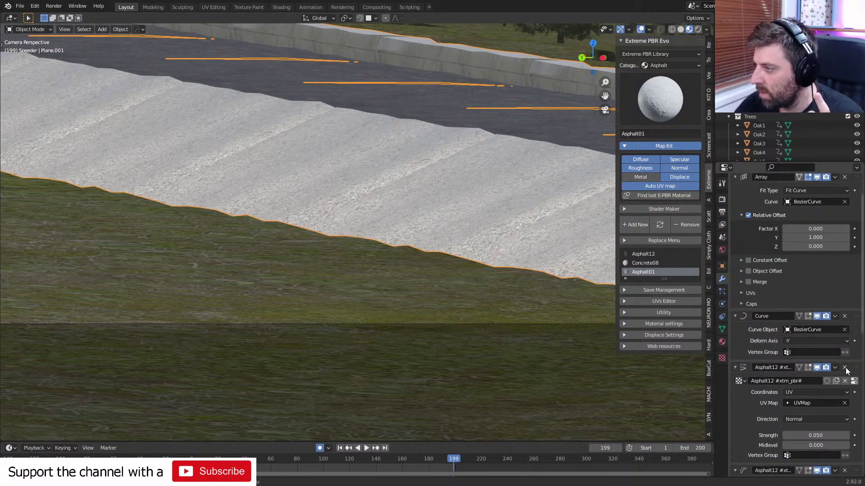
click(845, 368)
click(845, 367)
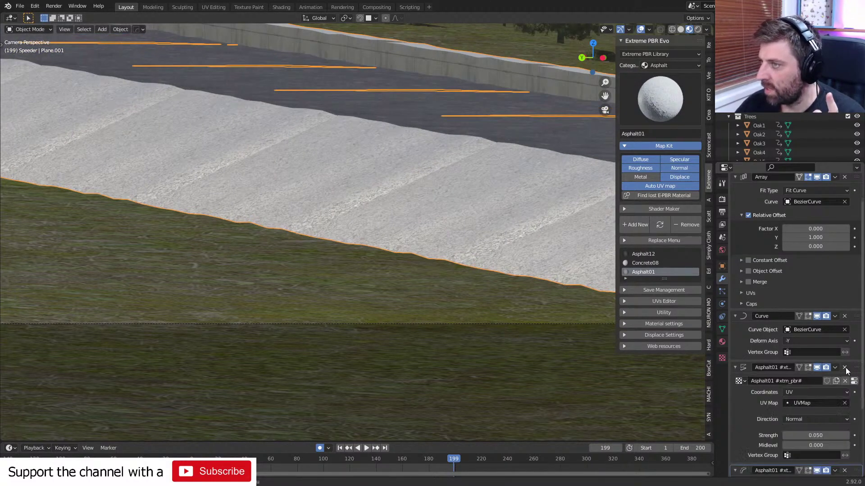
click(845, 368)
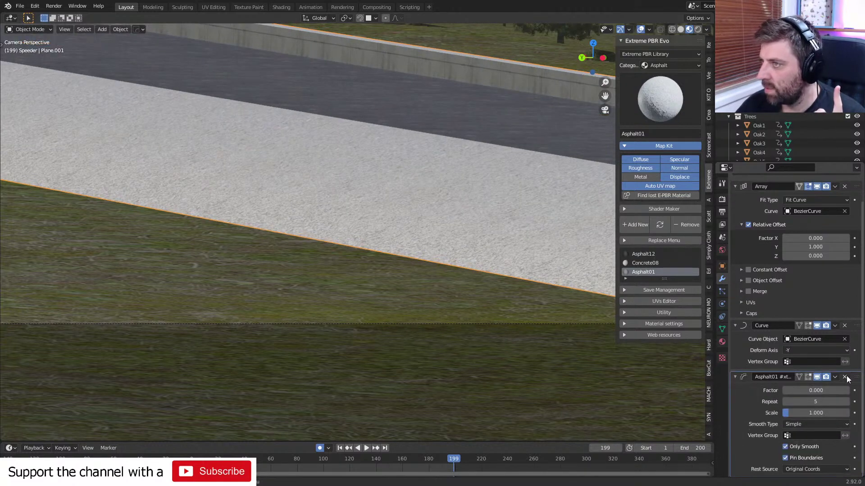
Examine the side strip, the speeders and the ground beside the track, both through the camera and from outside it.
scroll(446, 282, down, 6)
shift+middle_drag(447, 282, 230, 273)
scroll(369, 289, up, 6)
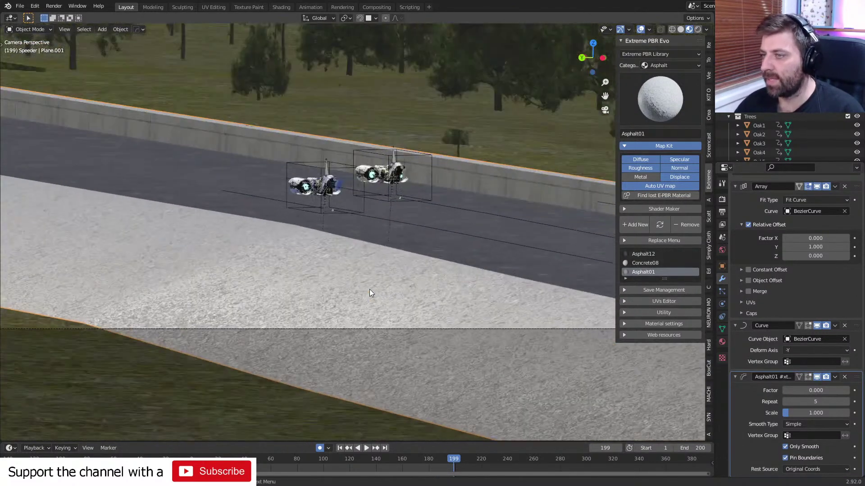
scroll(369, 293, down, 3)
shift+middle_drag(333, 293, 483, 287)
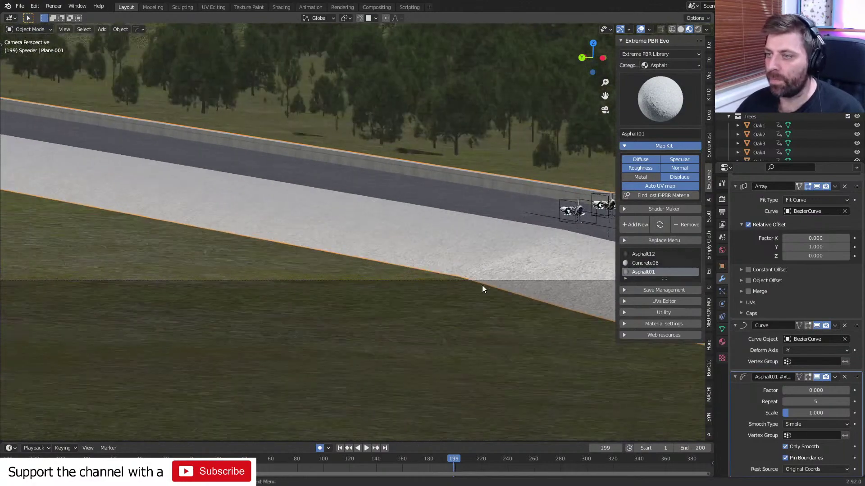
scroll(335, 255, up, 2)
click(275, 284)
scroll(273, 284, down, 4)
middle_drag(273, 284, 492, 276)
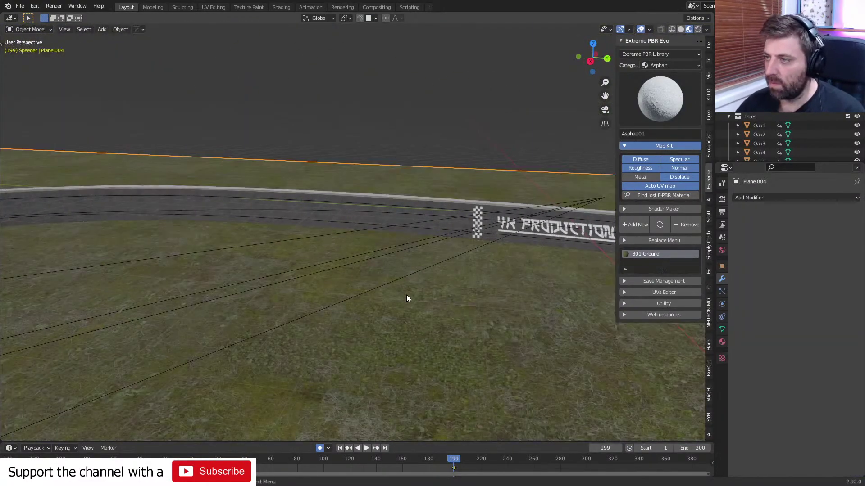
scroll(385, 269, down, 2)
scroll(299, 270, down, 6)
middle_drag(309, 268, 224, 267)
scroll(301, 244, up, 5)
middle_drag(302, 244, 198, 240)
scroll(298, 245, up, 2)
scroll(412, 255, down, 5)
key(KP_0)
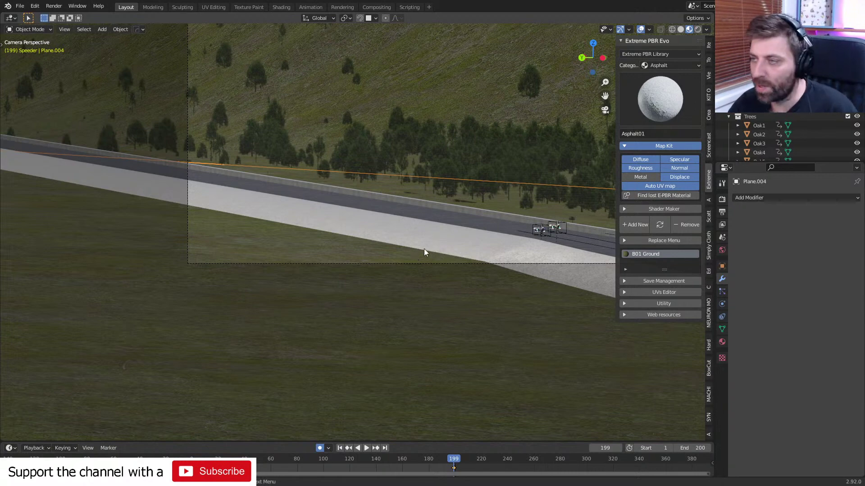
shift+middle_drag(450, 245, 363, 251)
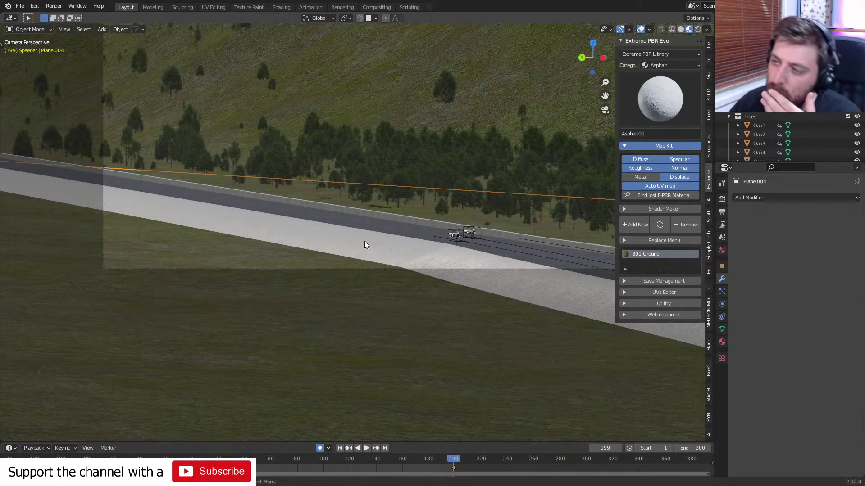
Duplicate the street decal plane along the Y axis and place the copy near the track.
middle_drag(364, 241, 460, 312)
click(447, 340)
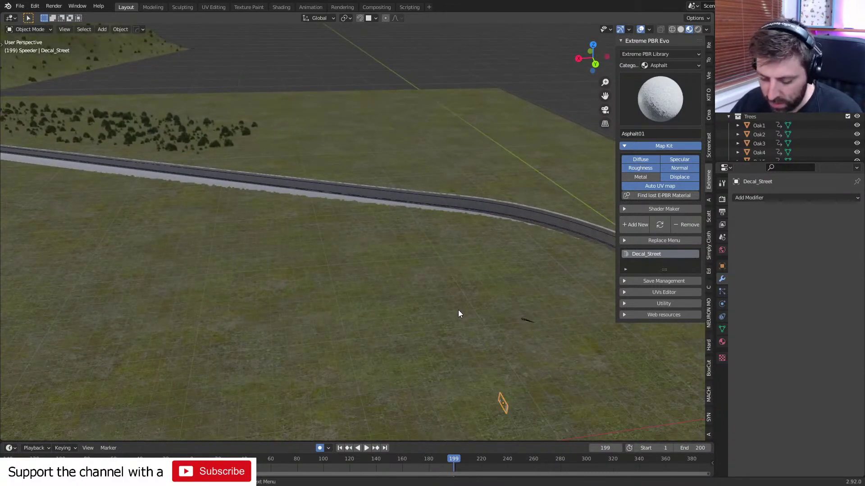
key(shift+d)
key(y)
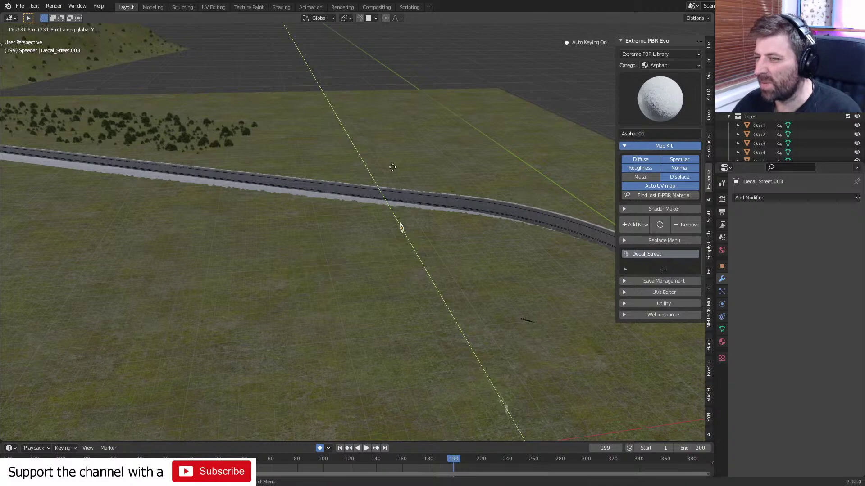
click(388, 172)
Divide the copied decal with one horizontal and two vertical loop cuts that enclose the arrow.
middle_drag(388, 172, 275, 211)
key(KP_Decimal)
key(Tab)
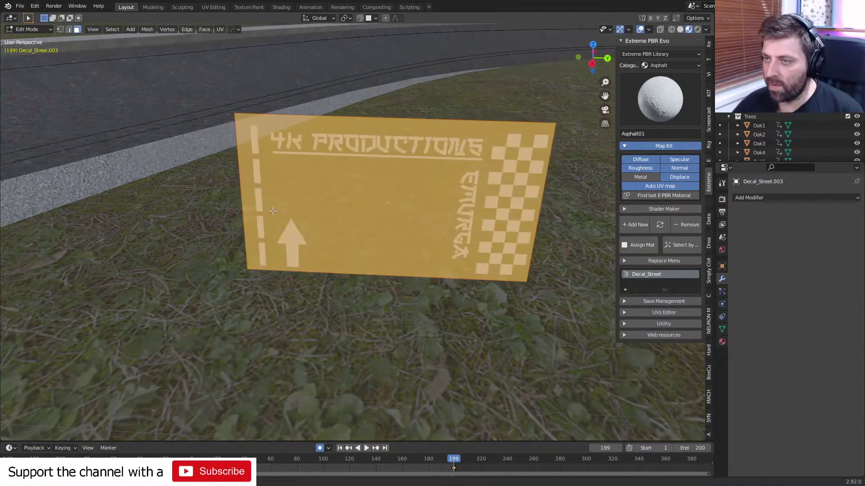
key(ctrl+r)
click(259, 207)
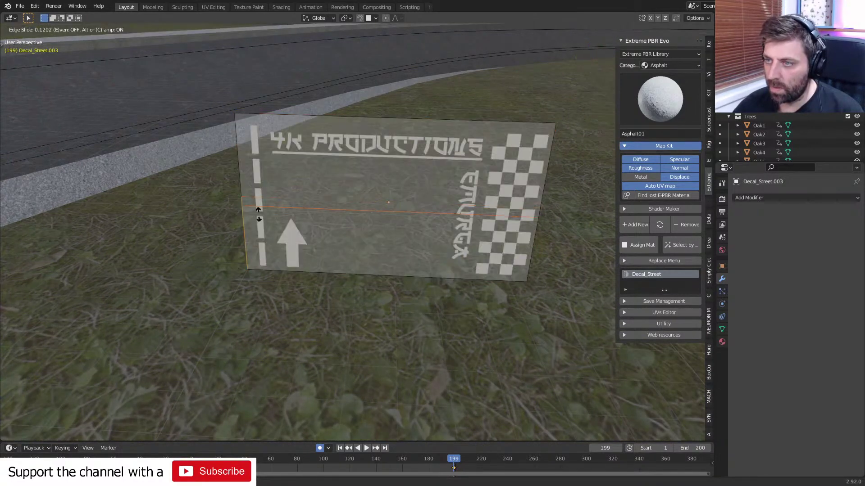
click(260, 220)
key(ctrl+r)
click(292, 235)
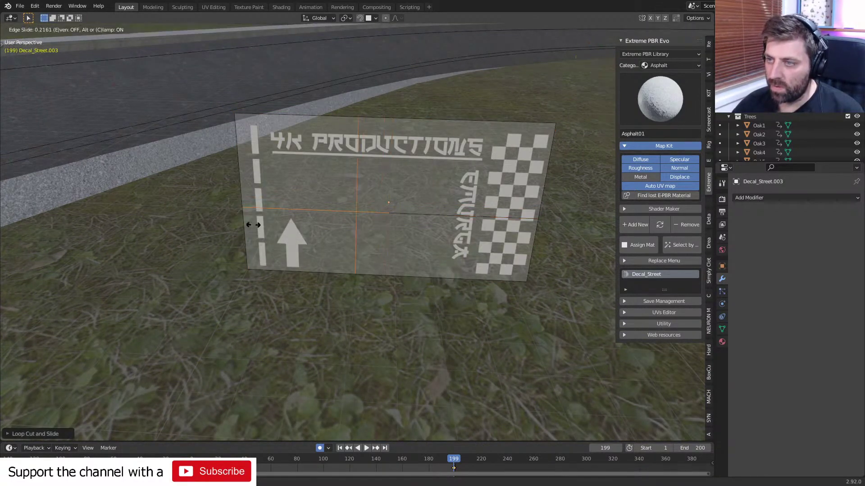
click(216, 225)
key(ctrl+r)
click(283, 217)
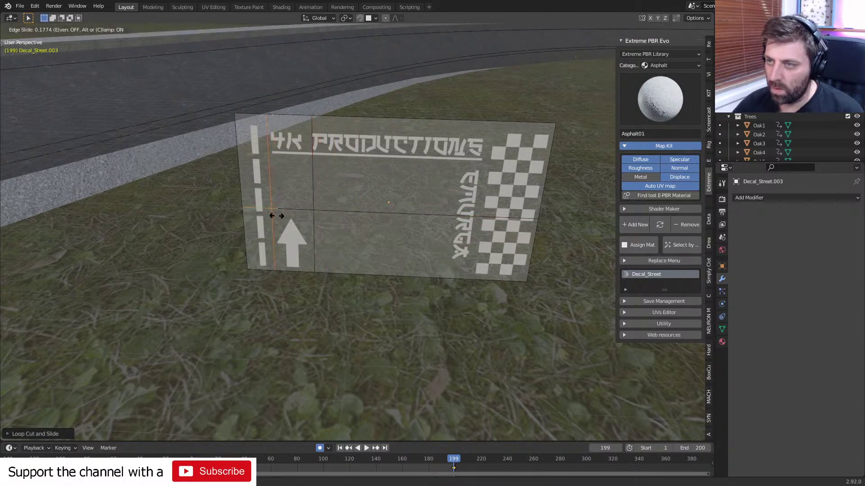
click(276, 216)
Delete all faces of the decal copy except the one with the arrow.
key(3)
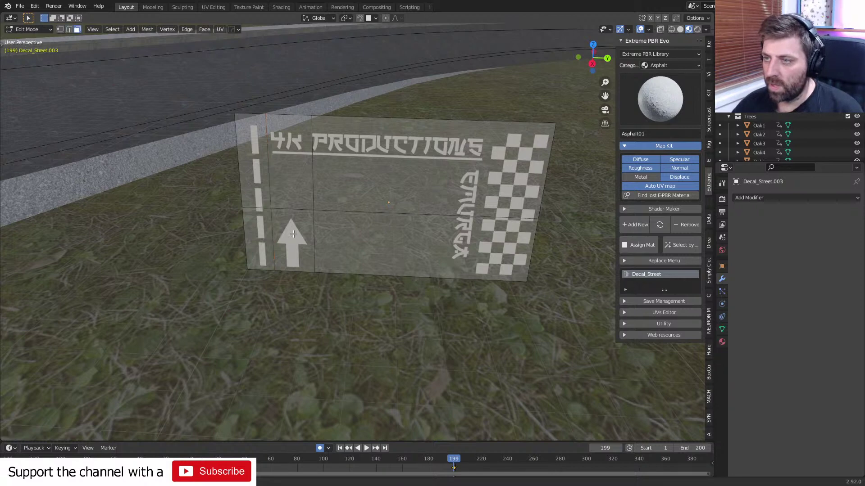
click(293, 234)
key(ctrl+i)
key(x)
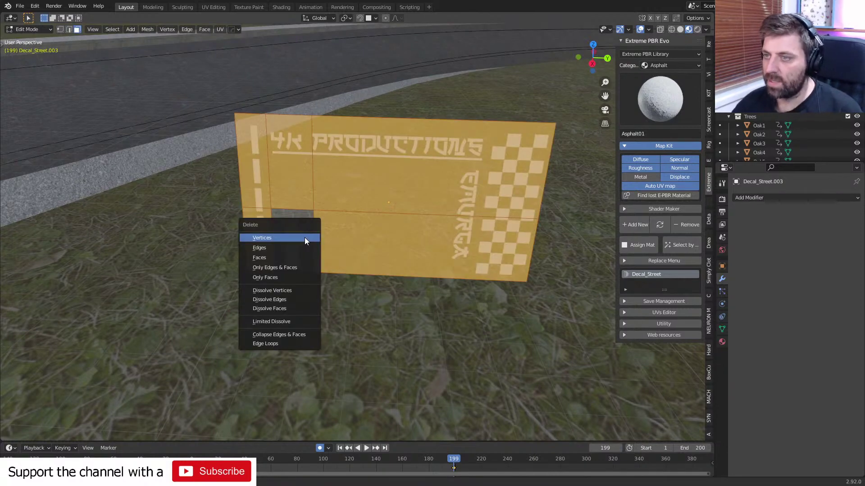
click(305, 259)
Move the arrow face in the right orthographic view towards the wall along the track.
click(300, 247)
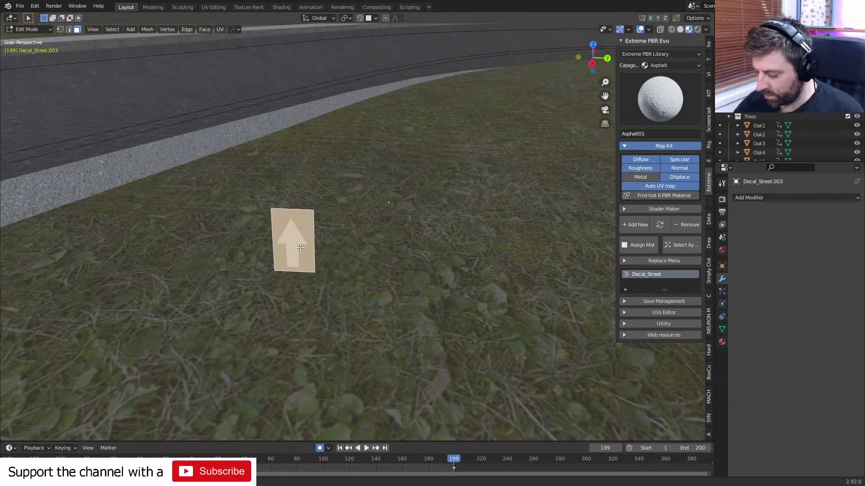
key(KP_3)
key(g)
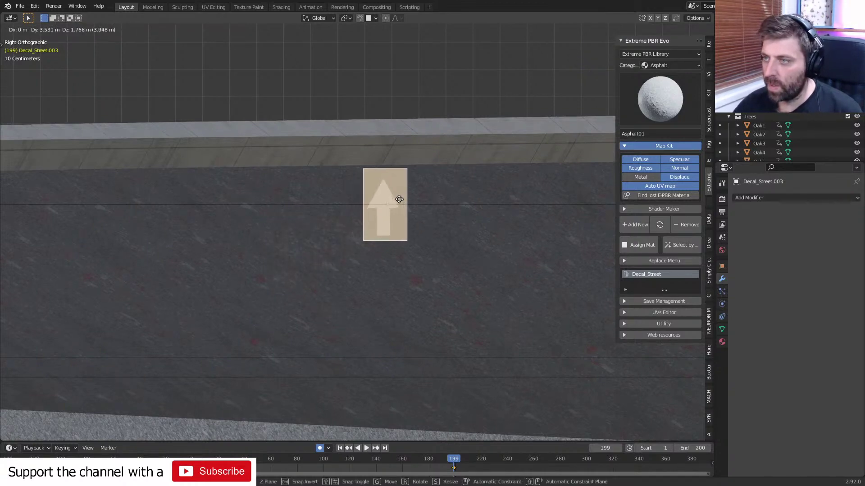
Move the arrow decal's geometry about 3.5 m along Y and 1.8 m along Z, and leave Edit Mode.
click(400, 199)
middle_drag(400, 199, 332, 340)
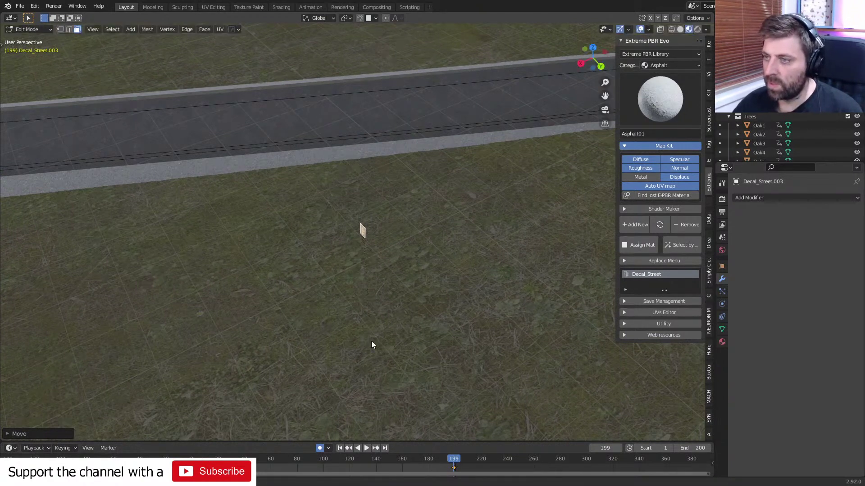
key(Tab)
Rotate the arrow decal 90° about Z, 90° about Y and 45° about X.
text(rz90)
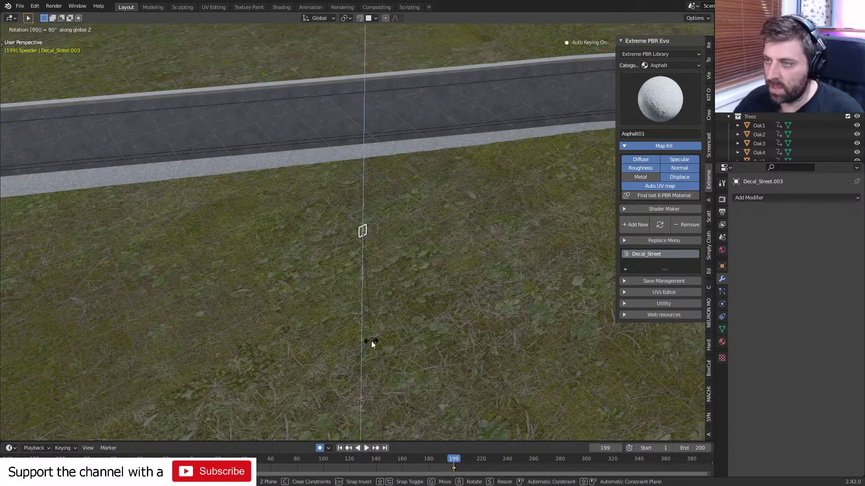
key(Return)
text(ry90)
key(Return)
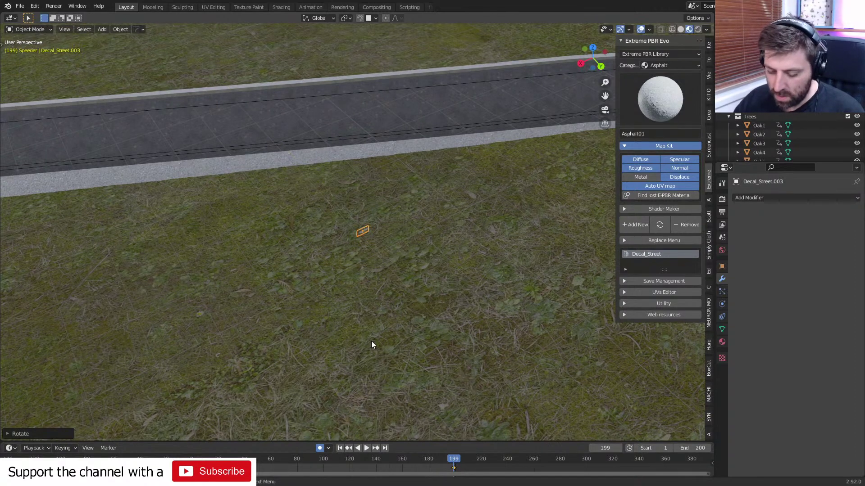
key(r)
key(x)
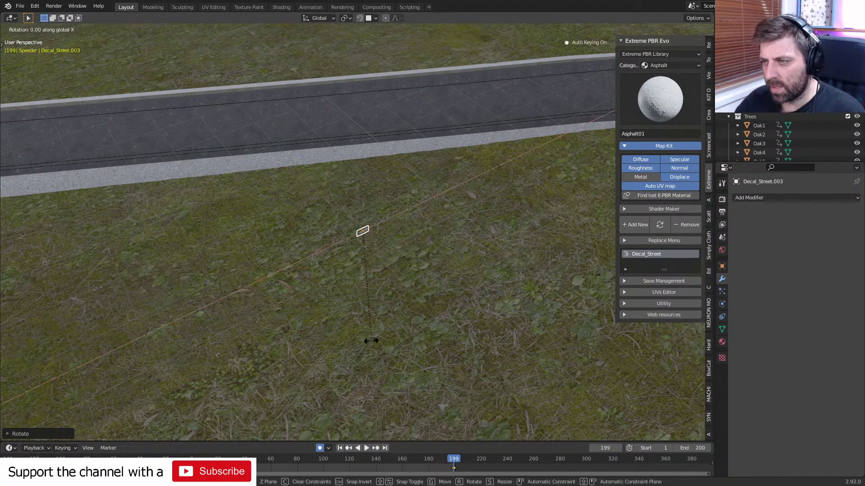
text(45)
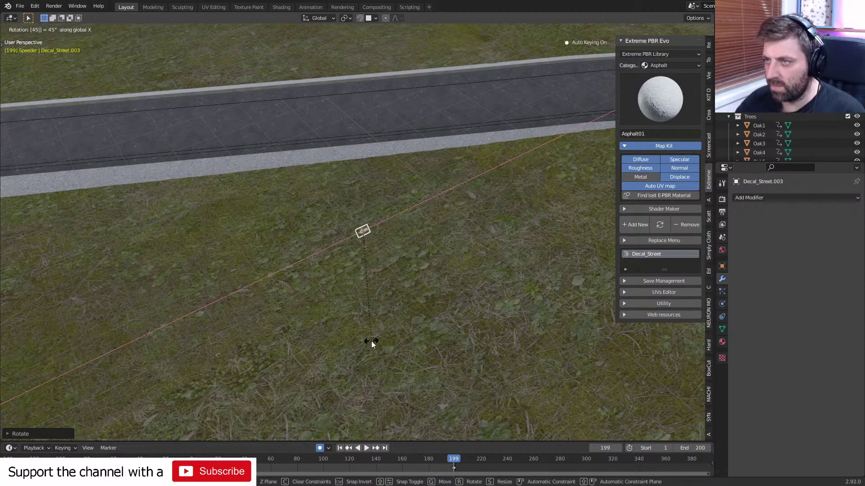
key(Return)
Move the arrow decal from the grass onto the road surface in top view.
key(KP_7)
key(g)
click(378, 52)
shift+middle_drag(362, 228, 411, 64)
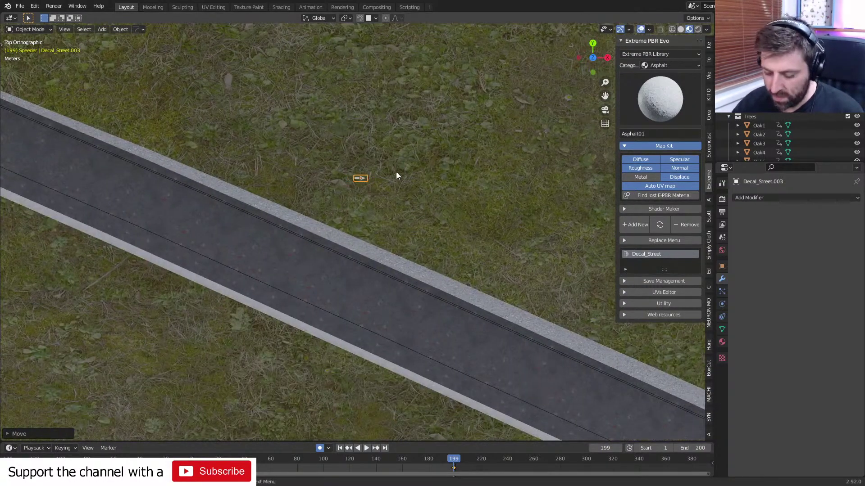
key(g)
click(385, 279)
Rotate the arrow decal to follow the road's direction and shift it towards the upper lane edge.
key(r)
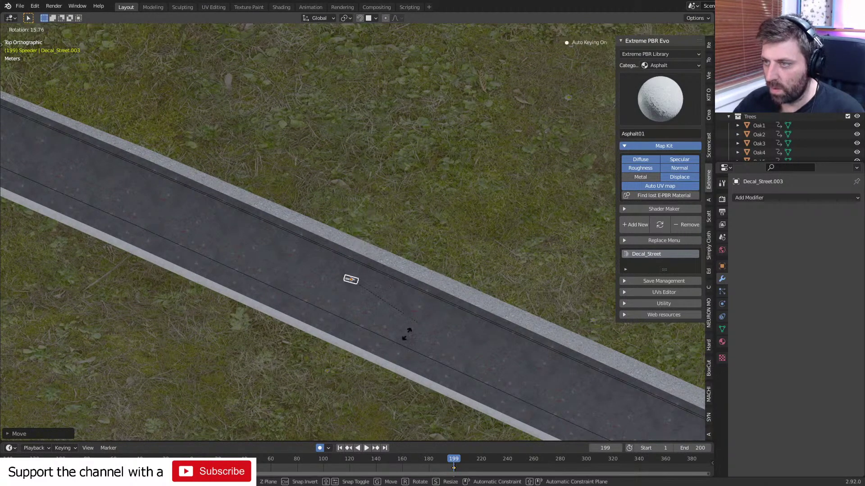
click(410, 330)
key(g)
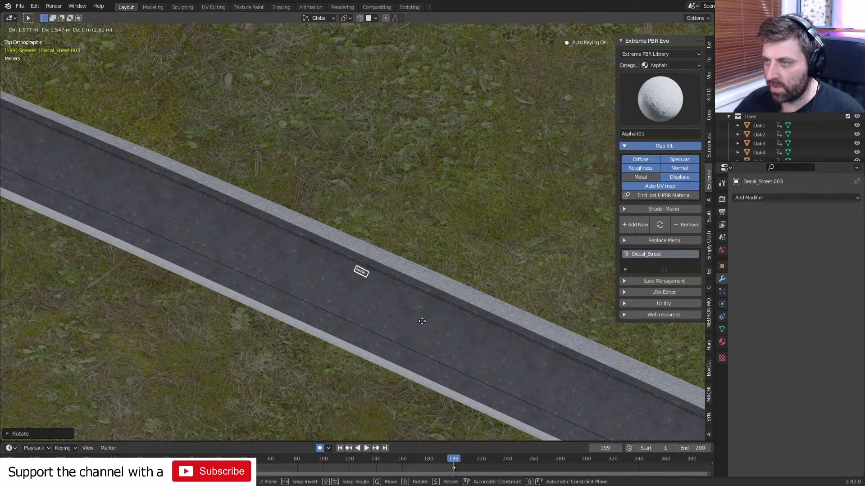
click(422, 321)
Scale the arrow decal up to about 3 times its size and reposition it within the lane.
key(s)
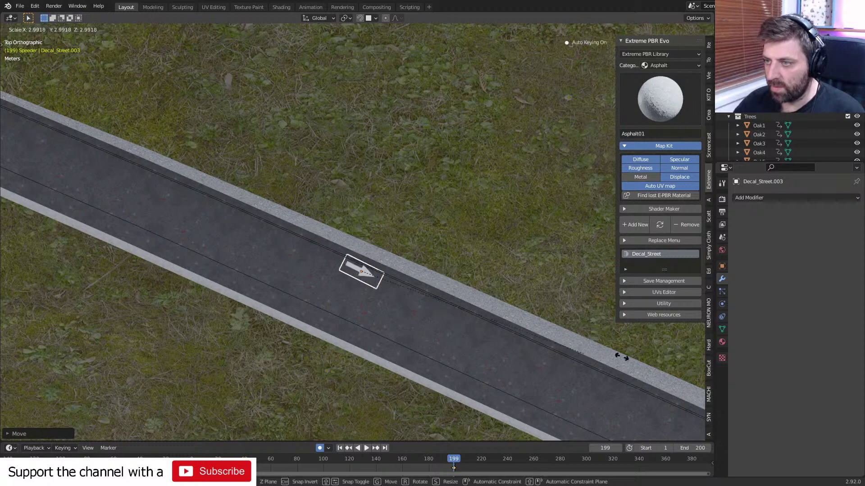
click(617, 355)
key(g)
click(442, 303)
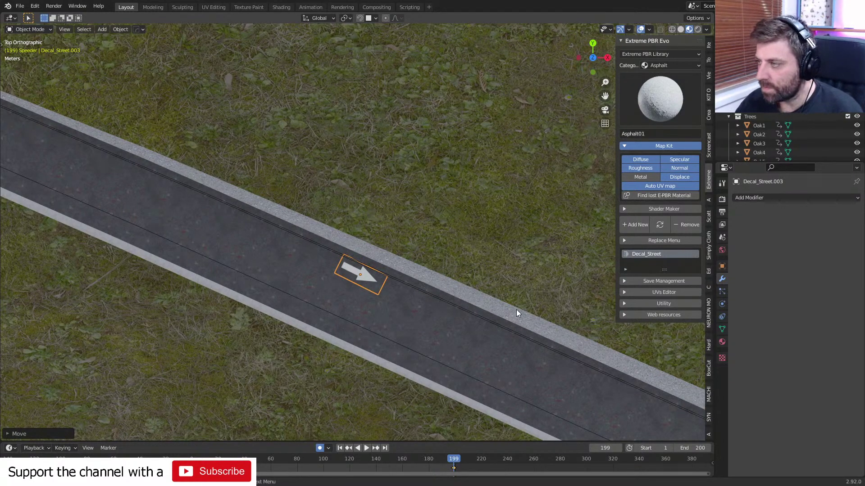
key(shift+d)
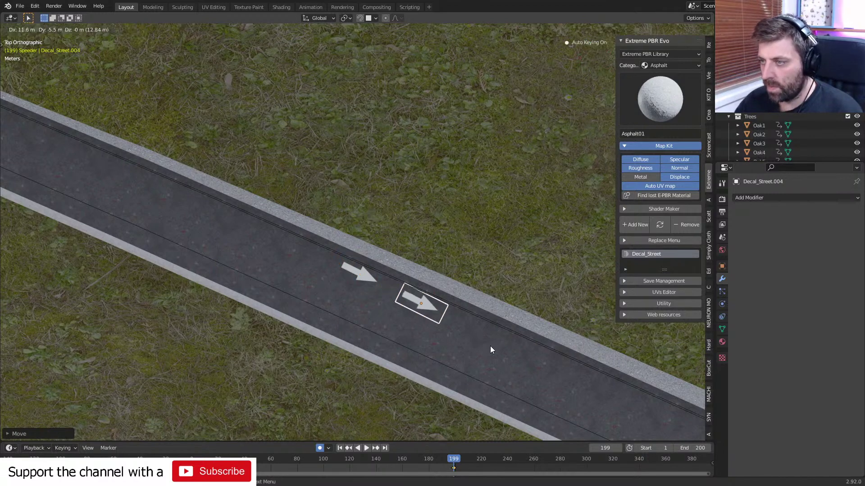
right_click(490, 345)
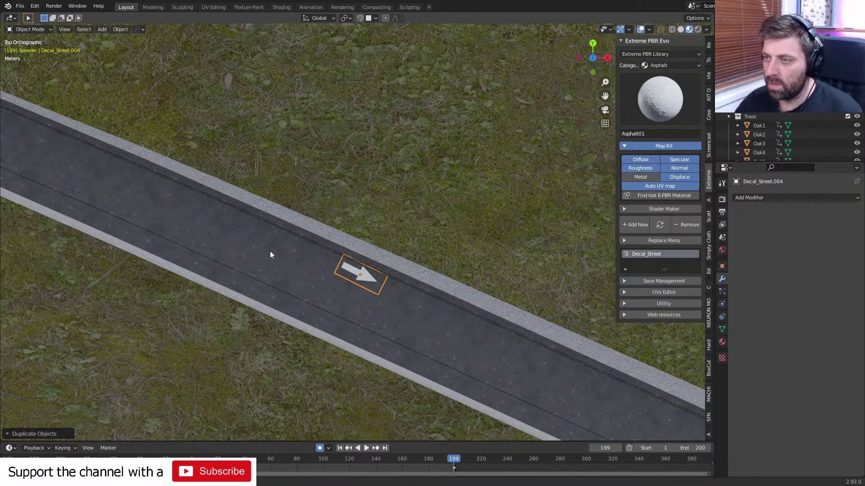
key(ctrl+z)
Add evenly spaced loop cuts in both directions across the arrow decal's plane in Edit Mode.
middle_drag(431, 276, 470, 333)
scroll(344, 261, up, 10)
key(Tab)
scroll(369, 253, up, 3)
click(370, 254)
right_click(370, 253)
key(ctrl+r)
scroll(243, 266, up, 3)
click(242, 266)
right_click(407, 265)
Add a Subdivision Surface modifier to the arrow decal in Object Mode and set its type to Simple.
click(770, 197)
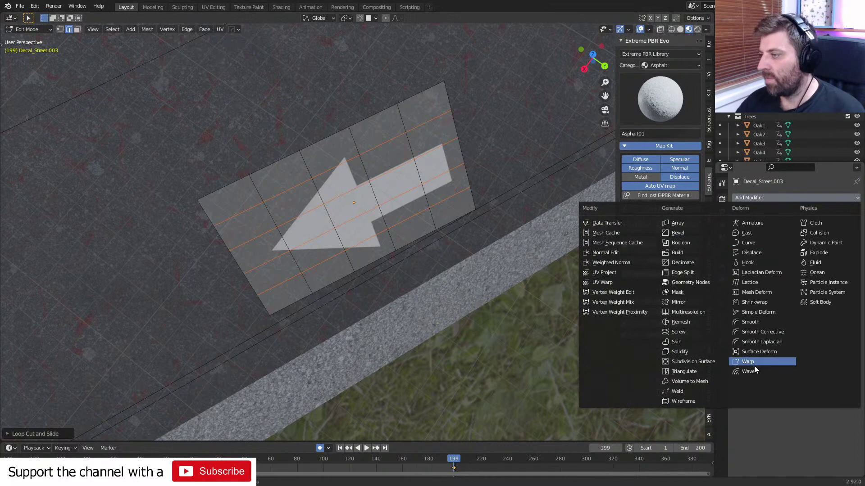
key(Tab)
click(758, 198)
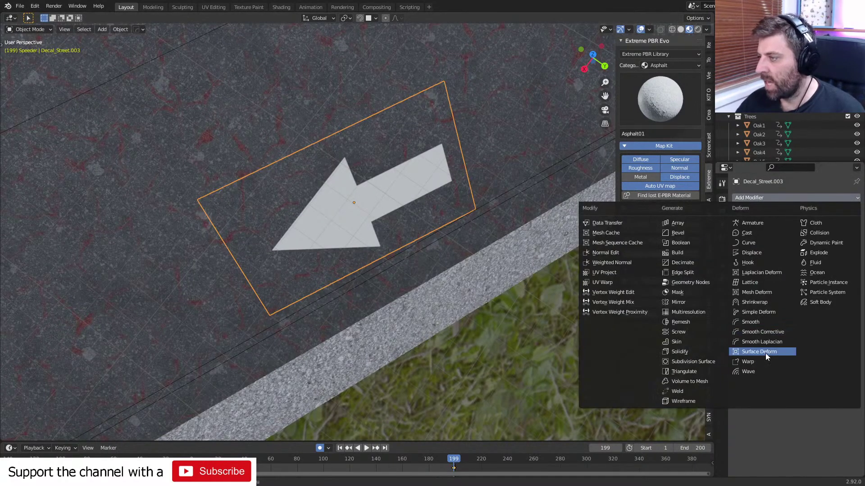
click(696, 361)
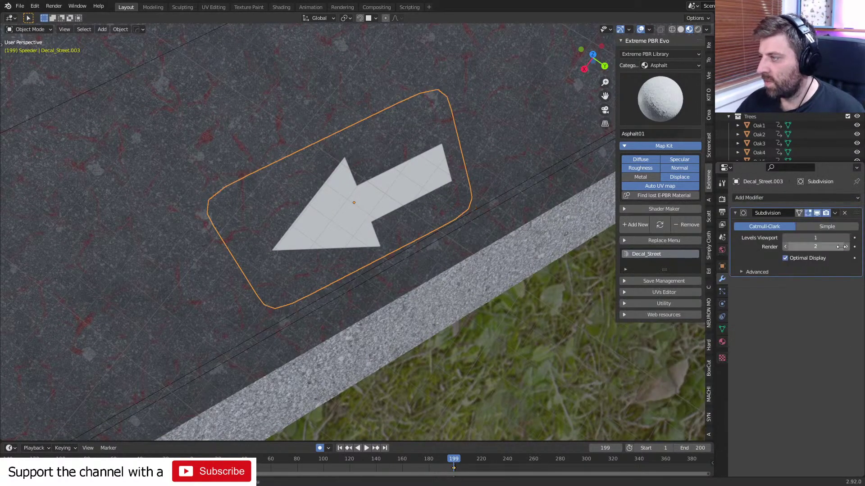
click(839, 227)
Add a Shrinkwrap modifier to the arrow decal and pick the road, Plane.001, as its target.
click(773, 198)
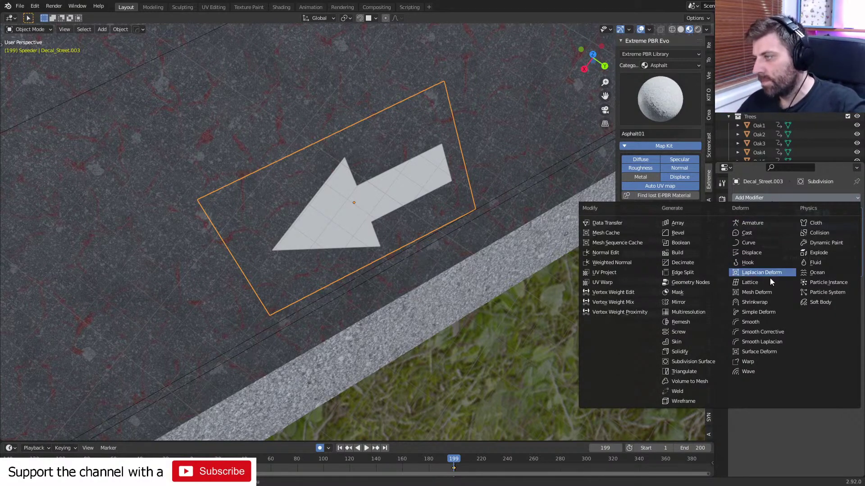
click(771, 302)
middle_drag(362, 266, 421, 219)
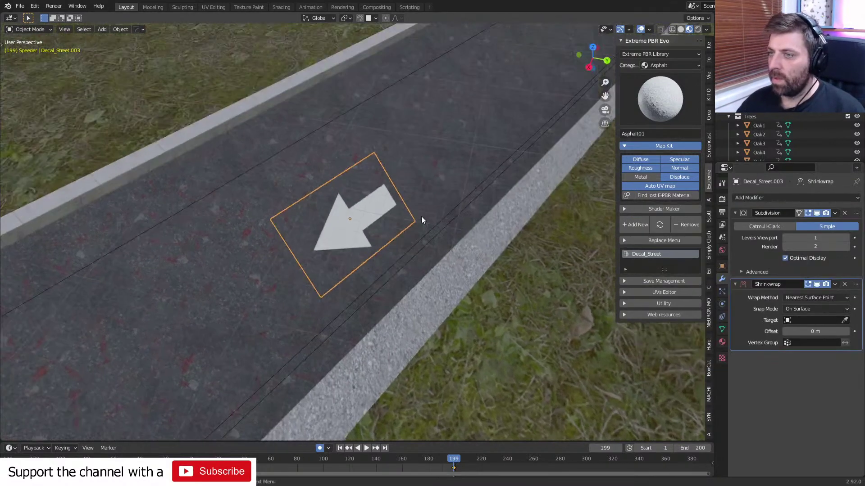
click(844, 320)
click(272, 310)
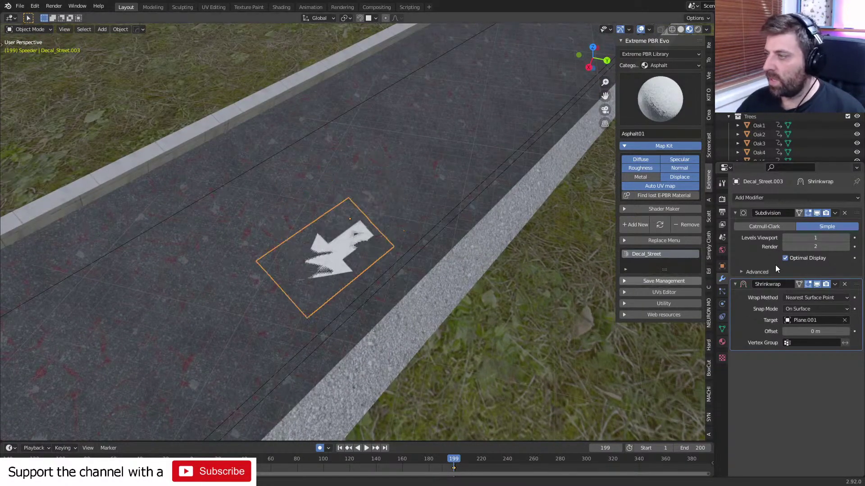
Set the Shrinkwrap wrap method to Project, enable the Negative direction and set the offset to 0.01 m.
click(814, 296)
click(807, 318)
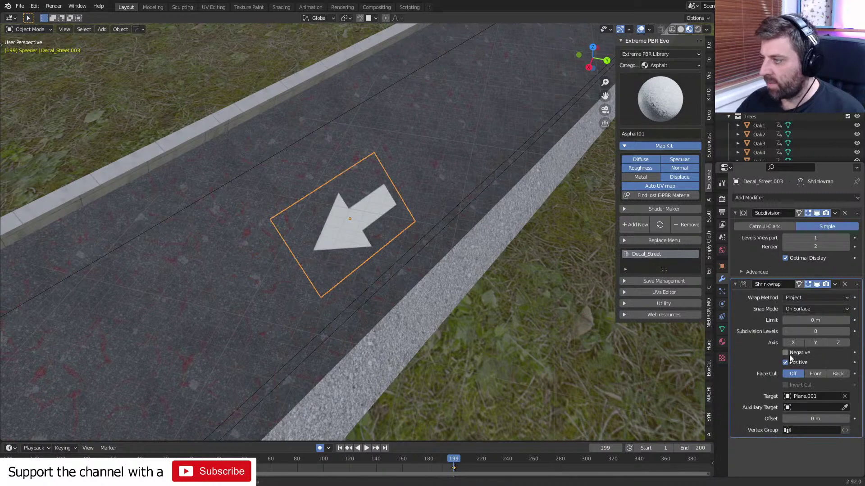
click(792, 354)
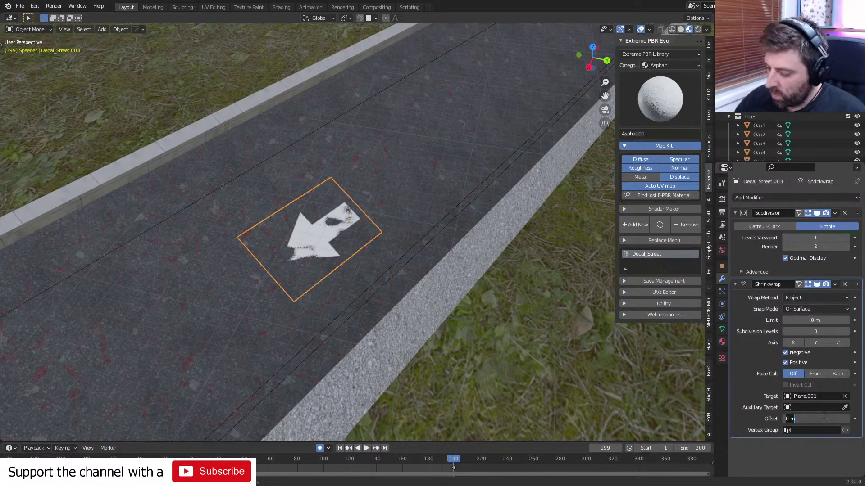
key(Return)
click(542, 401)
middle_drag(541, 402, 373, 243)
click(372, 245)
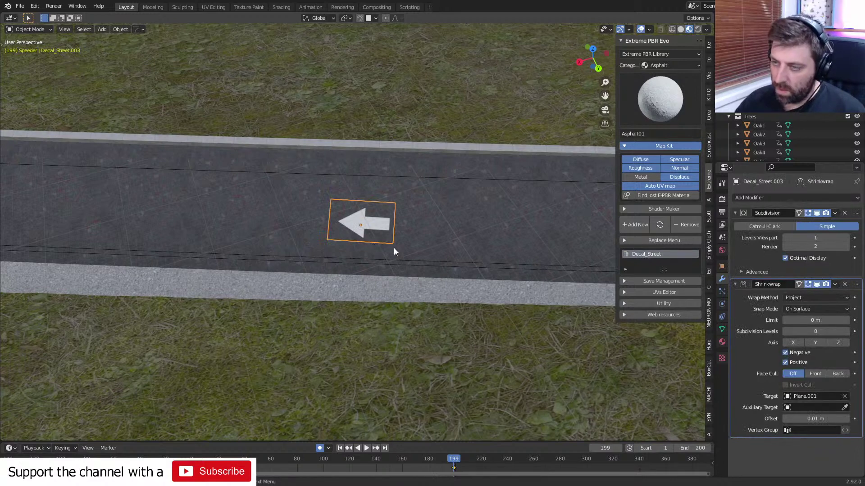
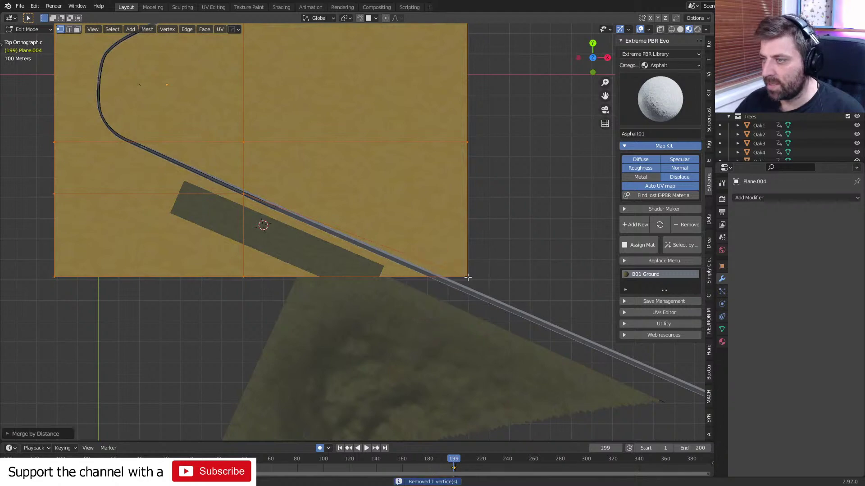
Move the ground plane's corner vertex nearest the road about -20 m in X and -53 m in Y onto the road.
click(467, 279)
shift+middle_drag(486, 272, 469, 239)
scroll(470, 240, up, 3)
key(g)
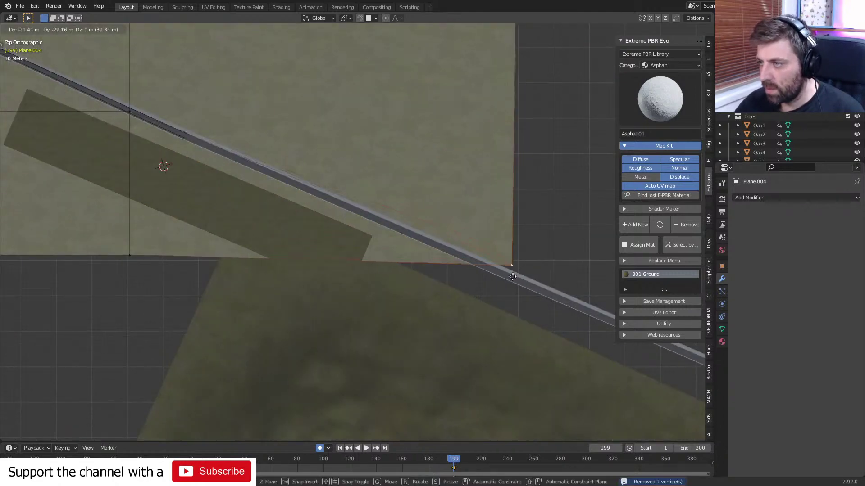
click(511, 278)
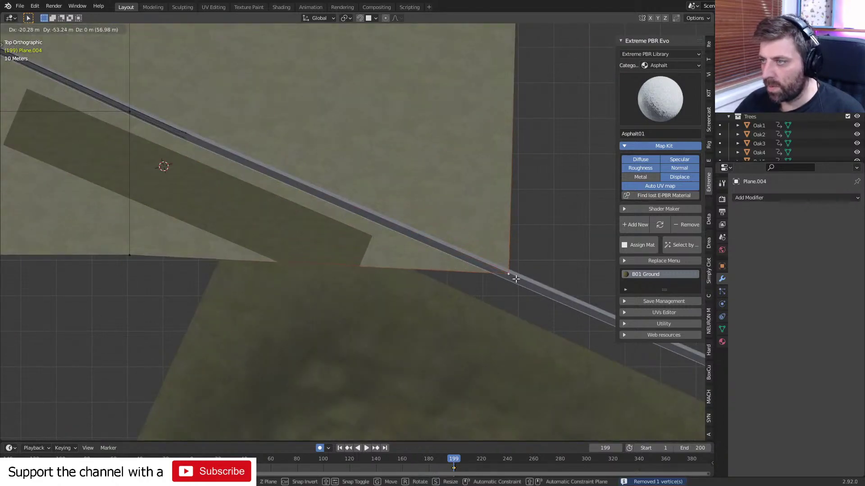
Raise the ground plane's corner vertex about 7 m along Z to meet the road.
middle_drag(511, 276, 443, 205)
key(g)
key(z)
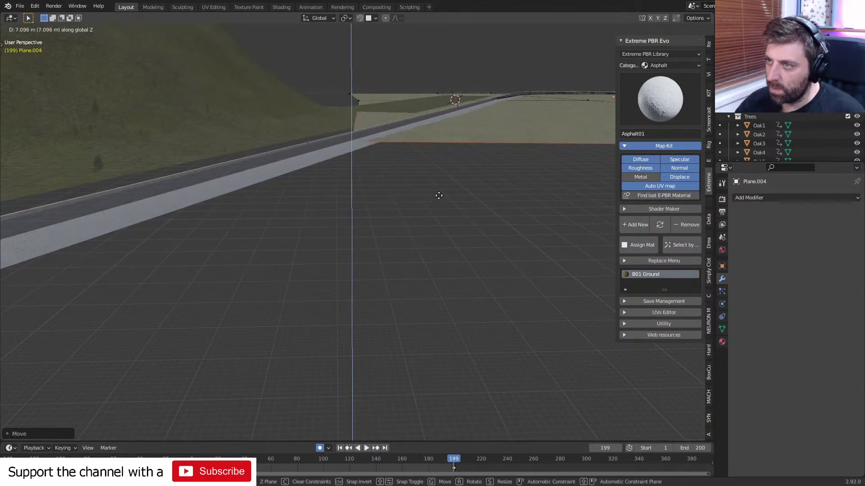
click(440, 193)
Adjust the height of the ground plane's vertex beside the road along Z.
middle_drag(501, 162, 432, 173)
key(g)
key(z)
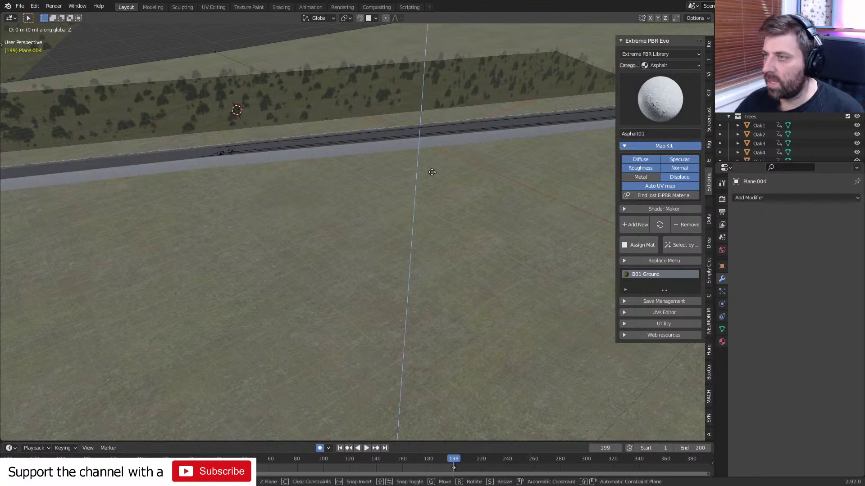
click(434, 169)
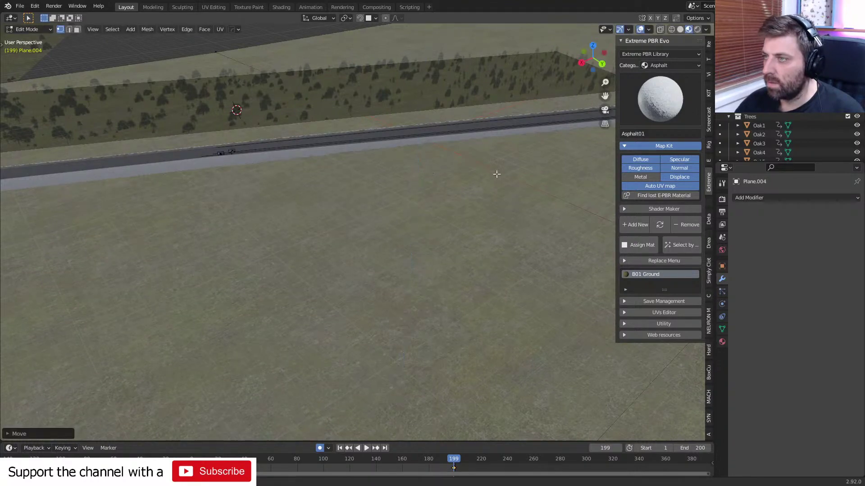
Examine through the scene camera how the ground plane meets the road and the hillside.
middle_drag(498, 174, 373, 226)
key(KP_0)
scroll(514, 222, down, 4)
scroll(373, 226, up, 1)
click(318, 175)
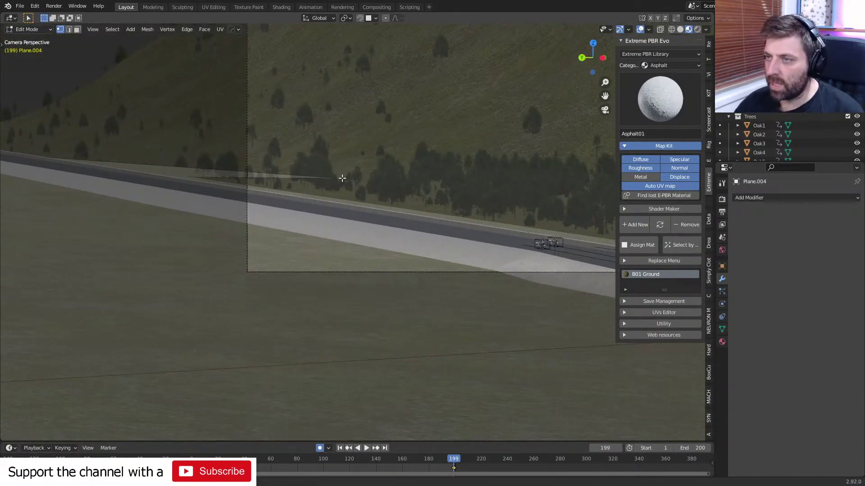
key(Tab)
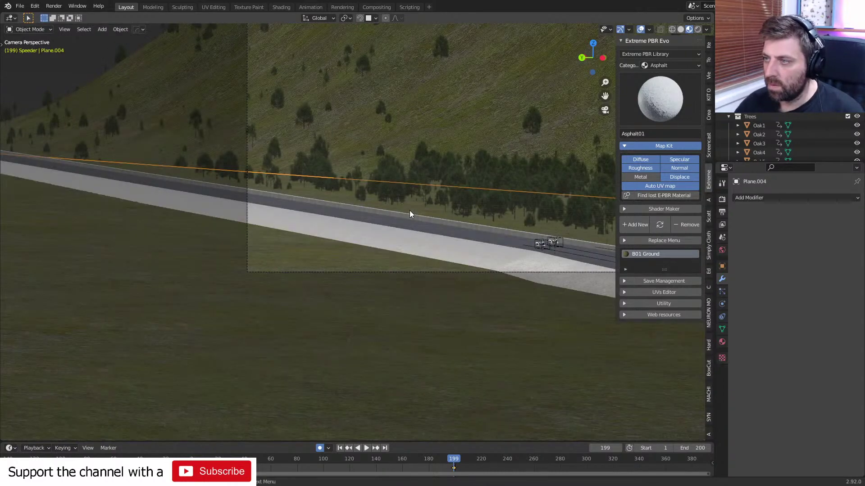
mouse_move(538, 249)
shift+middle_down()
mouse_move(473, 239)
mouse_move(502, 256)
mouse_move(547, 253)
shift+middle_up()
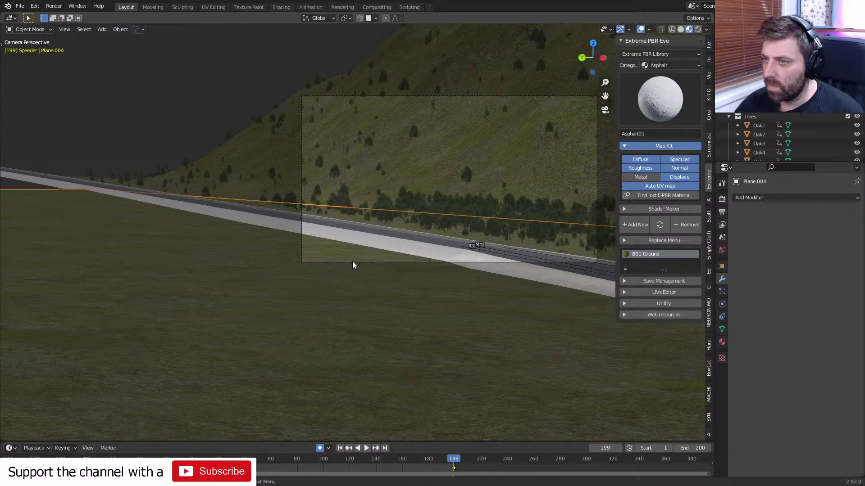
key(Tab)
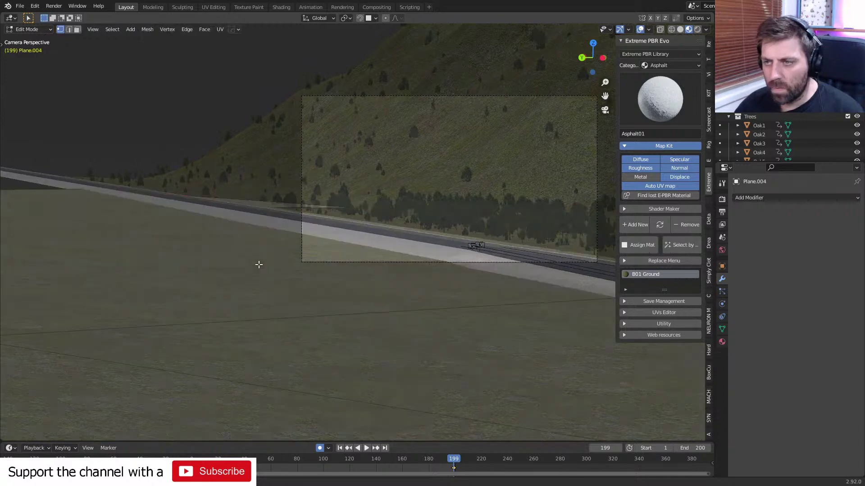
scroll(524, 293, down, 2)
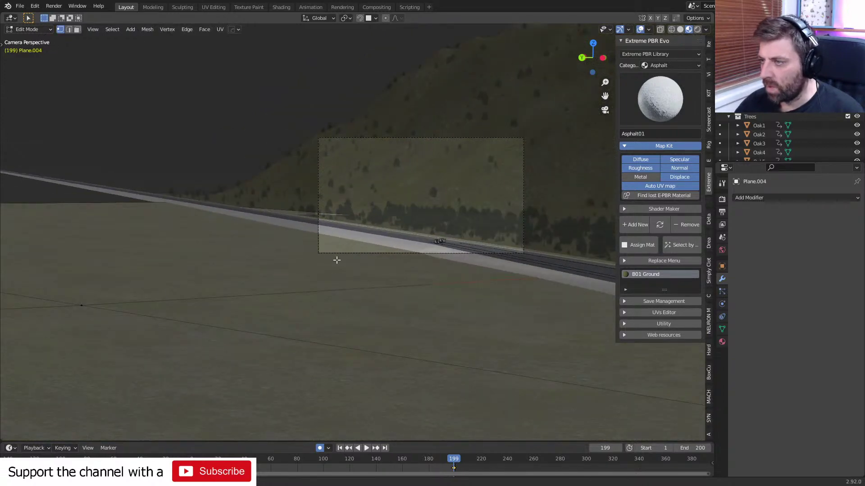
Add a loop cut across the ground plane, slide it near the camera frame's lower edge, and switch to wireframe shading.
key(g)
key(g)
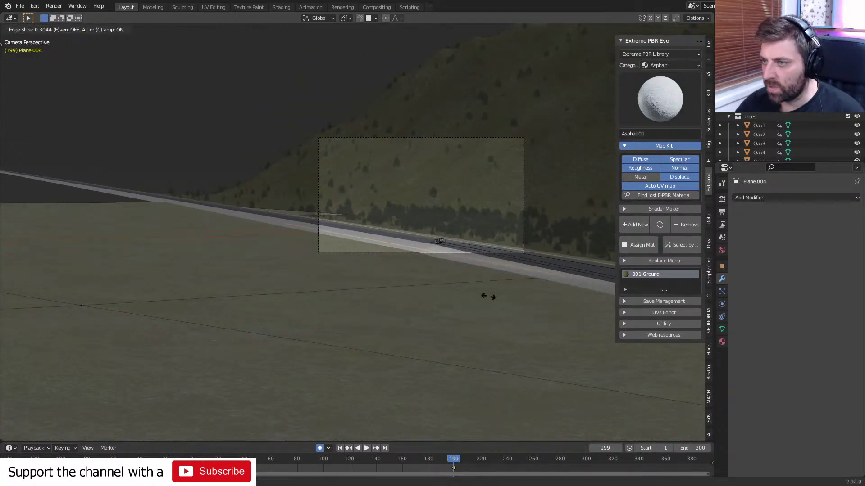
click(540, 322)
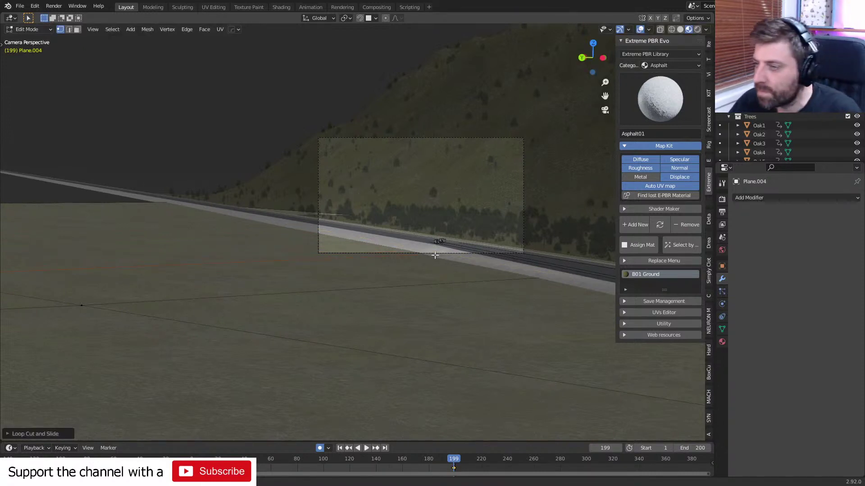
key(z)
key(w)
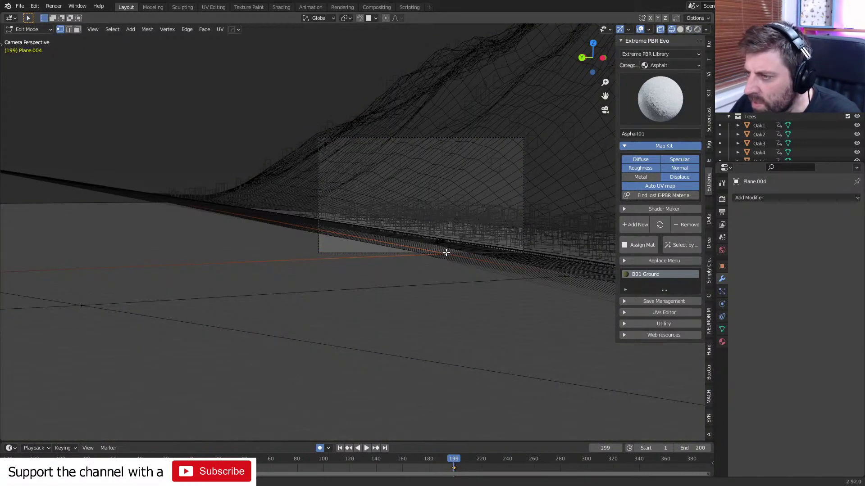
Return to solid shading and raise the selected ground plane geometry by the camera frame's lower edge about 3.9 m along Z.
key(z)
click(513, 253)
scroll(517, 286, up, 2)
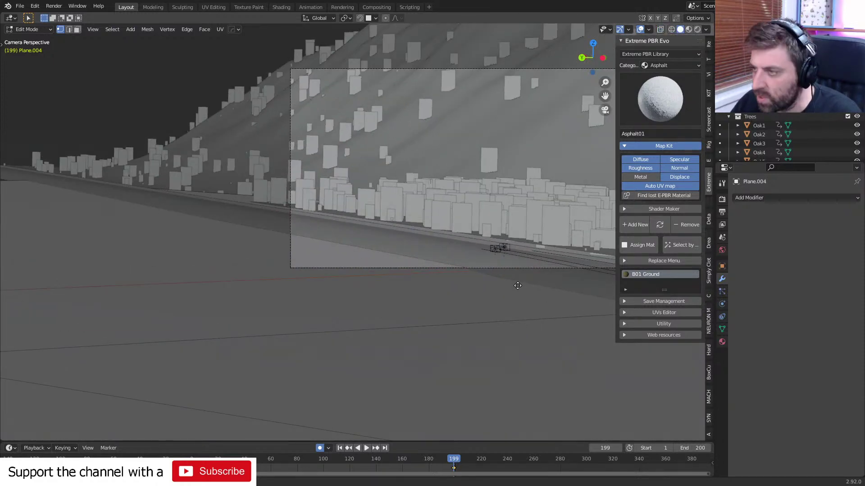
key(g)
key(z)
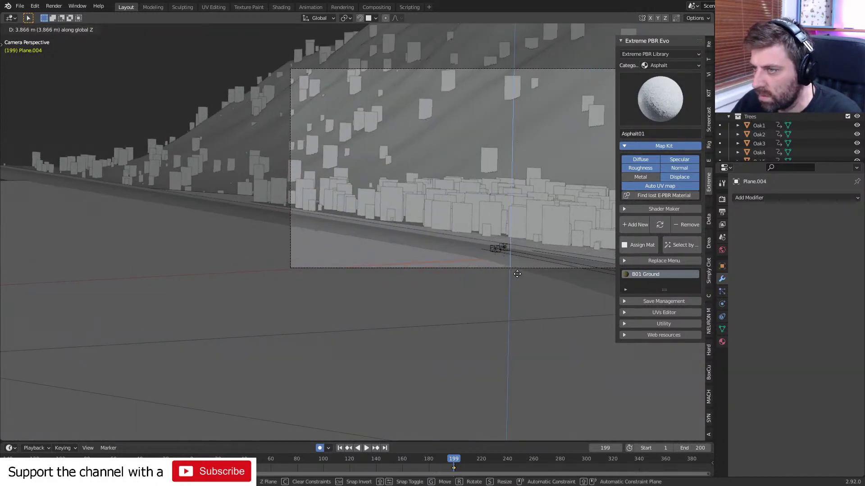
click(517, 274)
Lower the ground plane's outer corner vertex farthest from the road along Z.
middle_drag(513, 273, 455, 325)
key(Tab)
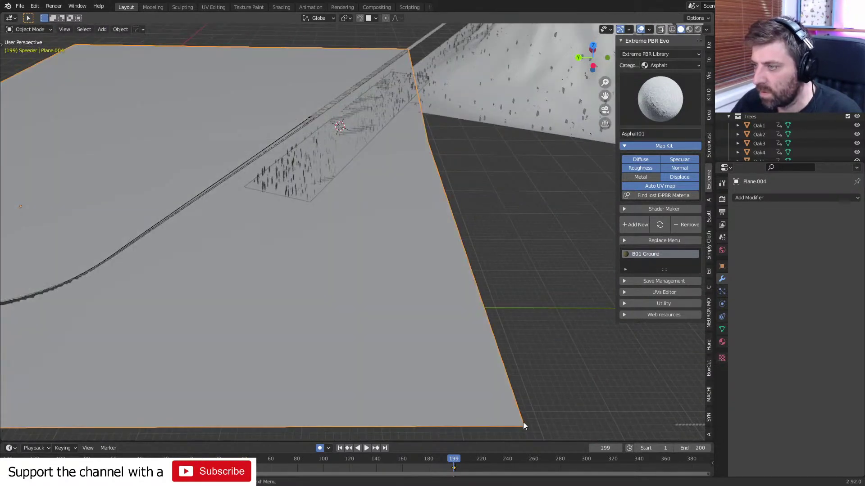
scroll(527, 425, down, 3)
middle_drag(525, 420, 470, 310)
key(Tab)
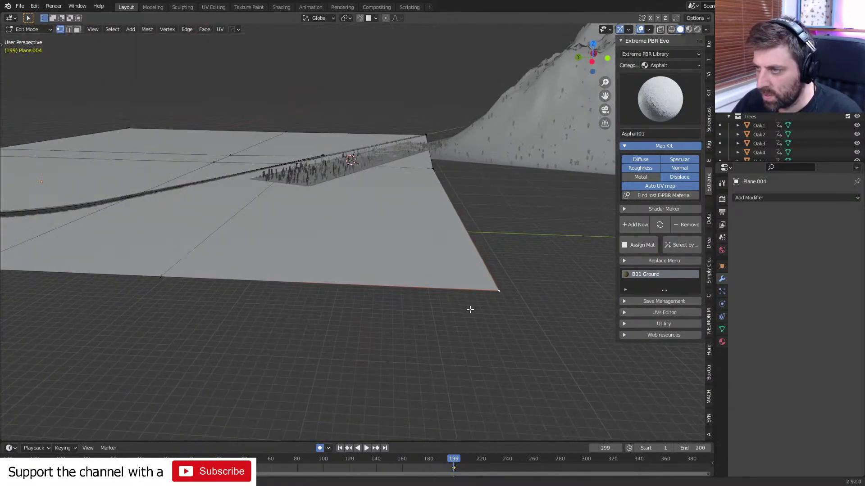
key(g)
key(z)
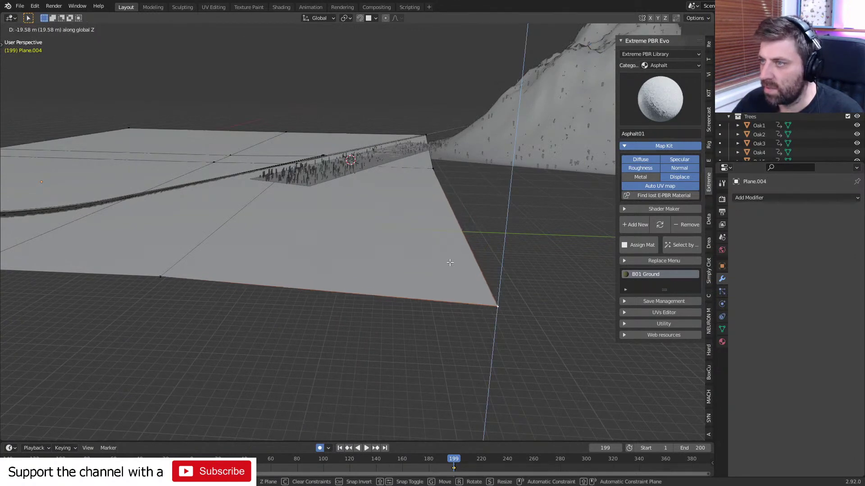
click(466, 321)
Lower the vertex on the ground plane's outer edge near the mountain along Z.
click(434, 170)
middle_drag(434, 170, 434, 192)
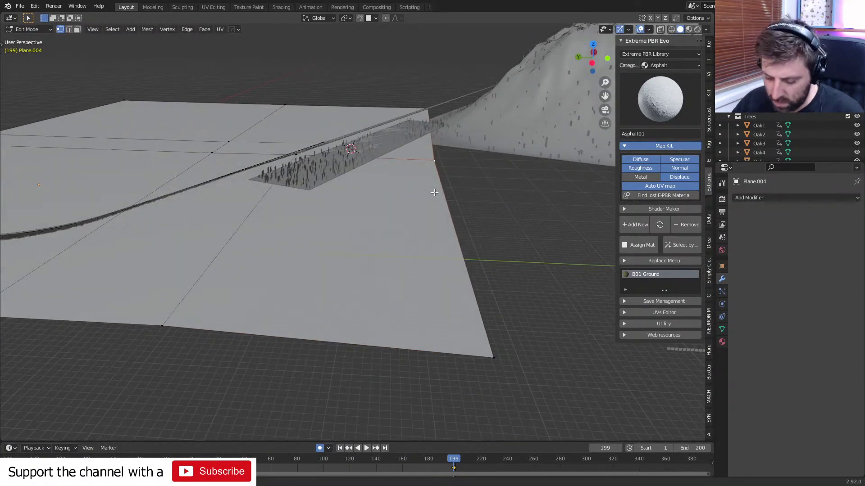
key(g)
key(z)
click(434, 201)
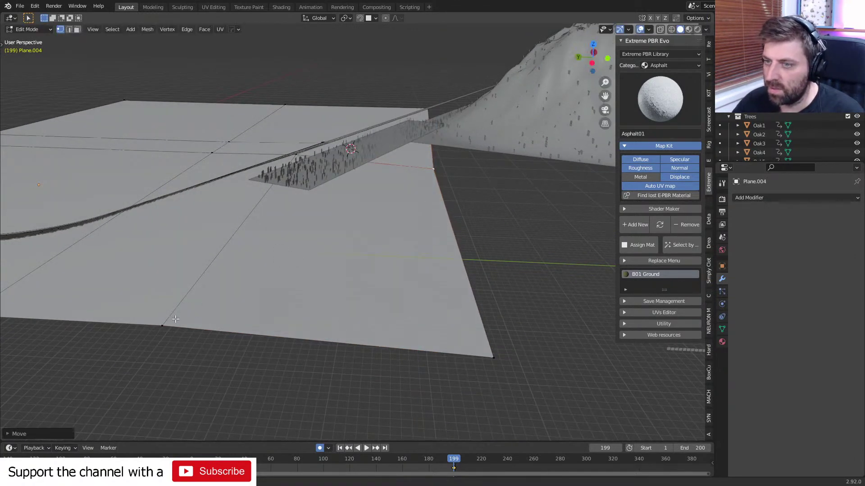
Inspect the reshaped ground through the scene camera and play the animation from frame 100.
key(Tab)
key(KP_0)
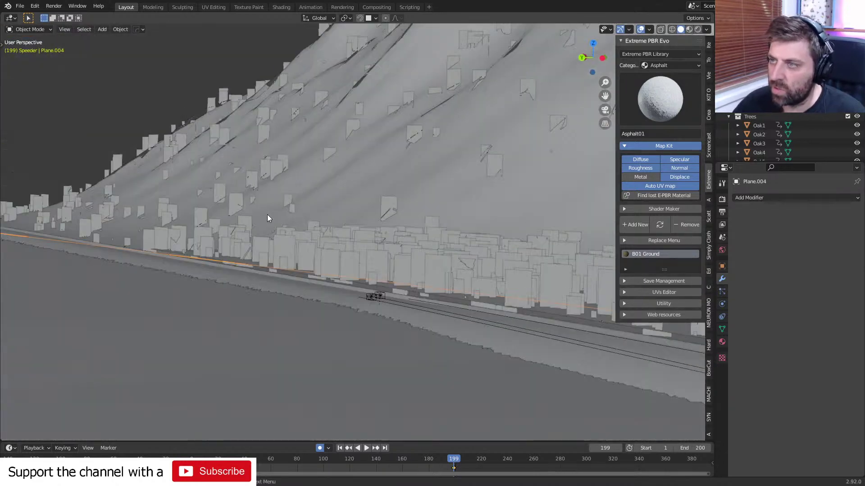
shift+middle_drag(367, 245, 328, 196)
click(536, 82)
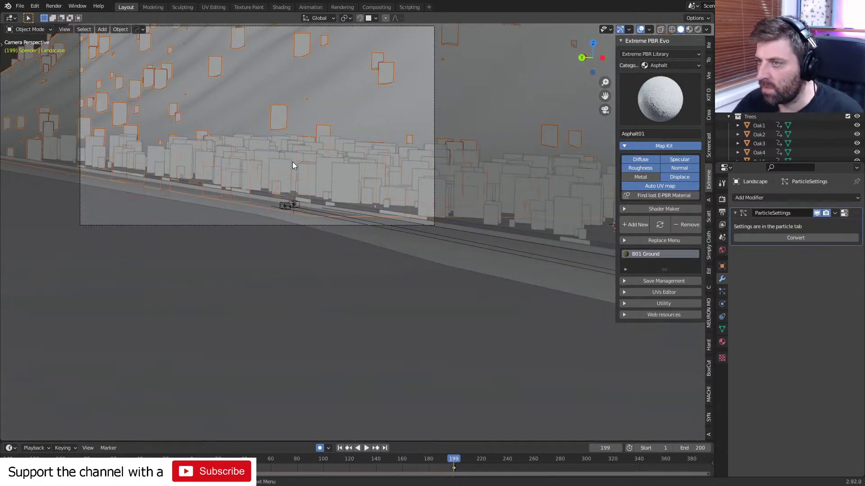
scroll(293, 161, down, 4)
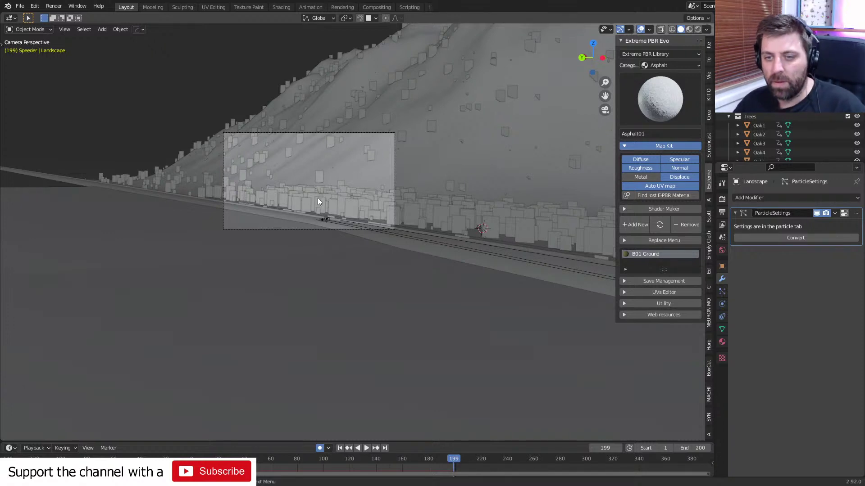
scroll(284, 299, down, 2)
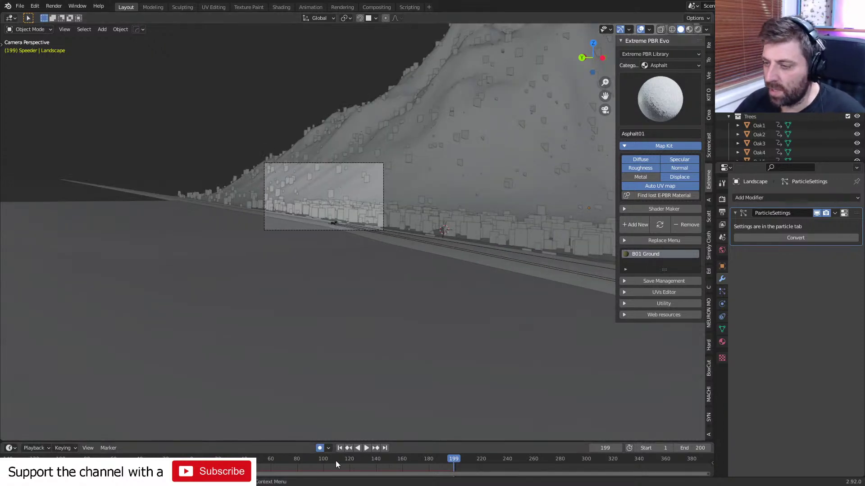
click(336, 460)
key(space)
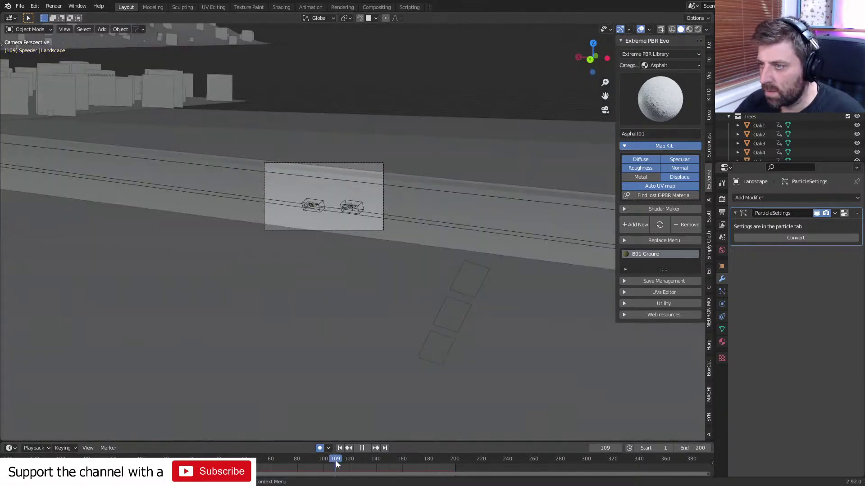
click(323, 460)
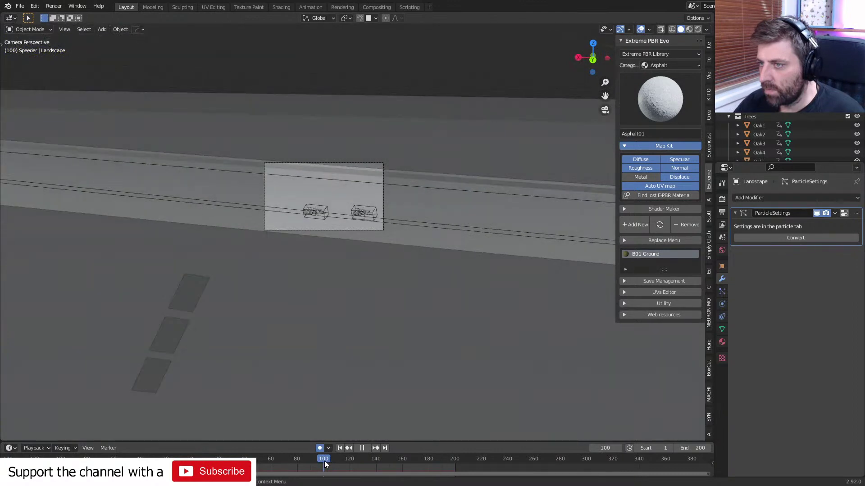
key(space)
Select the arrow decal lying on the ground beside the road and display the scene in Material Preview shading.
mouse_move(297, 307)
middle_down()
mouse_move(288, 312)
mouse_move(315, 310)
mouse_move(303, 313)
middle_up()
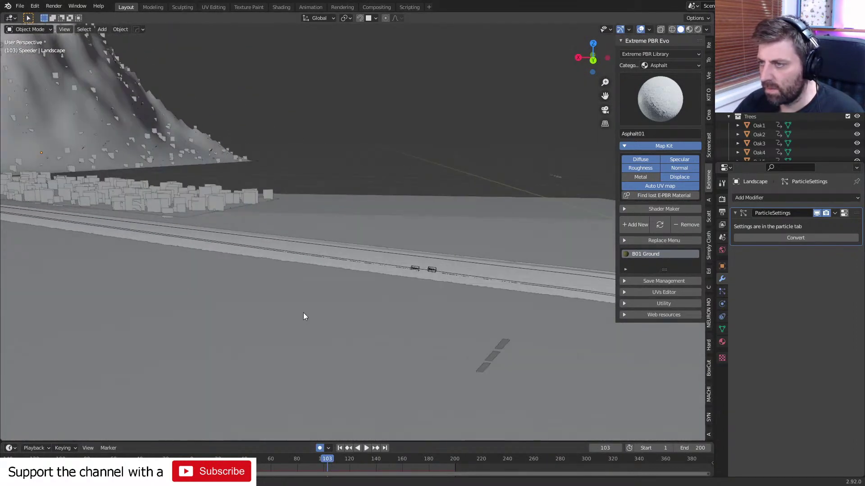
click(502, 346)
middle_drag(492, 345, 409, 335)
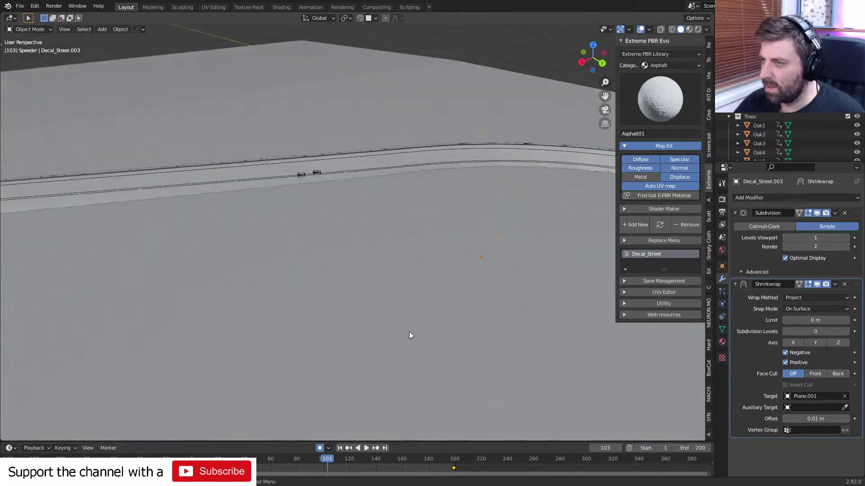
key(Tab)
key(Tab)
middle_drag(445, 298, 416, 293)
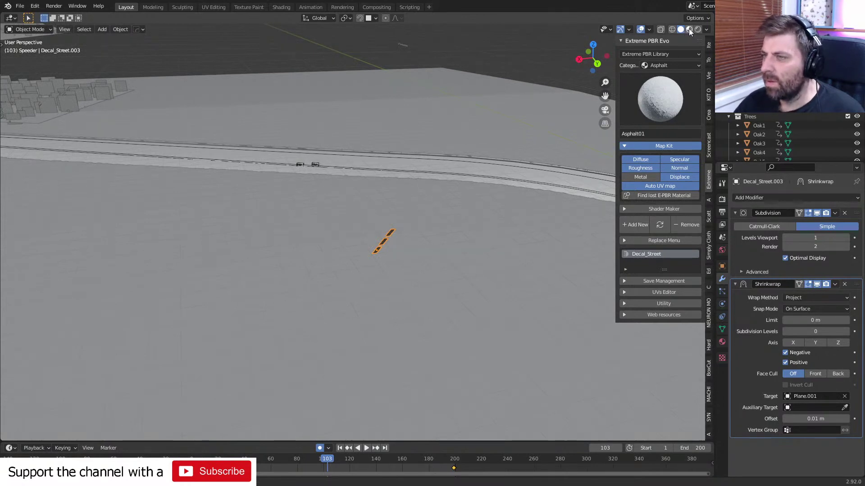
key(z)
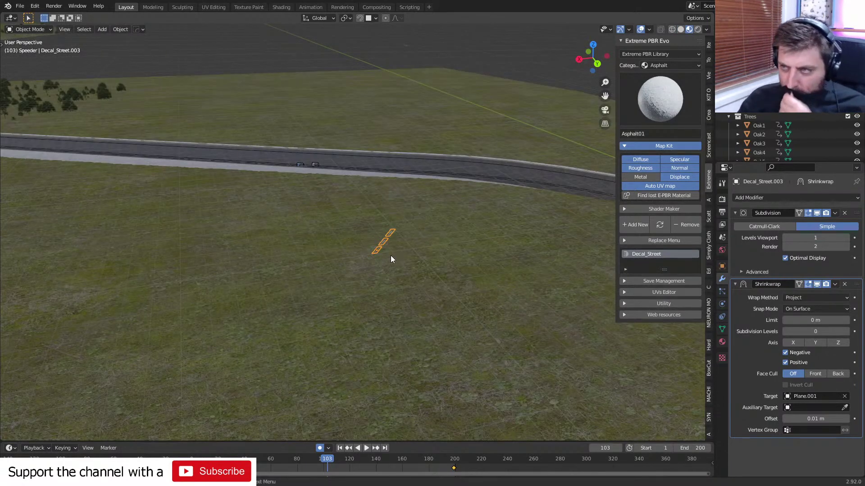
Rotate the arrow decal in the view so its row of arrows runs roughly parallel to the road.
middle_drag(391, 255, 339, 253)
scroll(339, 253, up, 1)
shift+middle_drag(185, 220, 327, 249)
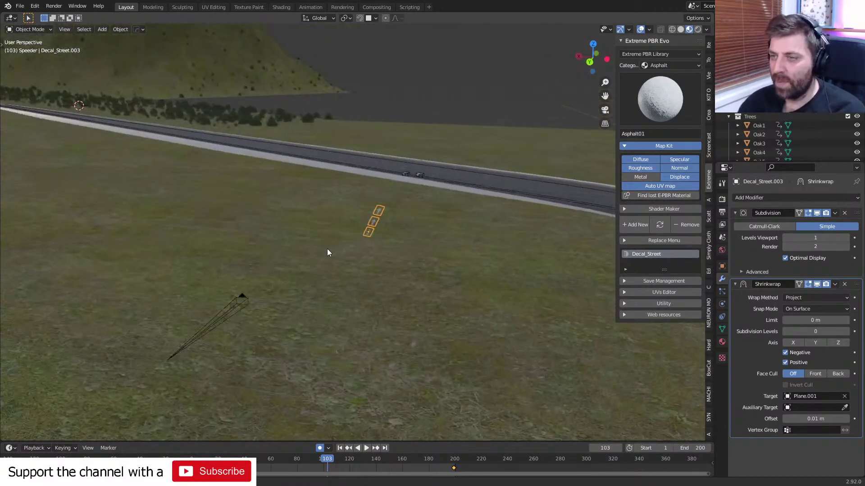
key(r)
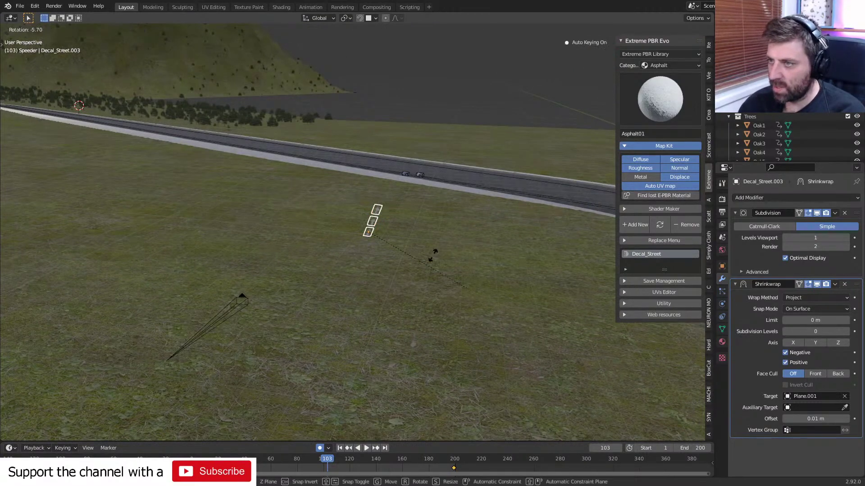
right_click(497, 298)
key(r)
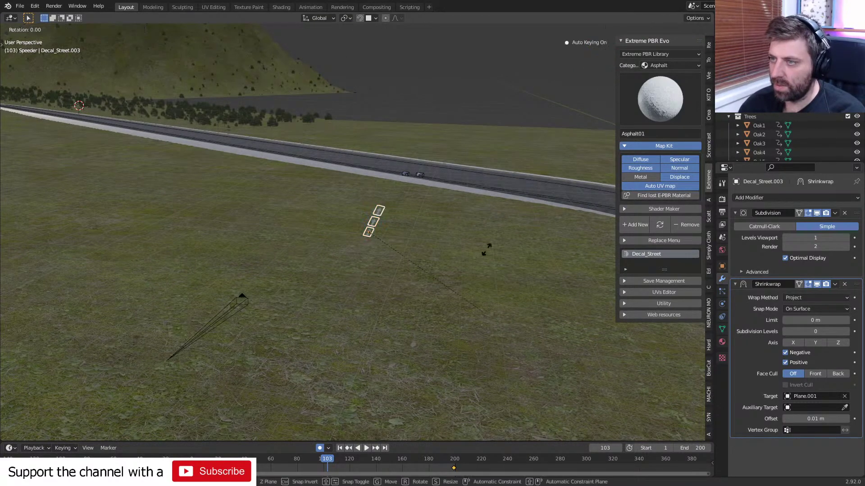
click(404, 219)
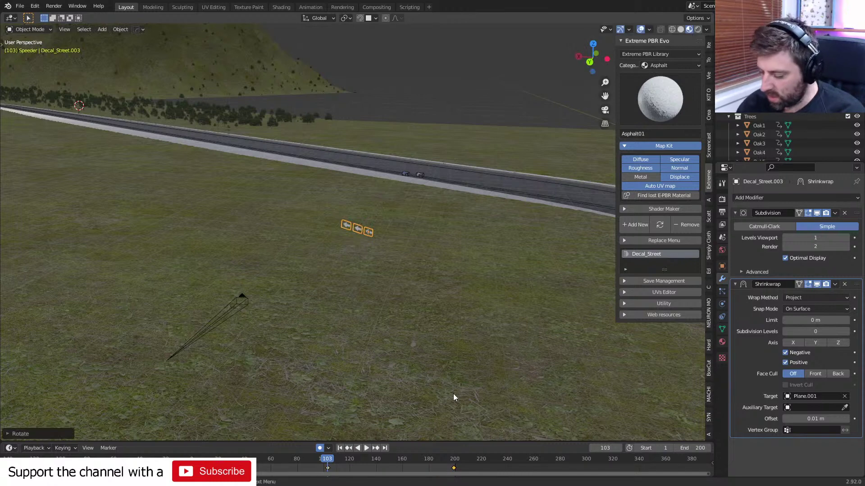
Move the arrow decal in top view onto the road just ahead of the two speeders.
key(KP_7)
scroll(453, 393, down, 3)
key(g)
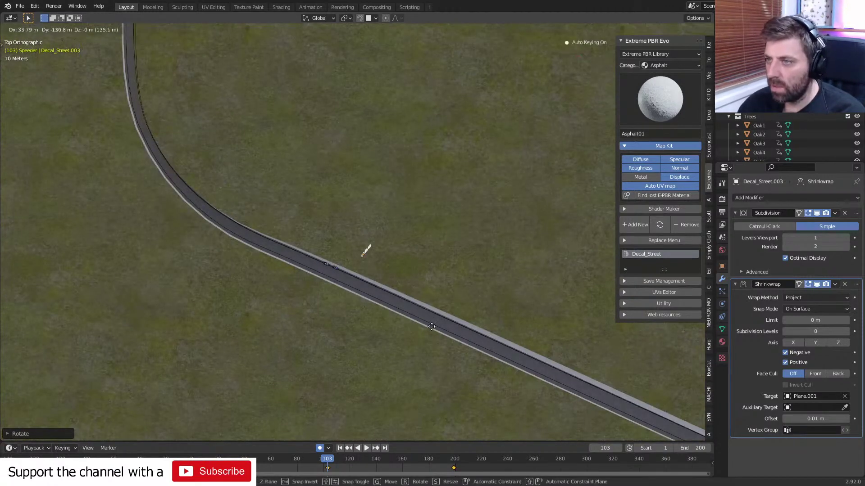
click(397, 279)
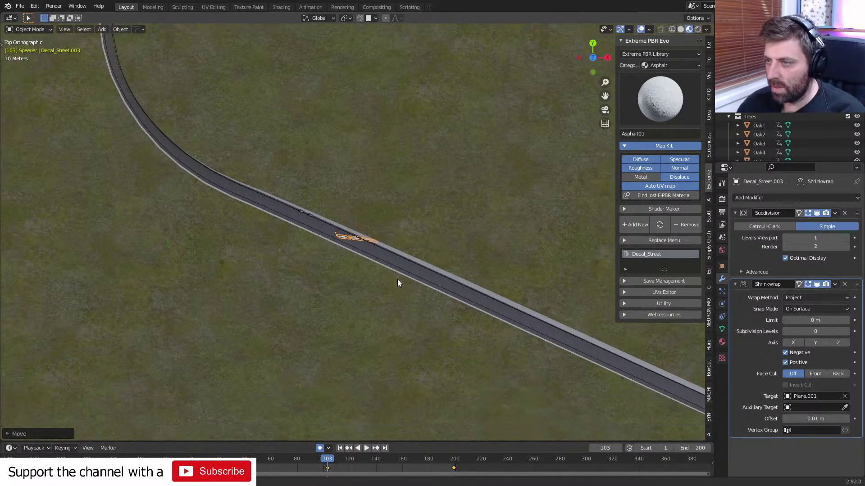
Rotate the arrow decal in top view to line its arrows up with the road's direction.
scroll(397, 279, up, 3)
key(r)
click(424, 344)
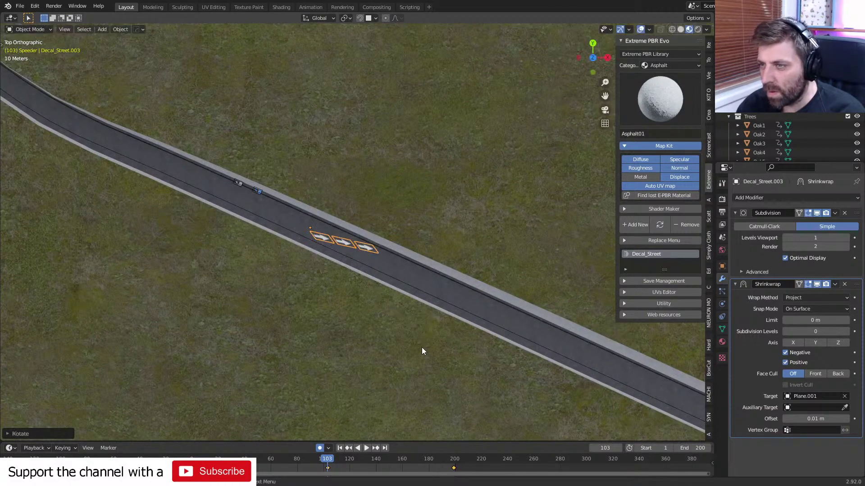
scroll(411, 287, up, 3)
key(r)
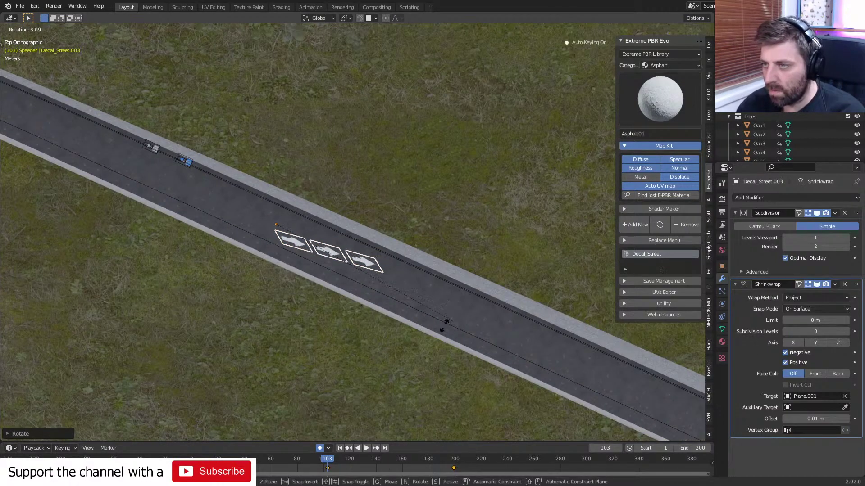
click(421, 329)
Turn off the Shrinkwrap modifier's viewport display and rotate the arrow decal freely to follow the road.
middle_drag(421, 329, 344, 240)
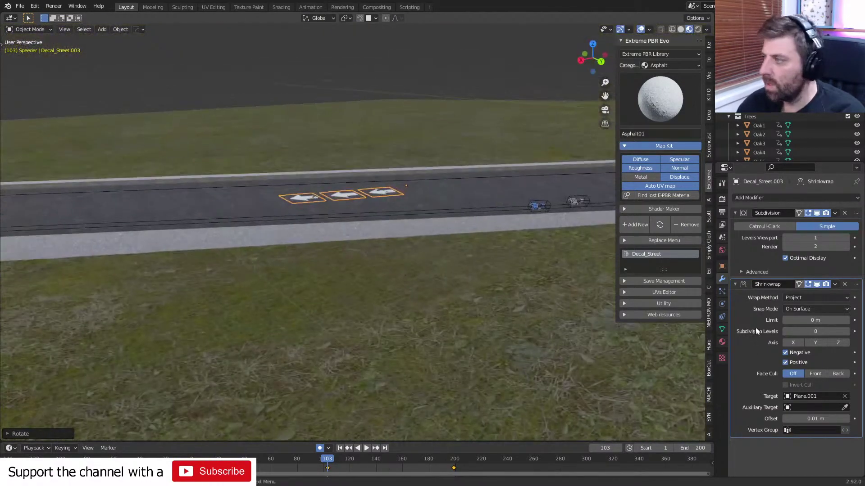
click(817, 285)
middle_drag(422, 315, 394, 296)
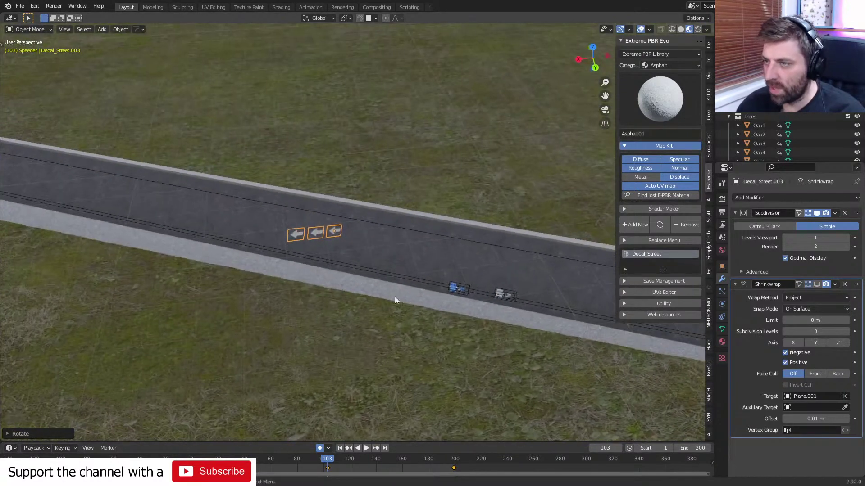
key(r)
key(x)
key(x)
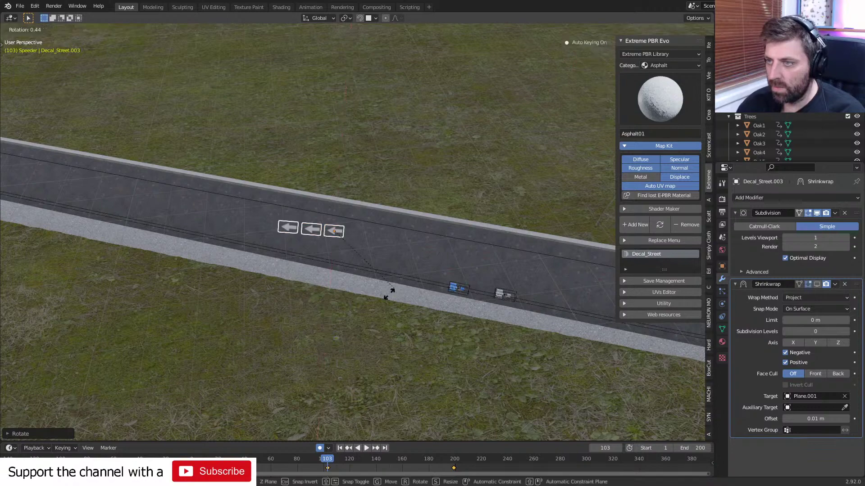
click(387, 292)
Rotate the arrow decal about 12.5° around its local X axis to bring it closer to the road's slope.
middle_drag(388, 293, 350, 245)
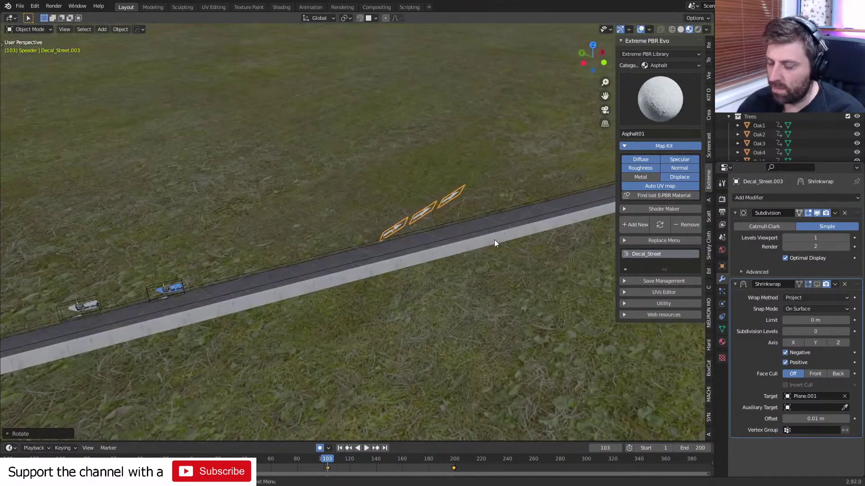
key(r)
key(x)
key(x)
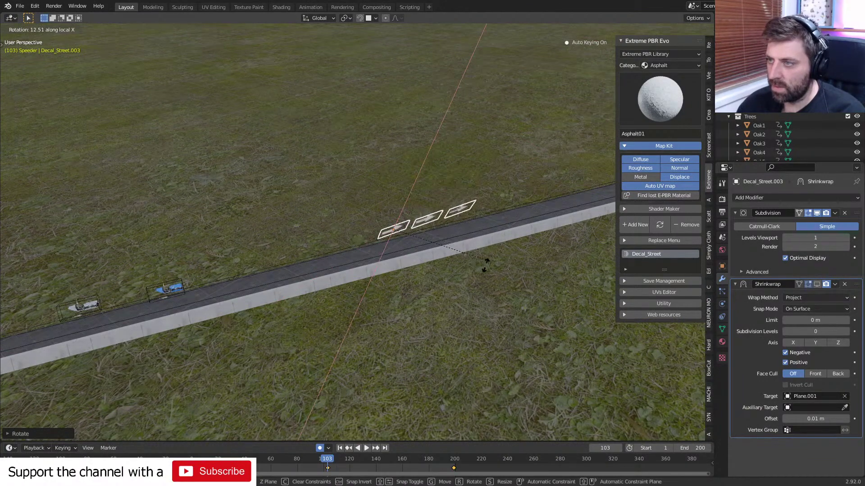
click(483, 269)
Tilt the arrow decal freely while looking along the road to adjust its sideways lean.
middle_drag(482, 269, 427, 231)
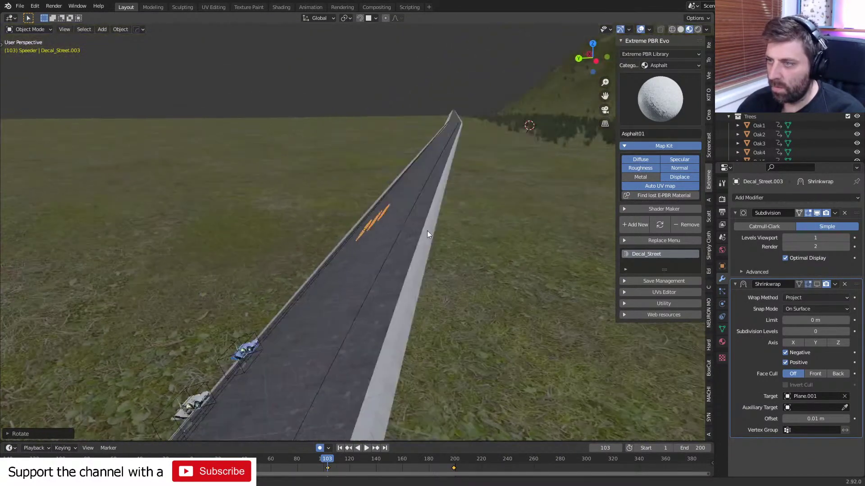
key(r)
click(456, 272)
middle_drag(457, 272, 462, 258)
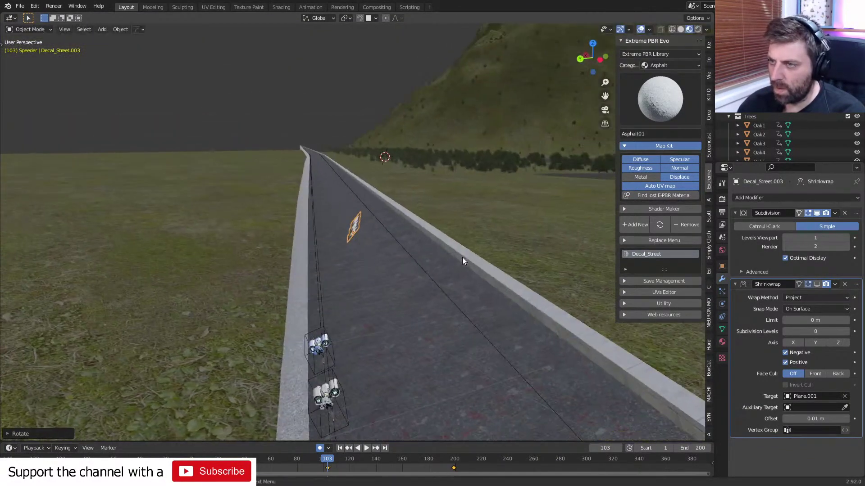
Rotate the arrow decal around the Z axis to turn its arrows along the road.
key(r)
key(y)
key(y)
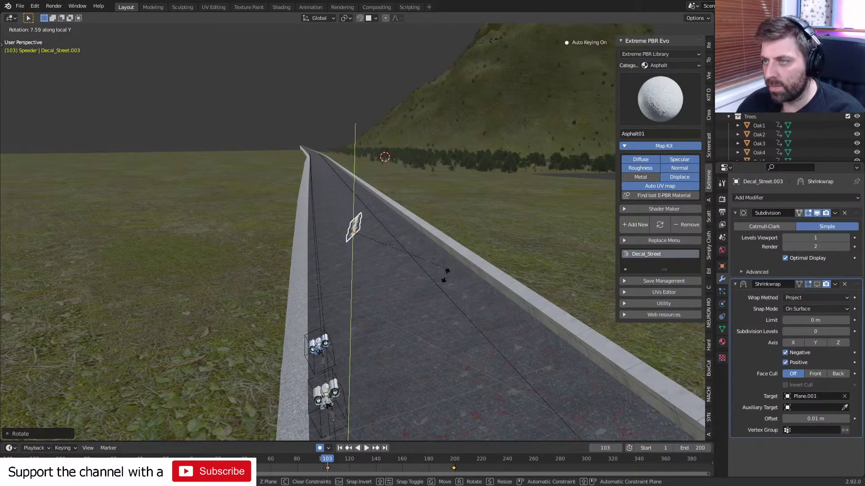
key(z)
key(z)
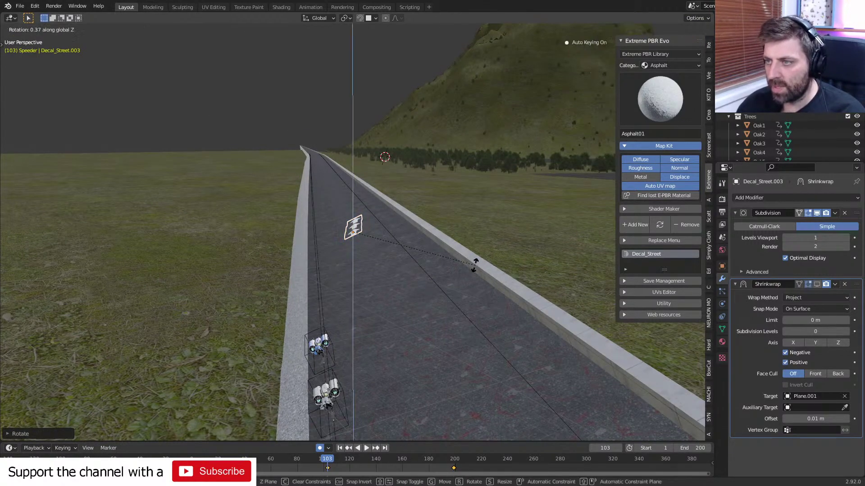
click(479, 255)
Scale the arrow decal freely and check how its arrows sit along the road.
key(s)
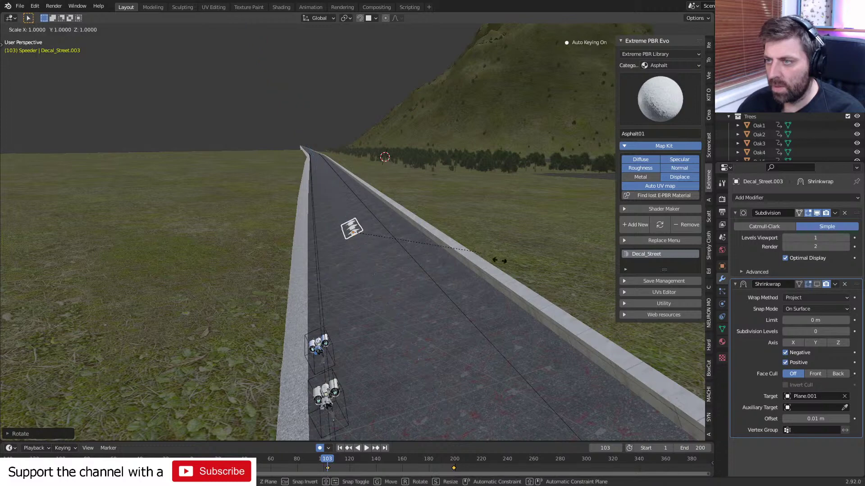
click(495, 257)
middle_drag(495, 258, 599, 271)
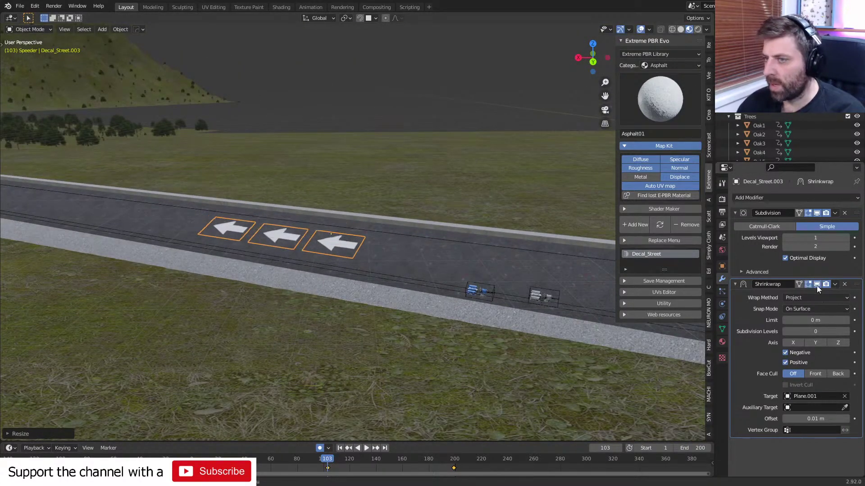
middle_drag(407, 277, 491, 293)
Play the animation through the scene camera and pause it at frame 59.
key(KP_0)
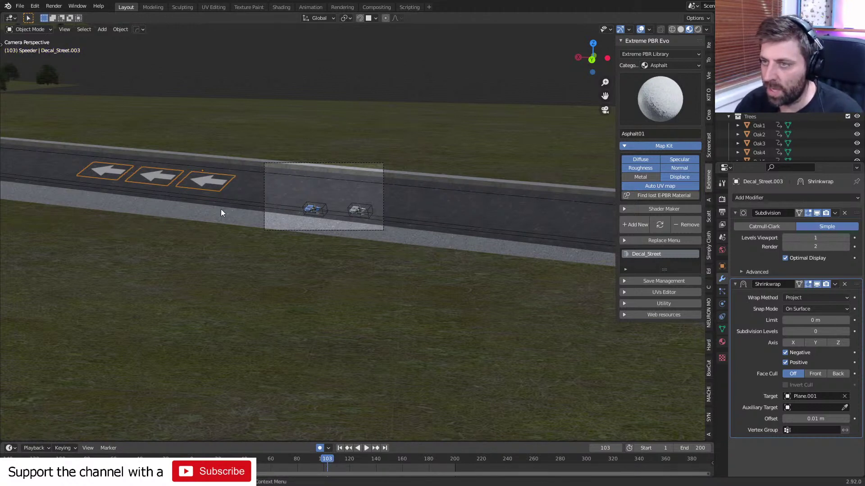
key(space)
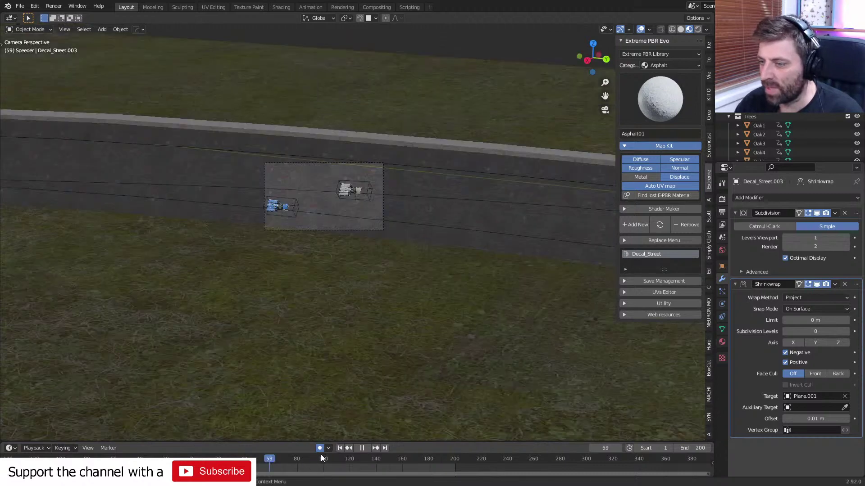
key(space)
Select the camera and advance to its keyframe at frame 60.
click(322, 334)
click(339, 259)
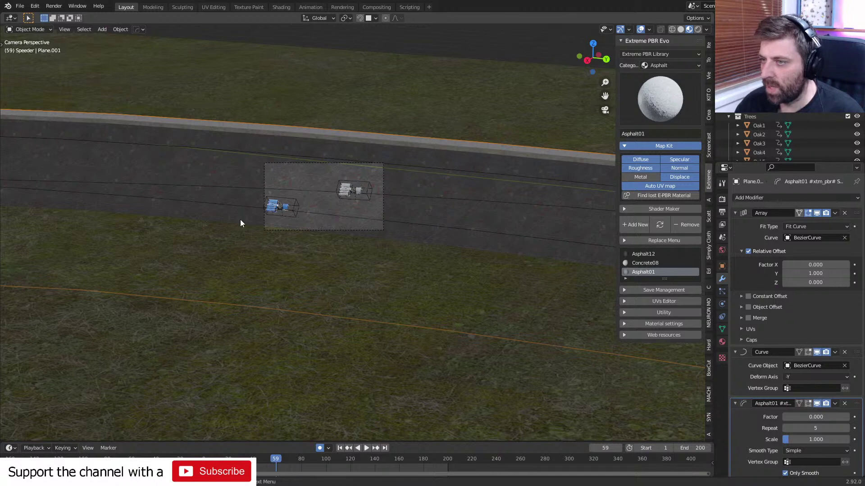
click(138, 339)
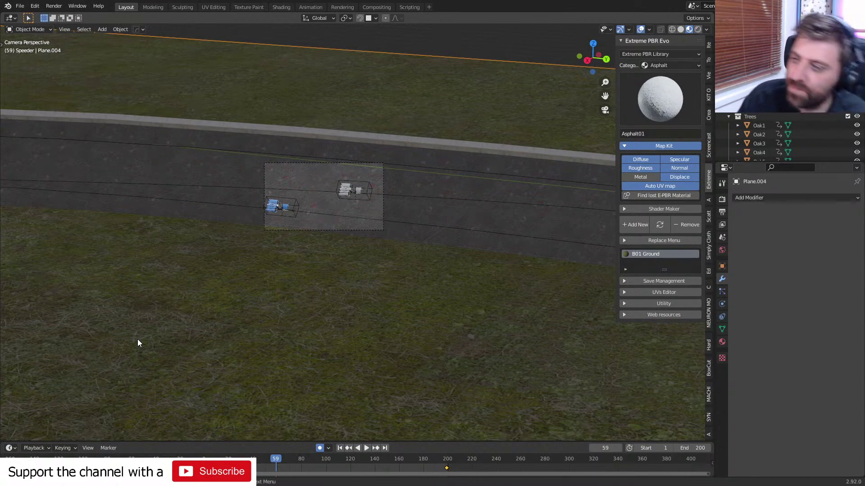
click(320, 231)
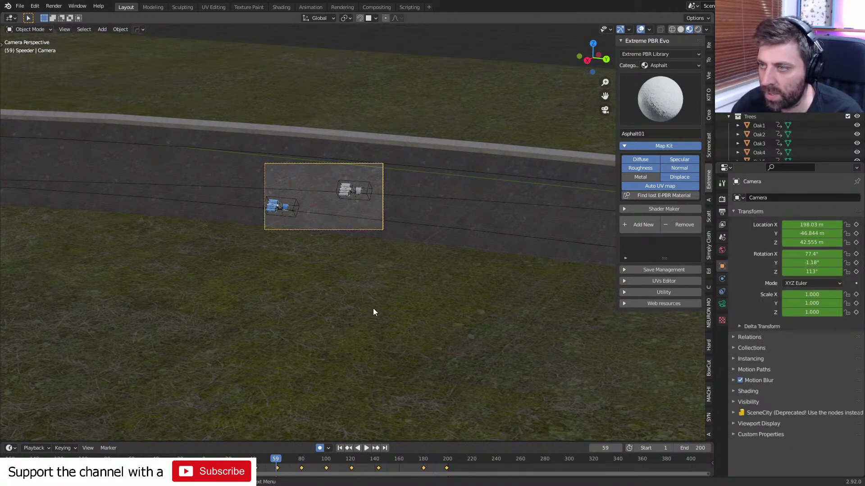
key(Right)
key(g)
key(y)
key(y)
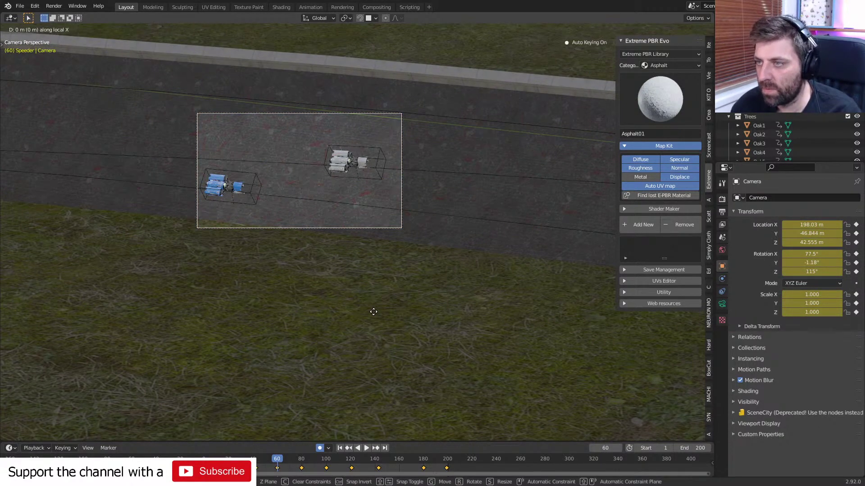
key(x)
key(x)
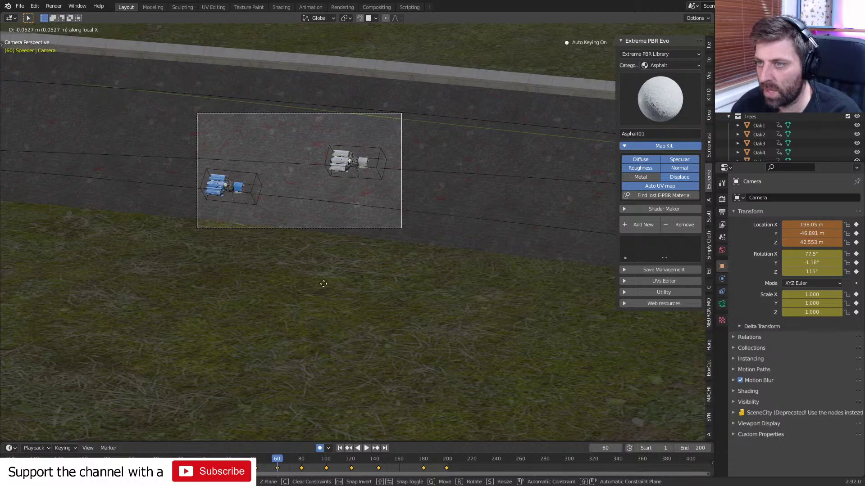
key(y)
key(y)
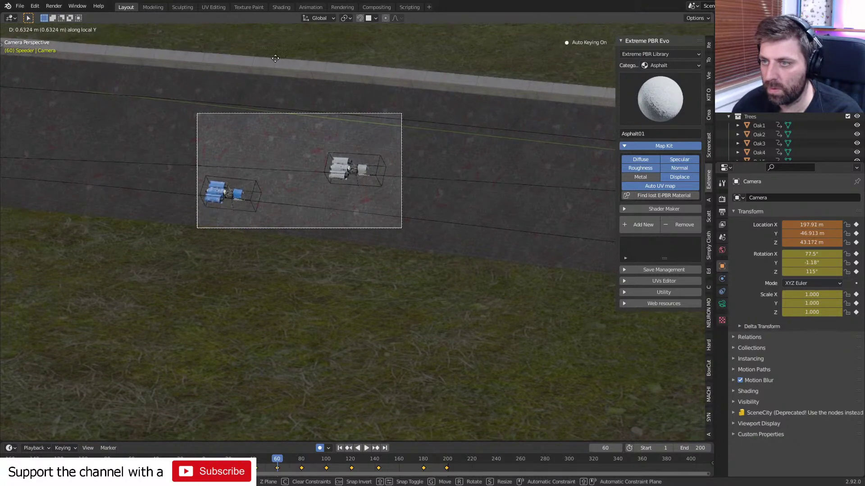
click(295, 409)
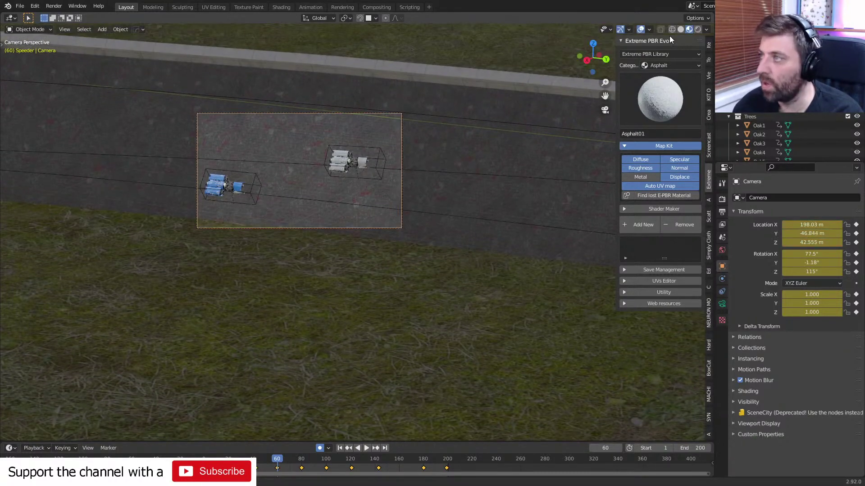
key(g)
key(y)
key(y)
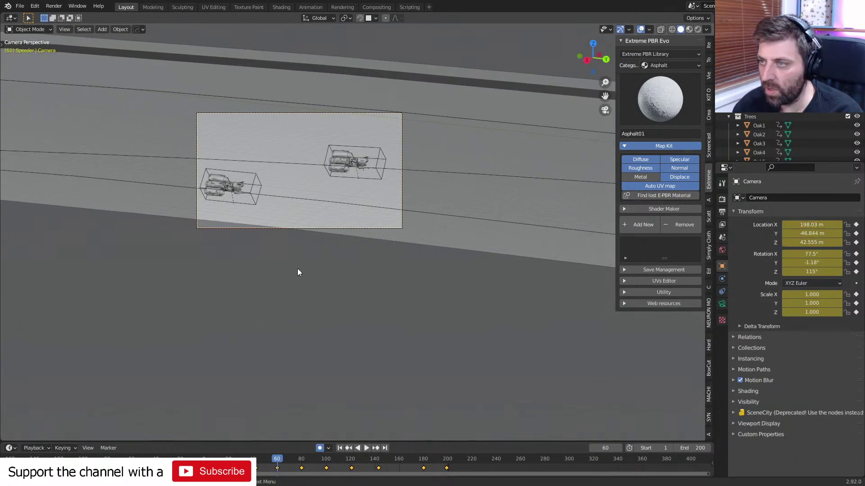
key(Escape)
key(r)
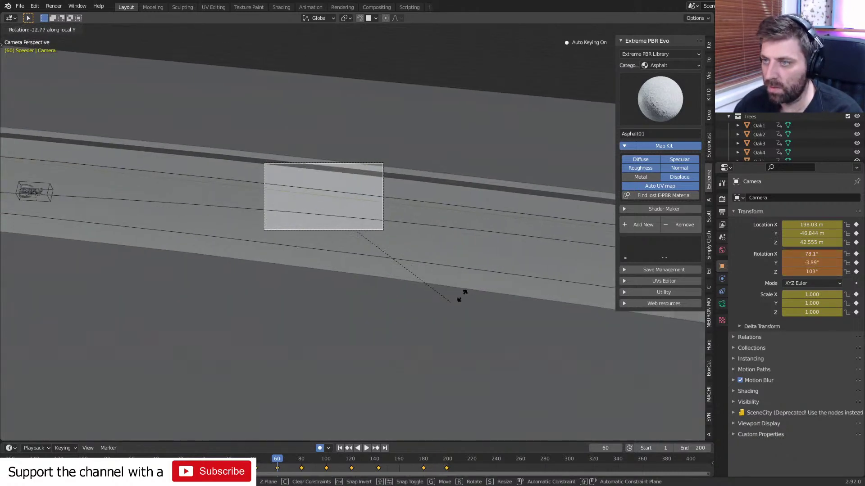
key(Escape)
Raise the camera about 1.3 m along its local Y axis at frame 60.
key(g)
key(x)
key(x)
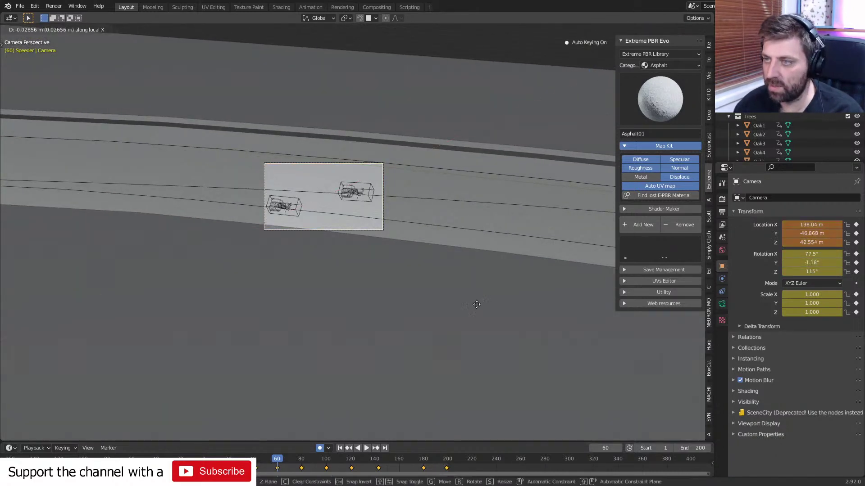
key(y)
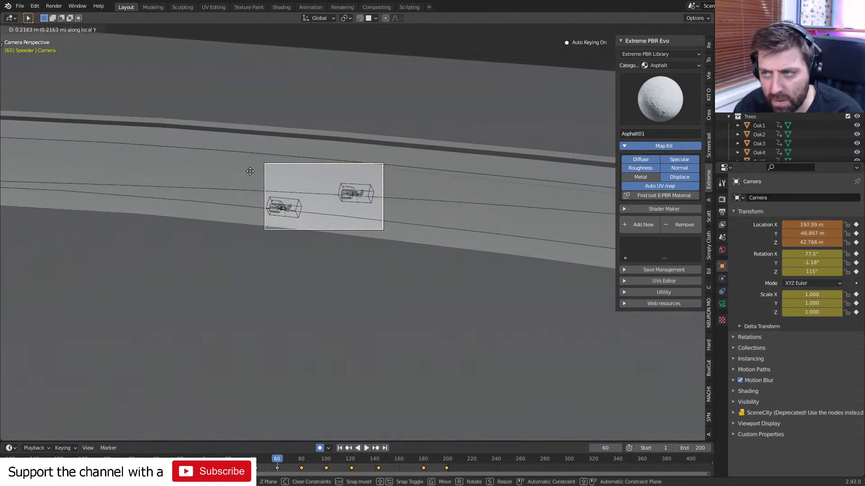
click(372, 406)
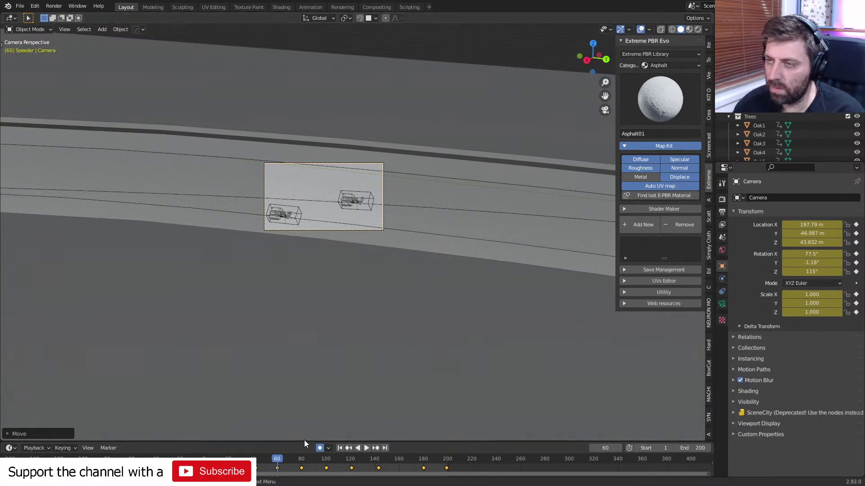
Step through the camera's keyframes up to frame 180 and go back to frame 143 to review the framing.
key(Up)
key(Up)
key(Up)
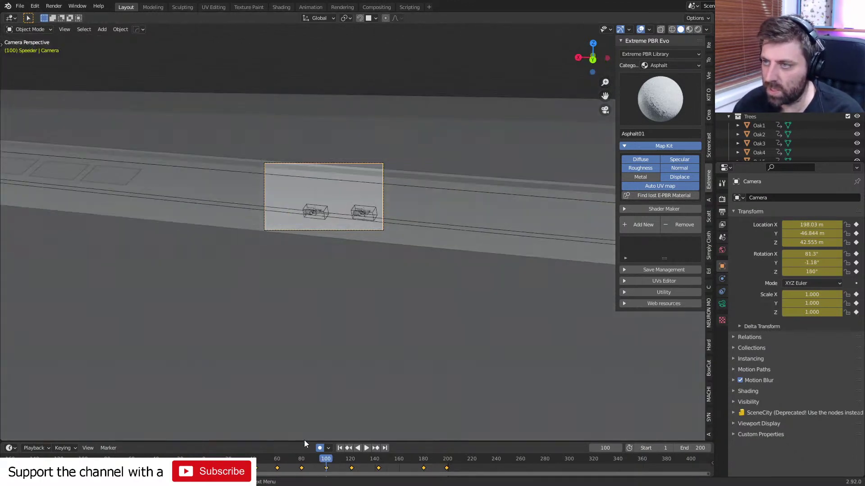
key(Up)
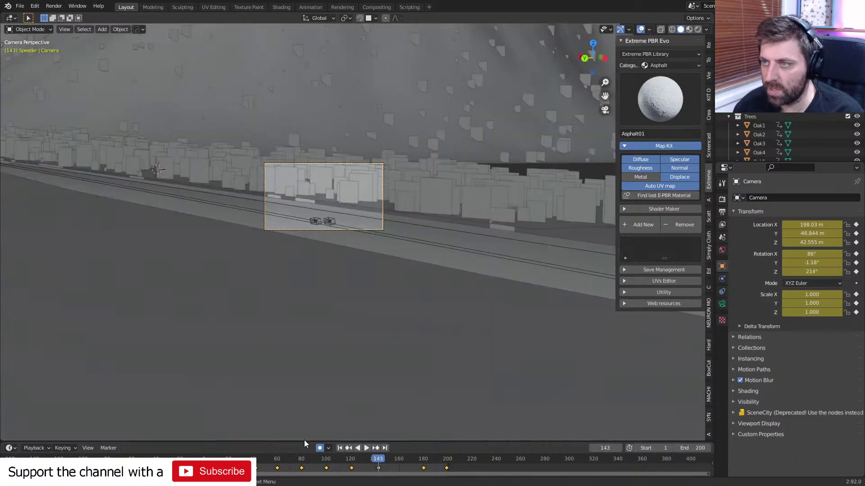
key(Up)
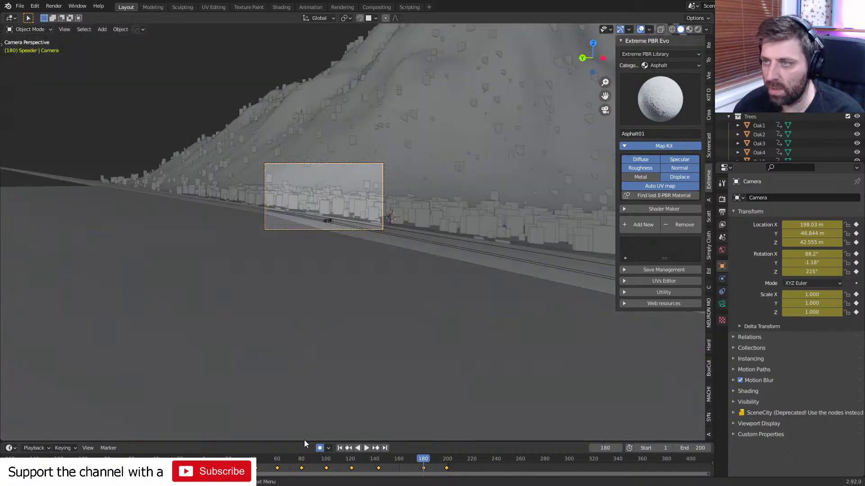
key(Down)
Select the tree-covered ground plane behind the road, render frame 143 for inspection and close the render.
scroll(324, 270, up, 5)
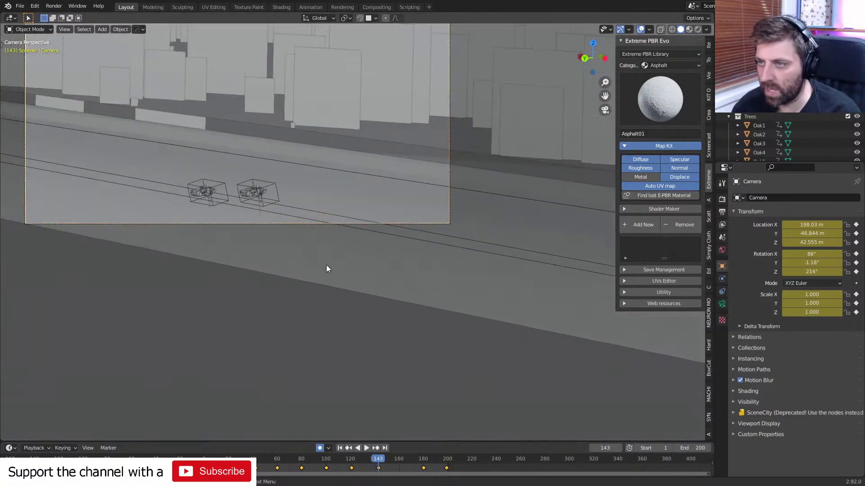
click(177, 119)
middle_drag(331, 153, 433, 189)
key(F12)
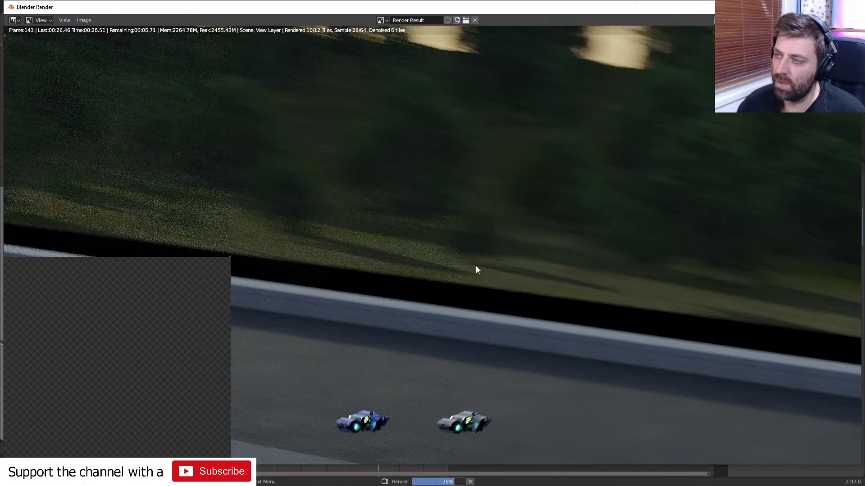
scroll(473, 266, down, 3)
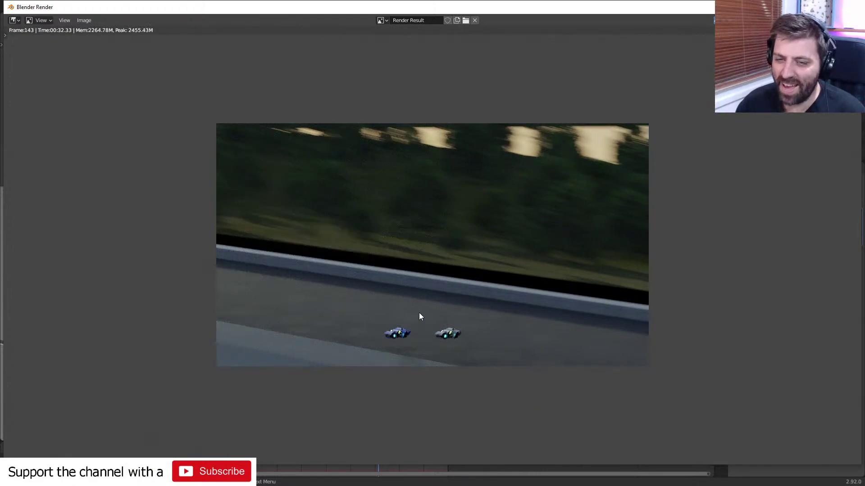
key(Escape)
Move the tree plane's road-side edge loop up to the road border in Edit Mode, using the top view.
middle_drag(445, 252, 399, 266)
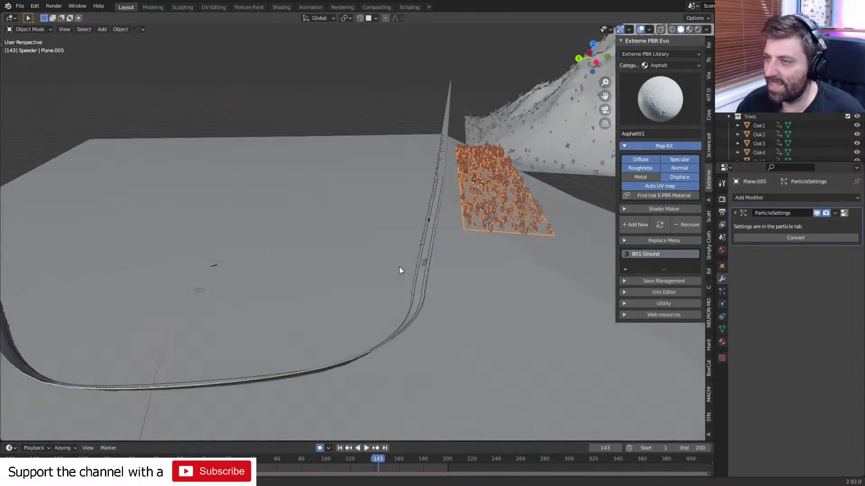
scroll(399, 266, up, 4)
middle_drag(516, 244, 352, 306)
key(Tab)
key(2)
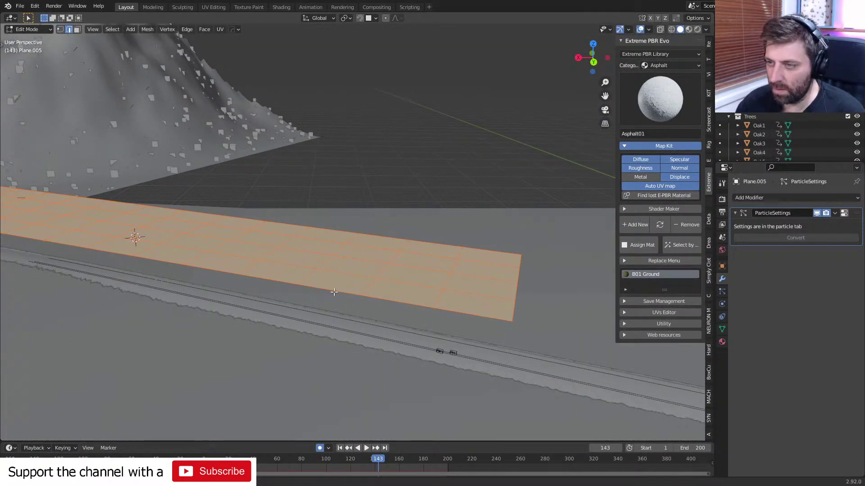
alt+click(334, 292)
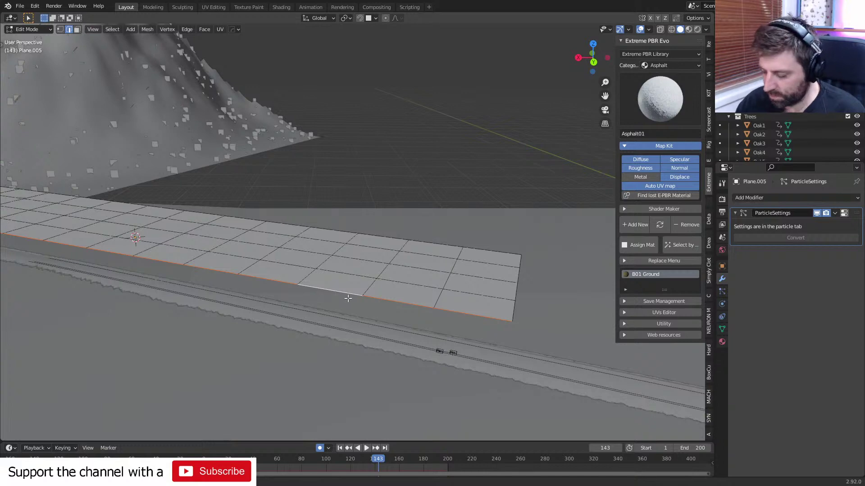
key(KP_7)
key(KP_Decimal)
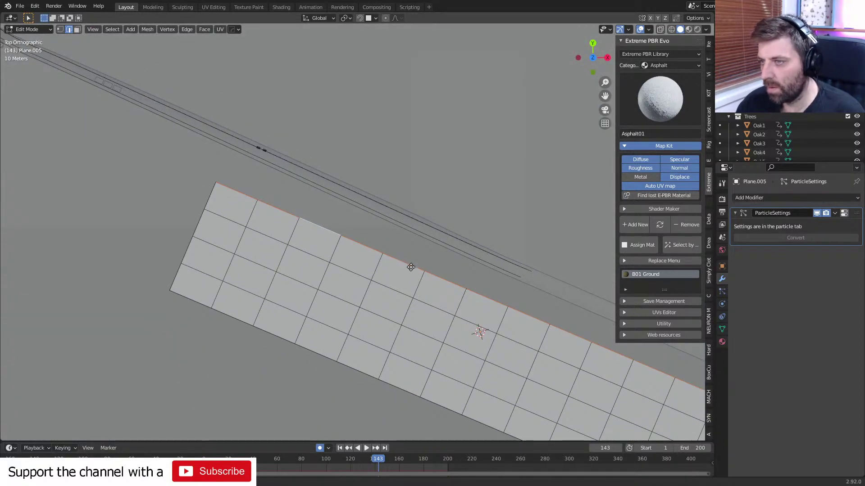
key(g)
click(602, 330)
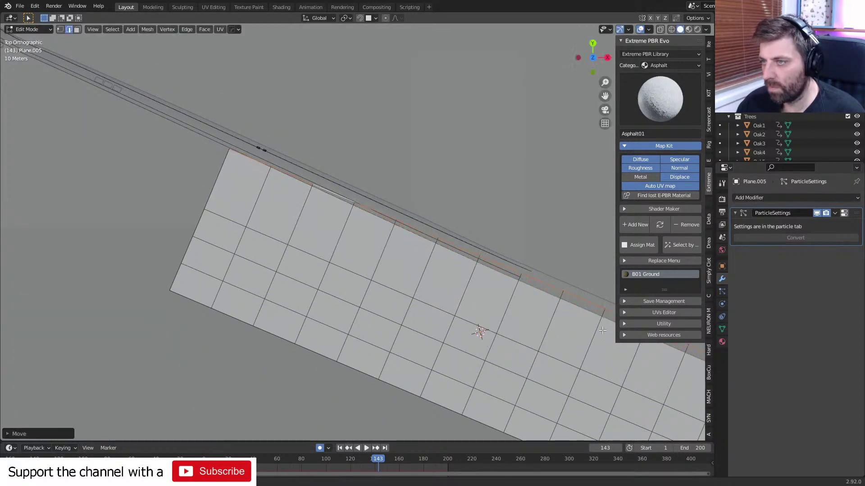
Check the extended tree plane against the road through the camera and return to Object Mode.
middle_drag(543, 338, 457, 216)
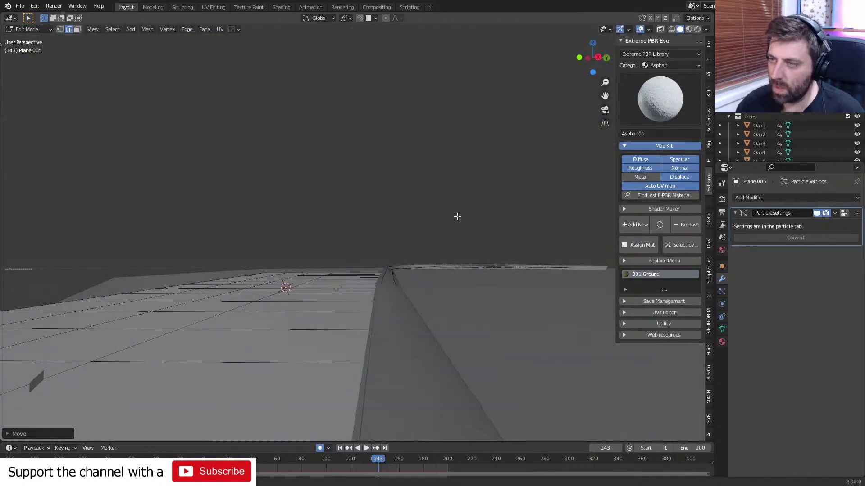
key(KP_0)
scroll(494, 294, down, 1)
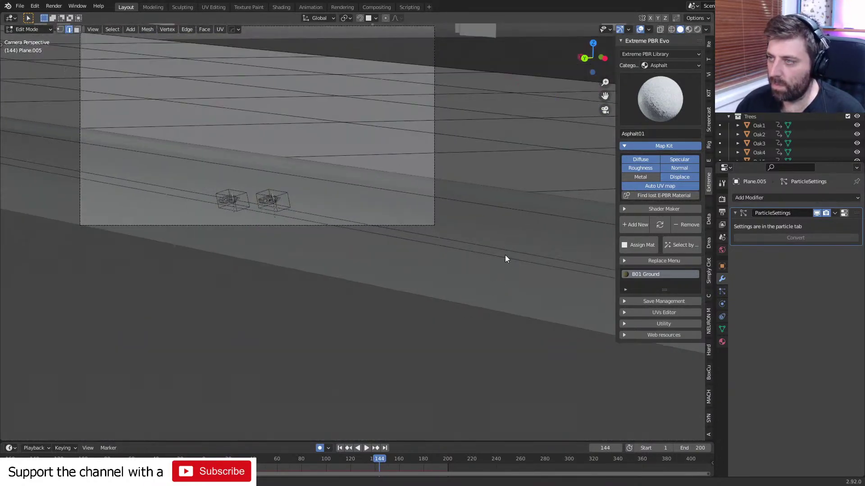
key(Tab)
shift+middle_drag(506, 255, 320, 253)
scroll(392, 257, down, 3)
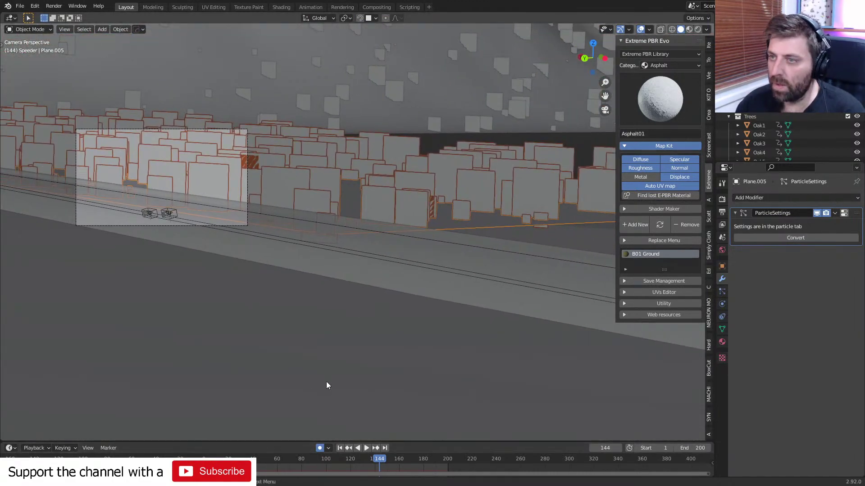
Go to frame 123 and render it to inspect the ground behind the road barrier.
click(369, 458)
key(space)
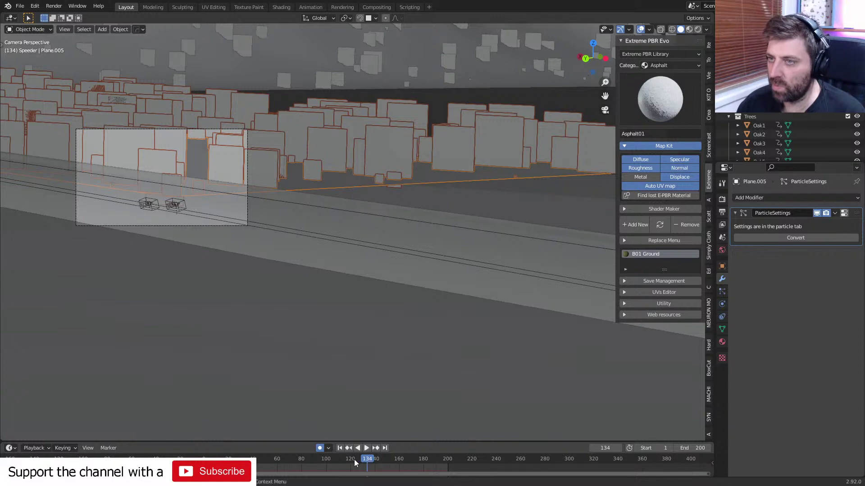
click(354, 460)
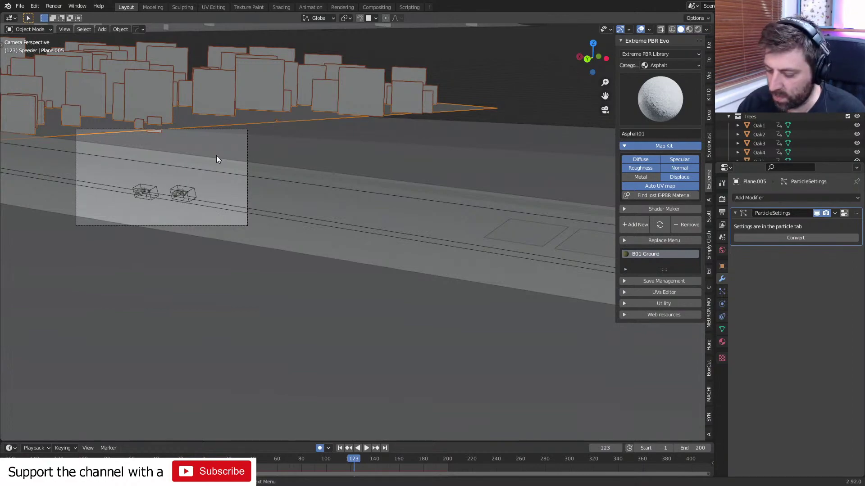
key(F12)
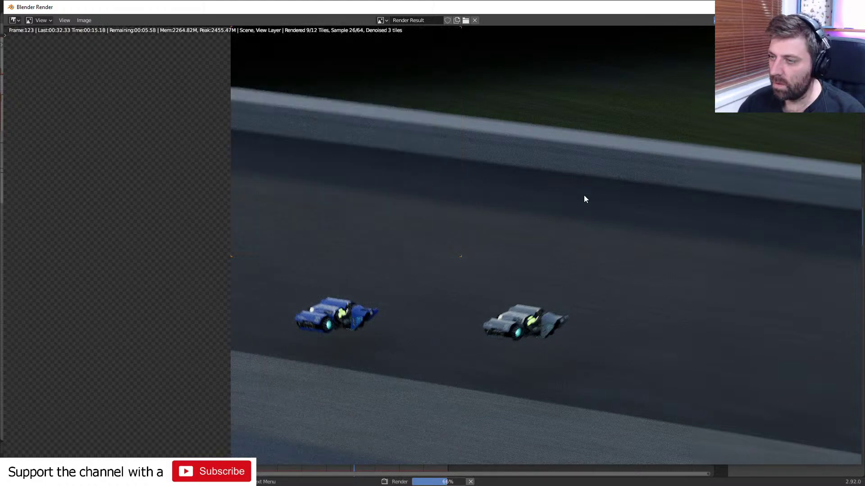
scroll(543, 235, down, 2)
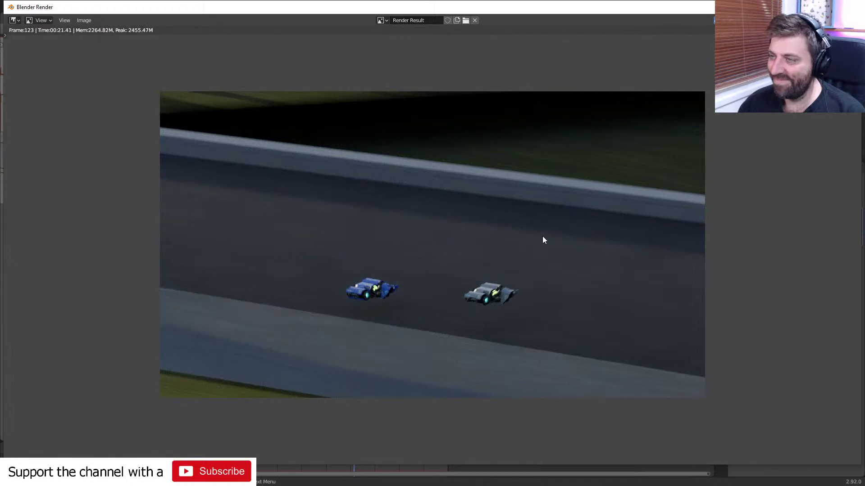
scroll(543, 237, down, 3)
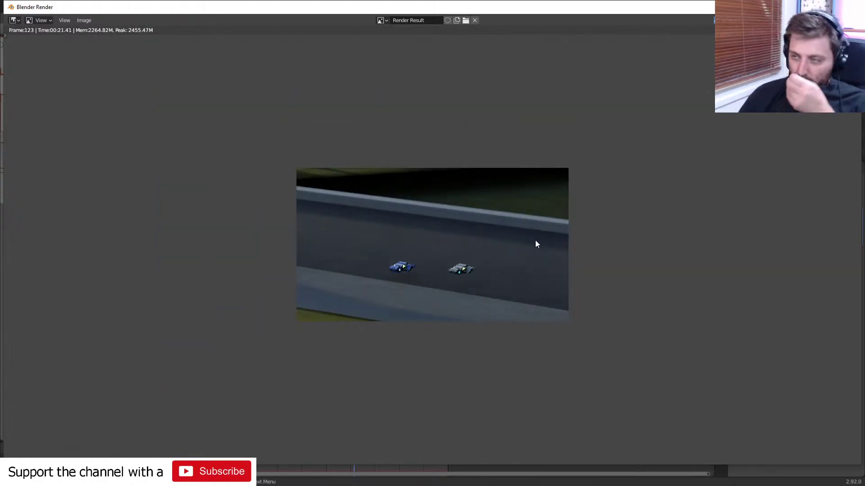
Close the finished render, go to frame 69 and render it to inspect the two speeders against the road.
key(Escape)
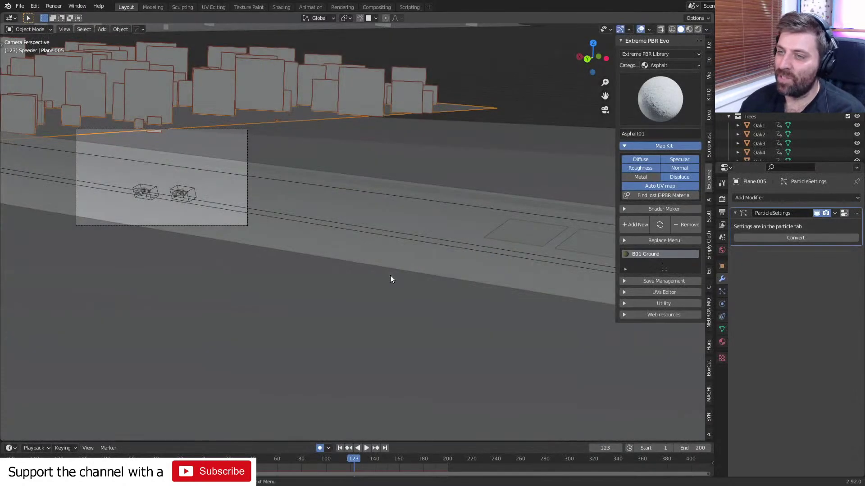
click(323, 459)
key(space)
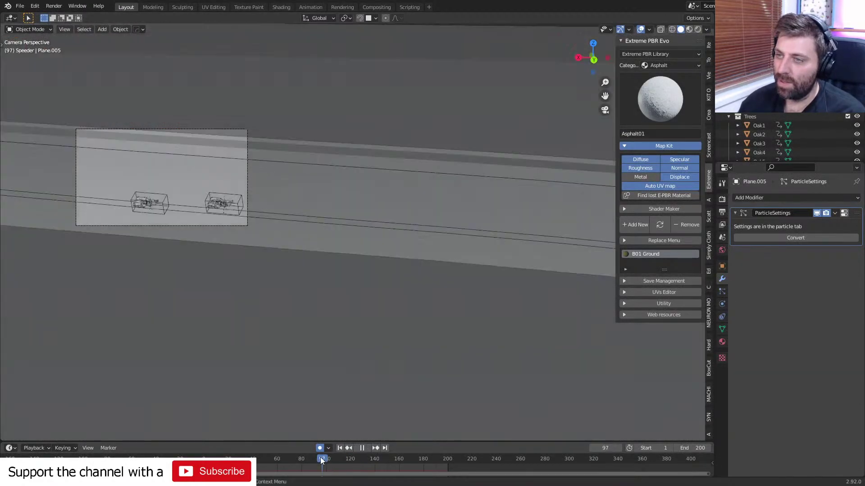
click(287, 458)
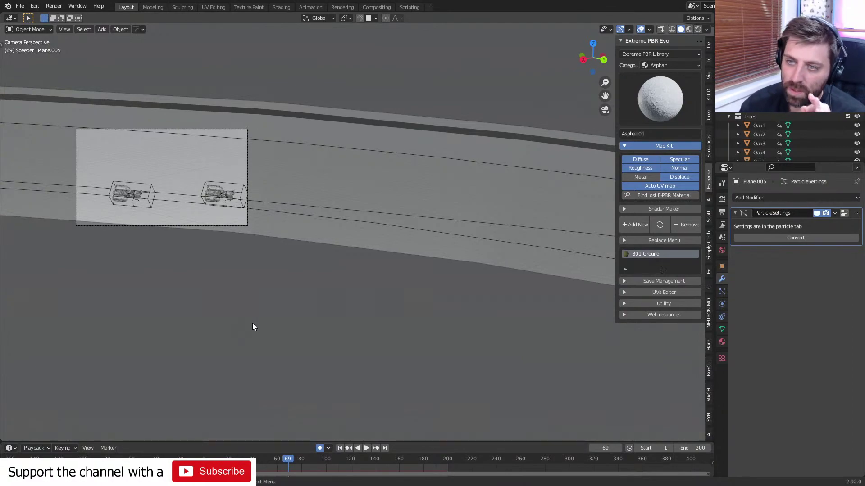
key(F12)
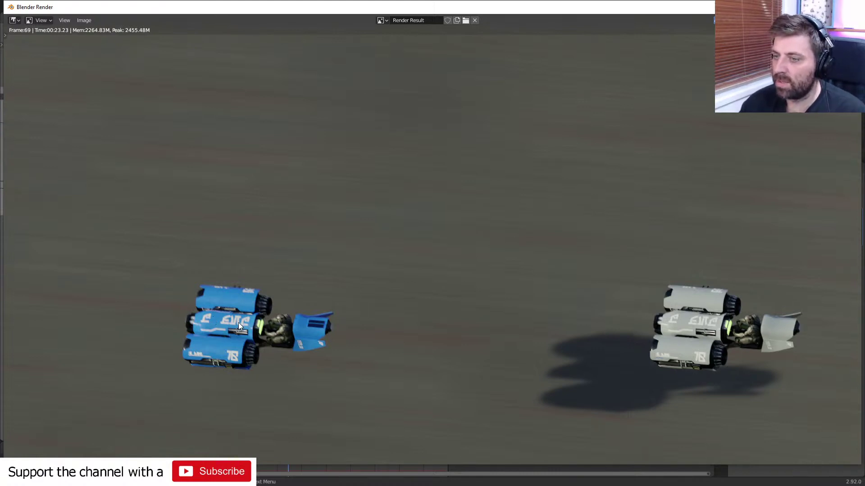
key(Escape)
Move the control point beside the speeders on path curve BezierCurve.004 inward over the road, using Edit Mode and the top view.
scroll(261, 242, up, 3)
middle_drag(307, 243, 326, 286)
click(204, 245)
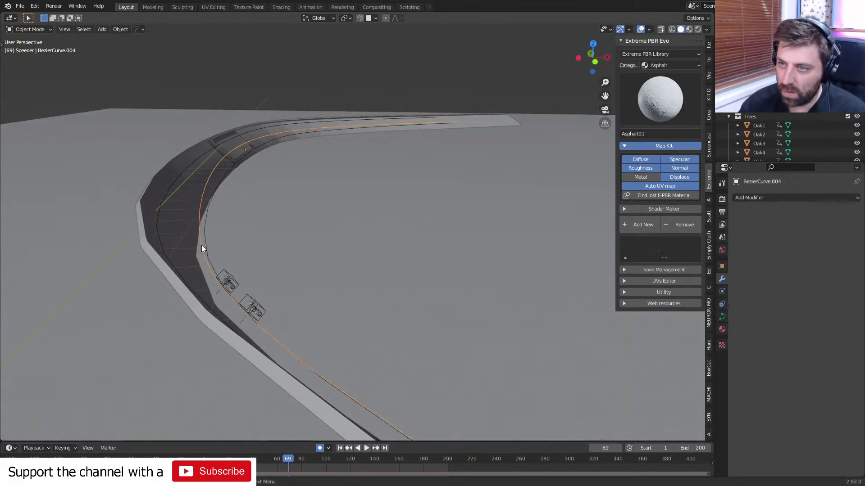
middle_drag(377, 345, 96, 285)
key(Tab)
middle_drag(390, 289, 397, 215)
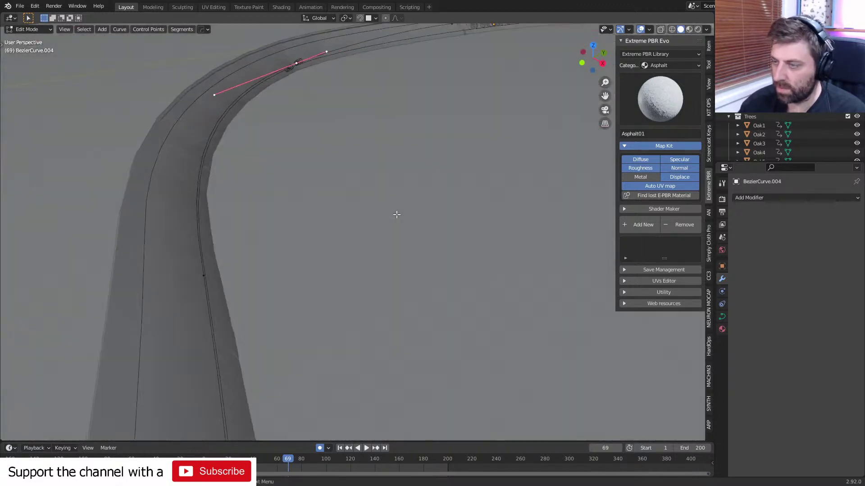
key(KP_7)
scroll(118, 259, down, 6)
shift+middle_drag(193, 214, 357, 304)
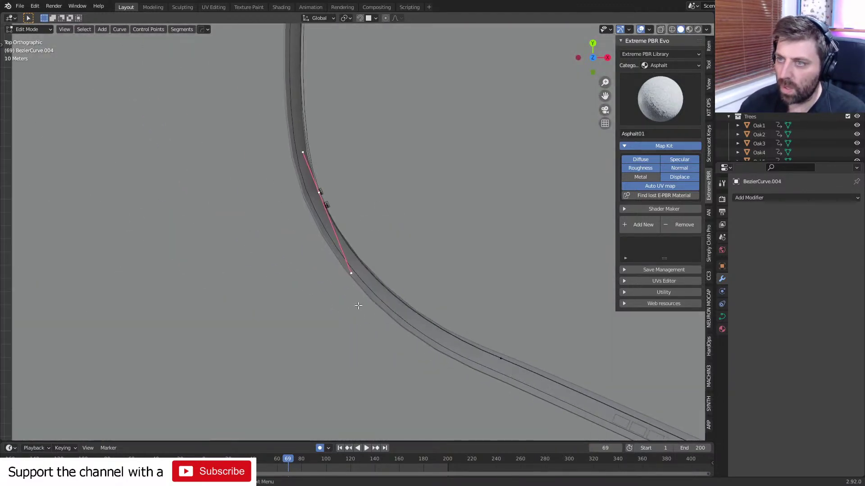
scroll(416, 229, up, 8)
shift+middle_drag(350, 163, 382, 253)
scroll(380, 245, up, 3)
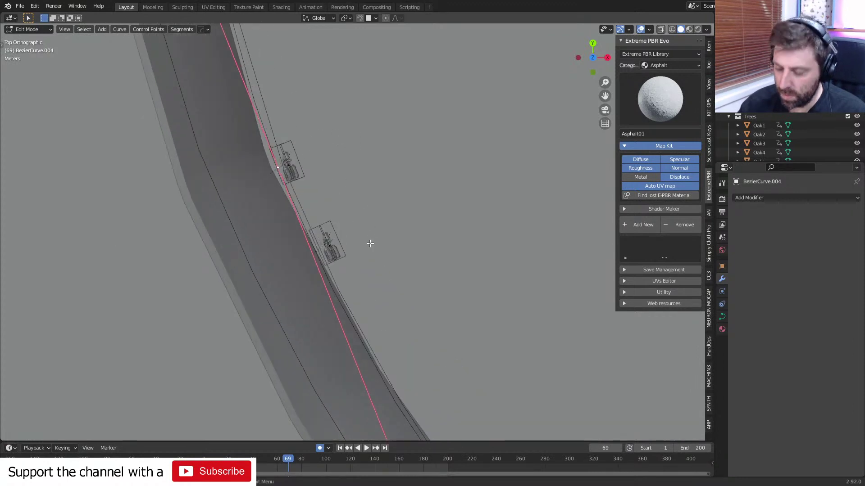
key(g)
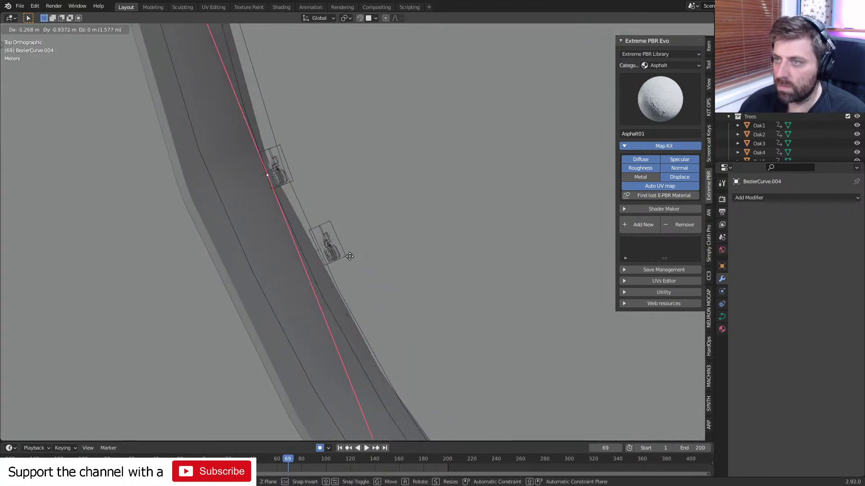
click(342, 253)
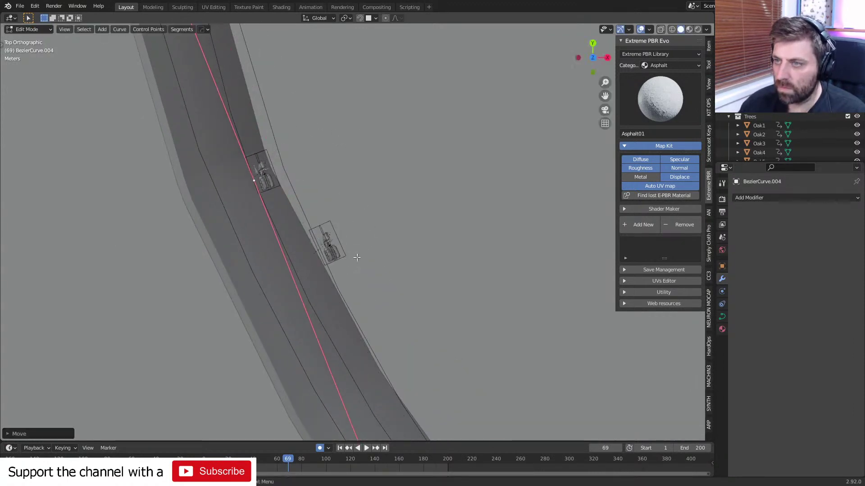
Switch editing to path curve BezierCurve.002 and move its control point beside the second speeder about 2.3 m inward over the road.
middle_drag(342, 252, 338, 153)
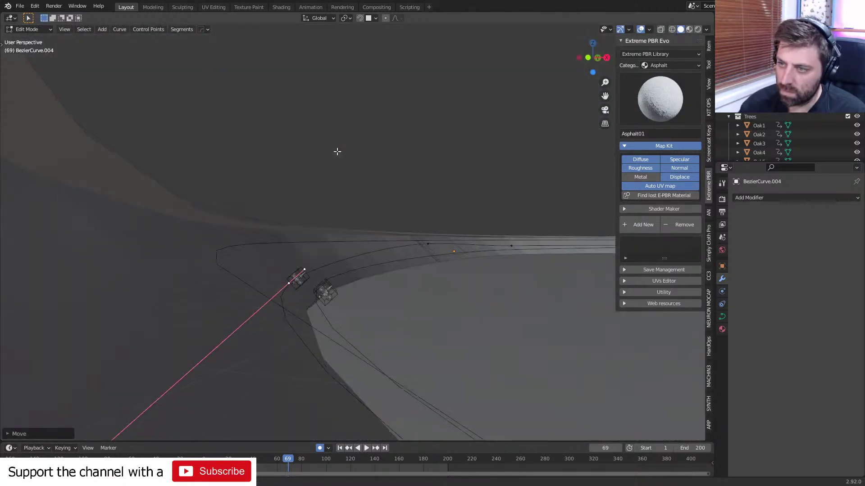
key(alt+q)
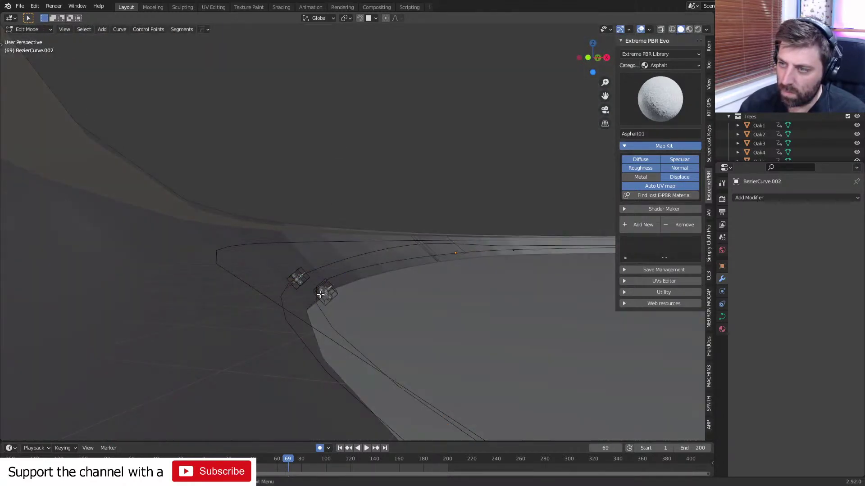
key(g)
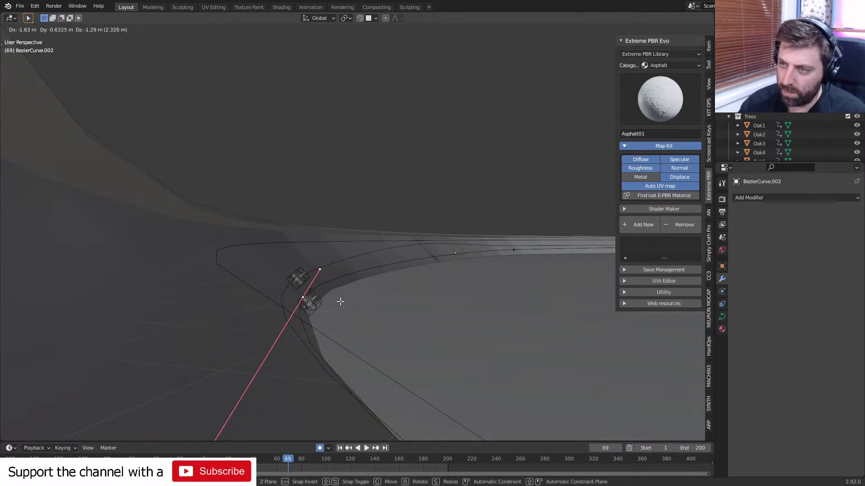
click(340, 301)
Return to Object Mode and show the curve data settings of path curve BezierCurve.004.
middle_drag(376, 313, 193, 318)
right_click(190, 318)
middle_drag(307, 337, 378, 261)
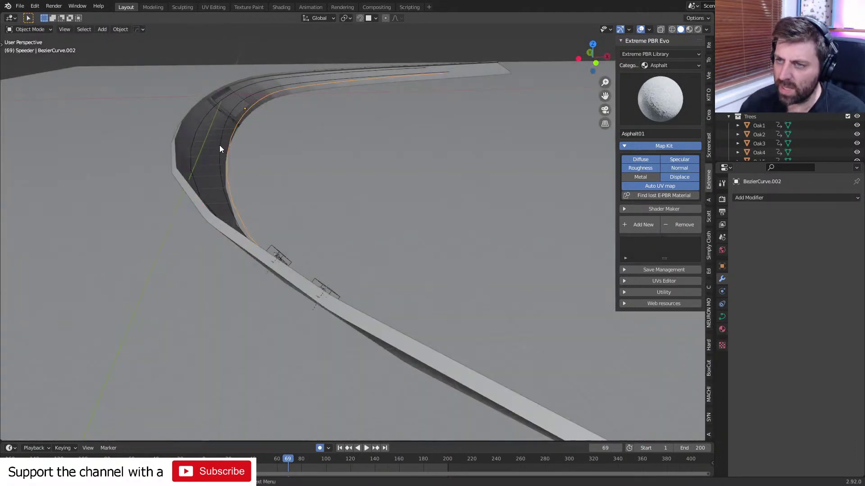
click(220, 145)
click(722, 317)
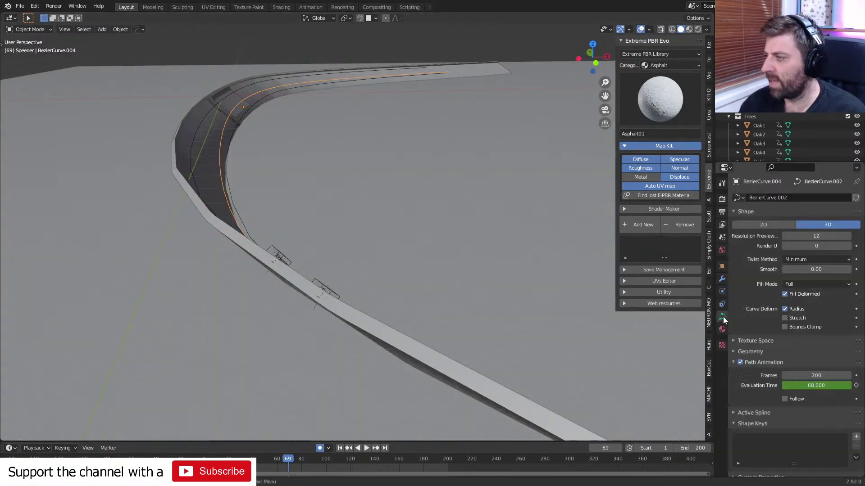
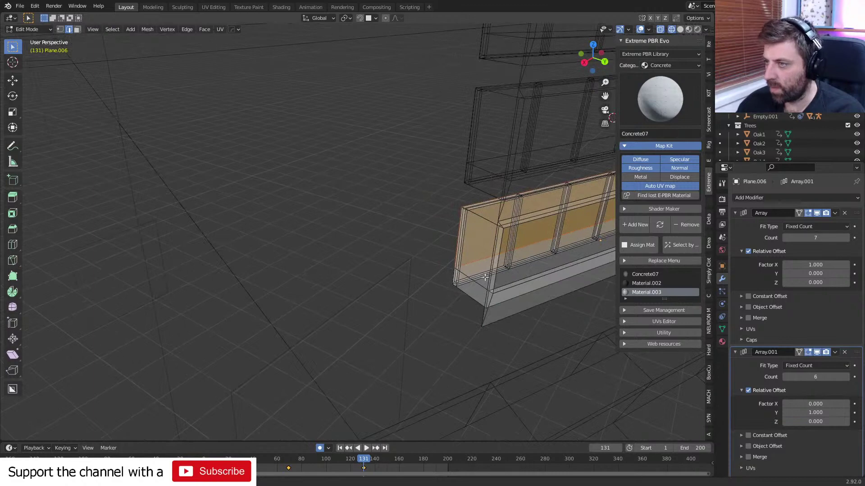
middle_drag(490, 252, 522, 364)
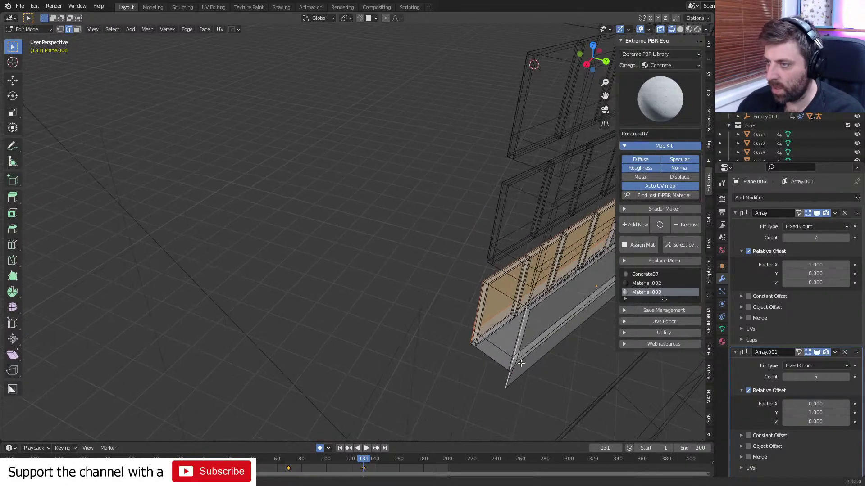
key(g)
key(y)
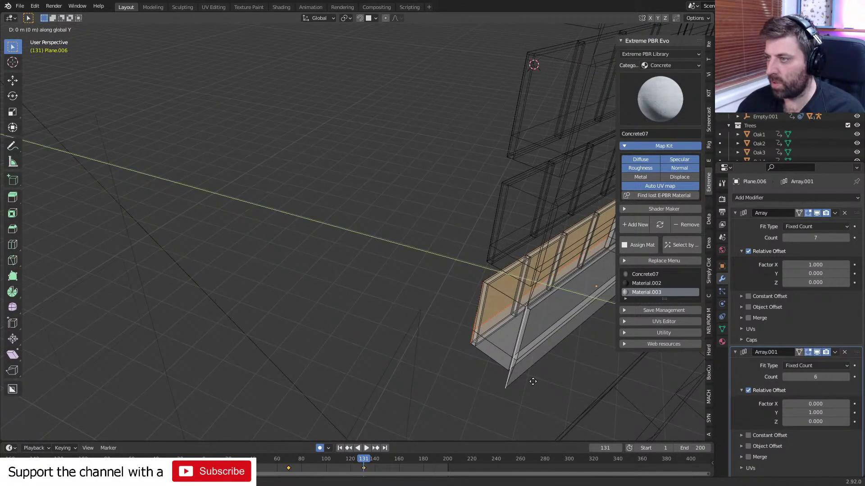
key(x)
key(x)
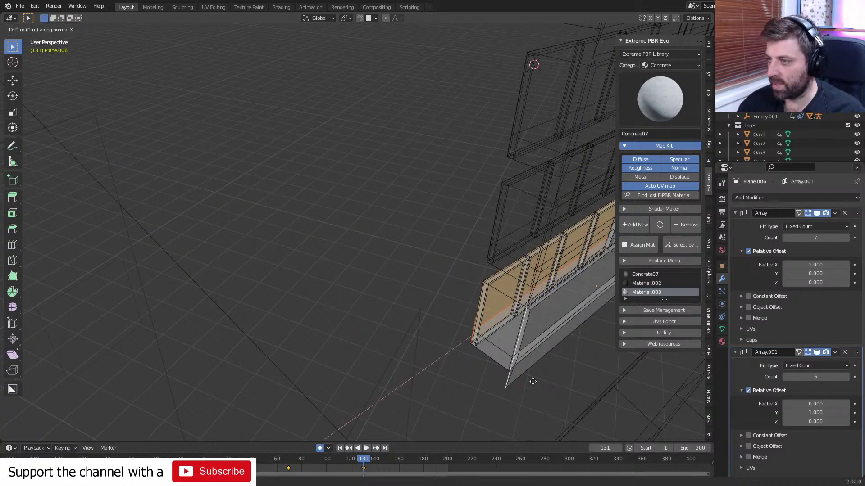
key(y)
key(y)
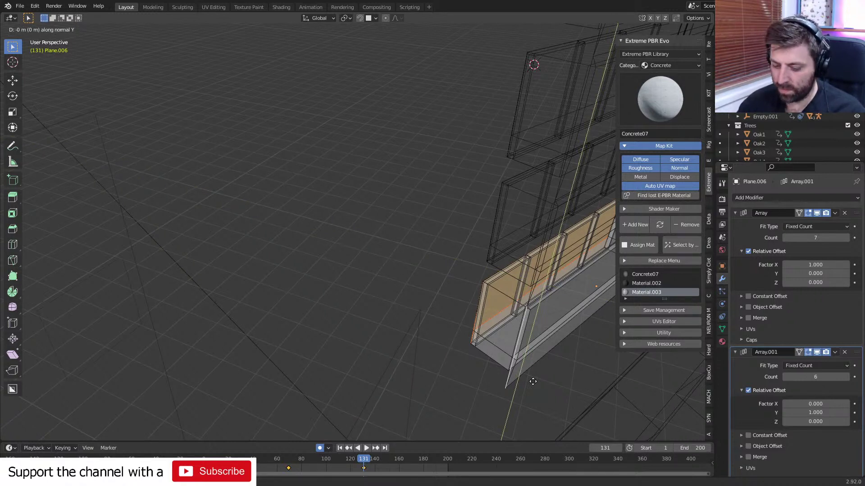
key(z)
key(z)
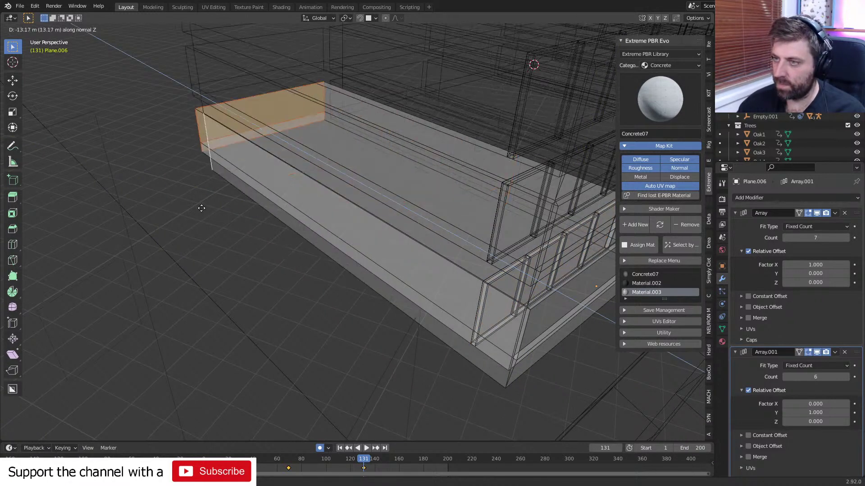
key(Escape)
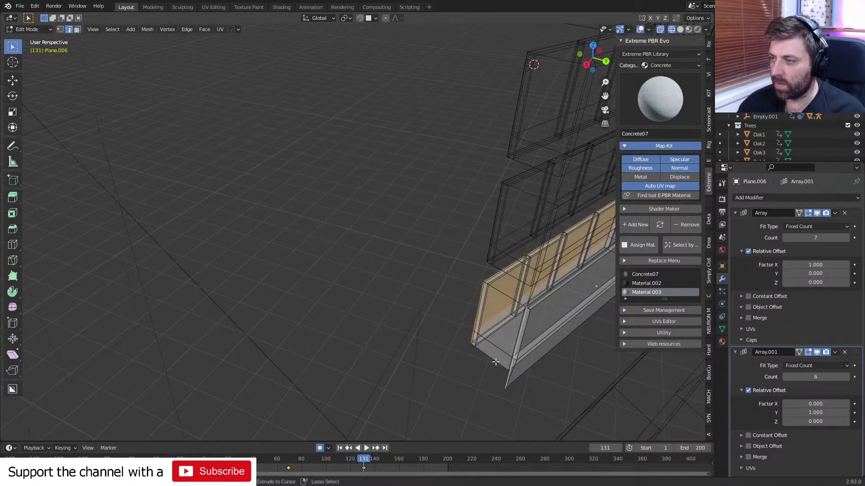
Extrude the outer vertical corner edge of the building's balcony module backward along local Z to form a side wall.
middle_drag(495, 362, 478, 352)
click(369, 319)
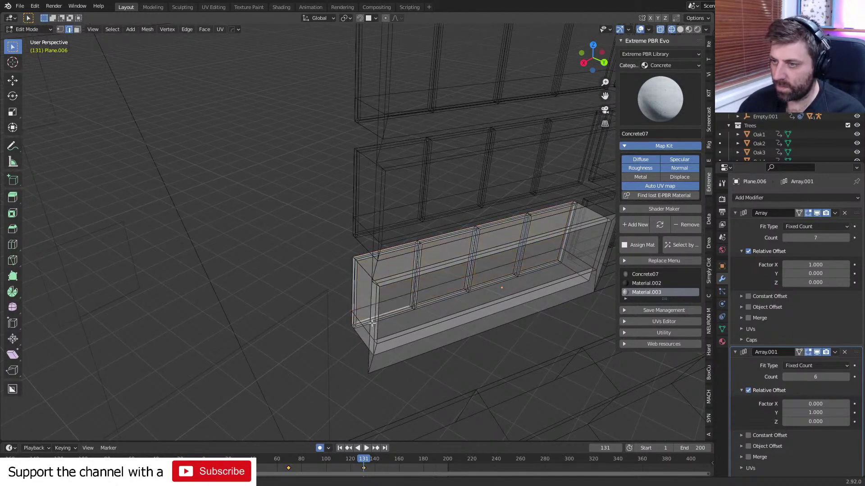
click(370, 322)
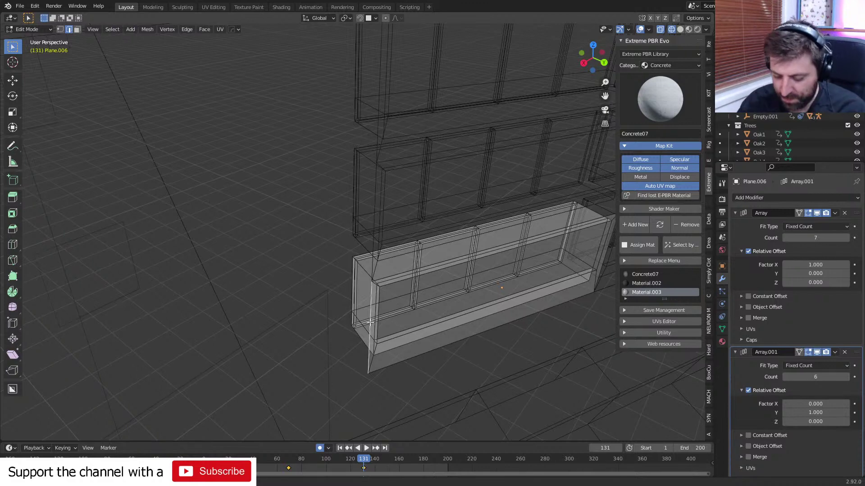
key(g)
key(z)
key(z)
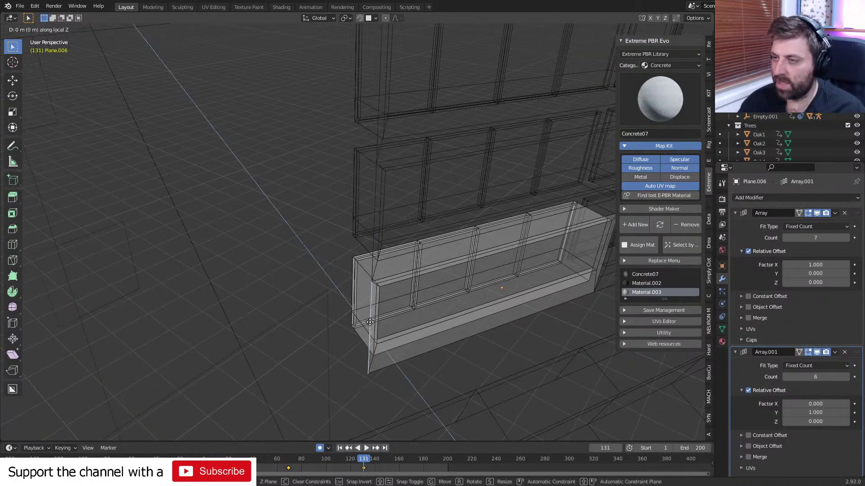
key(z)
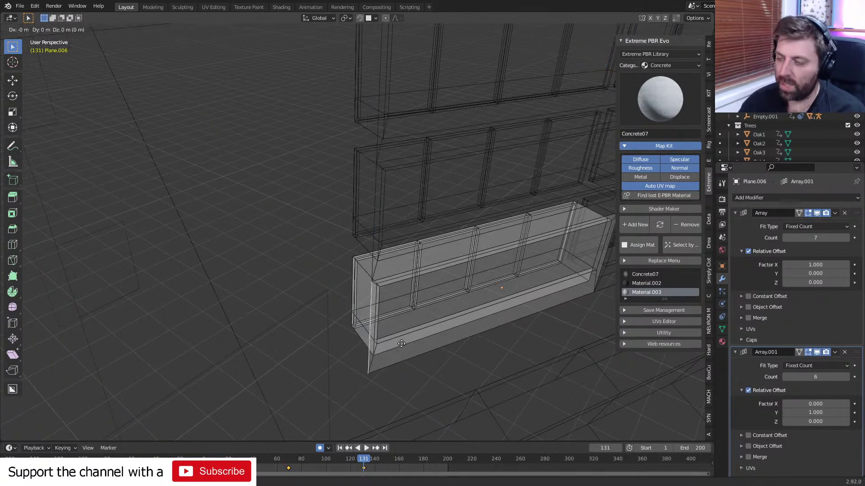
key(z)
key(z)
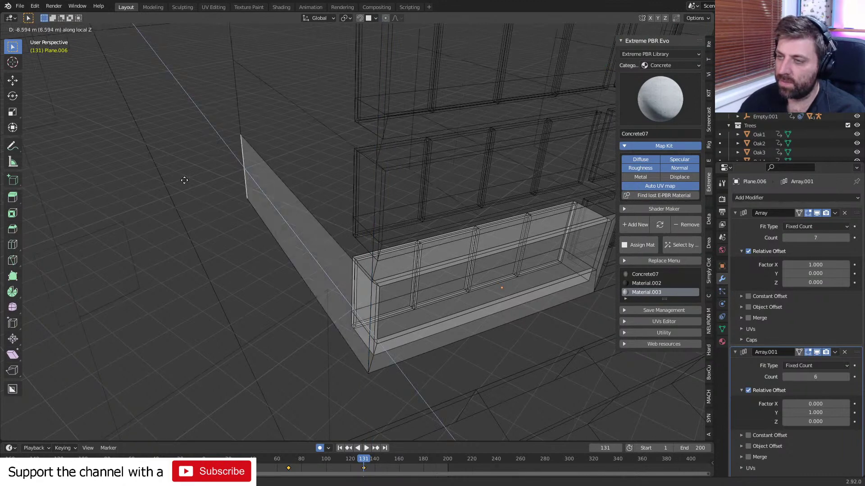
click(121, 133)
Extrude the vertical corner edge at the opposite end of the balcony module backward along local Z as a second side wall.
scroll(432, 272, down, 10)
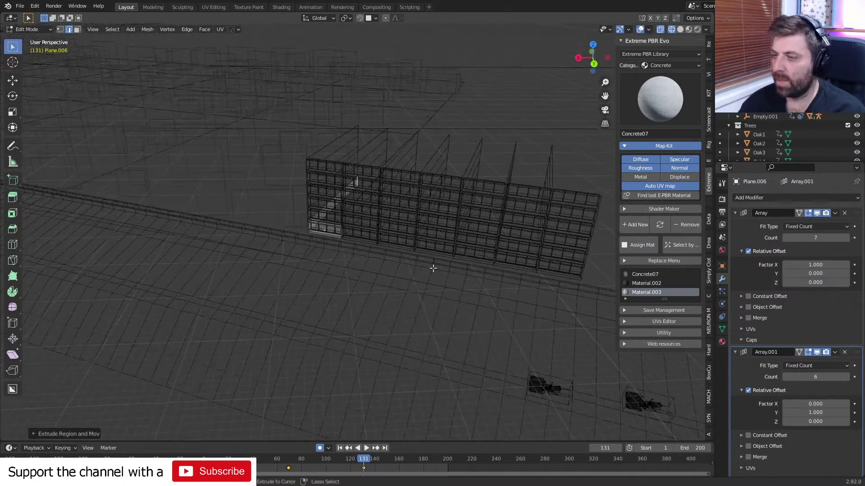
scroll(432, 269, up, 12)
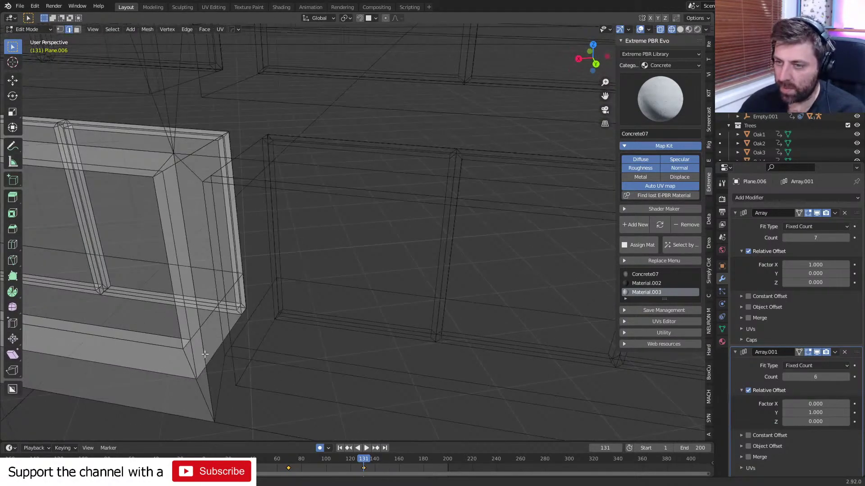
click(204, 355)
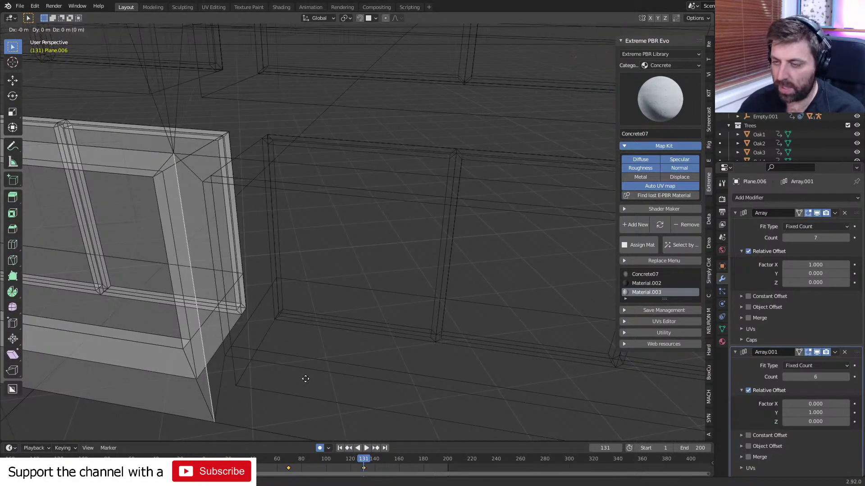
key(e)
key(z)
key(z)
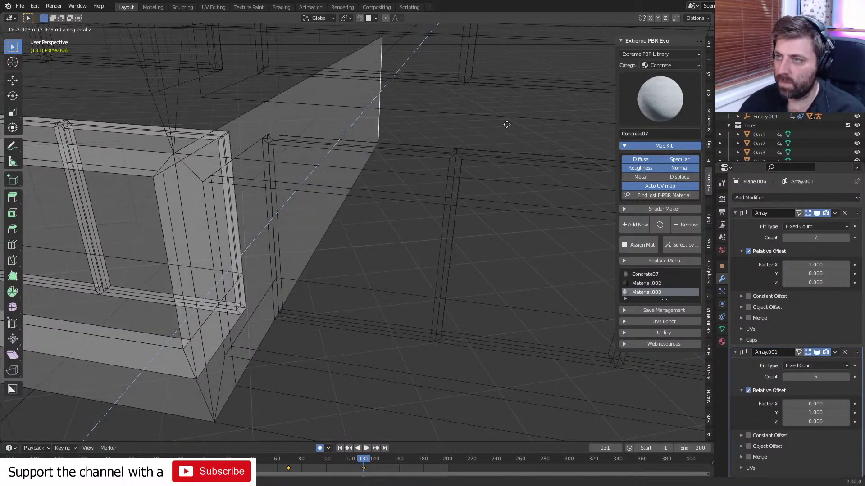
click(419, 211)
Return to Object Mode and examine the building's side walls through the camera.
scroll(397, 242, down, 5)
key(Tab)
key(KP_0)
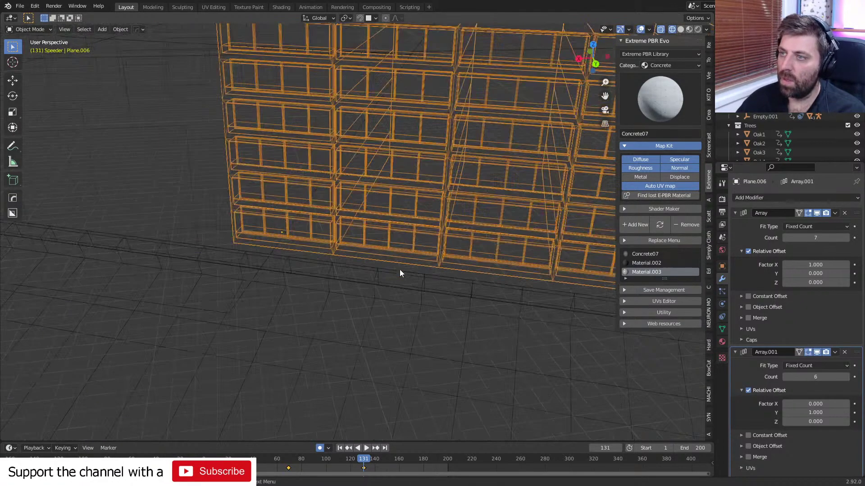
scroll(399, 270, up, 5)
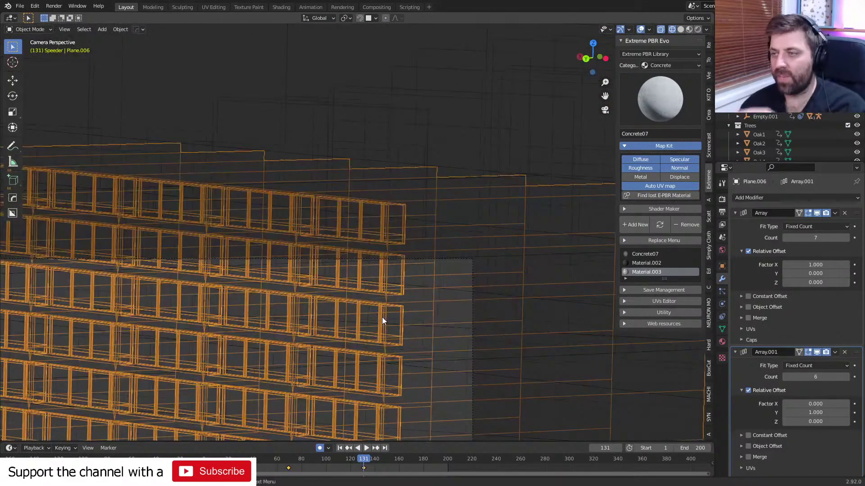
scroll(517, 352, up, 2)
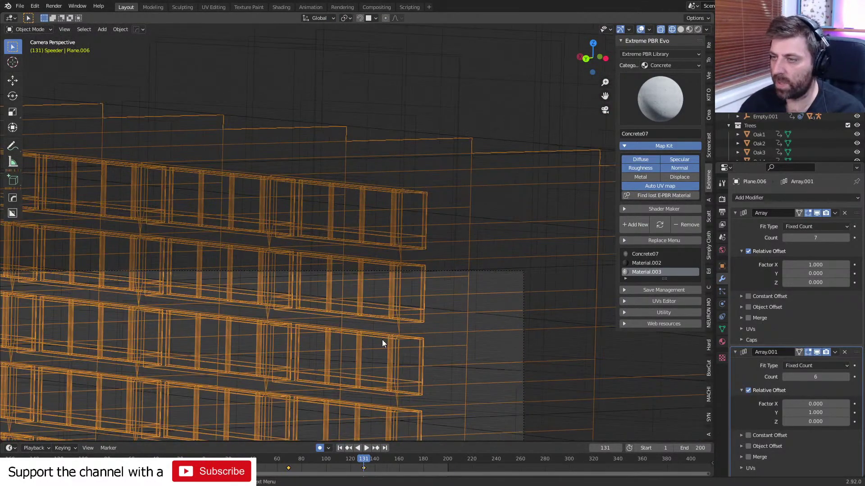
scroll(382, 341, down, 3)
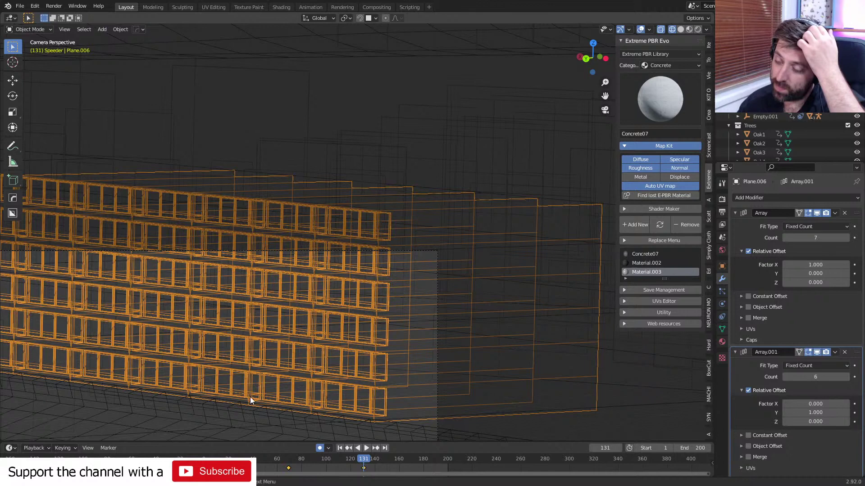
Zoom out and play the shot around frame 156 to examine the building's position through the camera.
scroll(326, 414, down, 4)
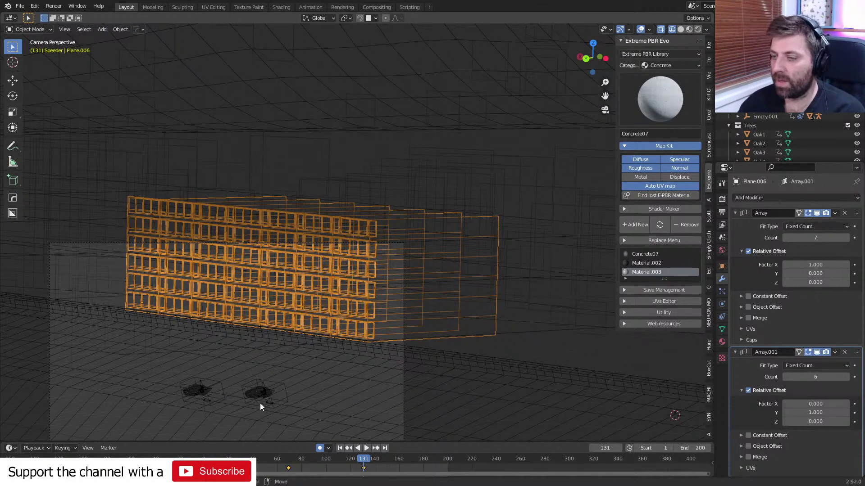
shift+middle_drag(261, 403, 271, 350)
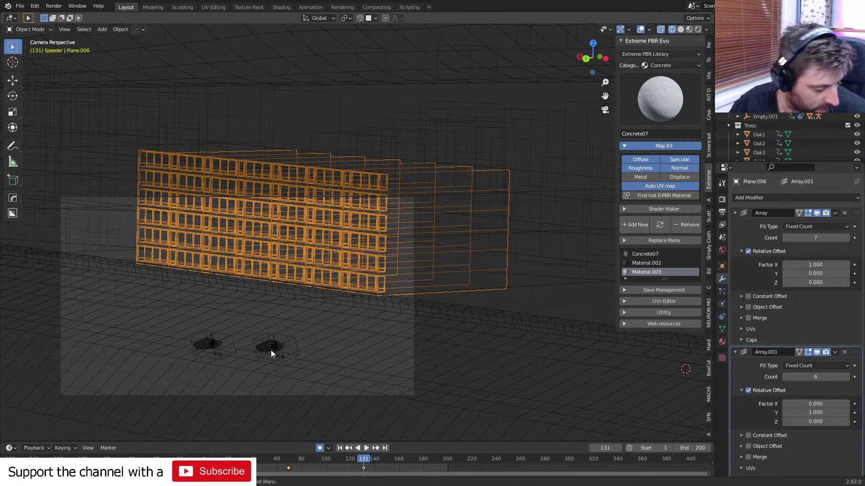
scroll(410, 360, down, 1)
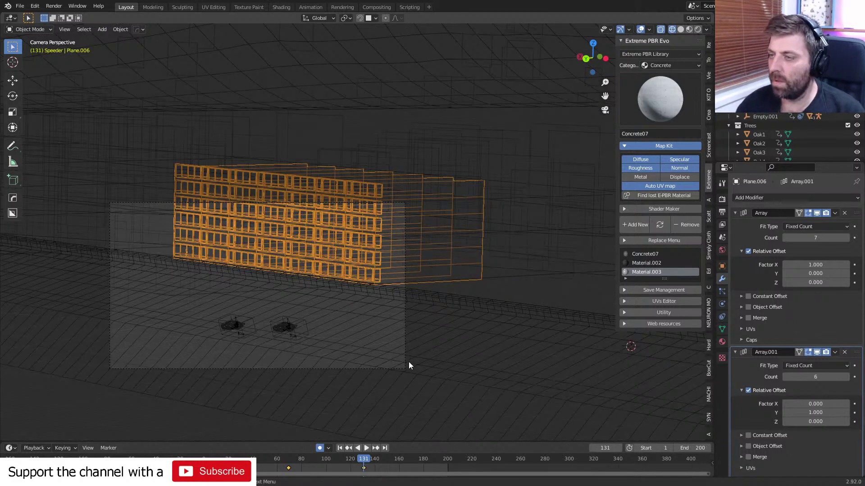
drag(382, 456, 395, 457)
key(space)
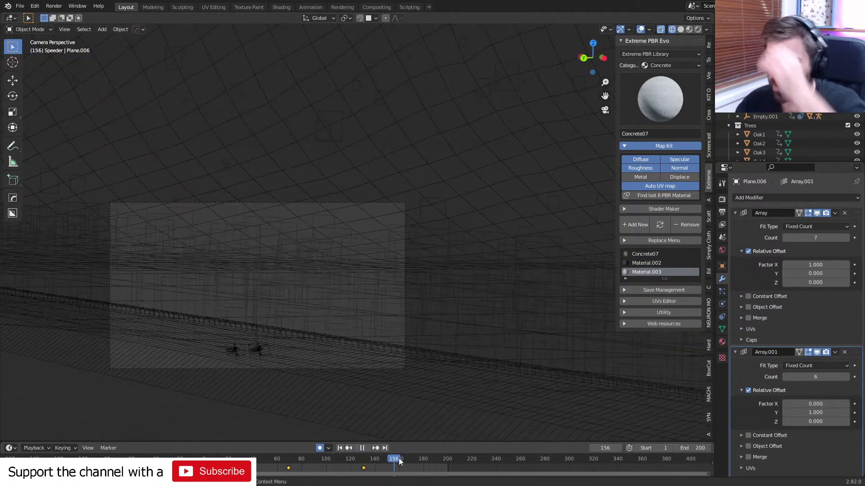
key(space)
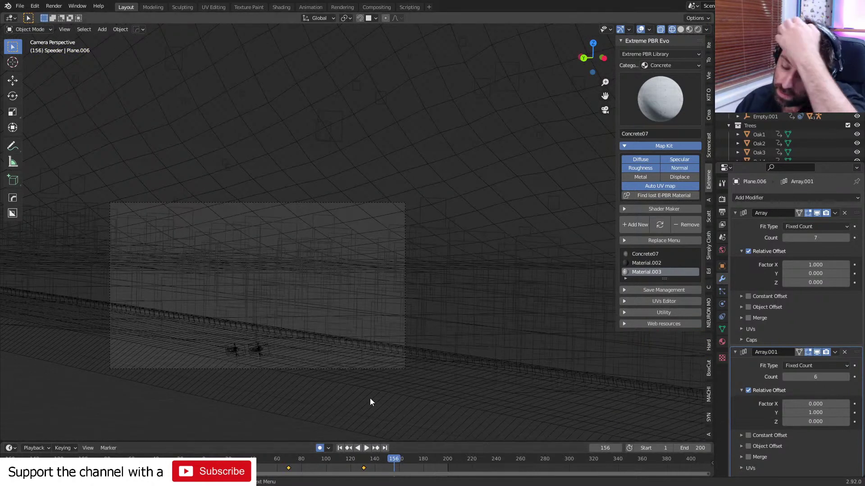
key(space)
Delete both keyframes of the arrayed building, turn off auto keying, and go to frame 127.
click(301, 458)
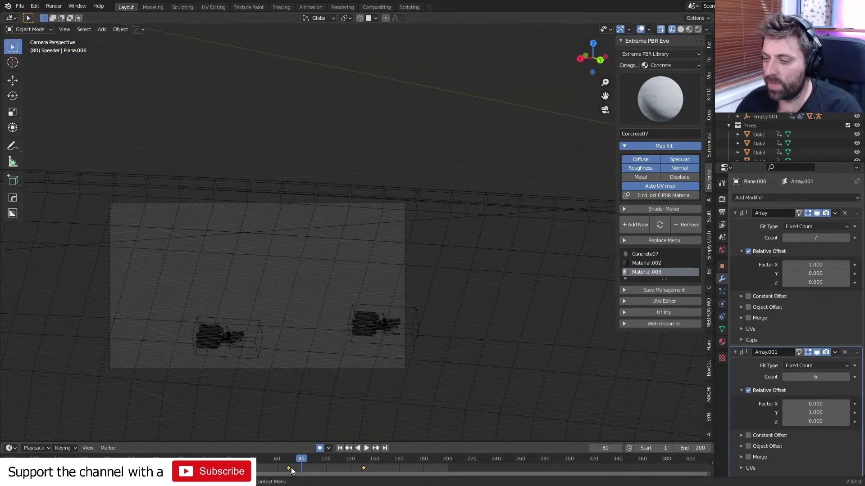
shift+click(364, 468)
key(space)
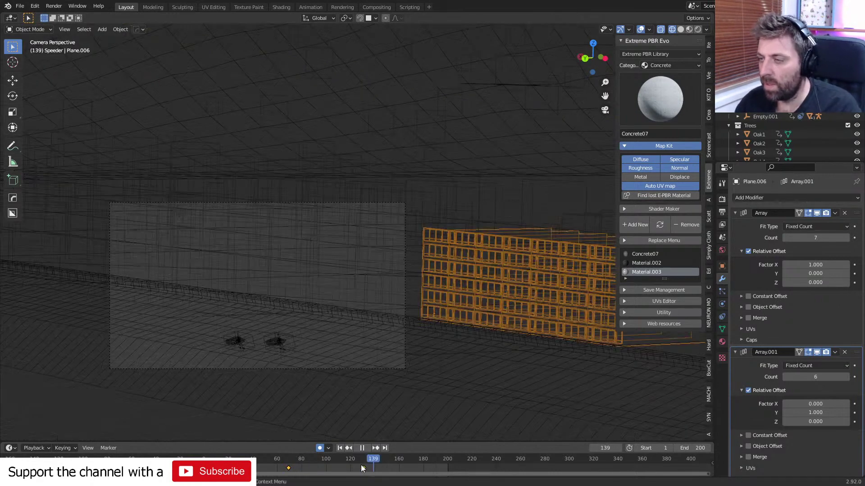
key(Delete)
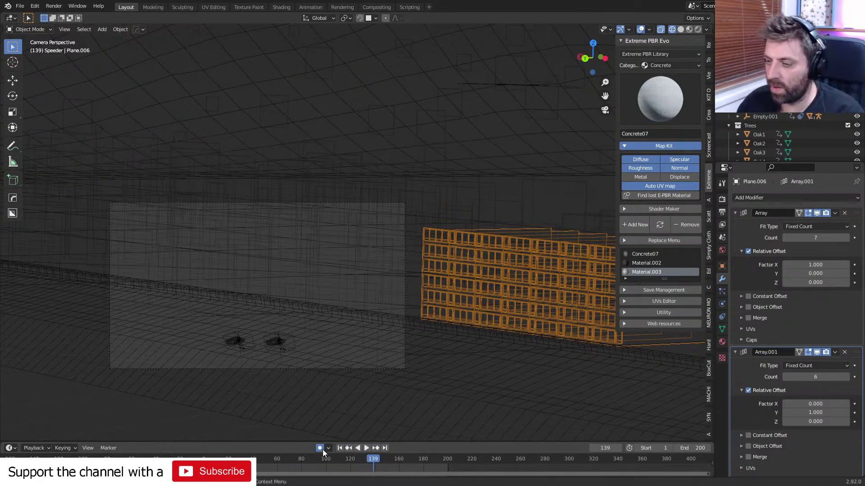
drag(372, 458, 358, 459)
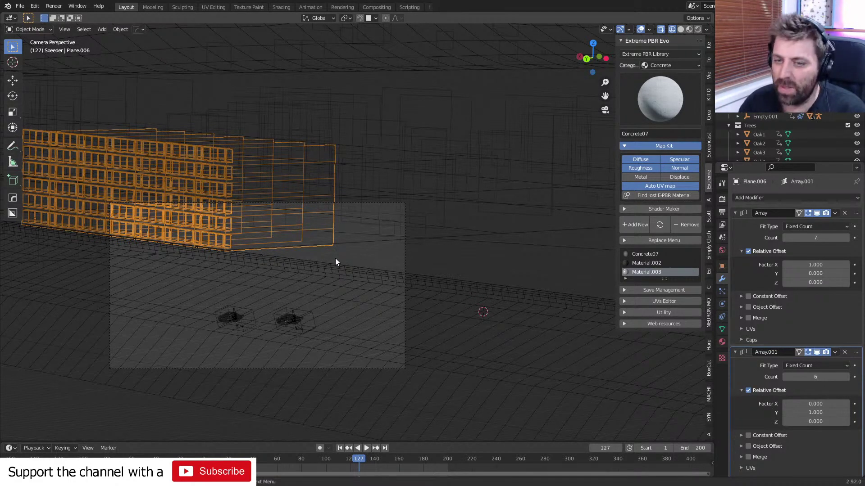
Snap the 3D cursor to the lower outer corner vertex of the building's end side wall.
middle_drag(336, 260, 251, 264)
key(1)
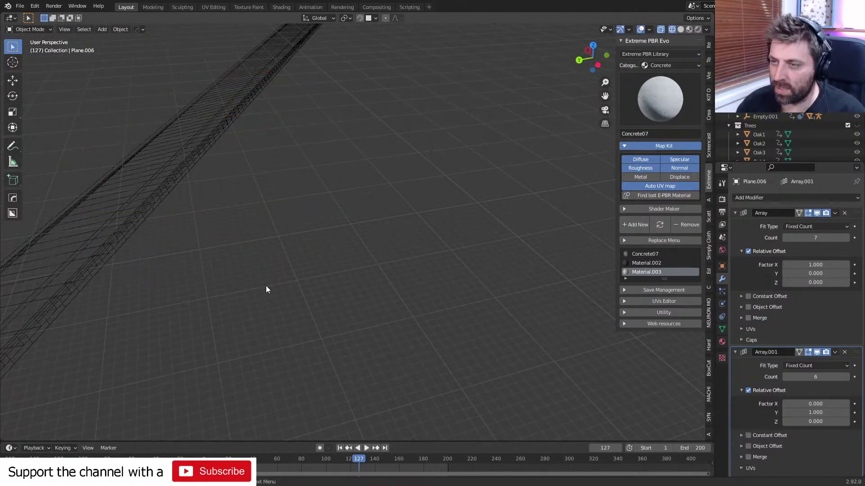
scroll(265, 306, down, 3)
middle_drag(266, 304, 298, 279)
key(ctrl+z)
scroll(298, 279, up, 3)
key(Tab)
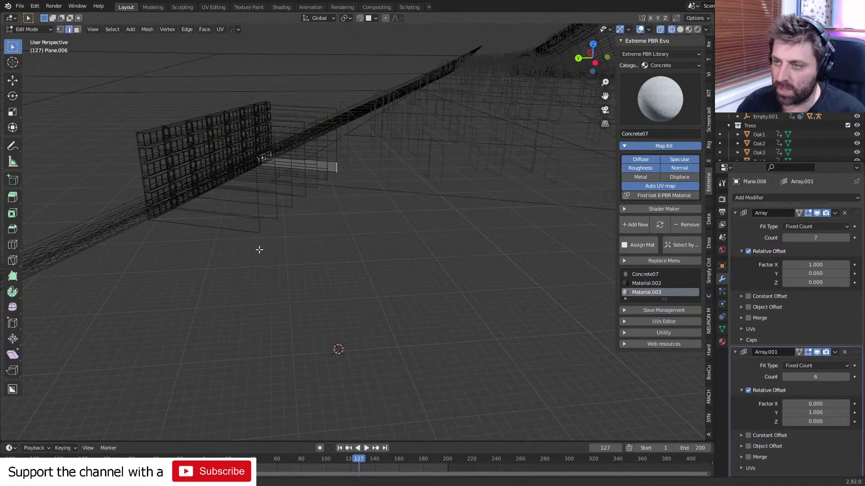
key(1)
click(337, 172)
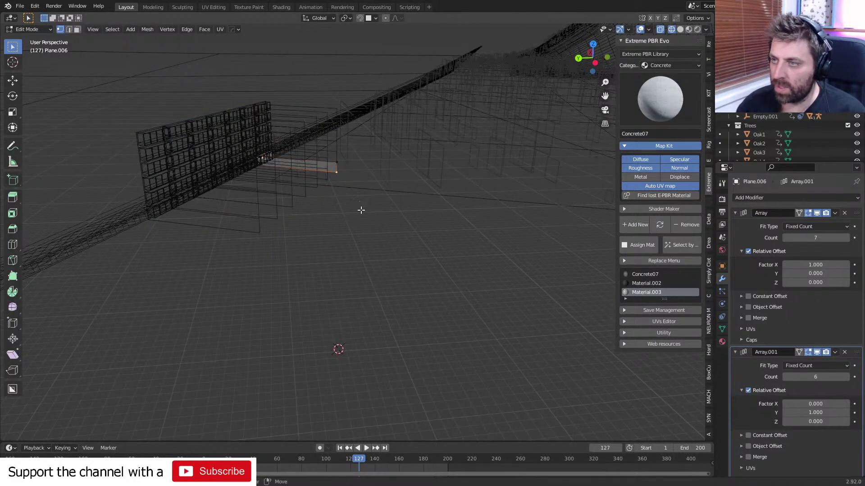
key(shift+s)
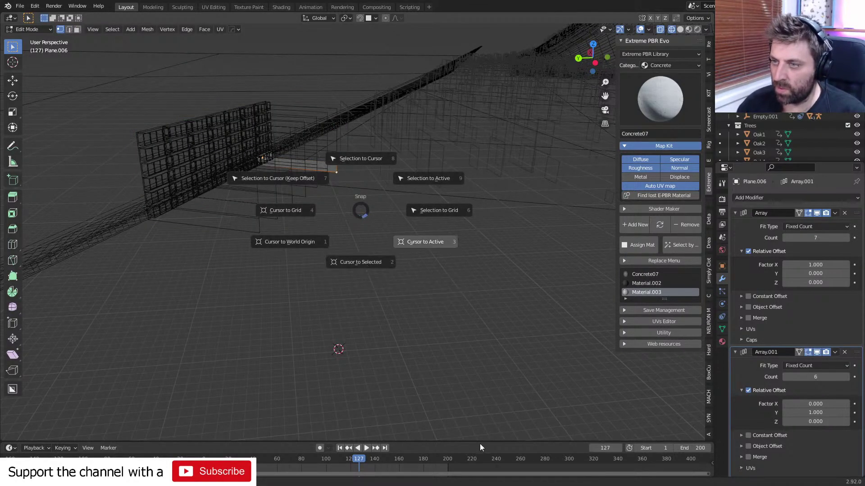
click(367, 266)
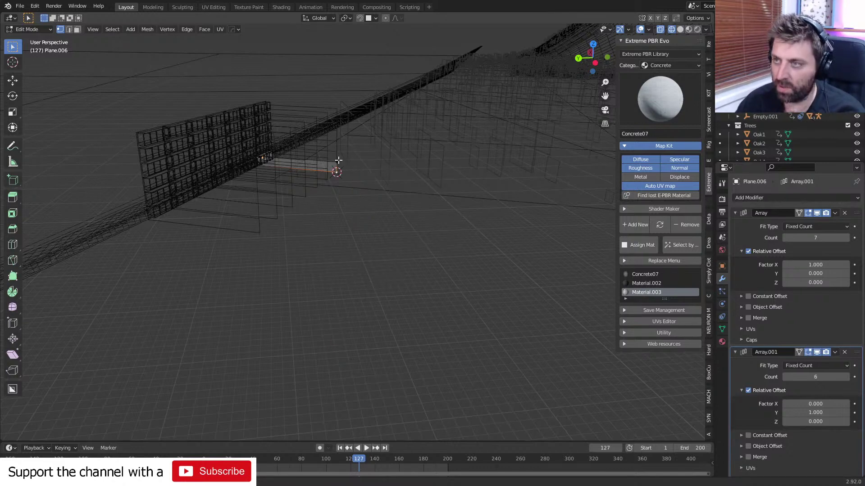
Duplicate the end side-wall face in place, separate it as its own object, and return to Object Mode.
key(3)
click(298, 163)
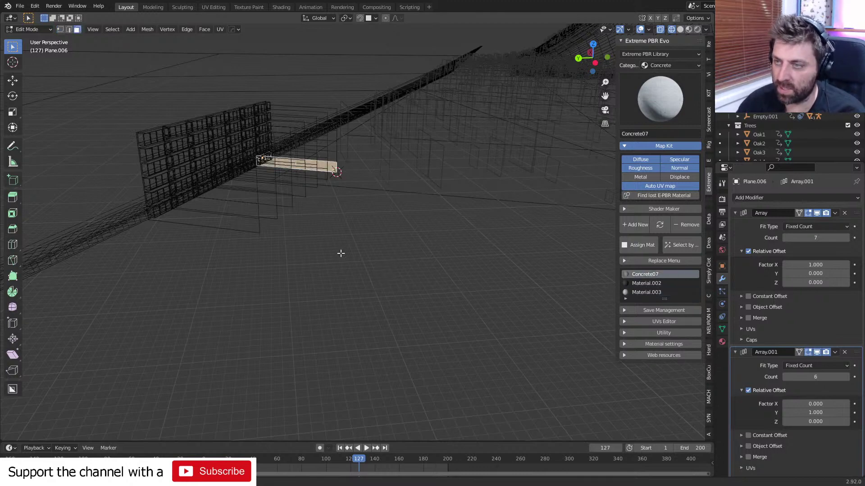
key(g)
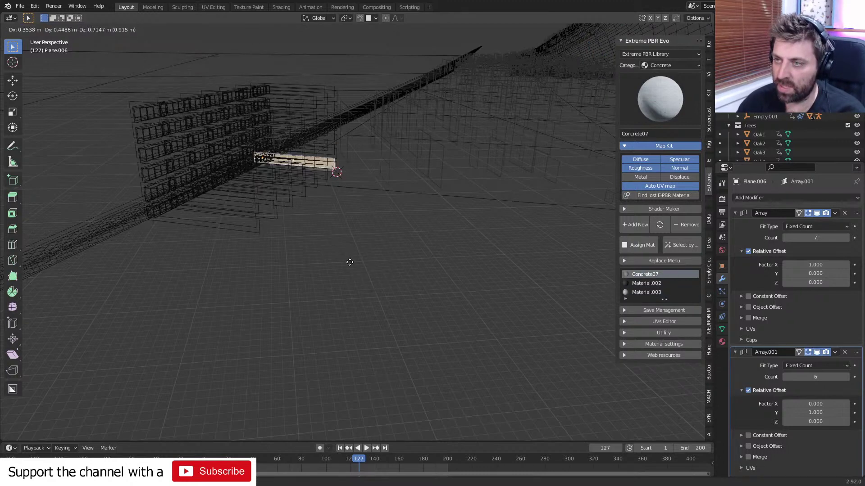
click(334, 267)
key(p)
click(332, 269)
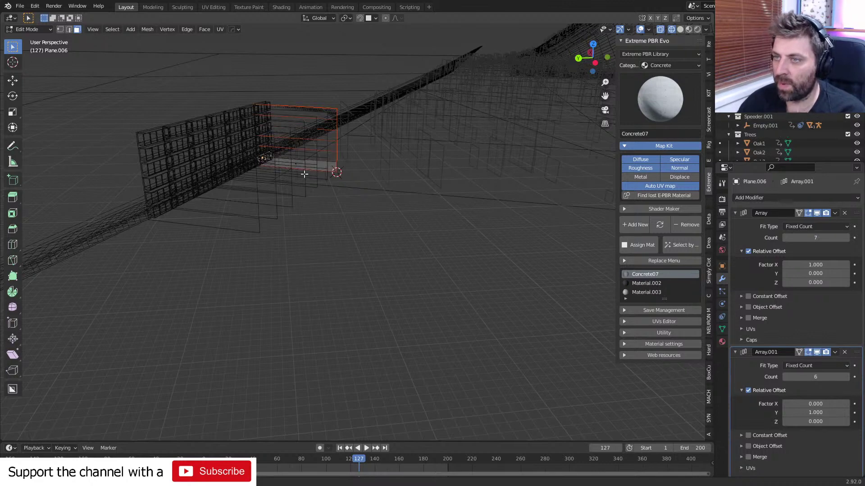
key(Tab)
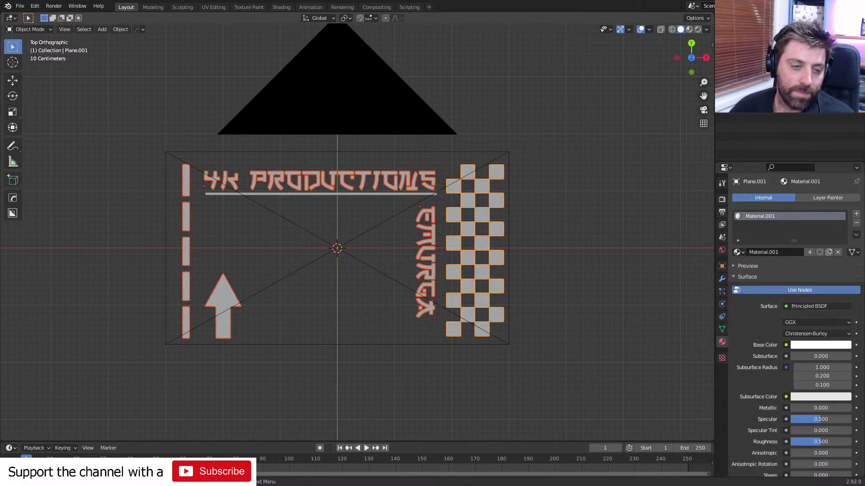
Dismiss the splash screen of the restarted program and switch its window to full screen.
key(F12)
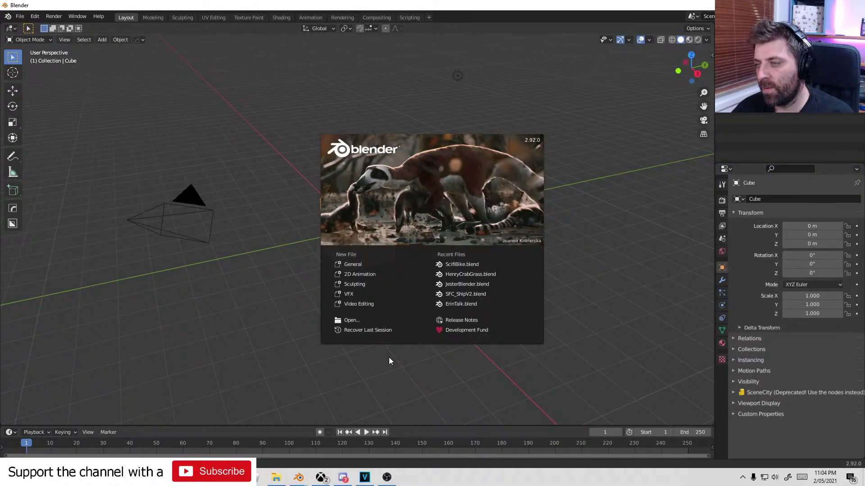
click(389, 361)
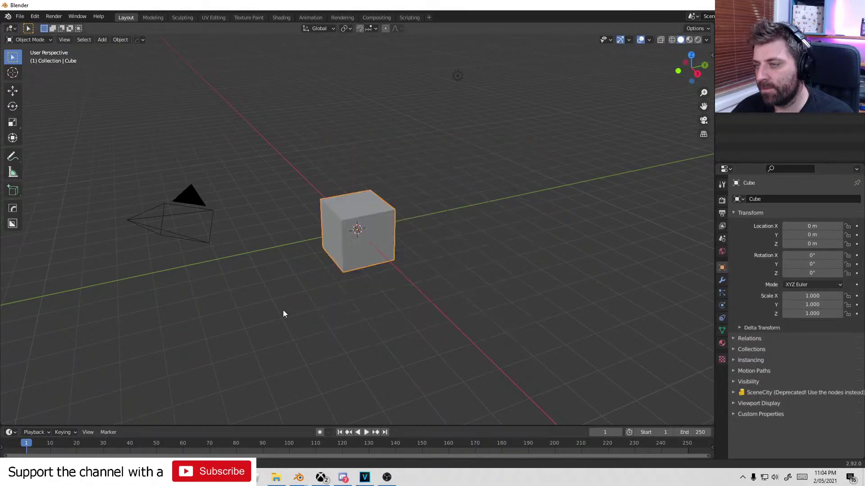
key(F3)
text(full)
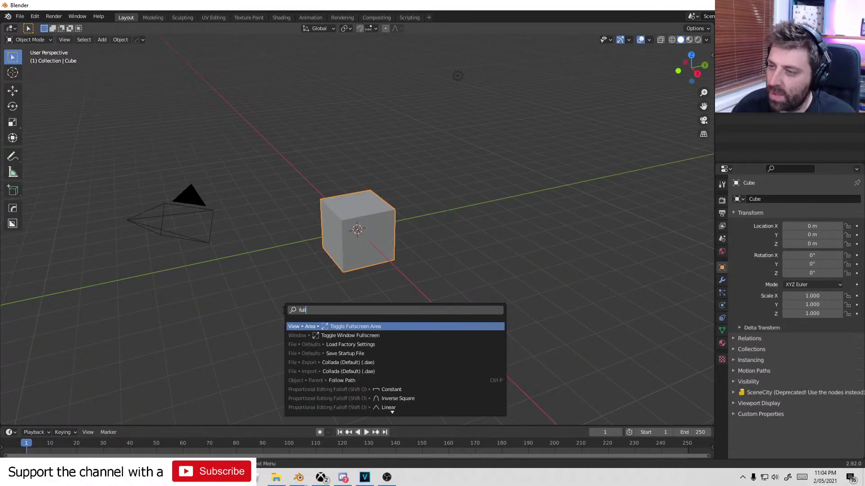
key(Down)
key(Return)
Recover the auto-saved file ScifiBike_820_autosave.blend, listing the auto saves by newest modification date.
click(19, 6)
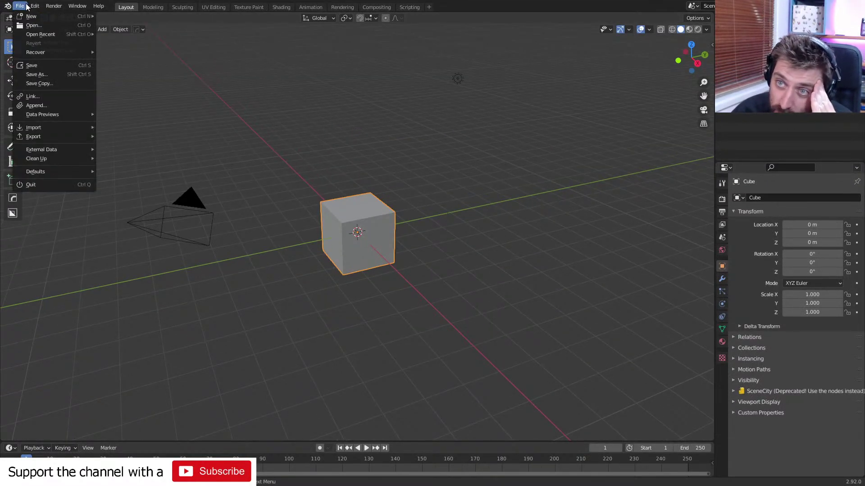
click(21, 6)
click(21, 6)
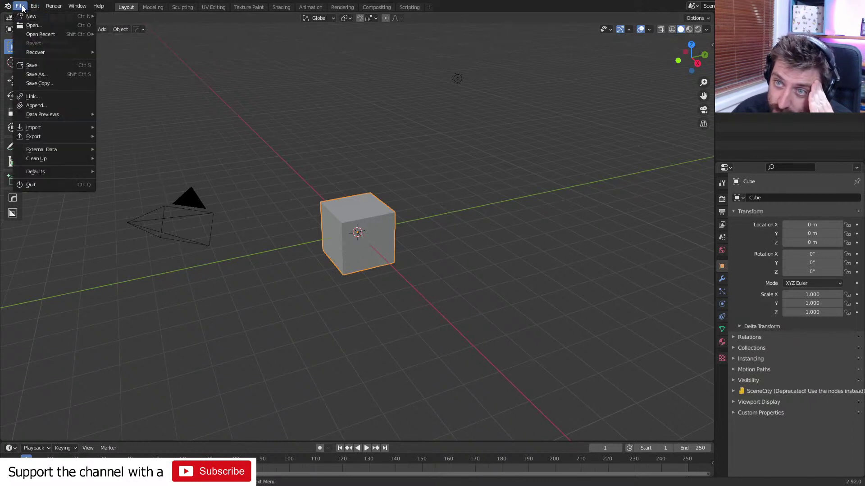
mouse_move(44, 53)
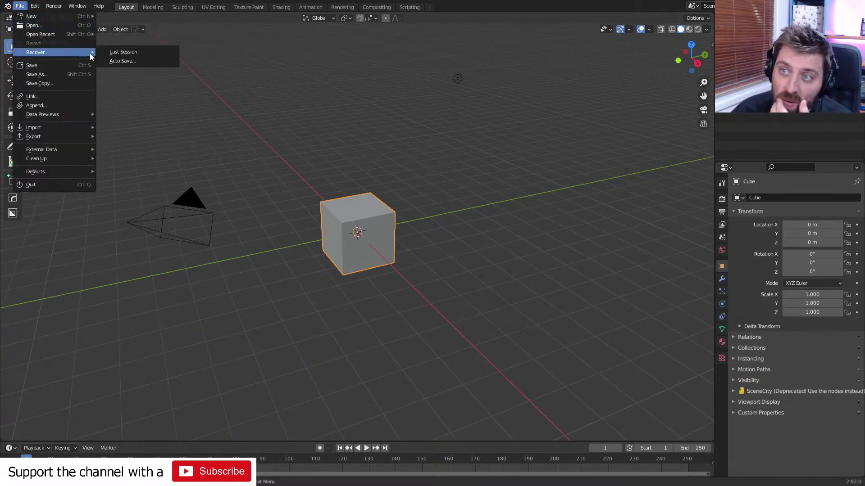
click(112, 60)
click(619, 108)
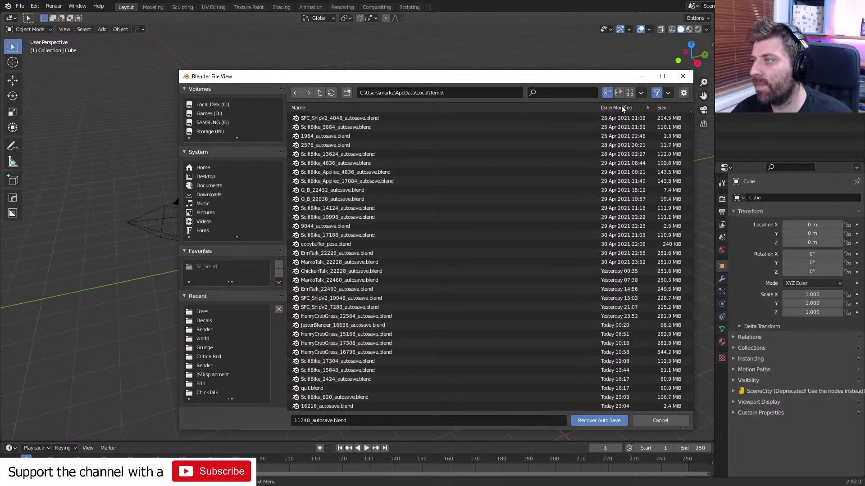
click(617, 108)
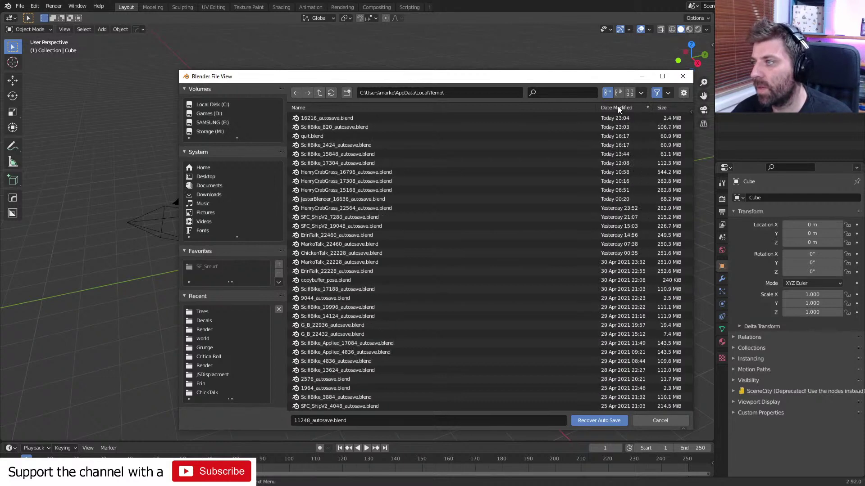
double_click(612, 128)
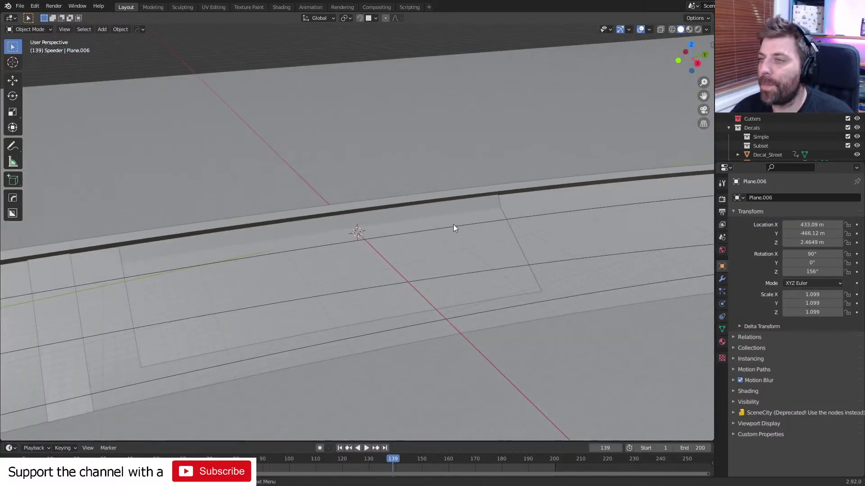
Frame the building Plane.006 from behind and open its mesh for editing with the side walls visible.
scroll(453, 224, down, 8)
middle_drag(453, 224, 292, 221)
shift+middle_drag(286, 139, 336, 248)
key(KP_Decimal)
key(Tab)
scroll(387, 245, up, 6)
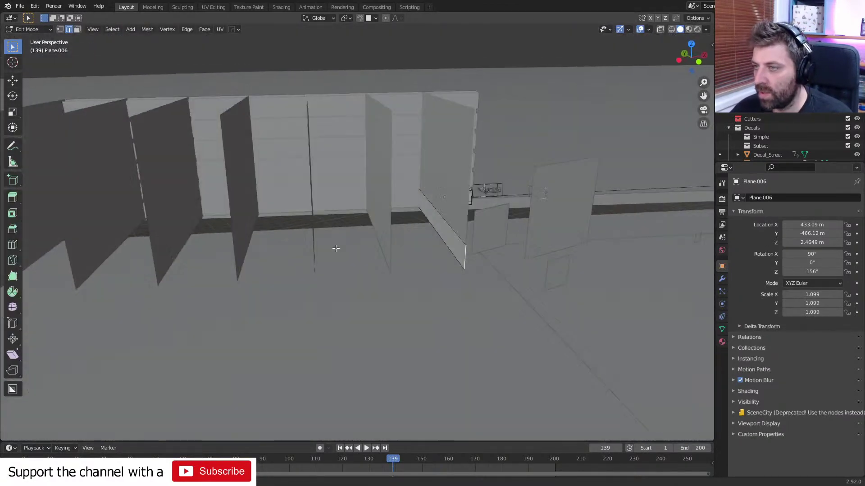
key(Tab)
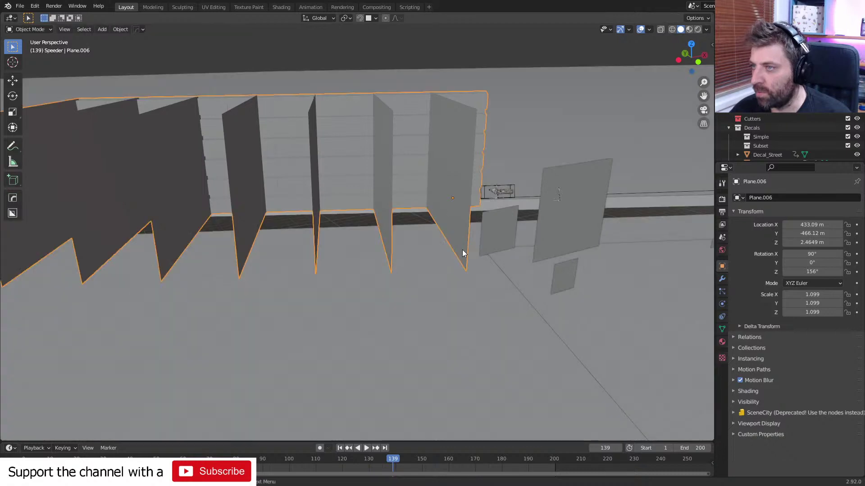
click(461, 252)
click(461, 252)
key(Tab)
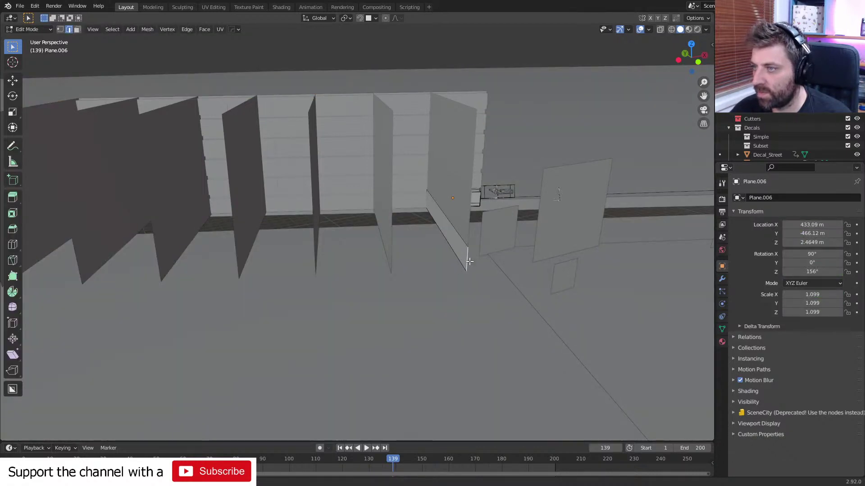
Duplicate the building's end side-wall face in place and separate the copy into a new object in the recovered scene.
key(3)
click(455, 252)
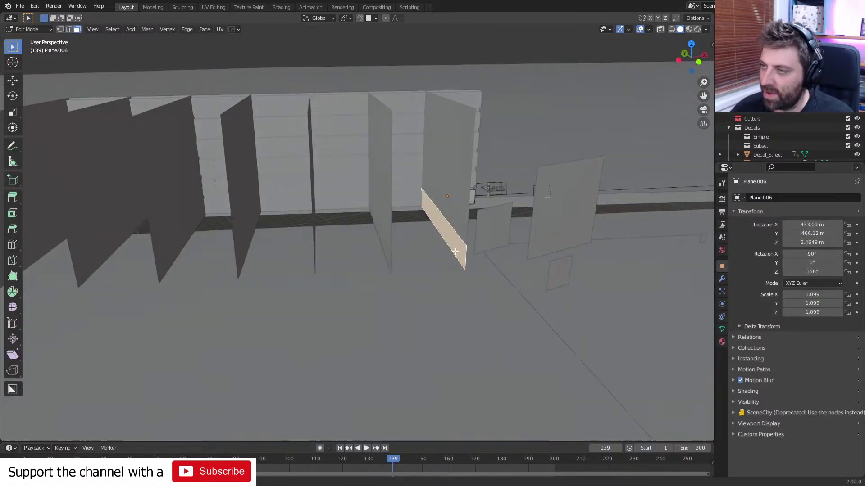
middle_drag(455, 251, 440, 289)
key(shift+d)
right_click(446, 286)
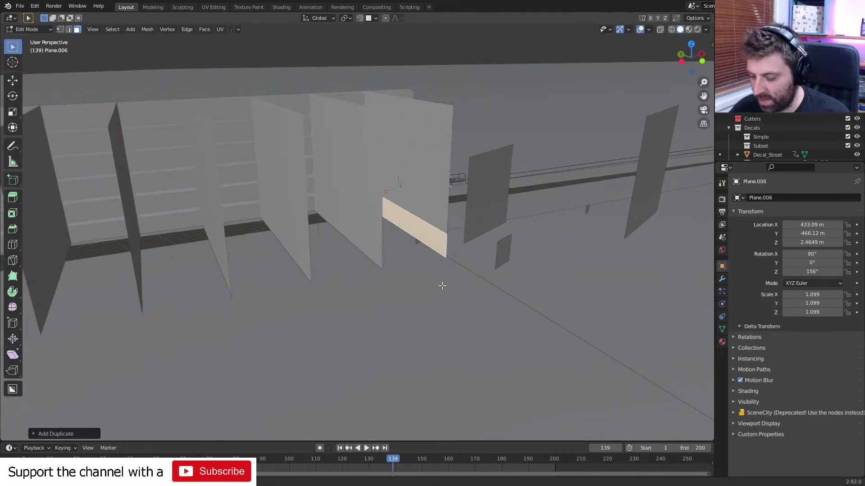
key(p)
click(441, 285)
key(Tab)
Remove both array modifiers from the separated end-wall object, leaving a single wall face.
click(425, 232)
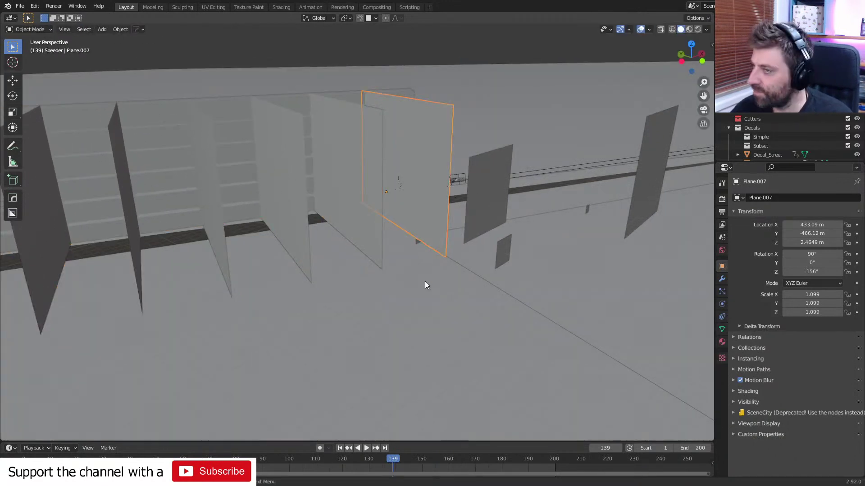
scroll(425, 281, down, 2)
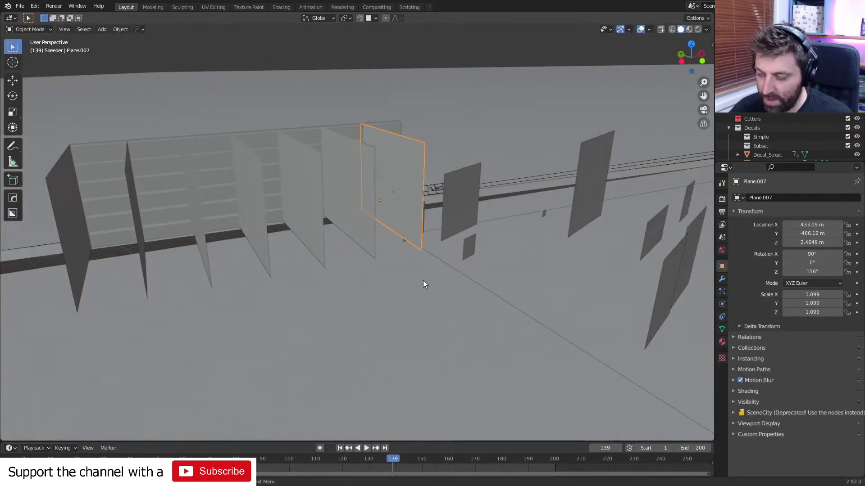
click(722, 278)
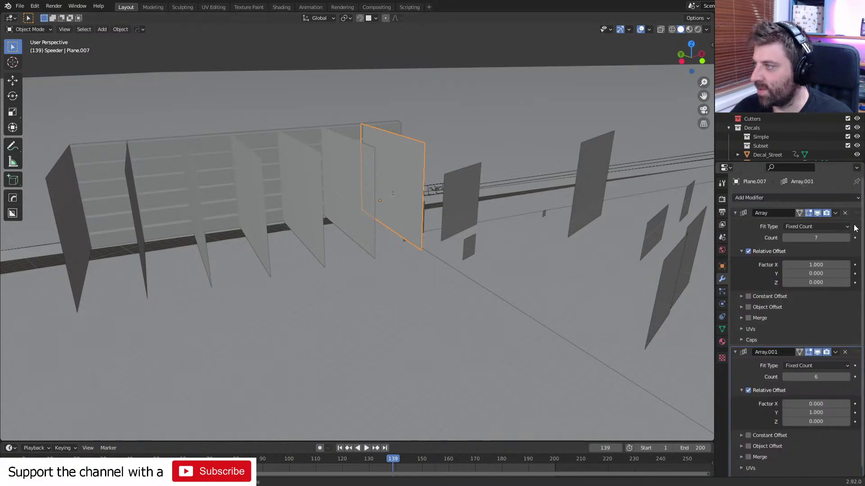
click(845, 213)
click(845, 213)
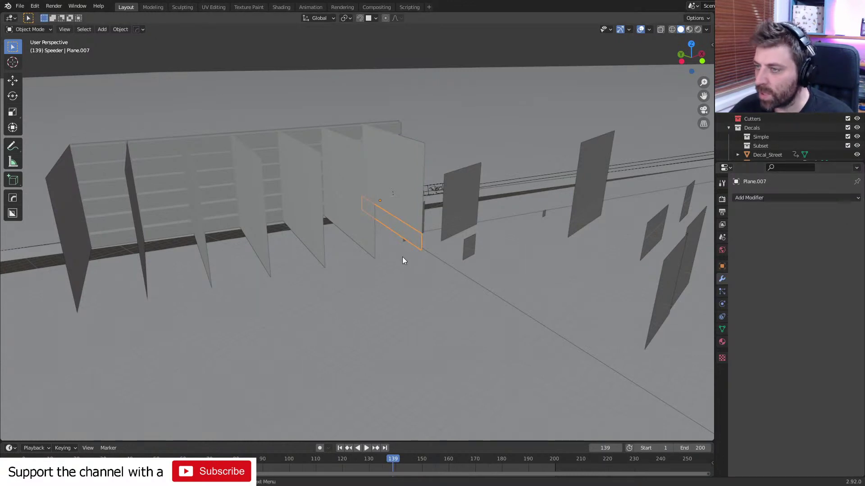
Move the wall strip along its local Z axis to the building's opposite end and lower it about 1.8 m below the walls.
key(g)
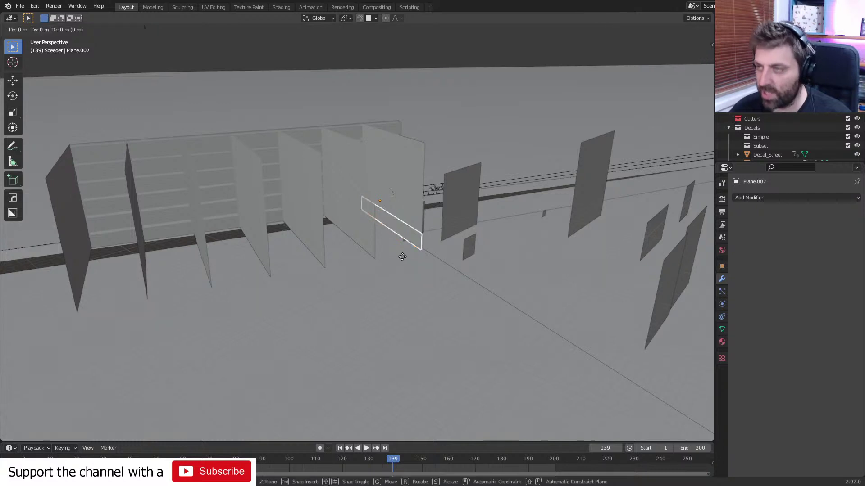
key(y)
key(y)
key(x)
key(x)
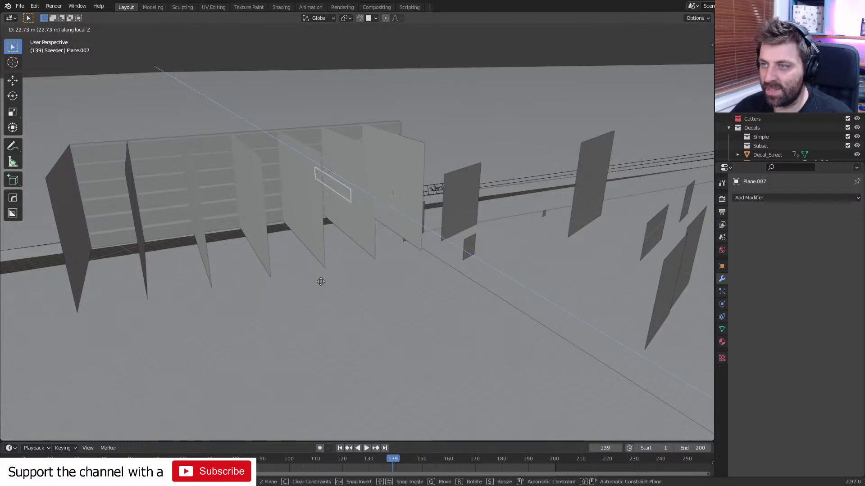
click(103, 309)
scroll(180, 286, up, 8)
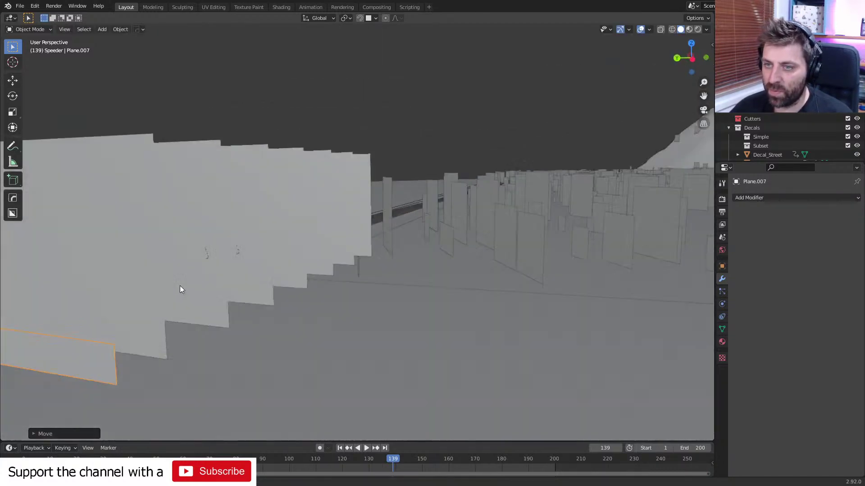
key(g)
key(z)
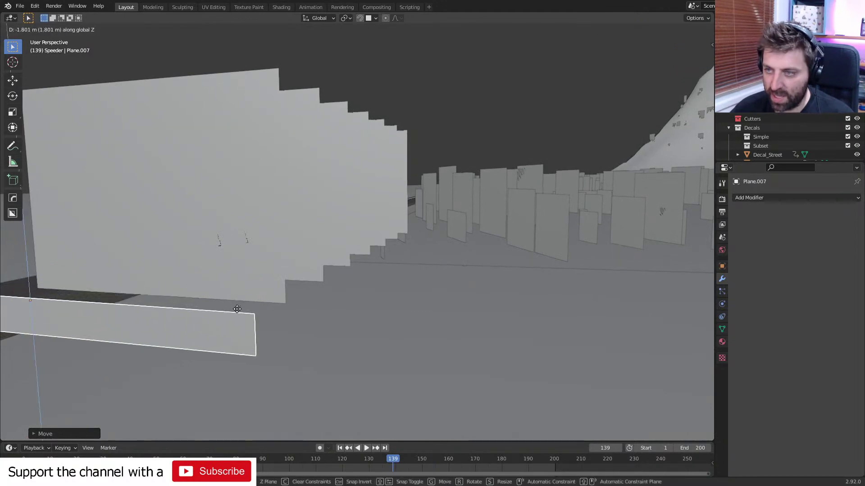
click(243, 312)
middle_drag(256, 312, 279, 330)
middle_drag(284, 366, 276, 351)
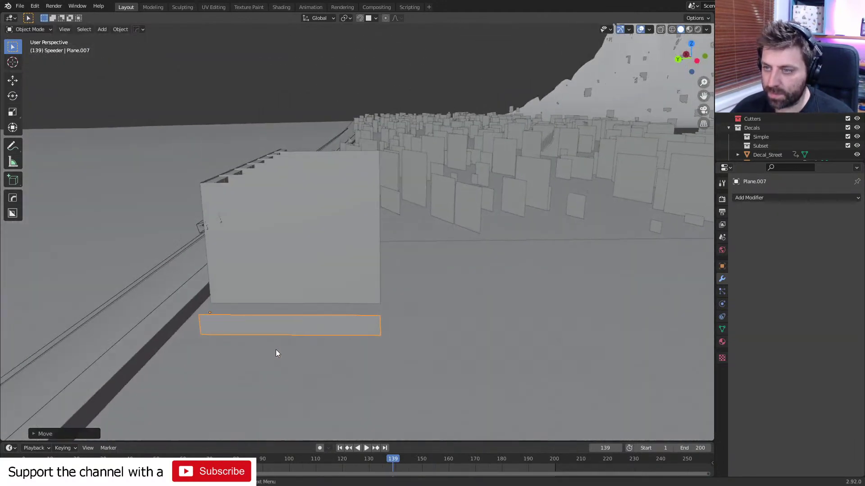
Extrude the strip's face along the length of the building to form a base block under it.
key(Tab)
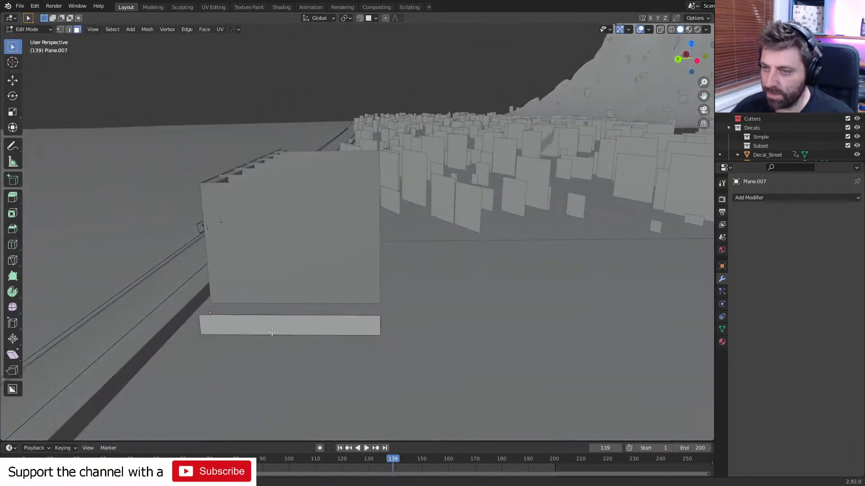
click(299, 327)
middle_drag(373, 341, 289, 363)
key(e)
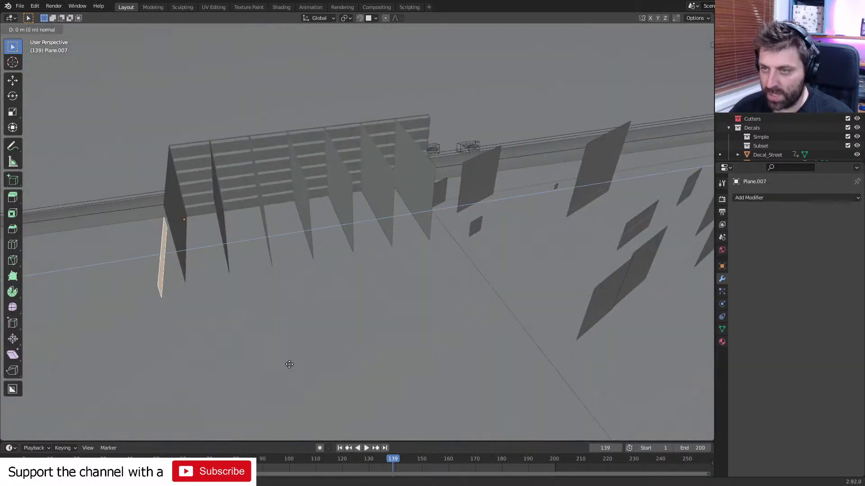
click(476, 350)
Pull the base block's end face outward along its local X axis so the block extends beyond the building's end wall.
middle_drag(476, 349, 492, 321)
click(626, 346)
key(g)
key(y)
key(x)
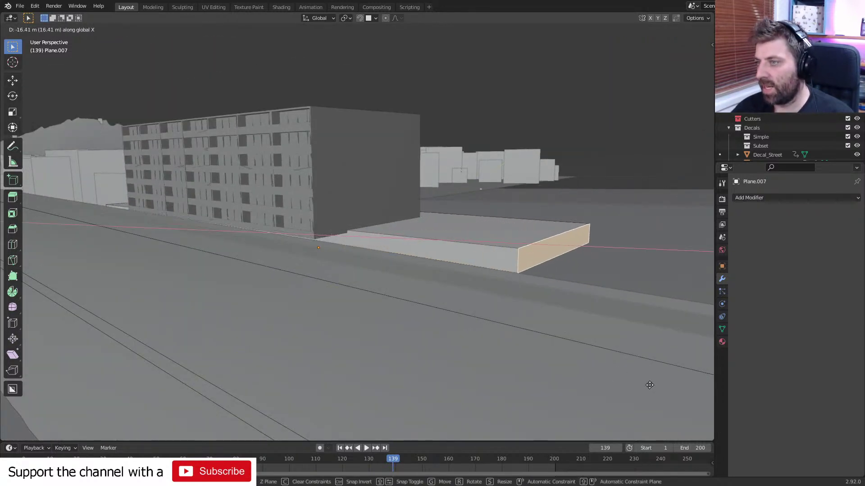
key(y)
key(y)
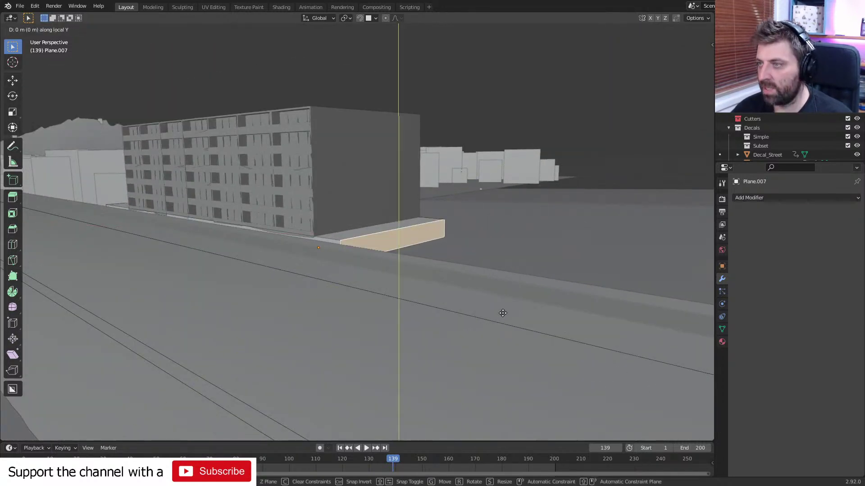
key(y)
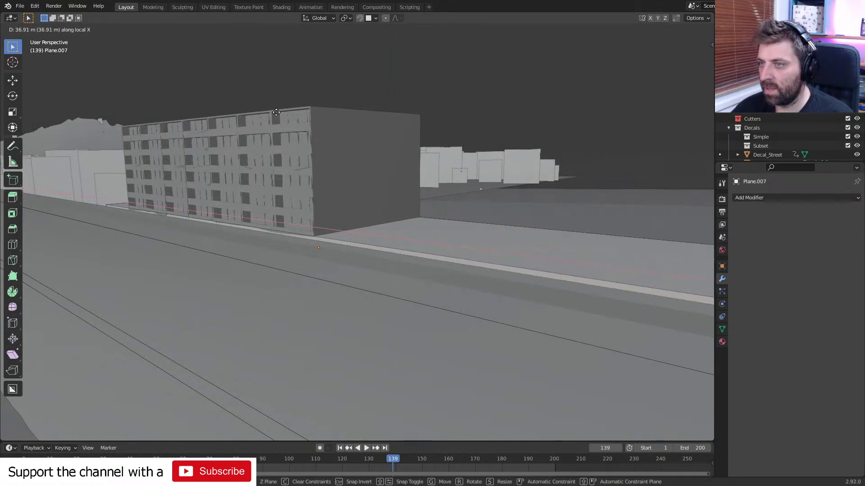
click(325, 250)
Lower the base block's top face slightly along global Z while checking it in the camera view, and leave mesh editing.
key(KP_0)
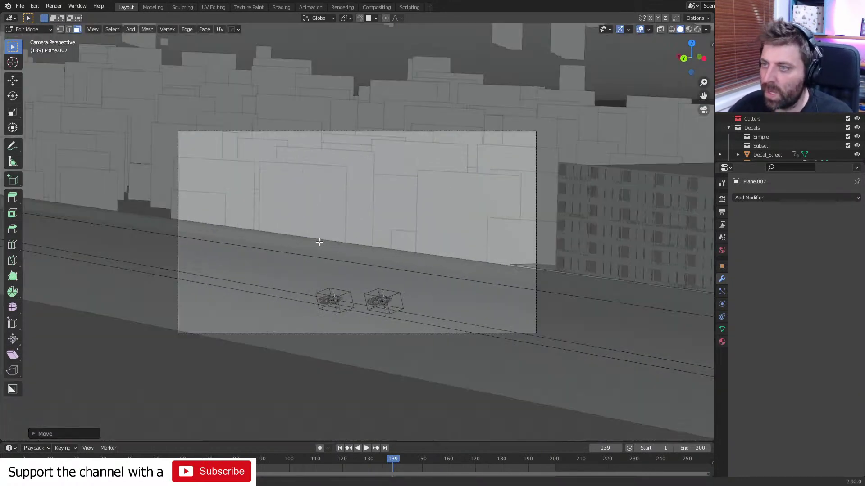
shift+middle_drag(559, 318, 285, 314)
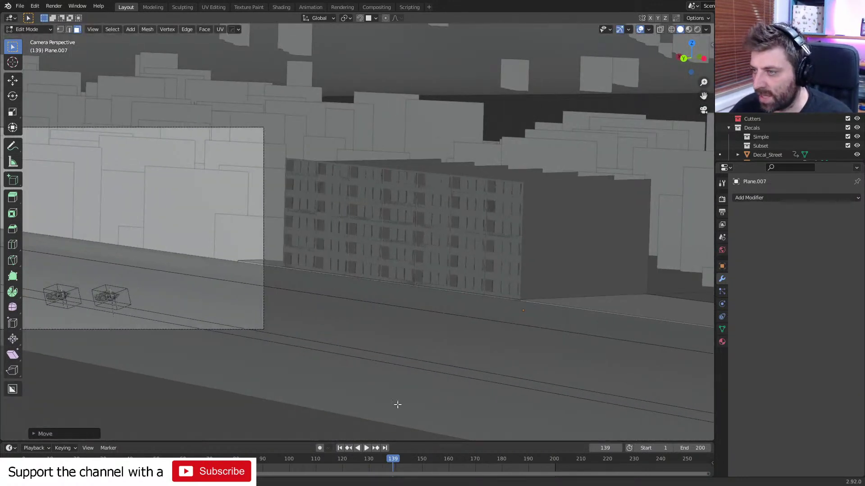
click(587, 305)
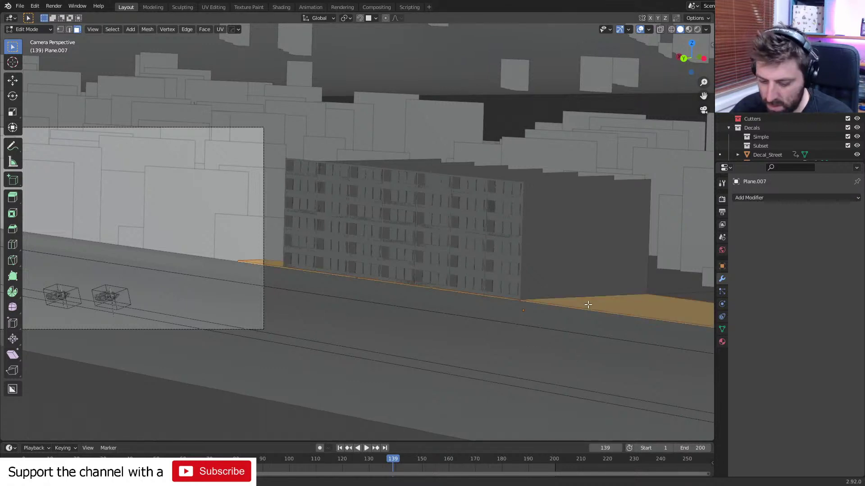
key(g)
key(z)
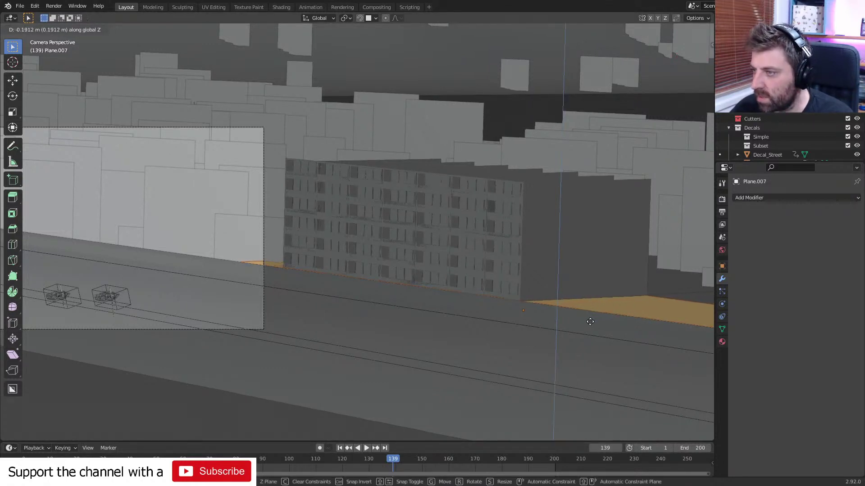
click(586, 327)
key(Tab)
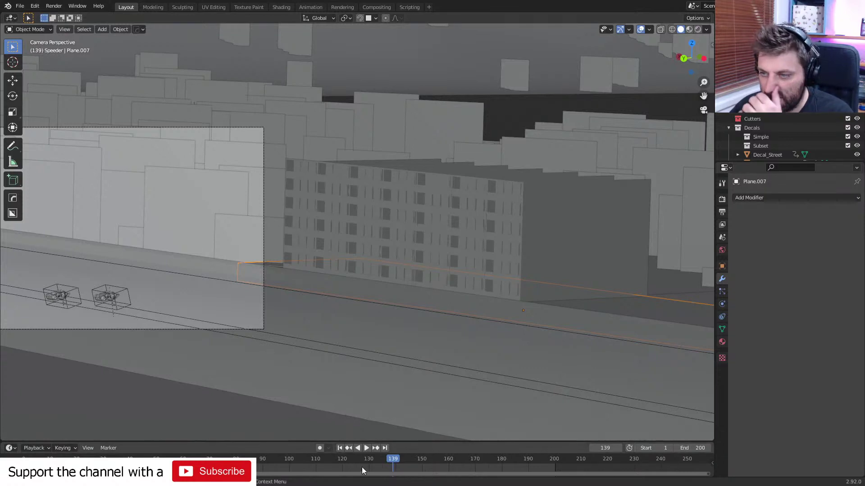
Check the building and its base block through the camera at frames 133 and 125.
click(377, 460)
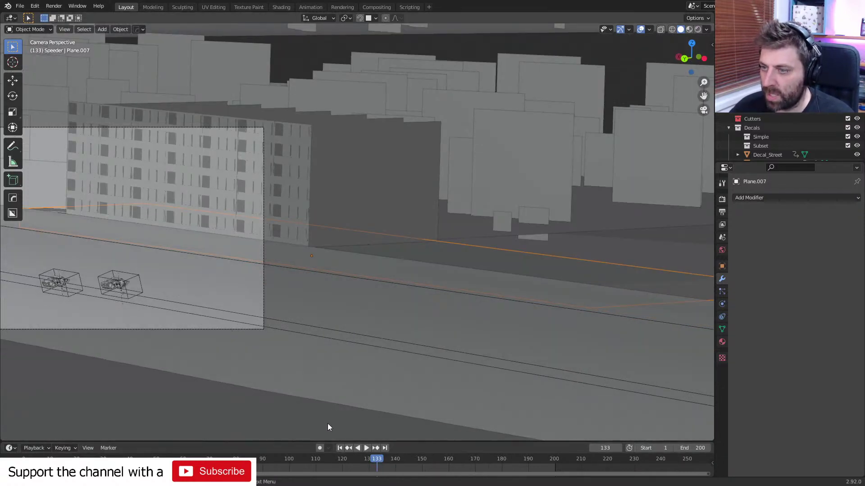
click(356, 460)
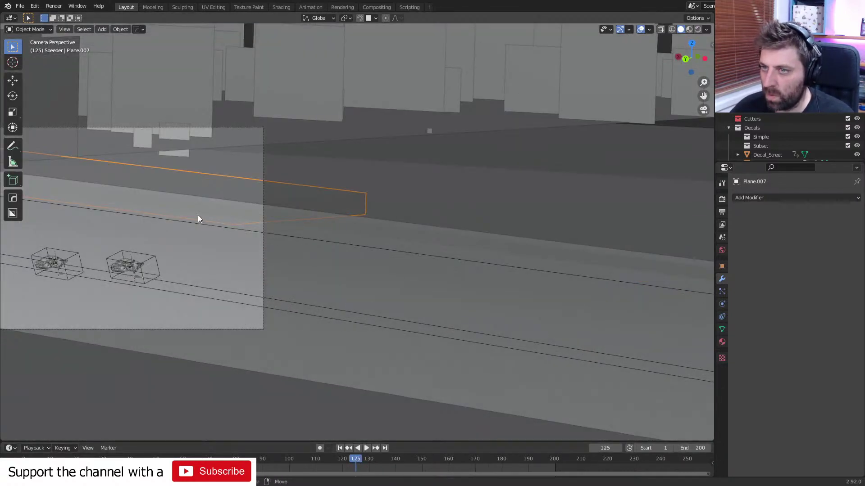
shift+middle_drag(199, 215, 466, 250)
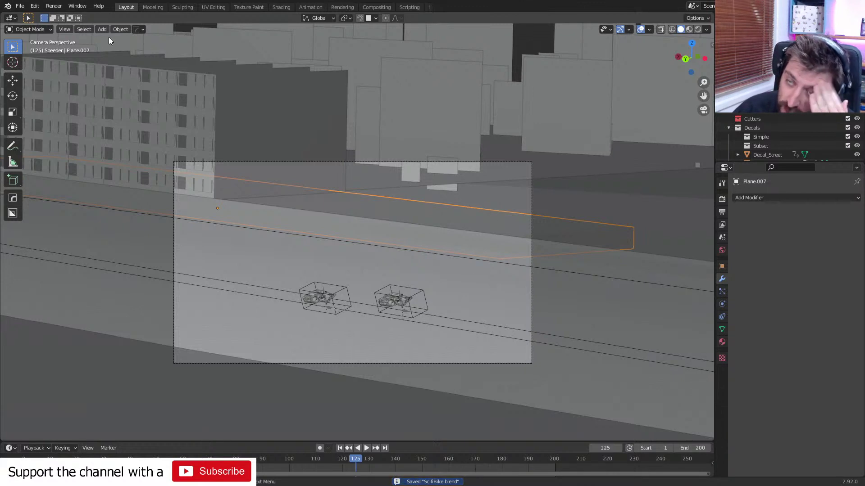
Search the add-ons in the preferences for "city" and enable Citybuilder Future.
click(35, 5)
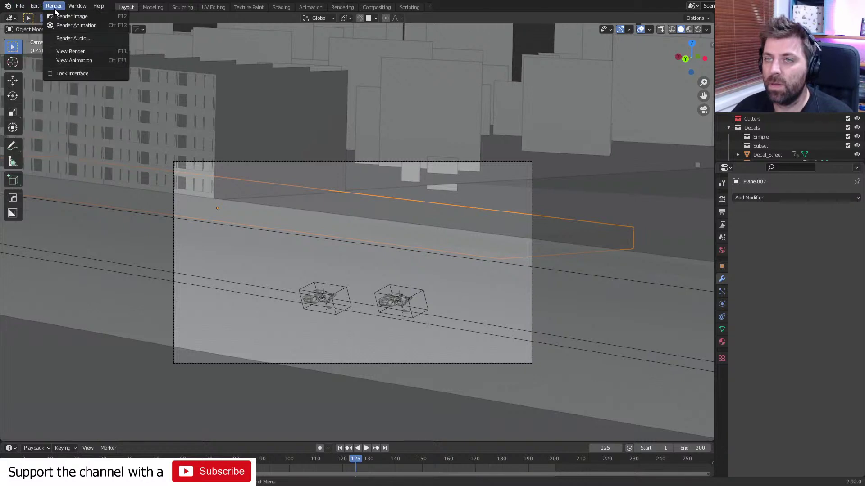
click(35, 6)
click(35, 6)
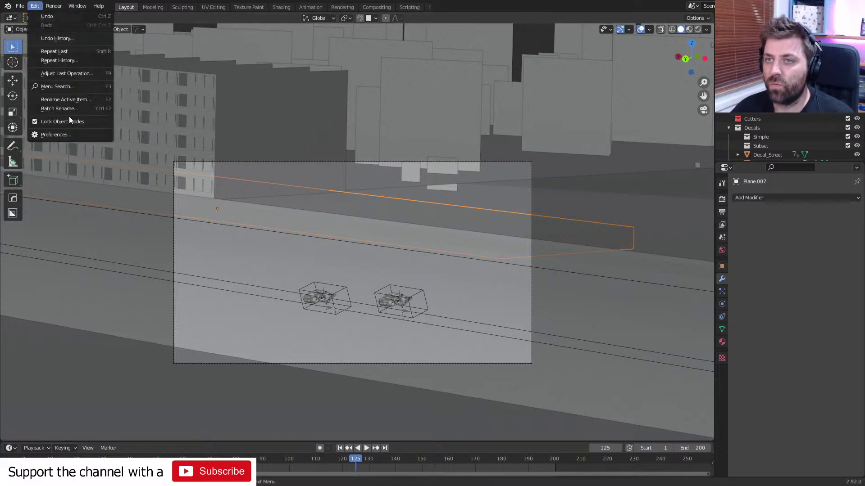
click(78, 135)
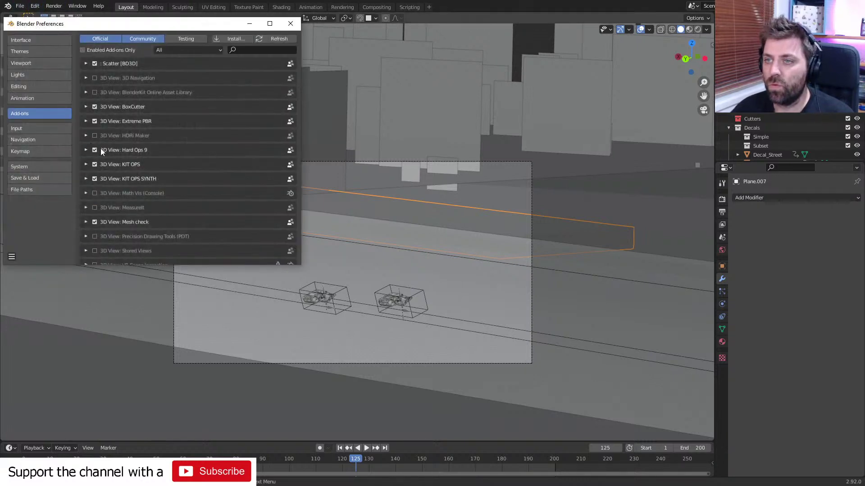
click(255, 50)
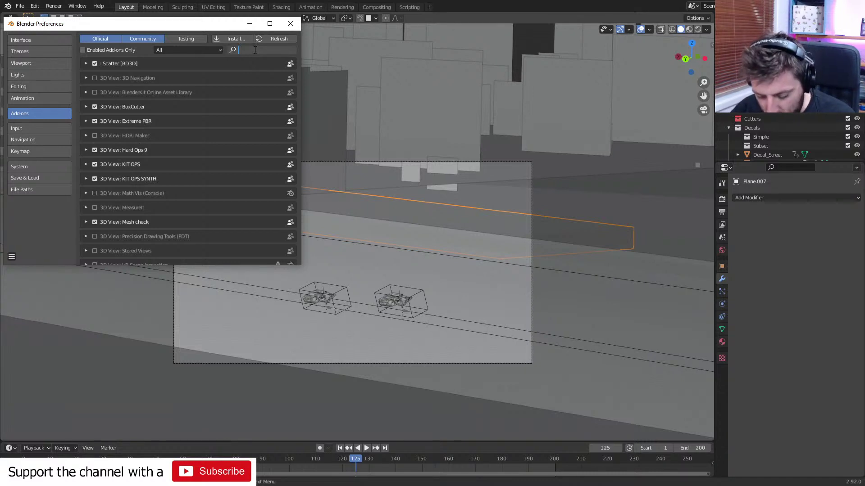
text(city)
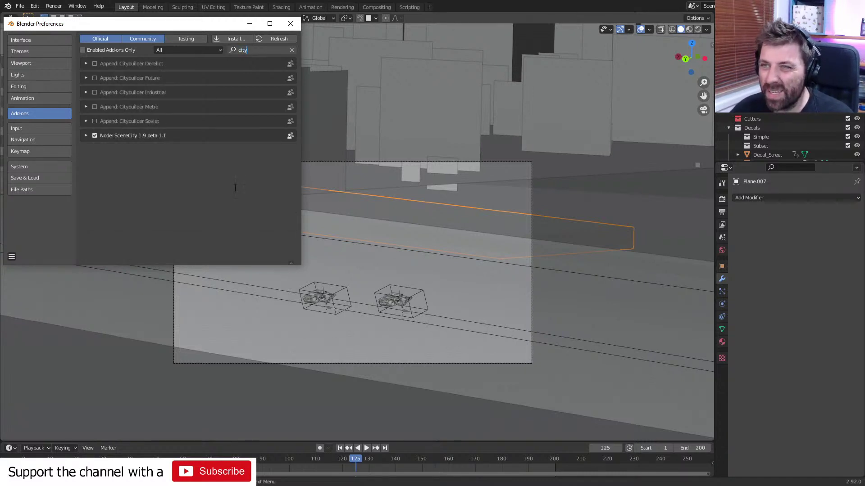
key(Return)
click(94, 78)
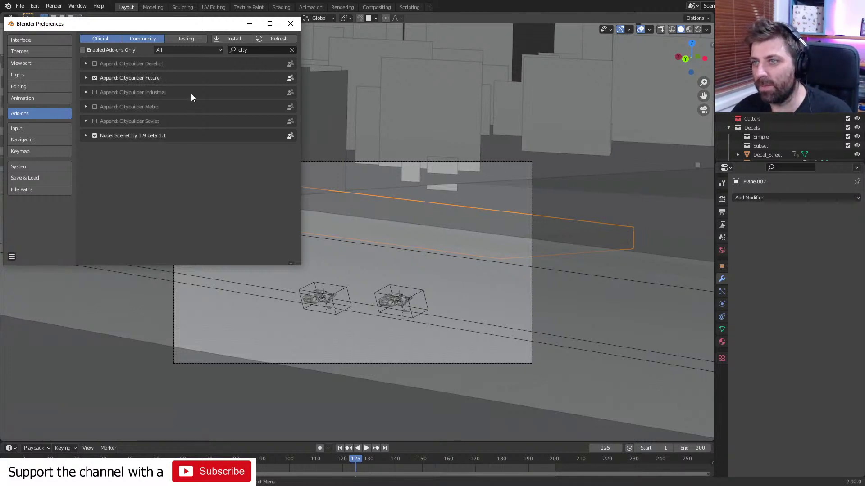
click(290, 24)
Add the first medium Clean future building from the Sci Fi Future Assets and frame it at the 3D cursor.
key(n)
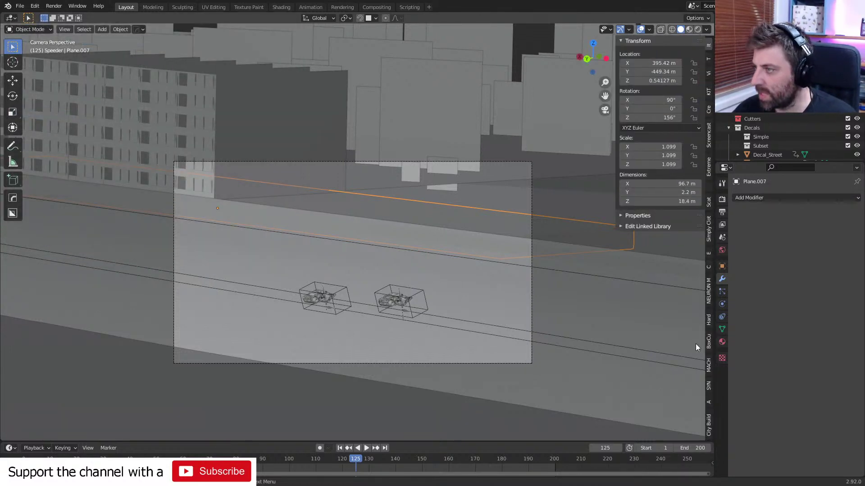
click(708, 426)
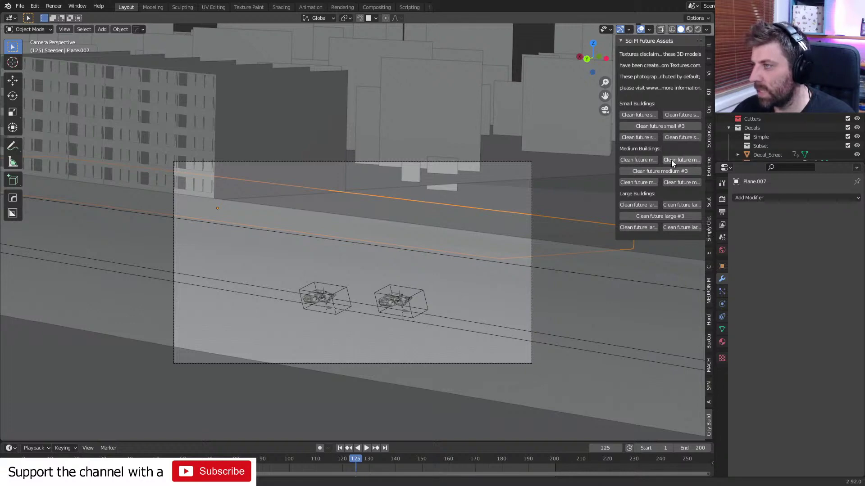
click(650, 162)
scroll(434, 278, down, 5)
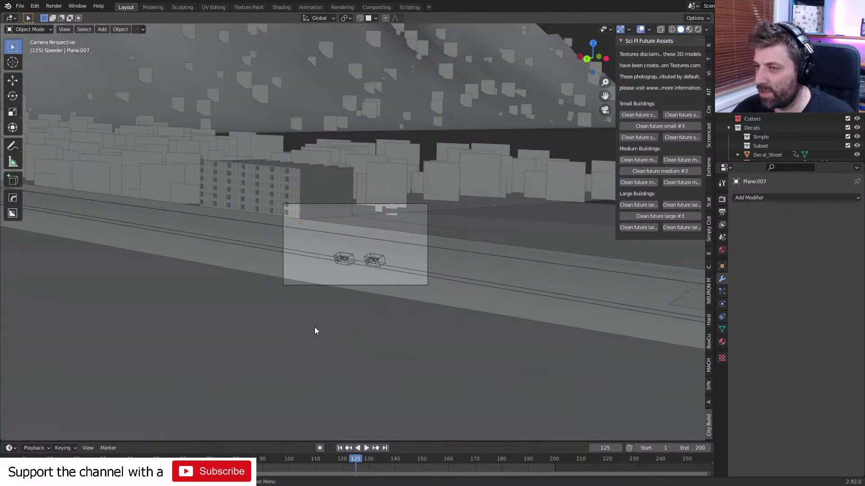
middle_drag(314, 331, 430, 265)
scroll(430, 261, up, 3)
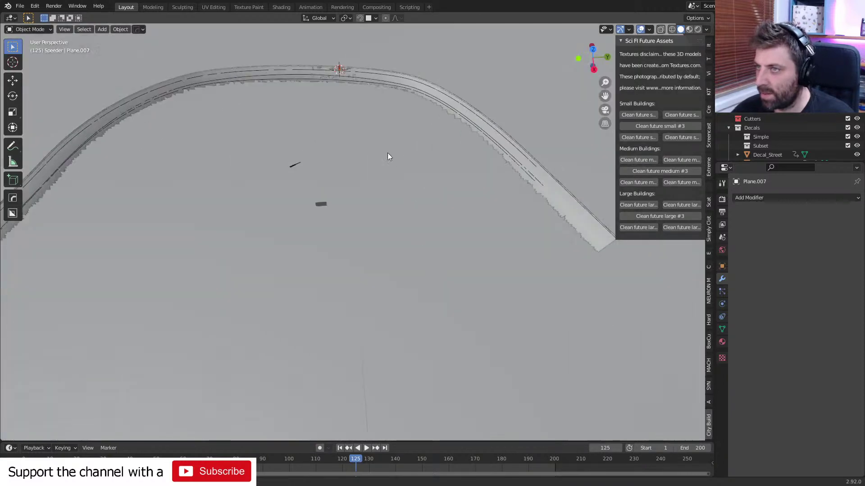
scroll(359, 324, up, 4)
shift+middle_drag(387, 153, 315, 305)
key(alt+h)
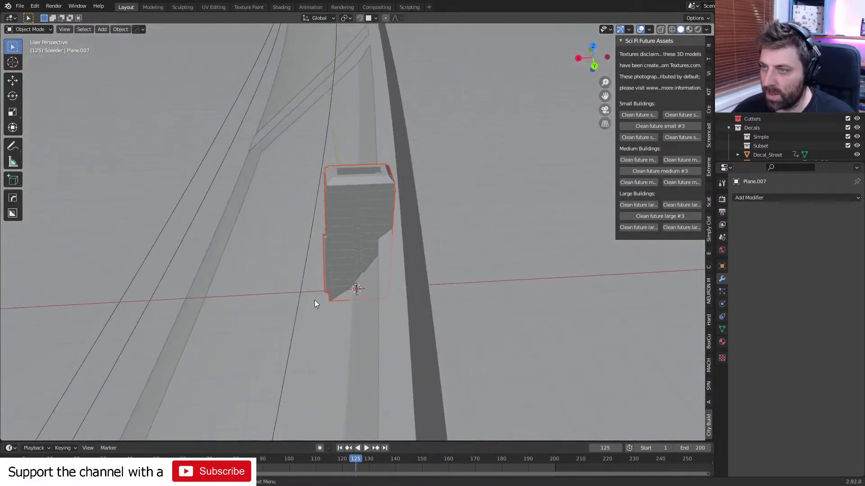
Move the imported medium building in top view along the curved road to the straight stretch near the two speeders.
key(KP_7)
scroll(342, 293, down, 5)
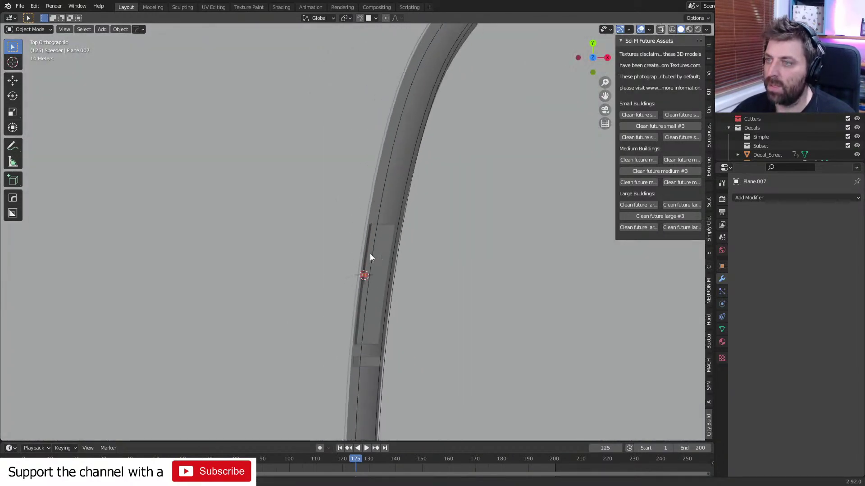
shift+middle_drag(428, 351, 316, 136)
key(g)
click(463, 388)
shift+middle_drag(463, 388, 312, 172)
scroll(360, 273, down, 1)
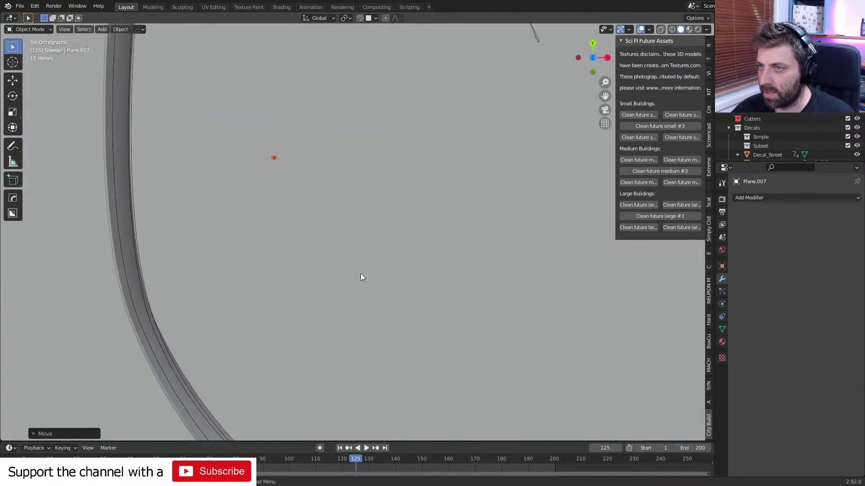
shift+middle_drag(482, 377, 335, 142)
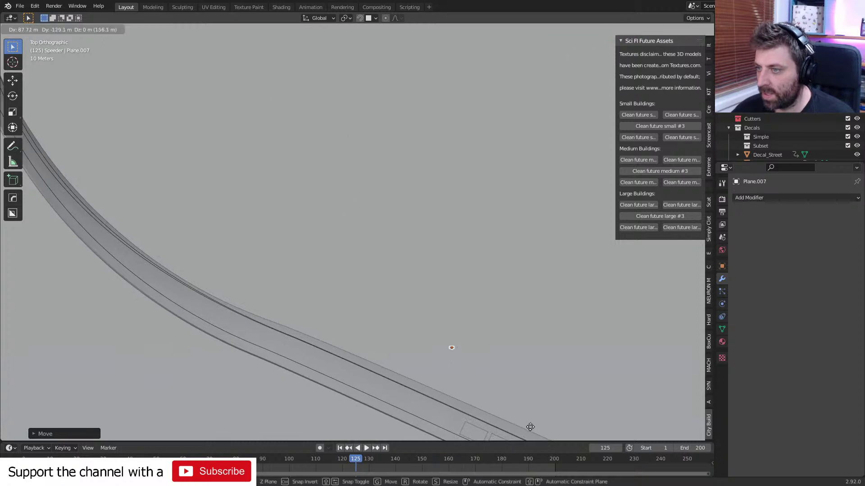
shift+middle_drag(541, 358, 402, 188)
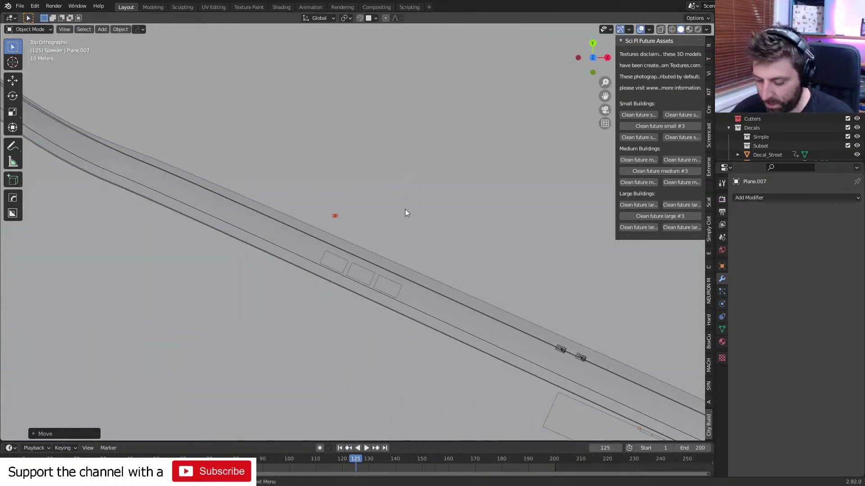
key(g)
click(548, 347)
Scale the medium building up about 28 times and rotate it parallel to the road beside the base block.
key(s)
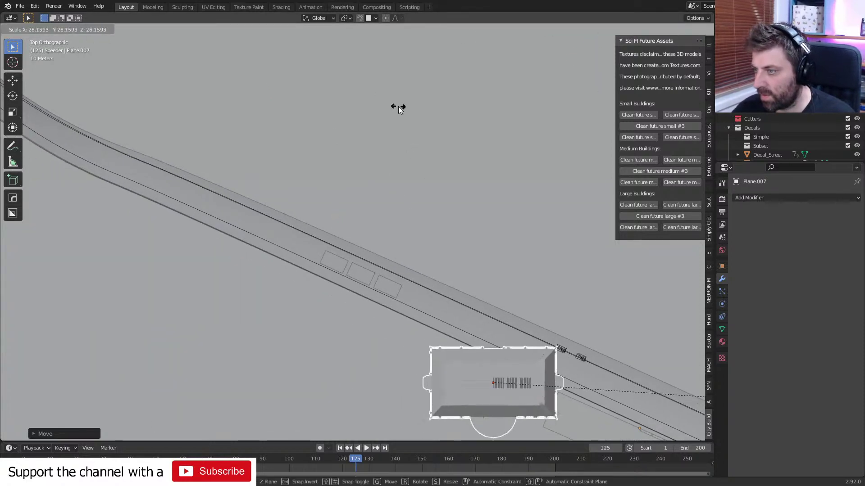
click(398, 106)
shift+middle_drag(501, 268, 421, 152)
key(g)
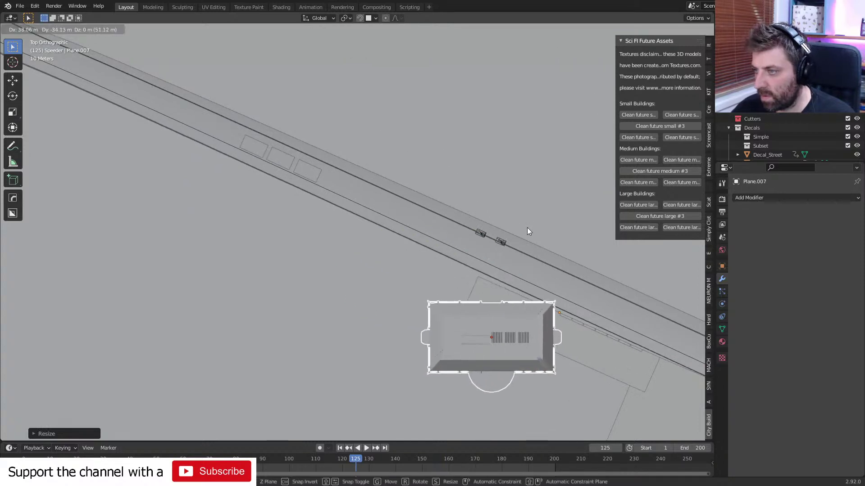
click(528, 231)
key(r)
click(657, 431)
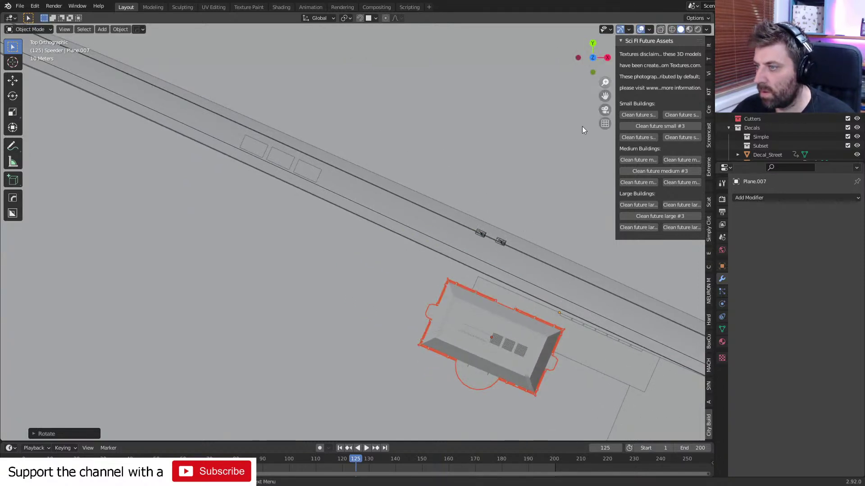
Enlarge the medium building further and move it against the road edge next to the base block.
key(g)
click(504, 179)
key(s)
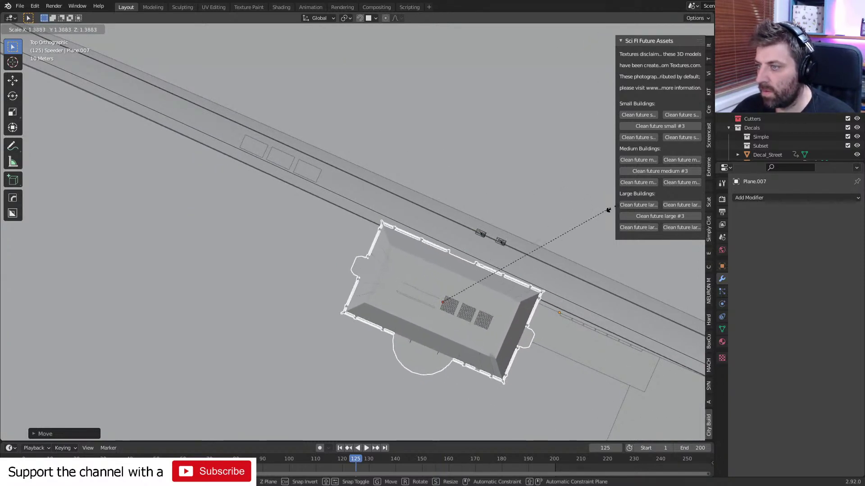
click(601, 237)
key(s)
click(671, 258)
key(g)
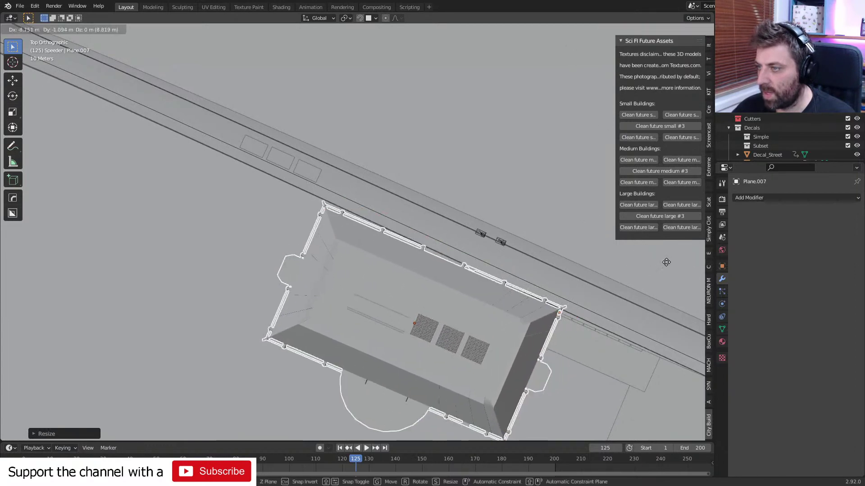
click(651, 263)
Scale the medium building down and shift it behind the speeders while judging it through the camera.
middle_drag(558, 237, 359, 159)
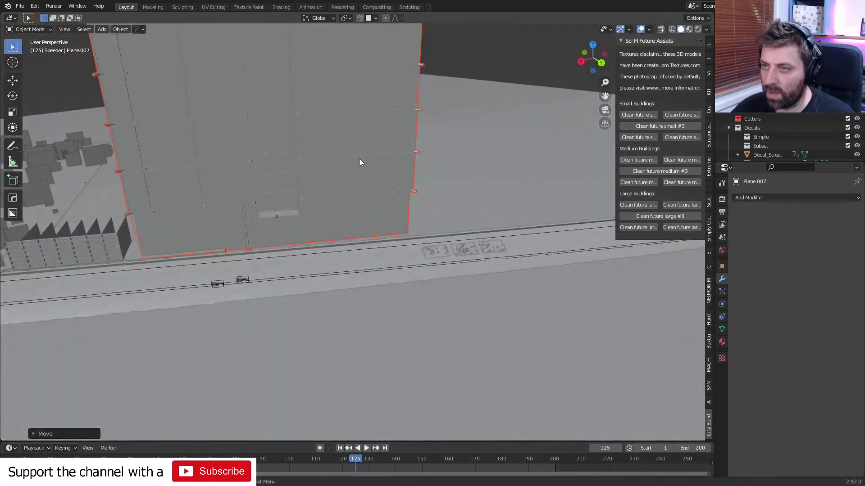
key(KP_0)
key(s)
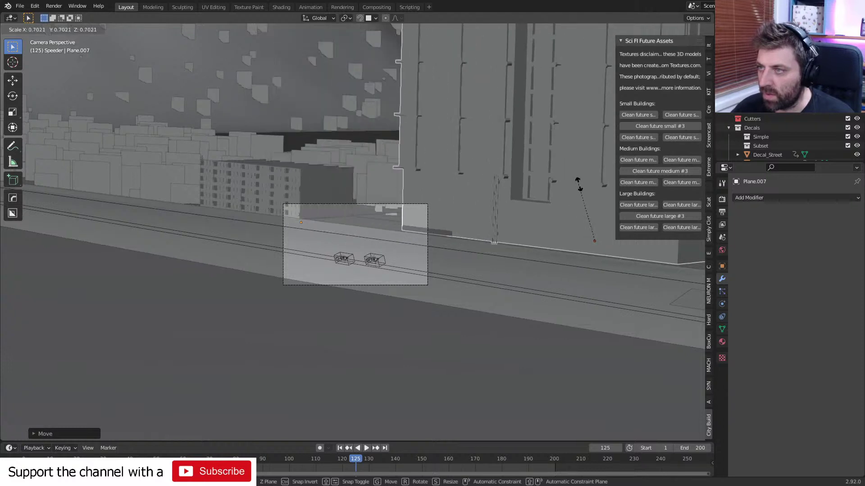
click(589, 212)
key(ctrl+z)
key(s)
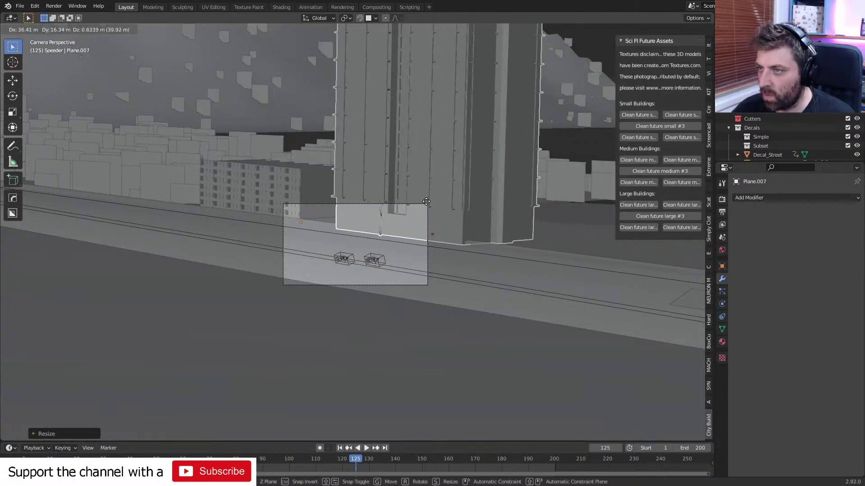
click(484, 222)
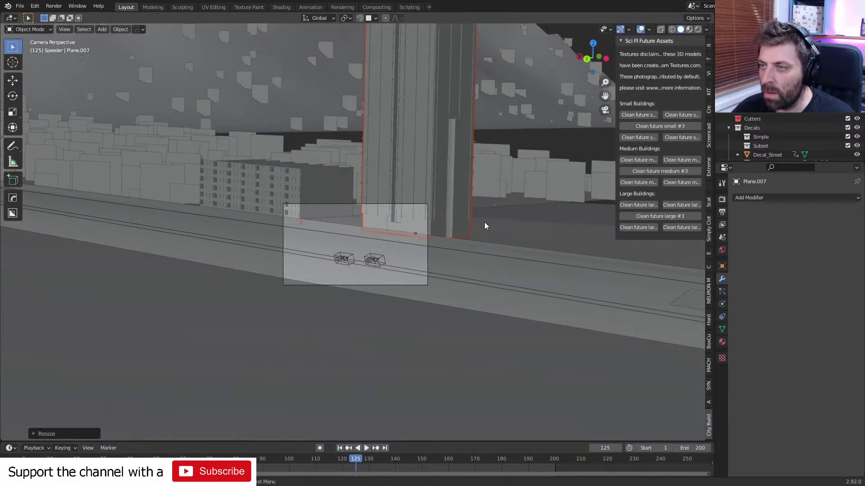
Move the medium building in top view back from the road onto the end of the base block.
key(KP_7)
key(g)
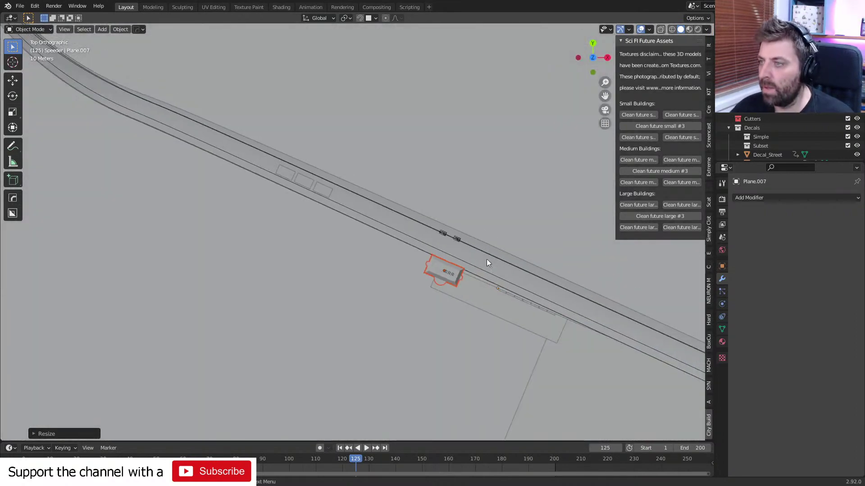
click(489, 288)
key(KP_0)
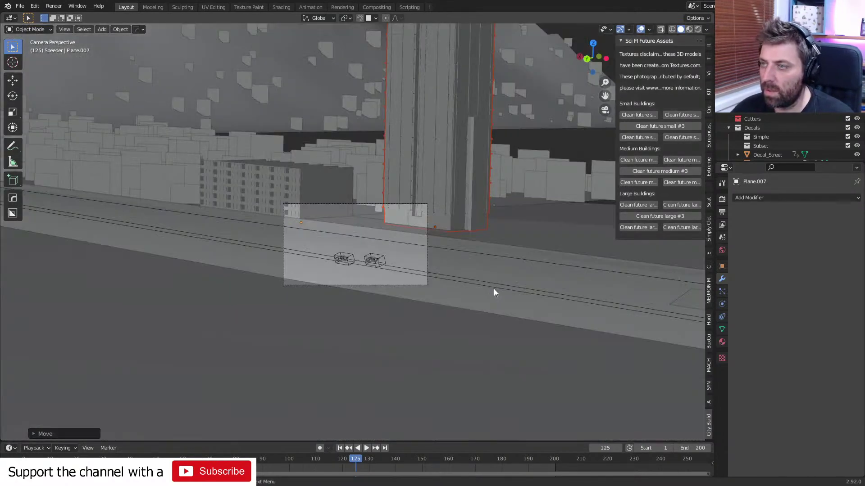
Slide the medium building along its local X axis and adjust its height along global Z in the camera view.
key(g)
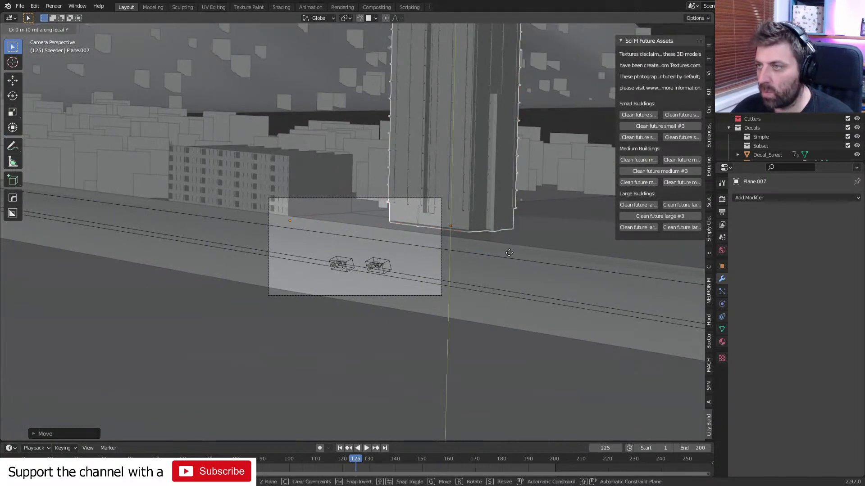
key(x)
key(x)
key(z)
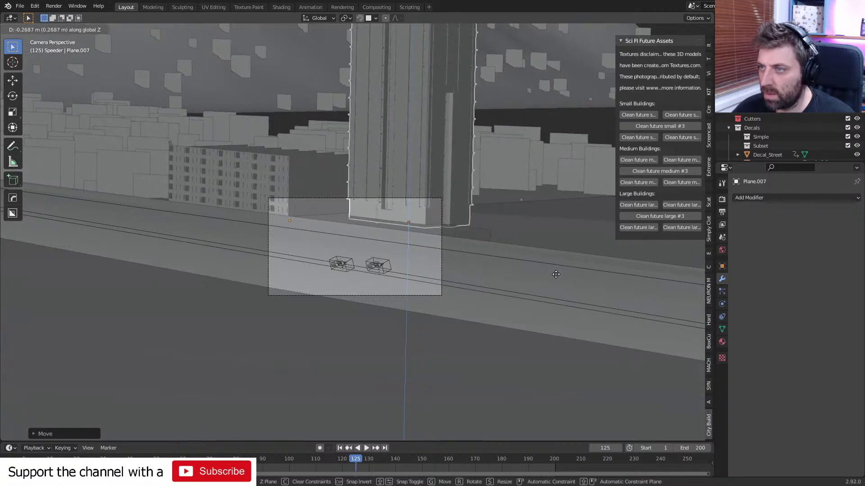
click(555, 278)
Extrude the base block's end face further along the road past the medium building.
shift+middle_drag(461, 224, 414, 250)
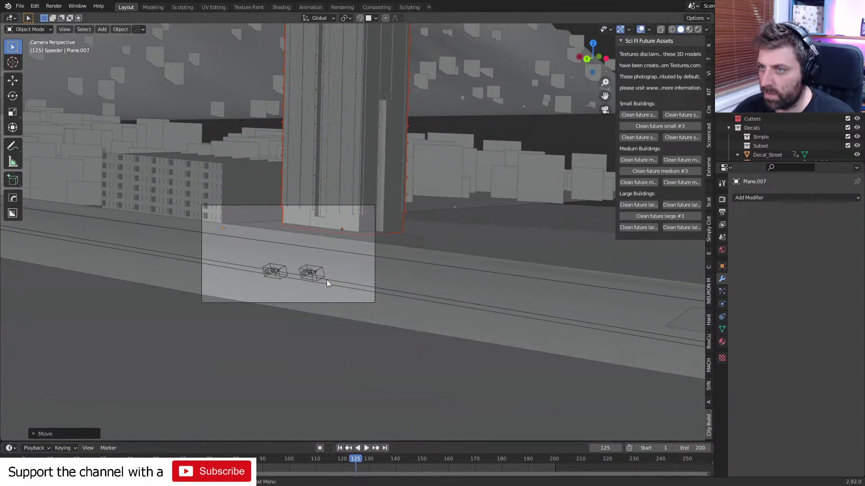
click(398, 244)
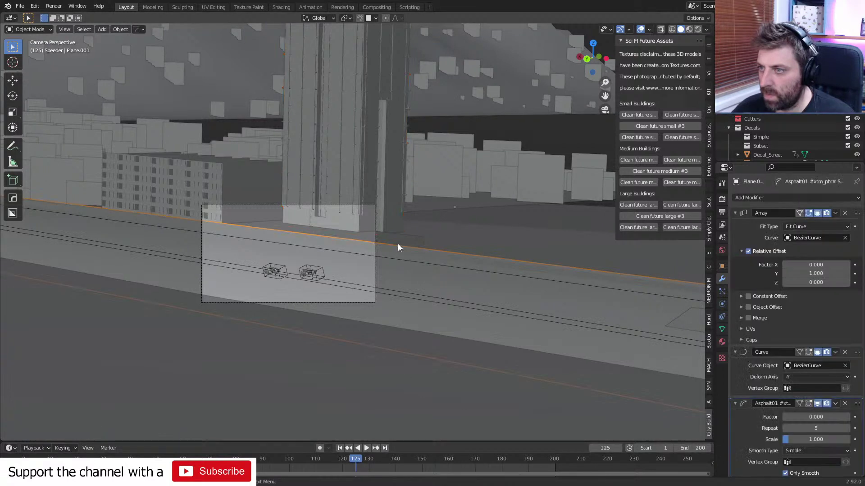
click(404, 241)
key(Tab)
click(409, 245)
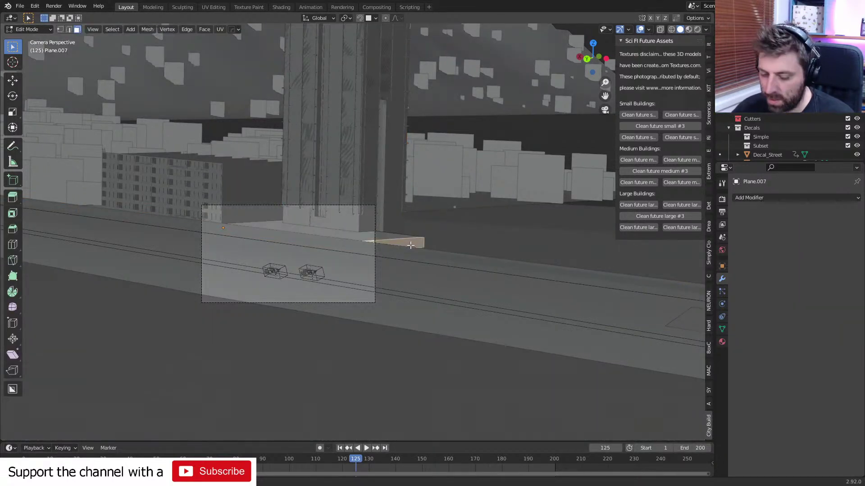
key(e)
click(157, 225)
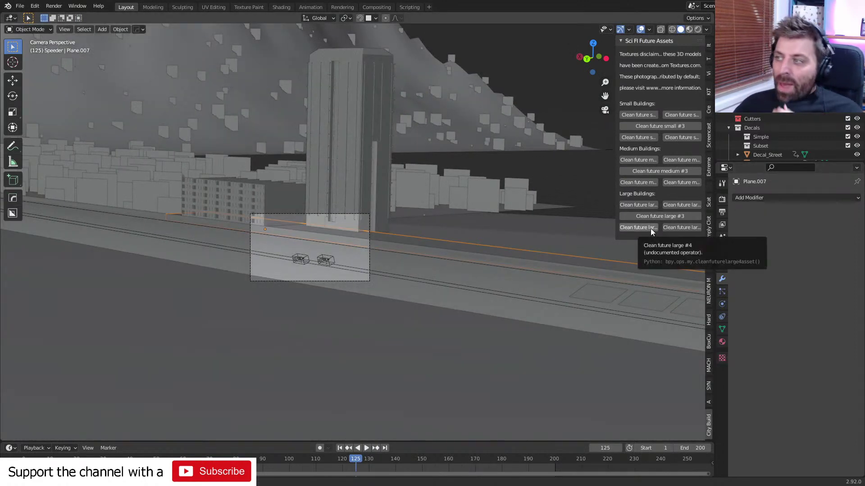
Try to add the Clean future large #3 building from the Sci Fi Future Assets.
click(661, 218)
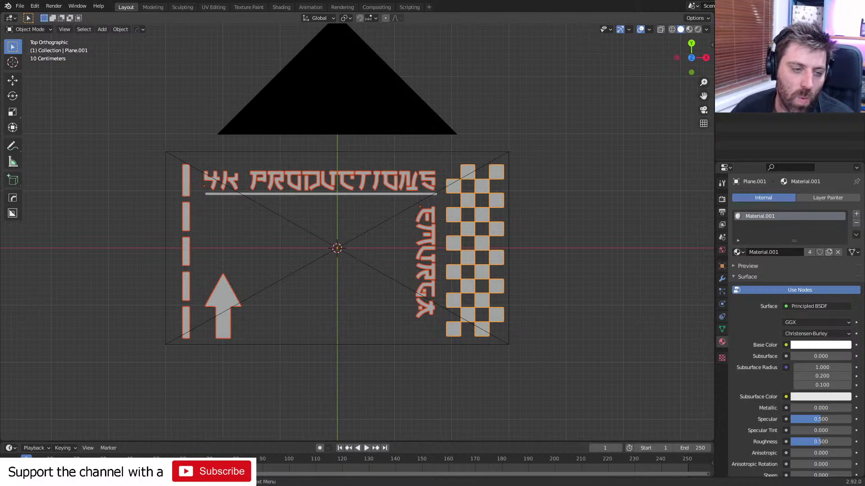
key(F12)
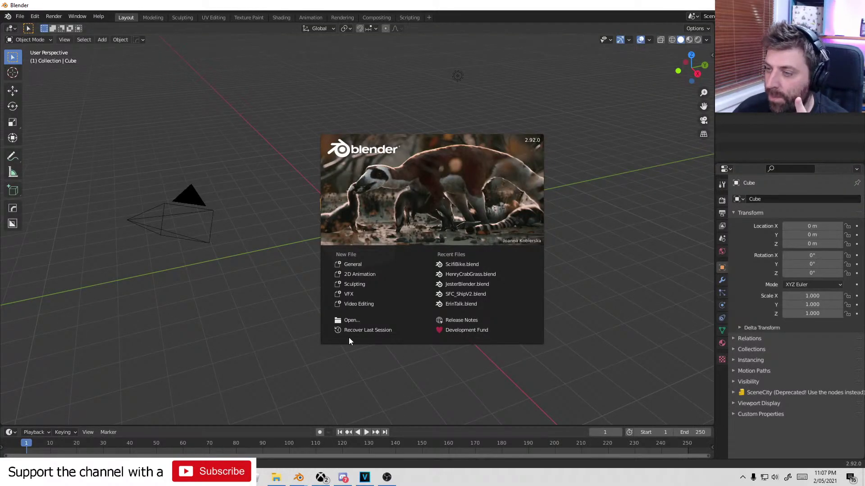
Recover the most recent auto-saved scene, ScifiBike_11248_autosave.blend, from the autosaves sorted by modification date.
click(37, 16)
click(36, 15)
mouse_move(22, 16)
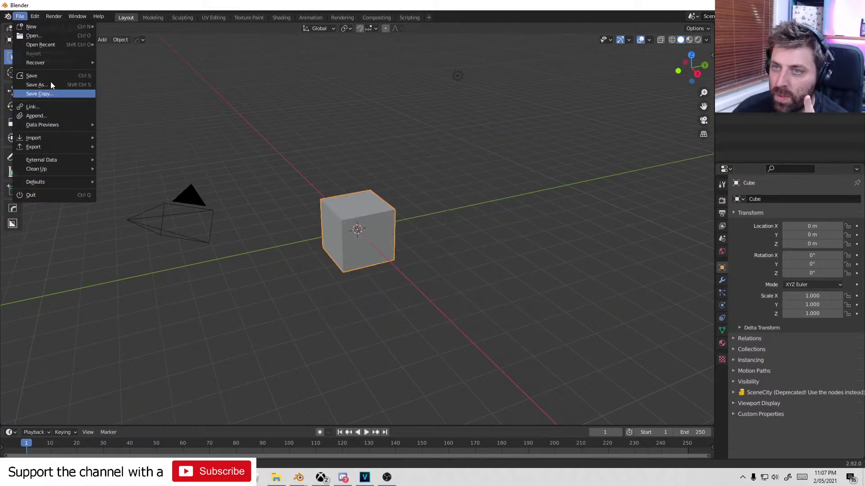
mouse_move(53, 62)
click(167, 72)
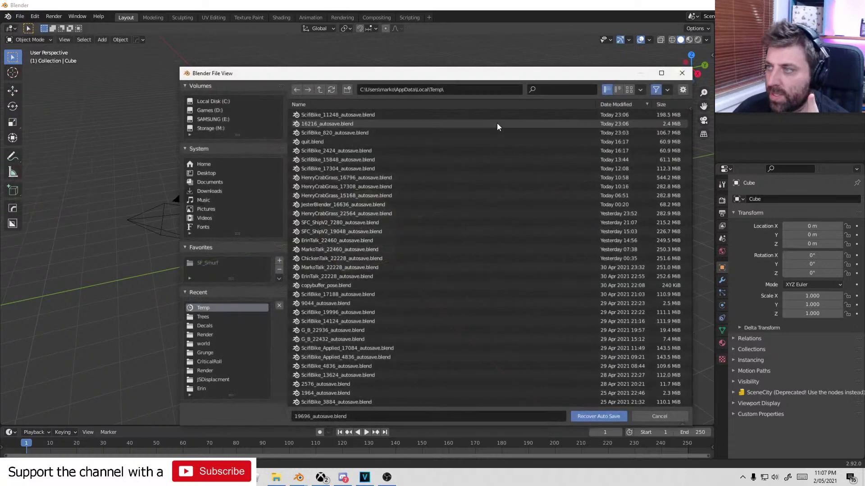
click(624, 106)
click(627, 107)
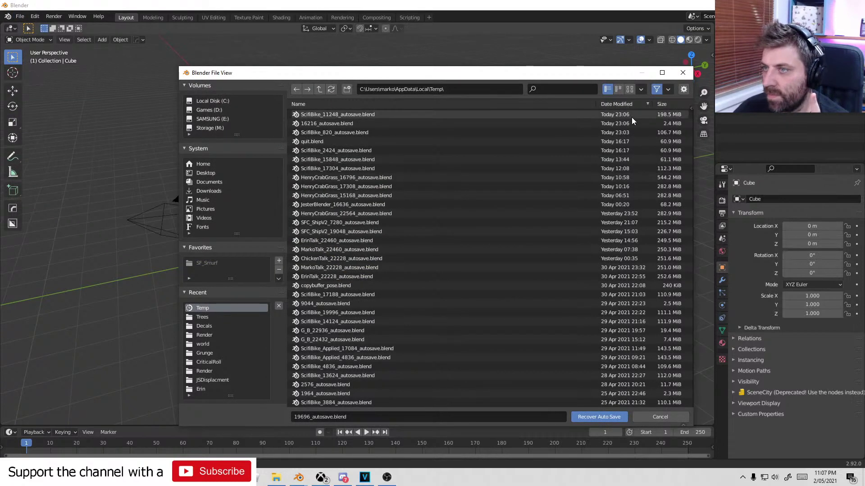
double_click(631, 115)
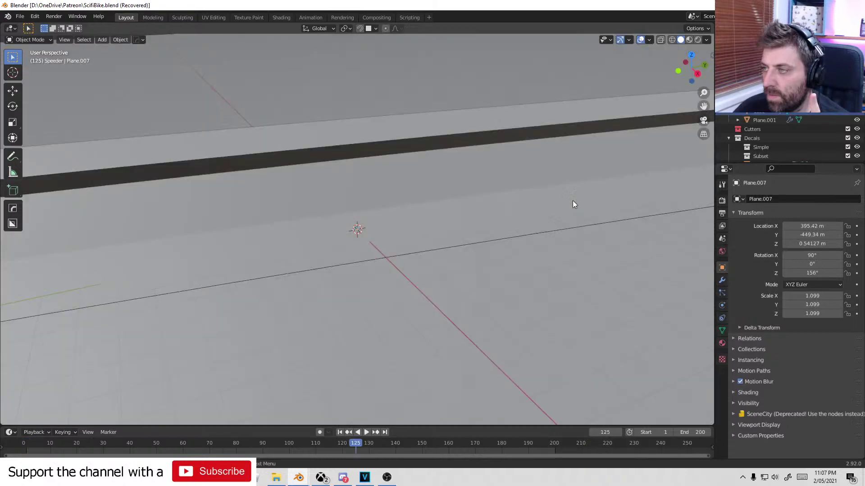
Select the oversized medium building beside the road and scale it down to a scale of about 0.009.
scroll(307, 247, down, 15)
middle_drag(339, 261, 465, 247)
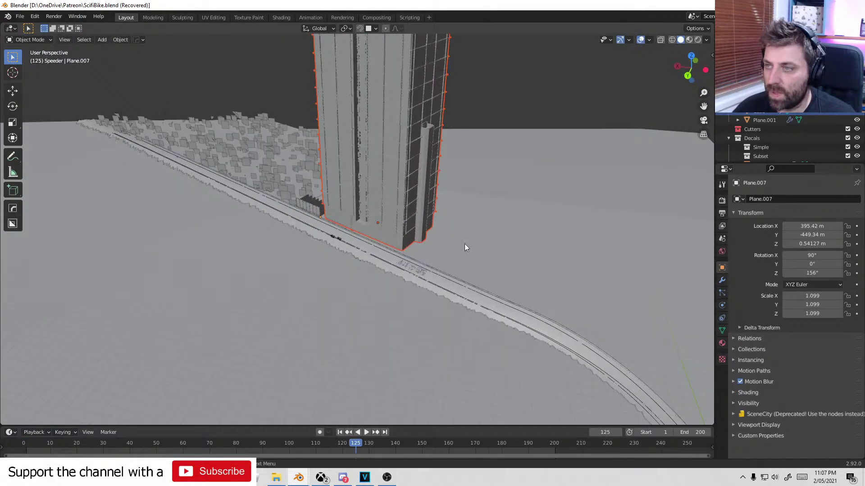
click(424, 228)
key(s)
click(410, 227)
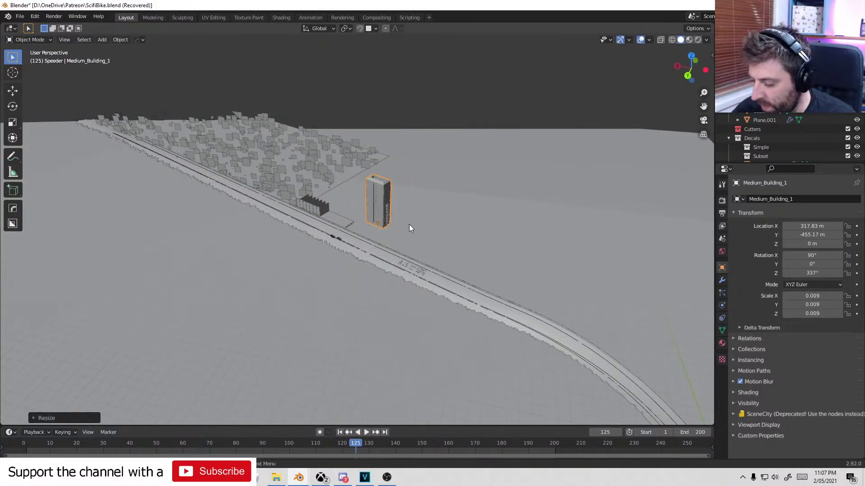
Move the medium building in top view onto the end of the base block beside the road.
key(KP_7)
scroll(293, 320, down, 7)
shift+middle_drag(351, 315, 315, 252)
scroll(315, 252, up, 5)
shift+middle_drag(271, 225, 315, 229)
key(g)
click(242, 209)
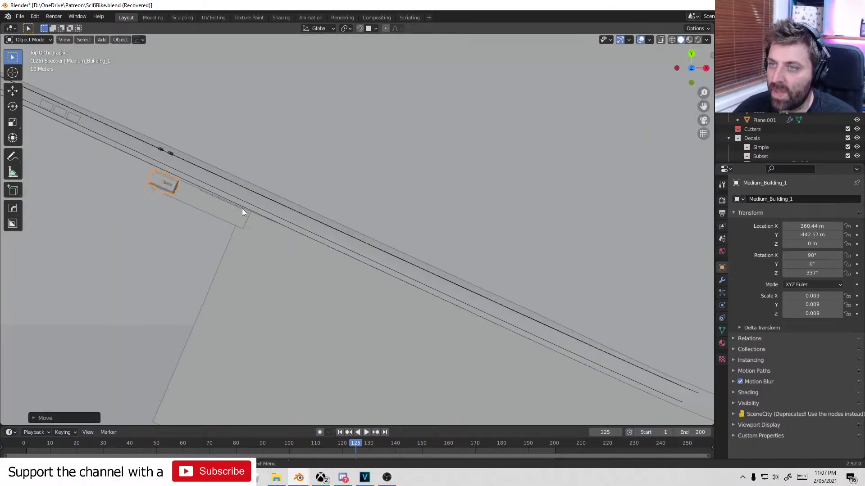
Nudge the medium building slightly up and along the base block while looking through the camera.
key(KP_0)
key(g)
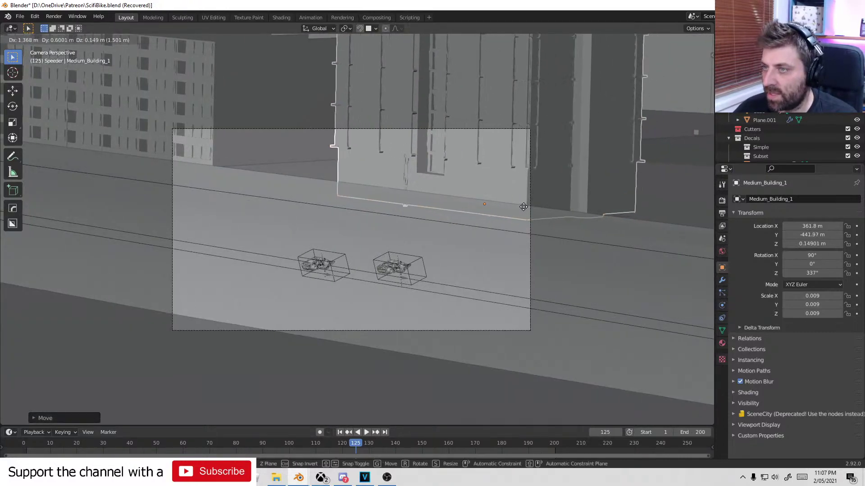
click(512, 203)
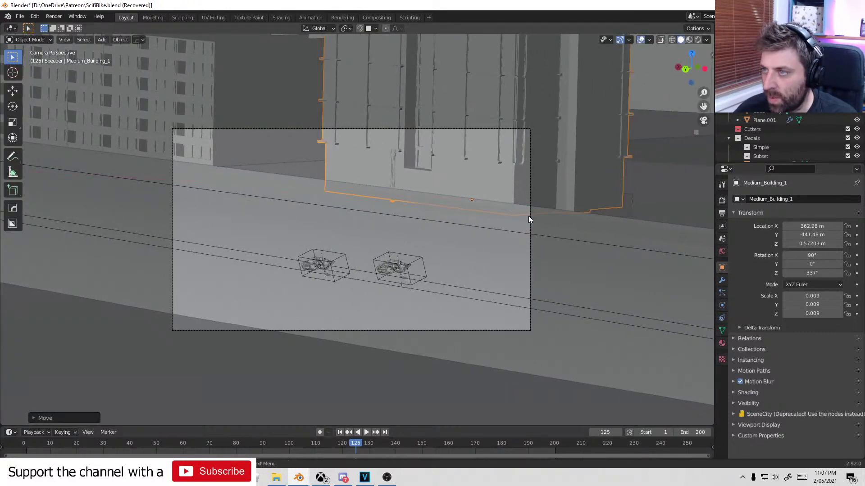
Extrude the end face of the base block along the road, well past the medium building.
click(624, 214)
key(Tab)
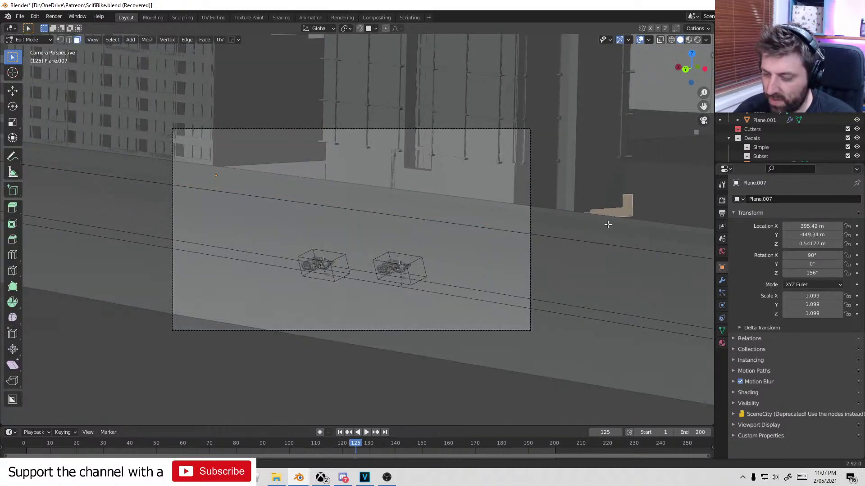
key(e)
click(243, 214)
scroll(300, 254, down, 3)
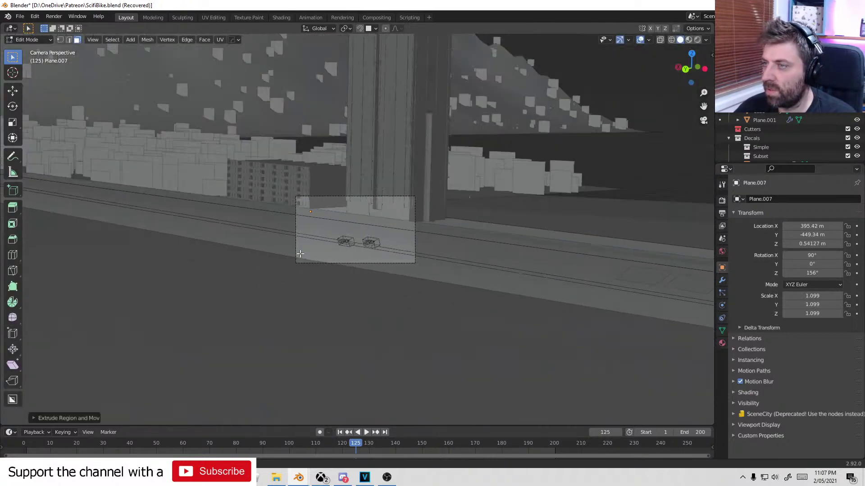
shift+middle_drag(300, 254, 272, 230)
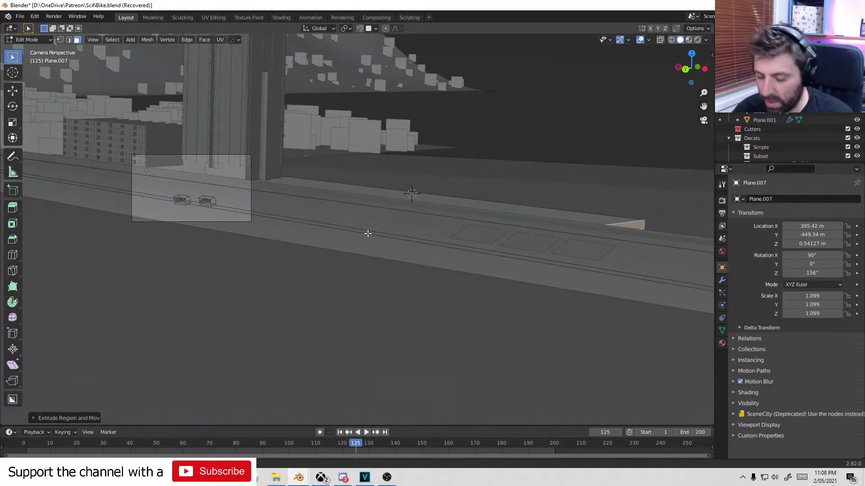
Finish editing the base block and switch the program window to full screen.
key(Tab)
key(n)
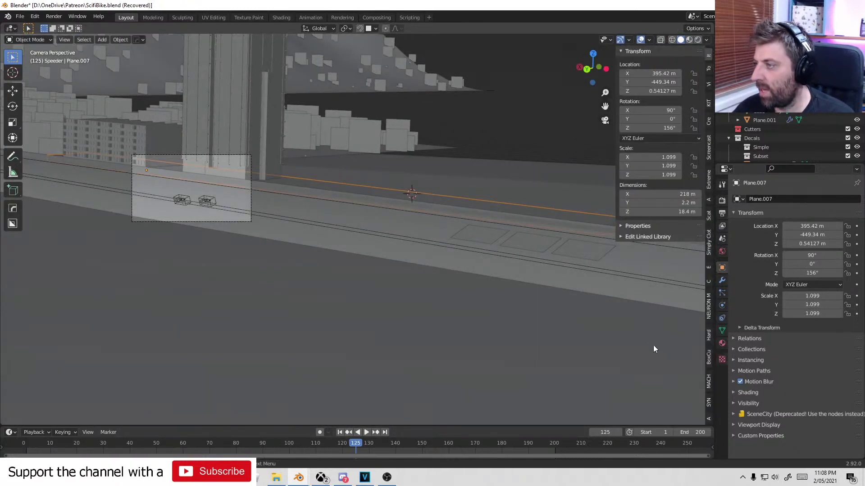
key(F3)
text(full)
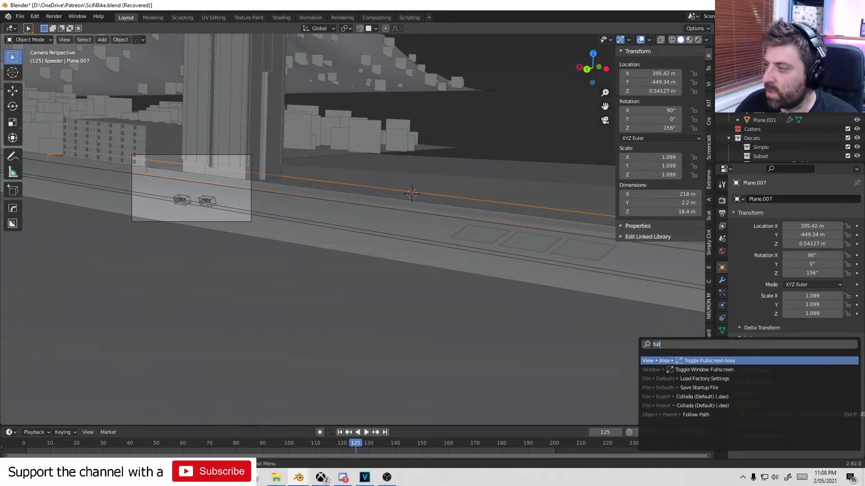
key(Return)
Search the add-ons in the preferences for "city".
click(38, 7)
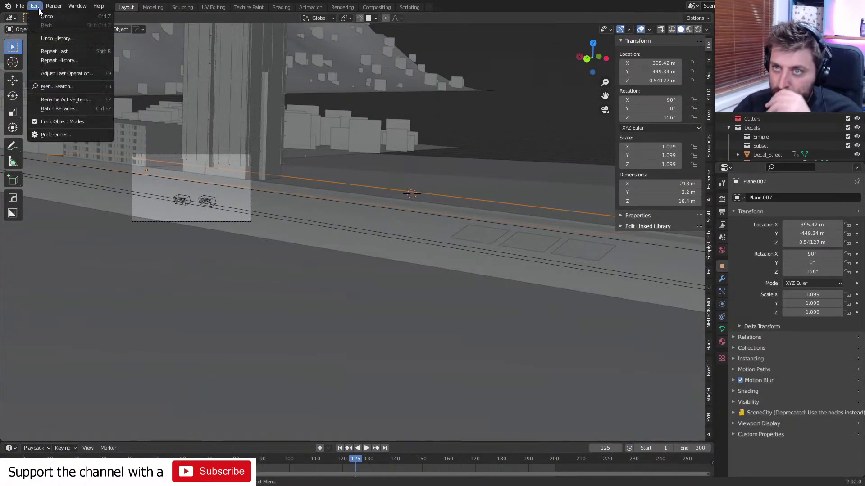
click(58, 132)
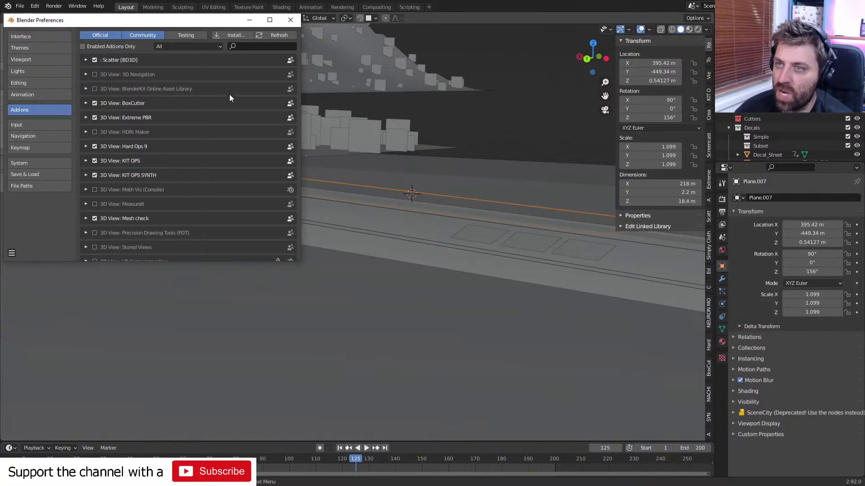
click(270, 46)
text(city)
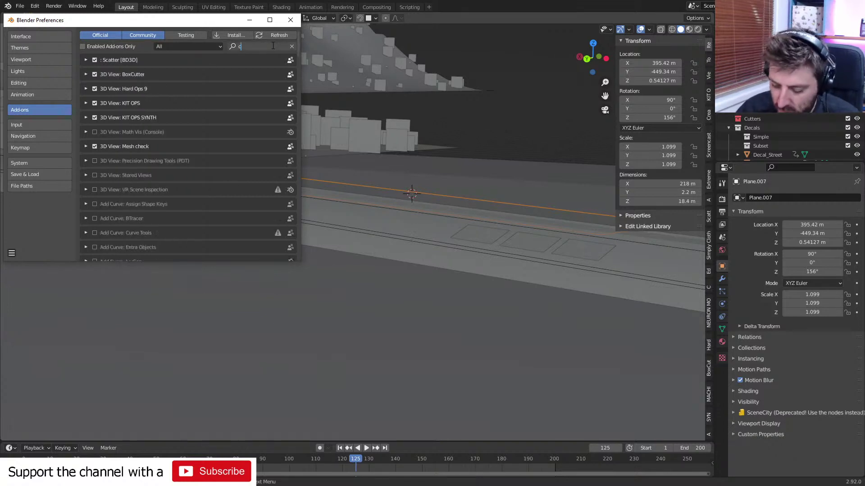
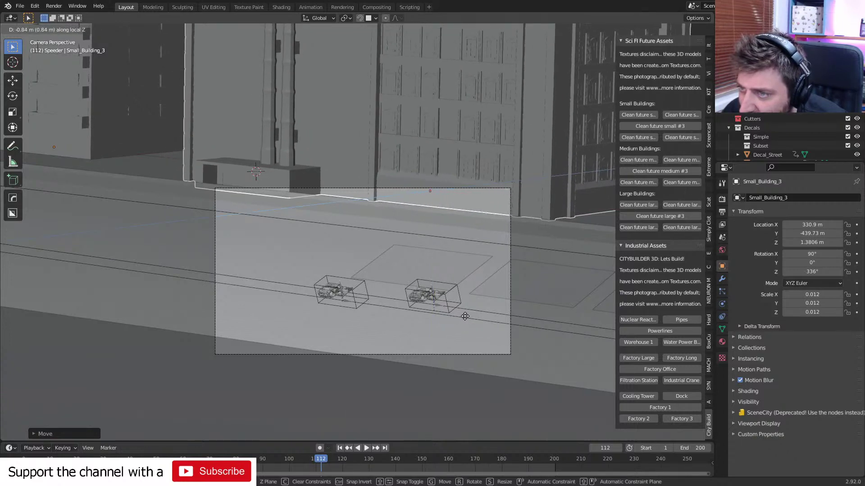
Lower the small building along global Z by about 0.4 m onto the base block.
key(z)
key(z)
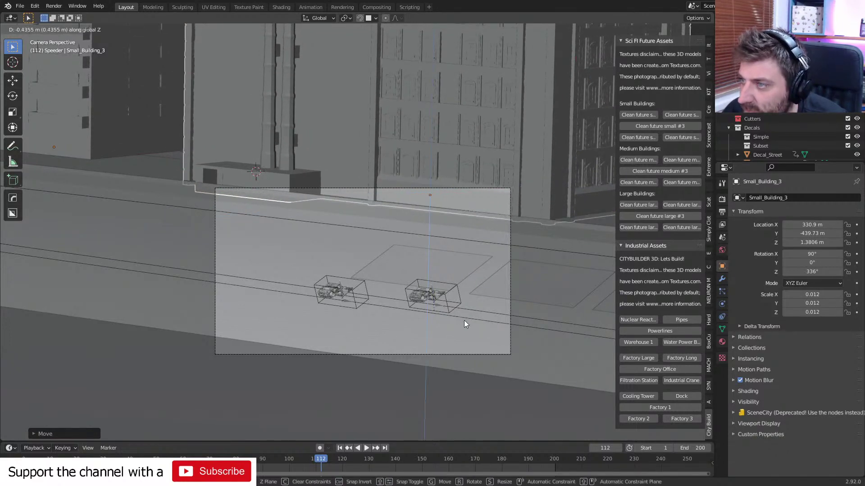
click(464, 320)
Render frame 112 through the camera and close the render after checking it.
scroll(460, 285, down, 5)
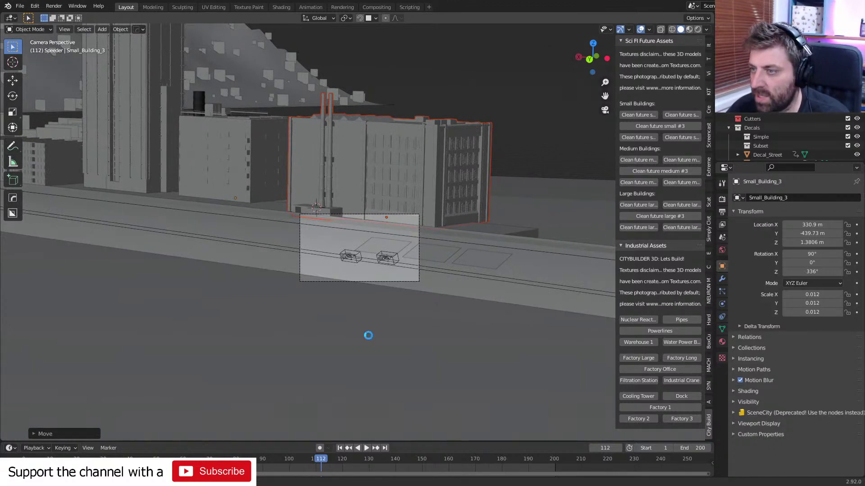
key(F12)
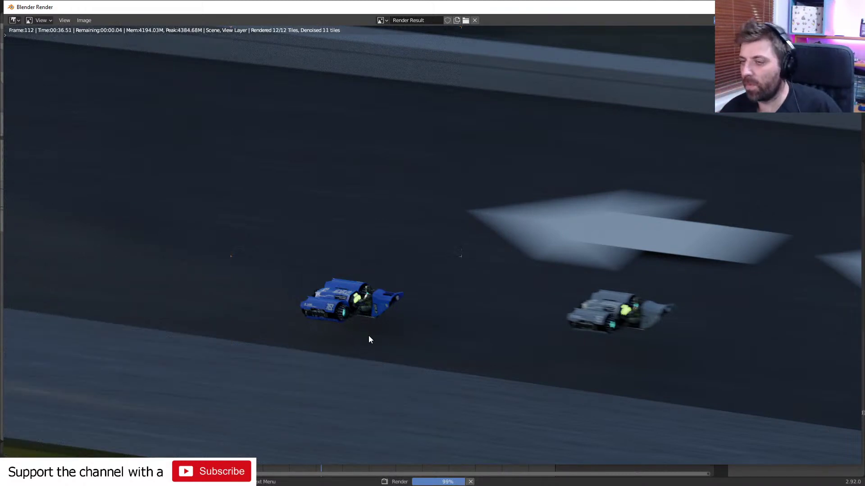
scroll(404, 265, down, 1)
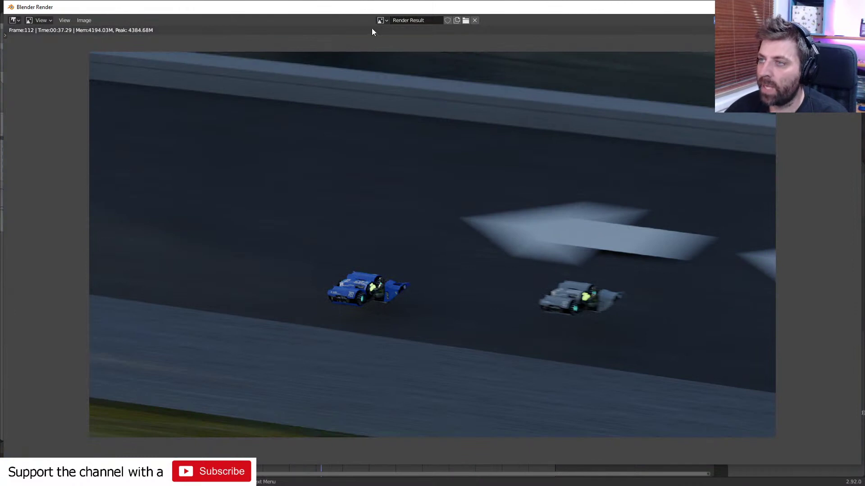
key(Escape)
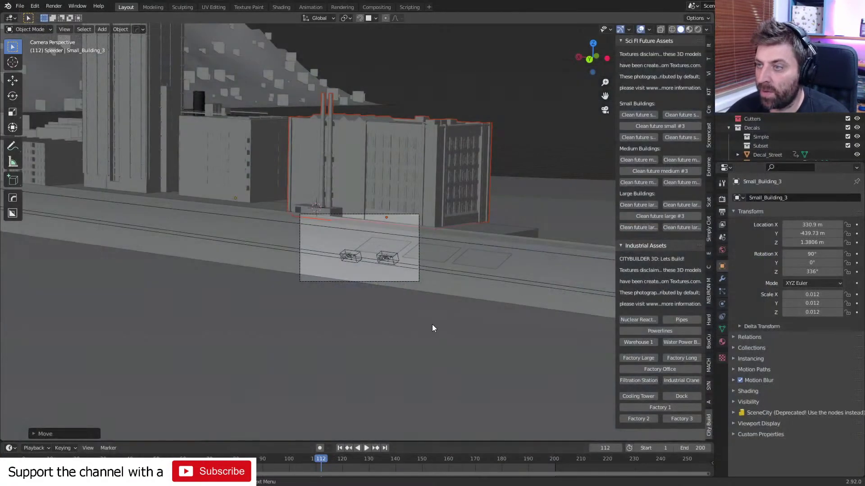
Play the animation from frame 105, then render frame 128 and inspect the image.
click(304, 458)
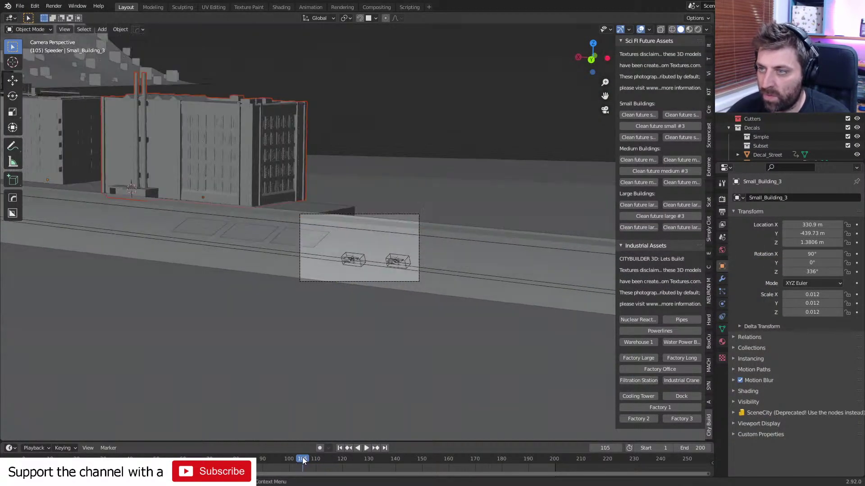
key(space)
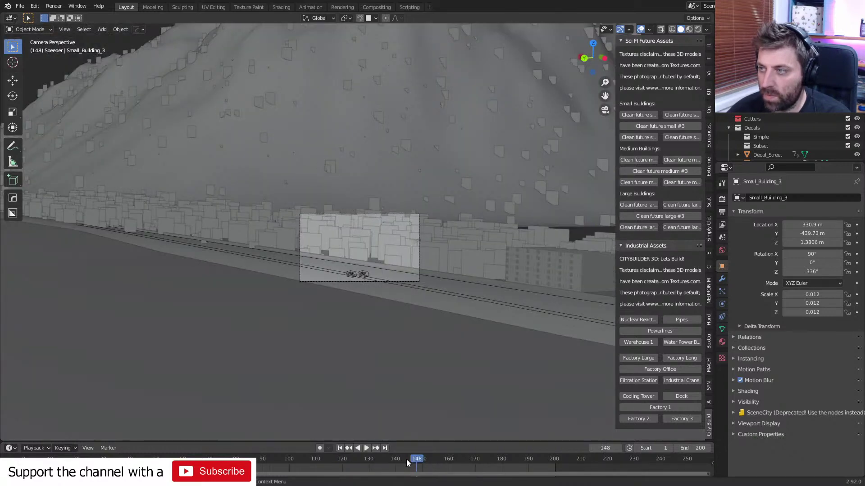
click(406, 459)
drag(396, 458, 363, 460)
key(F12)
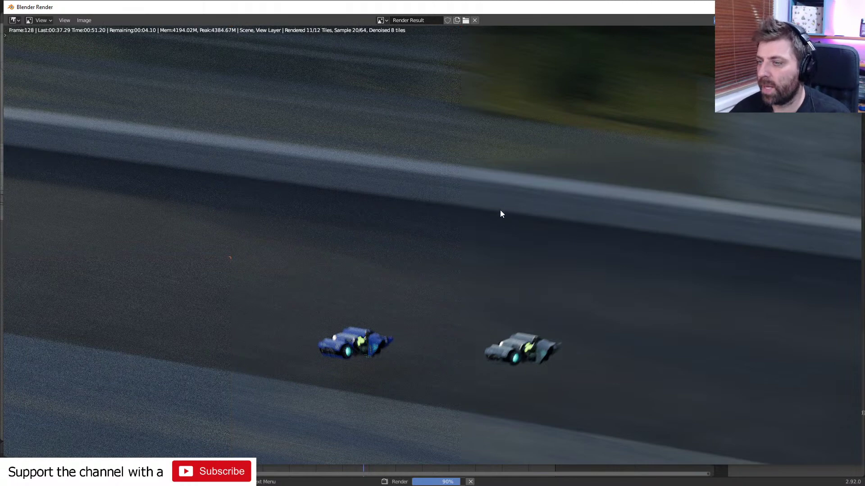
scroll(409, 294, down, 2)
scroll(409, 294, up, 1)
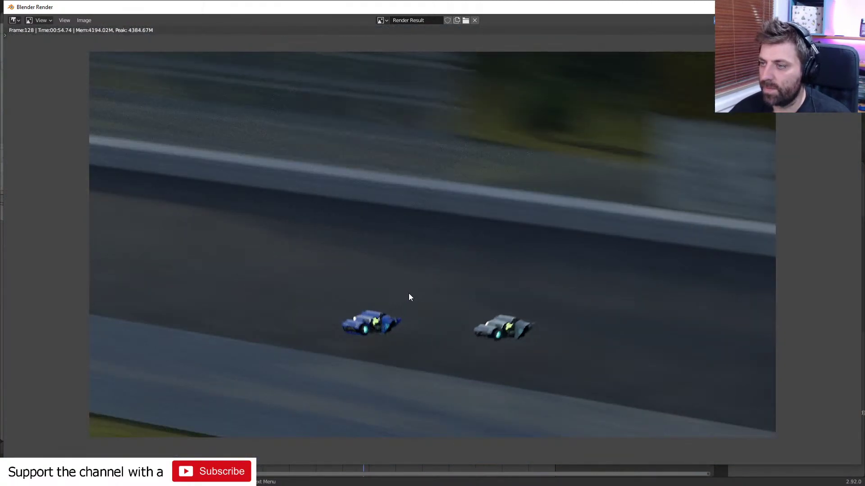
key(Escape)
Go to frame 158 and view the stretch of road around the speeders from outside the camera.
middle_drag(313, 280, 457, 269)
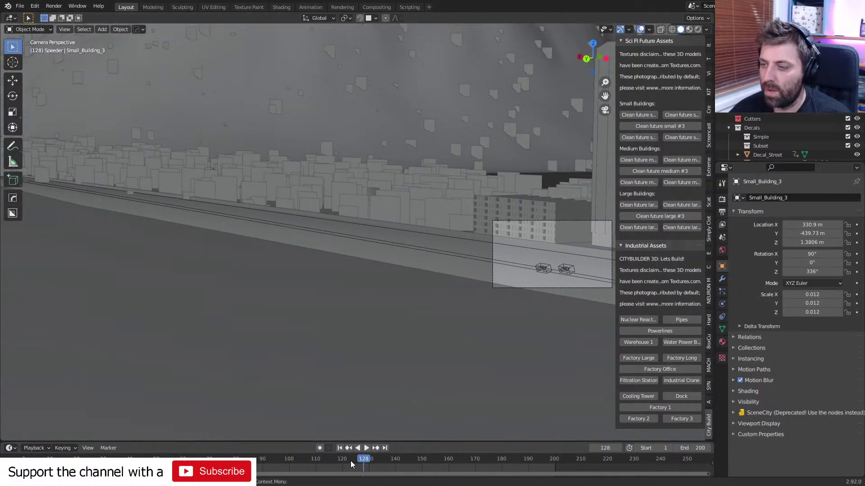
click(444, 460)
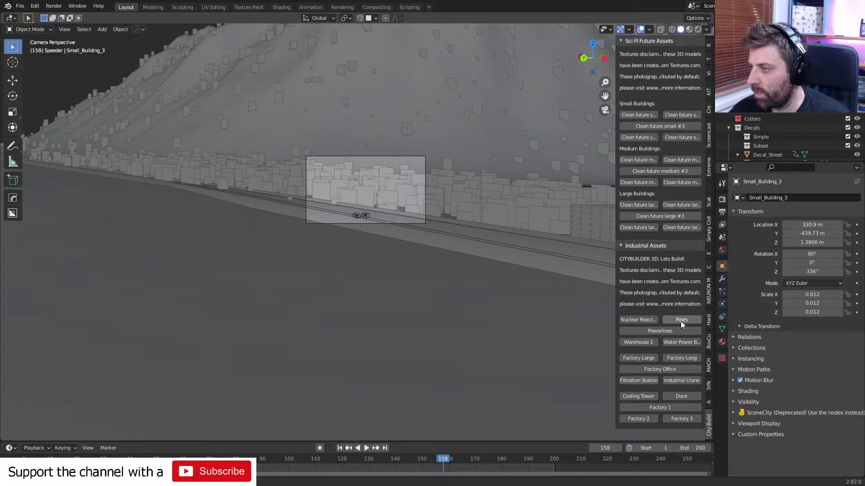
middle_drag(480, 227, 433, 304)
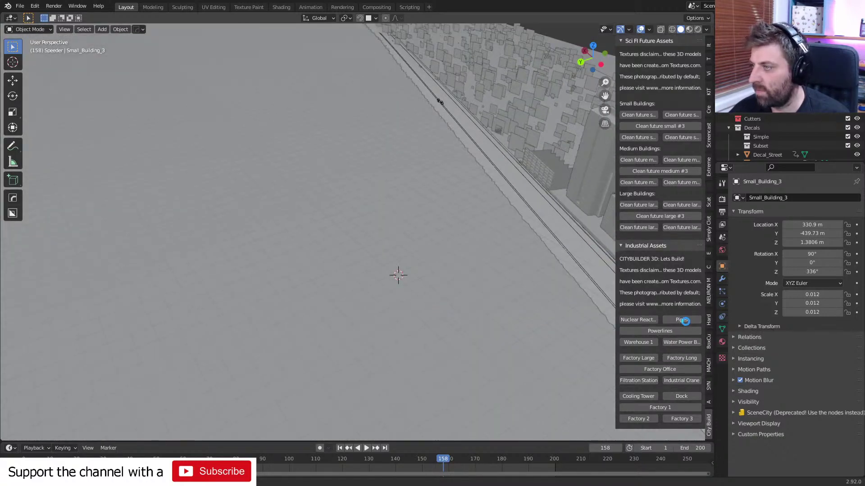
Import the Pipes industrial asset and, in top view, move and rotate it to sit beside the road near the speeders.
click(684, 321)
middle_drag(405, 317, 360, 396)
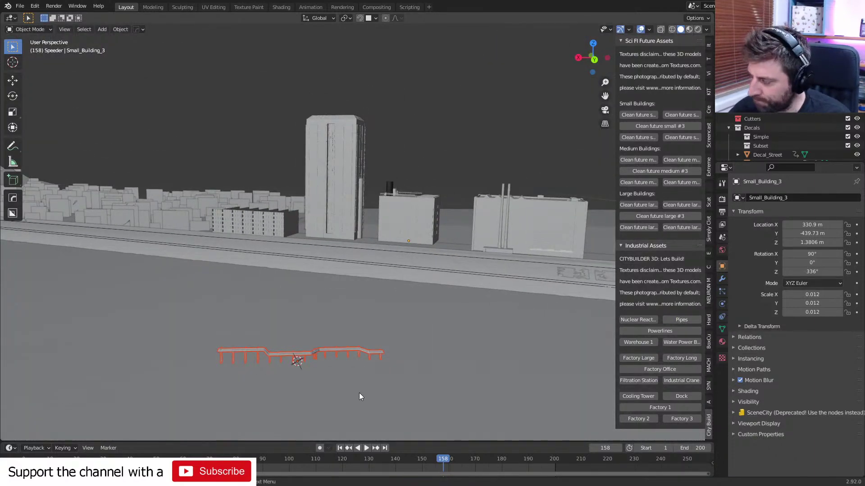
key(KP_7)
scroll(360, 387, down, 8)
key(g)
click(473, 398)
key(r)
click(442, 419)
key(g)
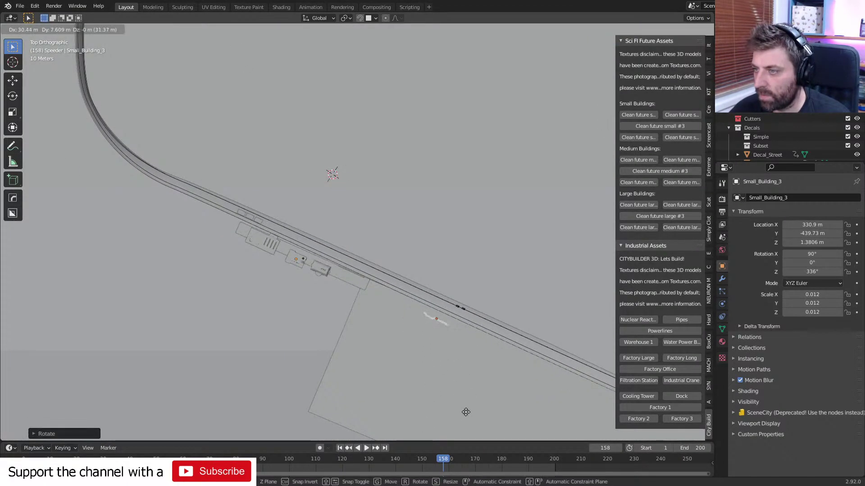
click(472, 413)
Try to adjust the height of the imported pipes, then delete them.
middle_drag(472, 412, 495, 202)
key(g)
key(z)
right_click(494, 343)
key(Delete)
Set the viewport's clip end distance to 10000 m.
click(708, 45)
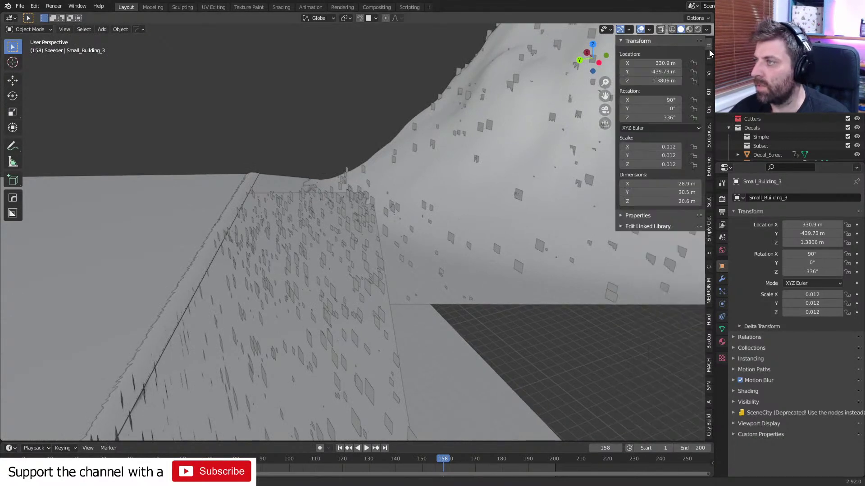
click(709, 58)
click(709, 74)
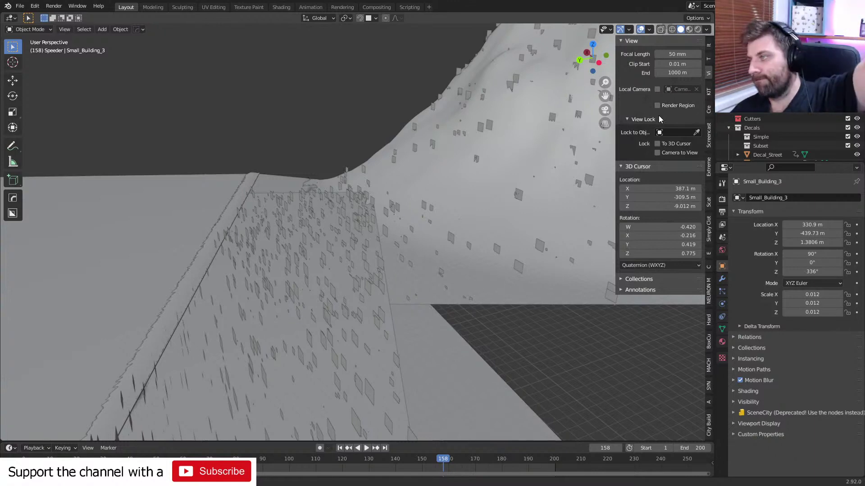
click(670, 72)
click(664, 72)
text(0)
key(Return)
Place the 3D cursor on the scattered ground between road and mountain and add a Bezier curve there.
middle_drag(373, 226, 469, 205)
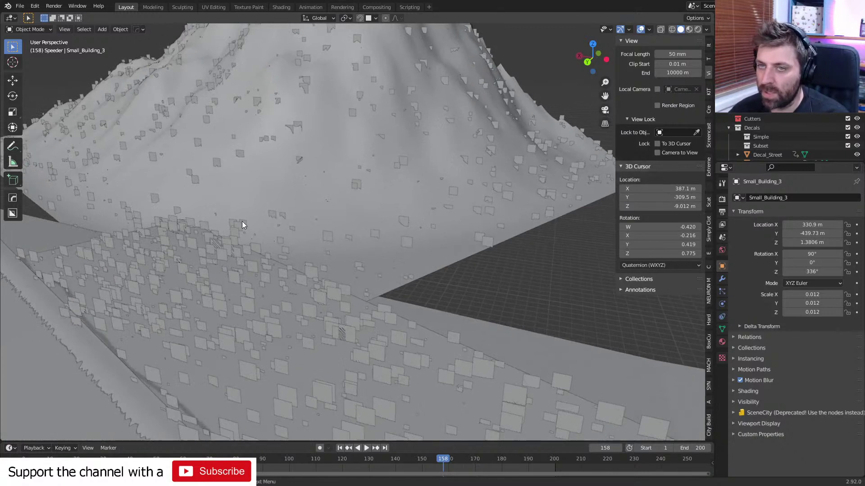
shift+right_click(214, 272)
shift+right_click(202, 361)
key(shift+a)
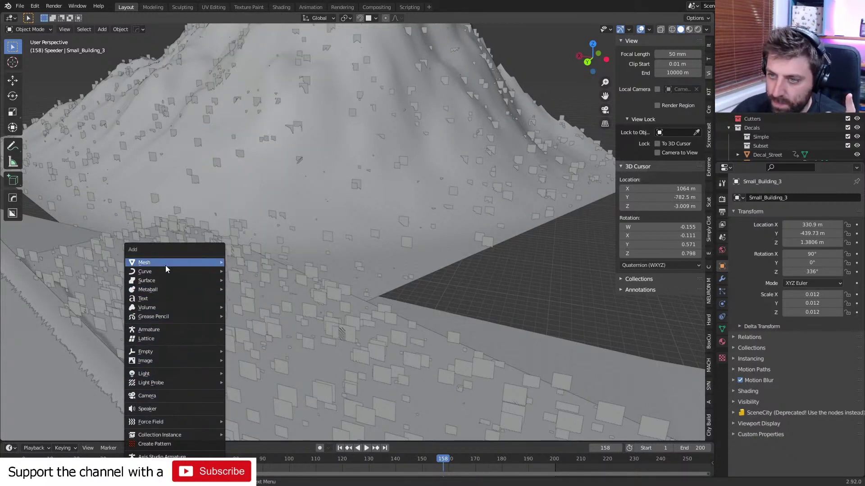
mouse_move(166, 264)
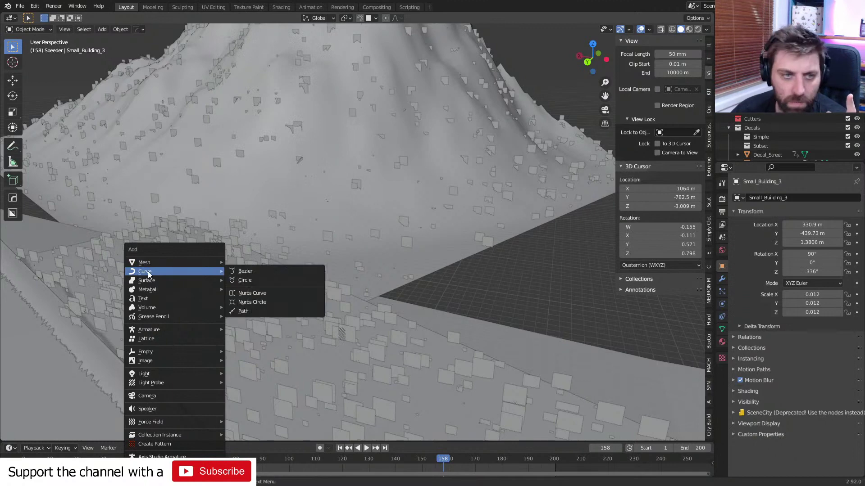
click(249, 270)
Delete the default points of the new Bezier curve in edit mode.
middle_drag(250, 275, 266, 386)
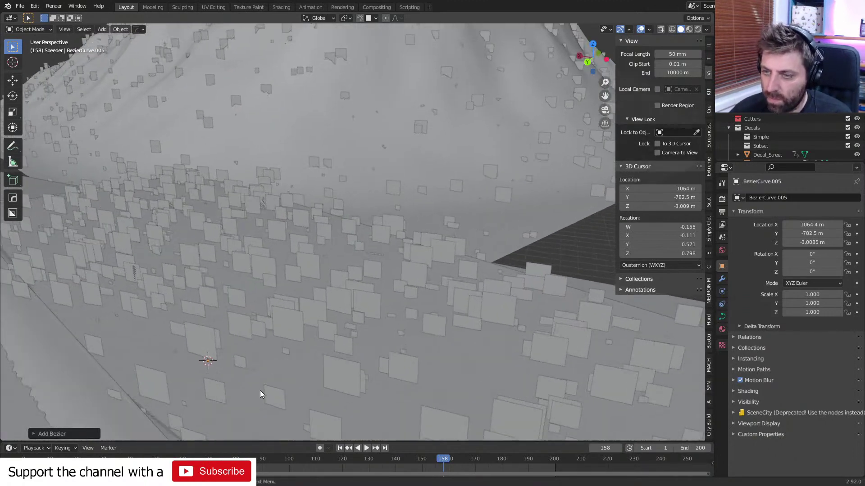
key(Tab)
key(g)
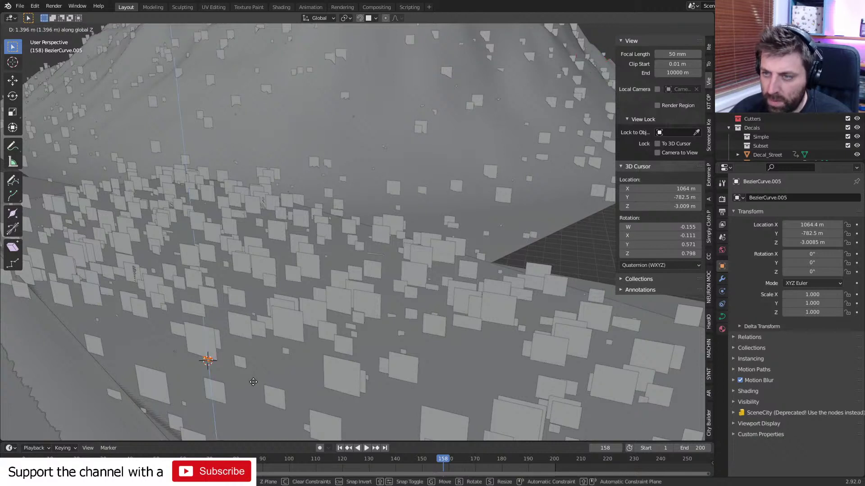
click(253, 383)
key(x)
click(253, 382)
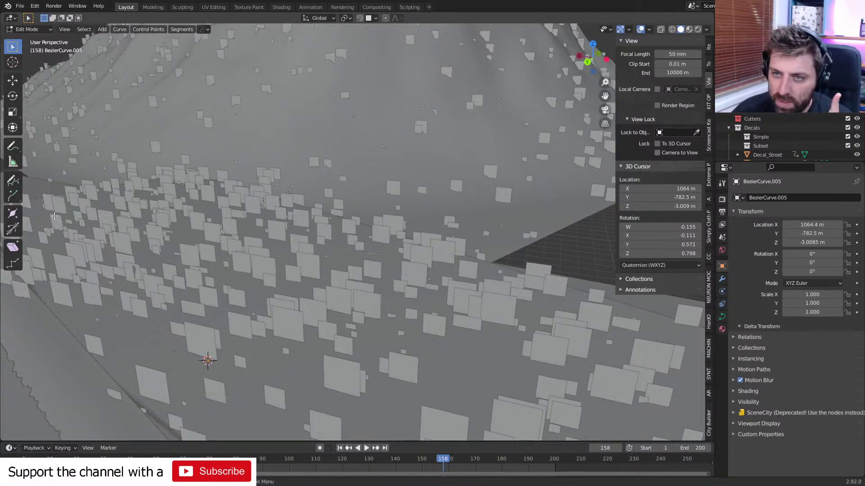
Activate the curve Draw tool and set its depth to Surface, keeping the Bezier type and Refit method.
click(13, 181)
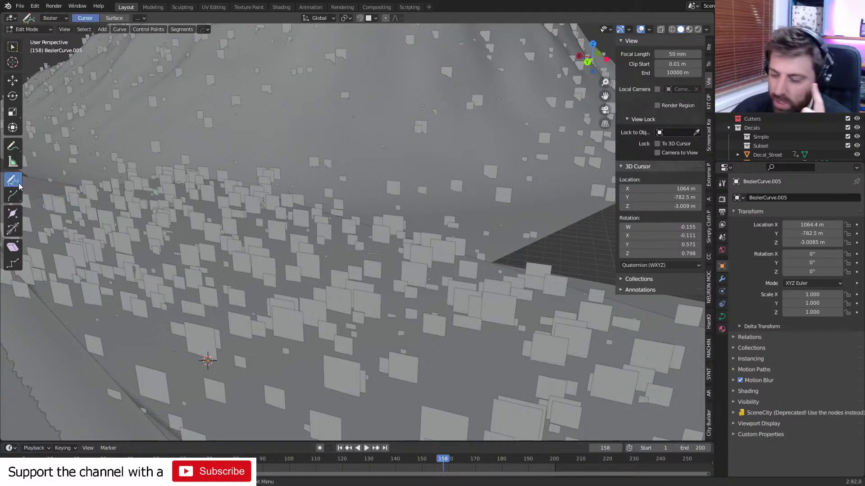
click(722, 317)
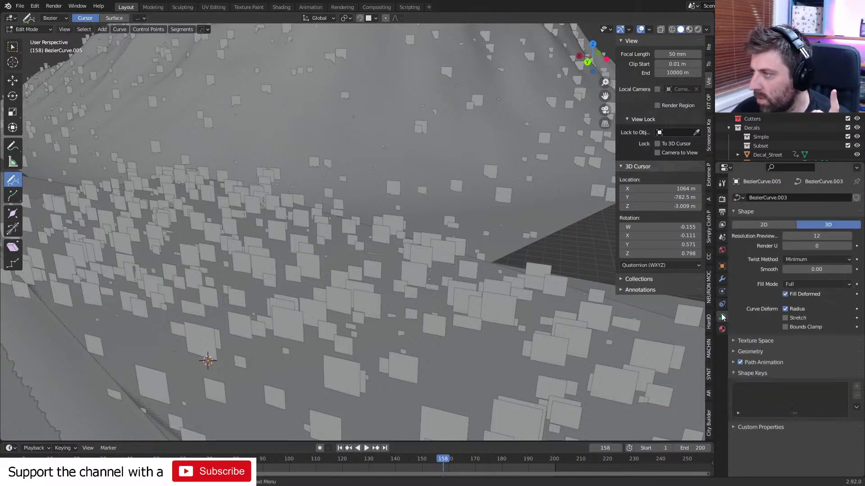
click(722, 279)
click(722, 266)
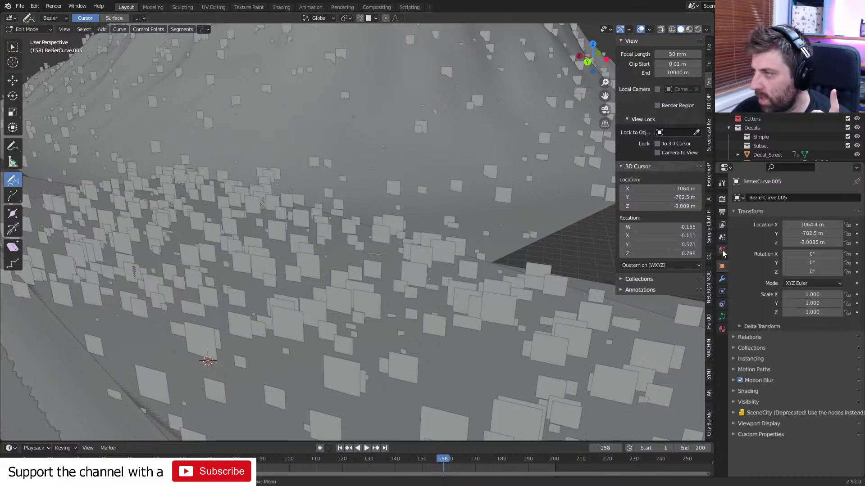
click(722, 184)
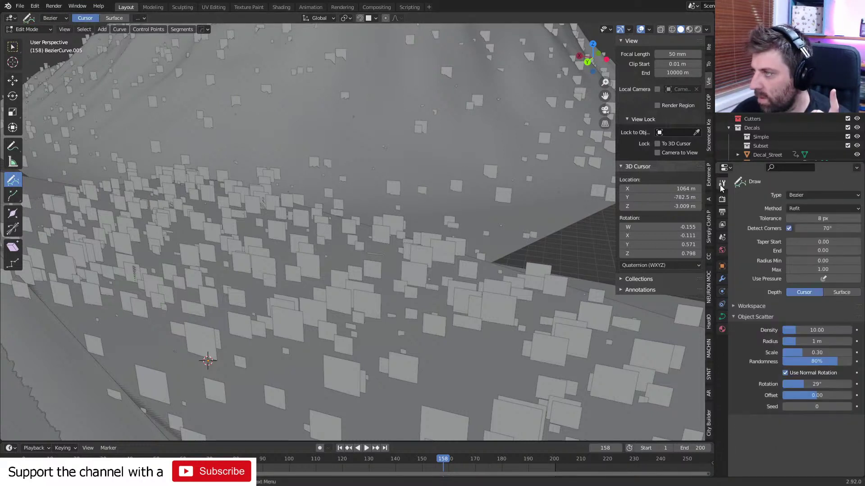
click(802, 205)
click(803, 208)
click(804, 195)
click(804, 196)
click(841, 292)
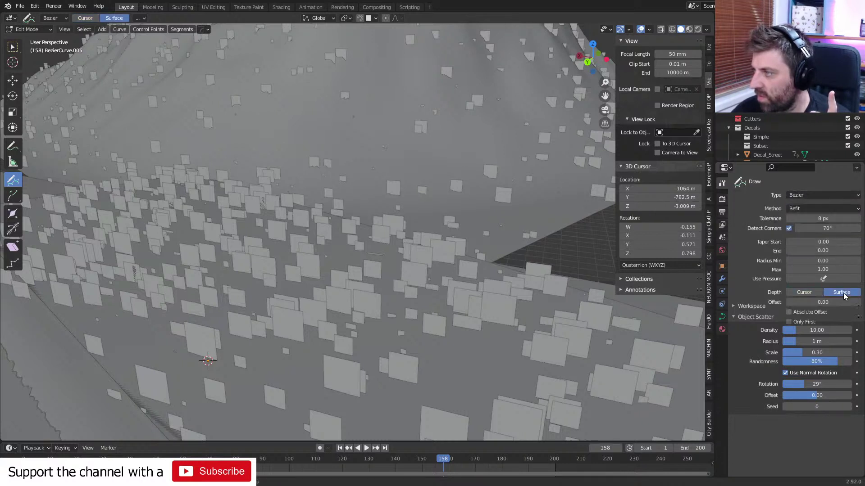
Draw a long freehand curve across the scattered ground between the road and the mountain.
middle_drag(319, 187, 271, 178)
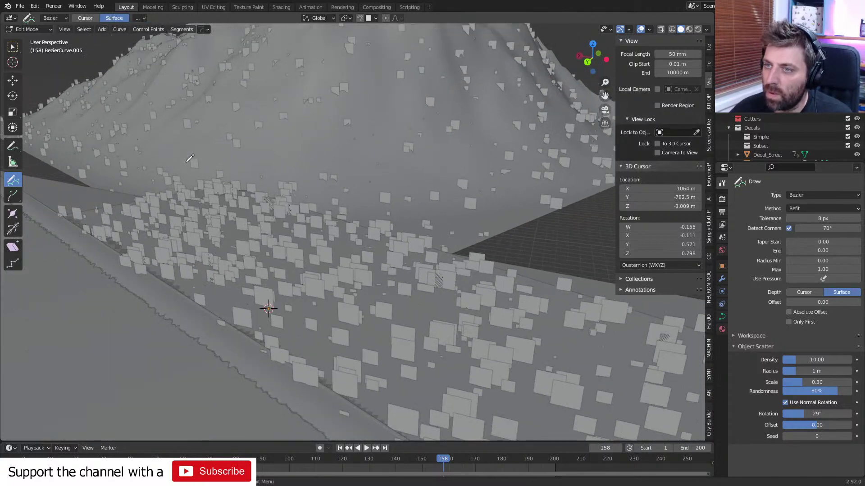
drag(148, 160, 159, 161)
mouse_move(269, 256)
mouse_down()
mouse_move(401, 337)
mouse_move(536, 373)
mouse_move(680, 388)
mouse_up()
middle_drag(583, 357, 404, 329)
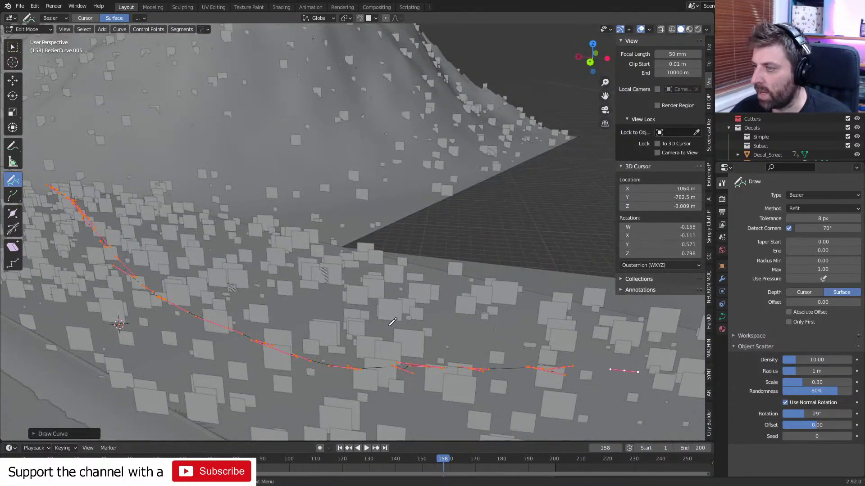
Undo the freehand stroke across the scattered ground and leave the curve's edit mode.
key(ctrl+z)
key(Tab)
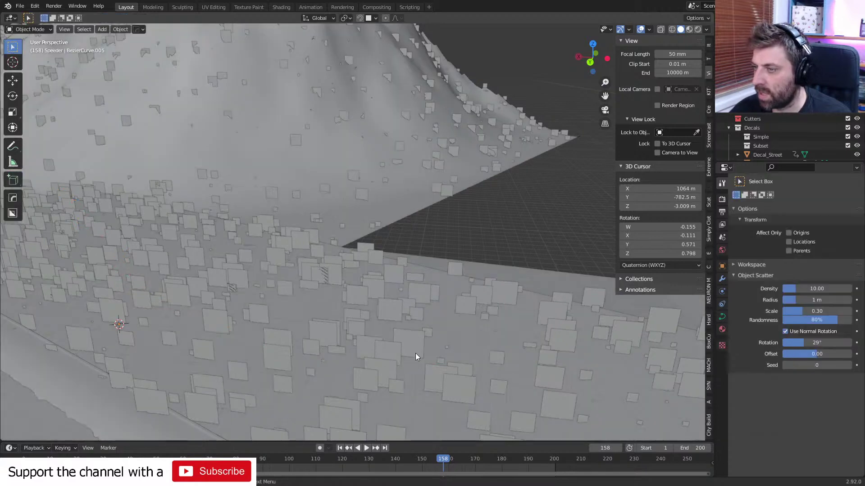
click(476, 344)
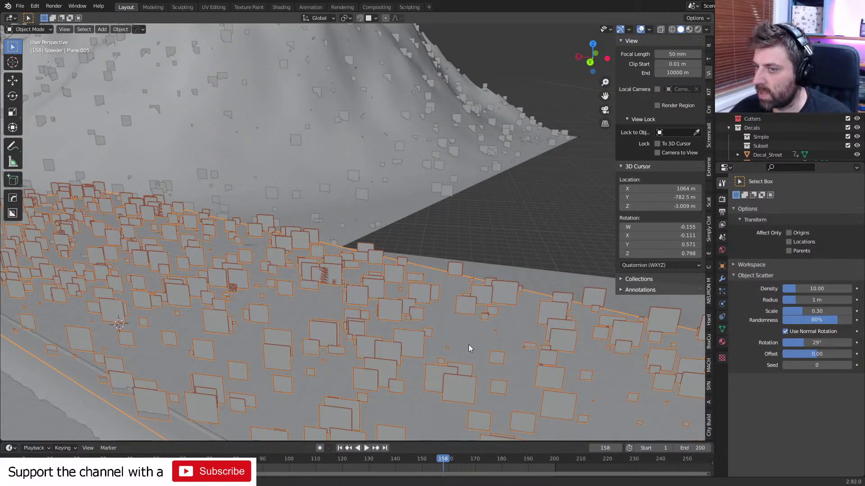
key(ctrl+z)
middle_drag(399, 323, 334, 327)
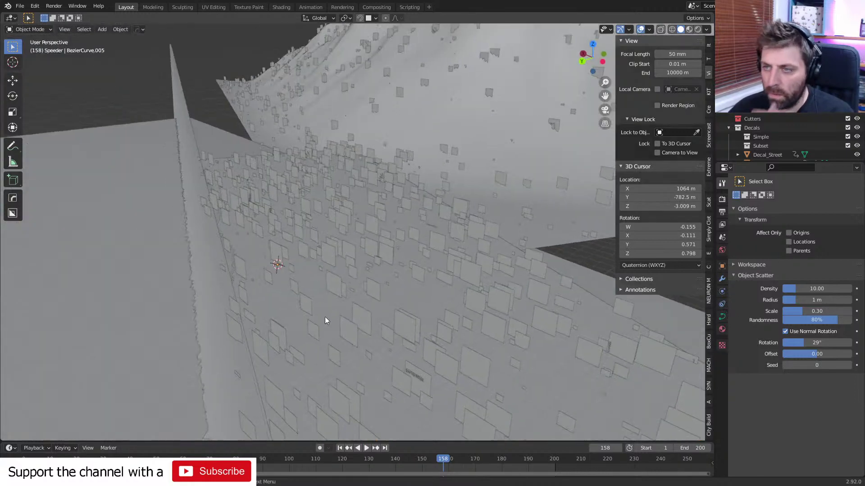
scroll(793, 135, down, 5)
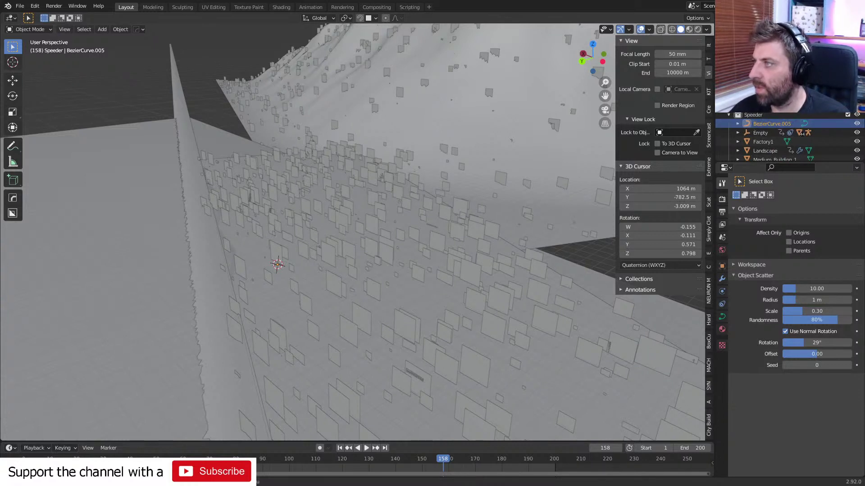
key(x)
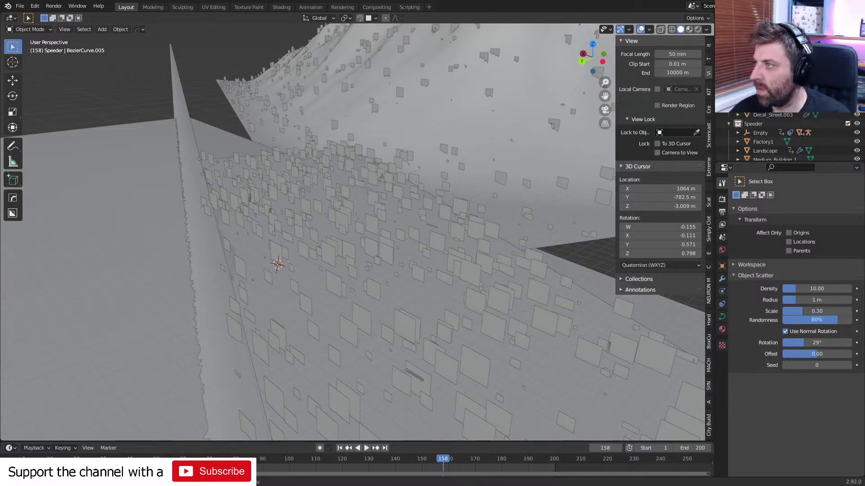
Hide the scatter particles of the ground plane and the mountain landscape in the viewport, and reopen the empty Bezier curve for editing.
click(401, 332)
click(721, 293)
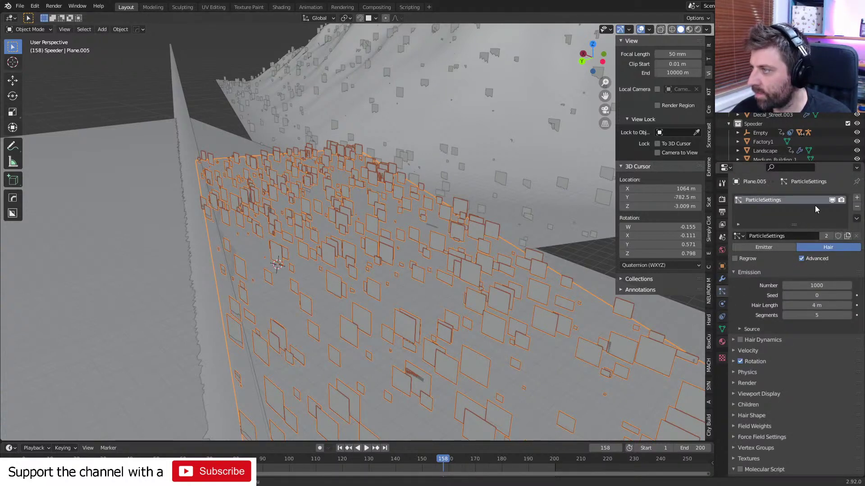
click(832, 200)
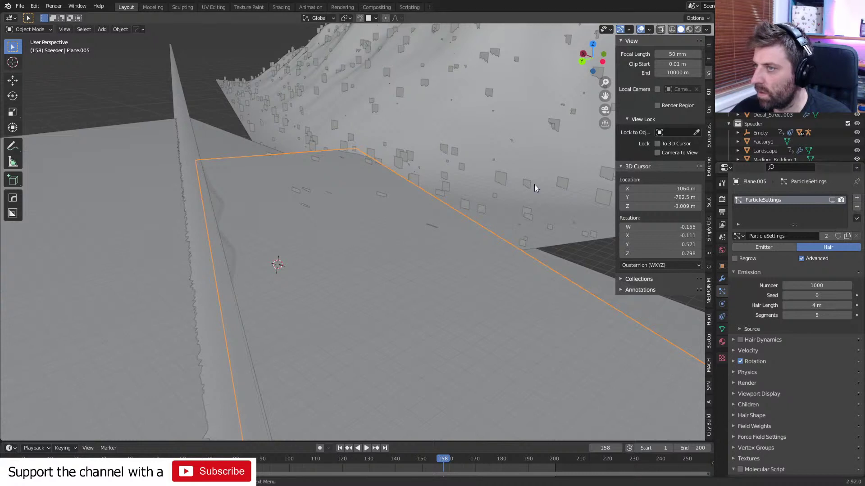
click(488, 176)
click(832, 200)
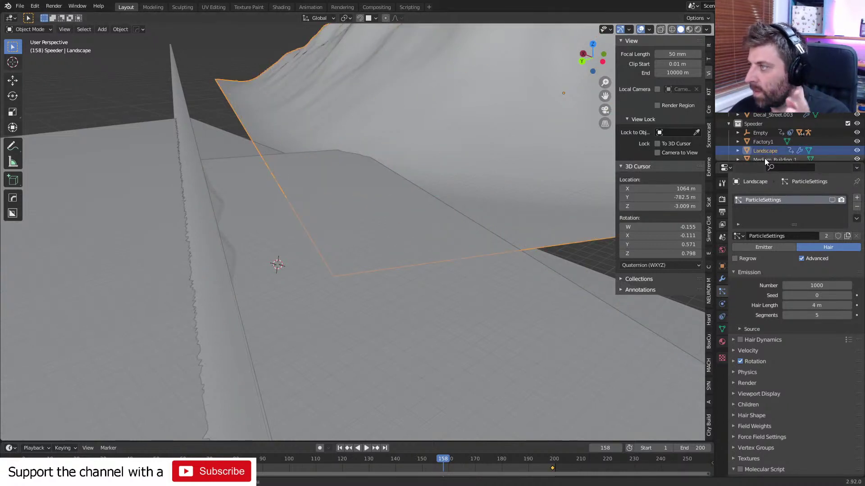
click(771, 78)
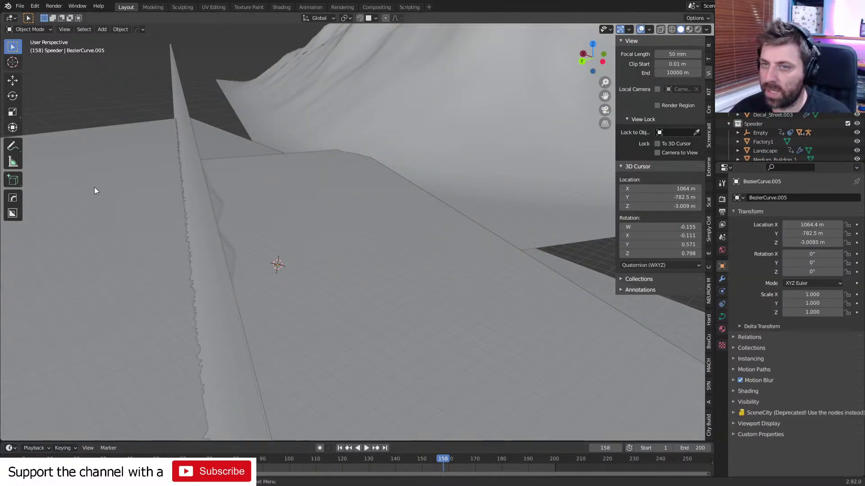
key(Tab)
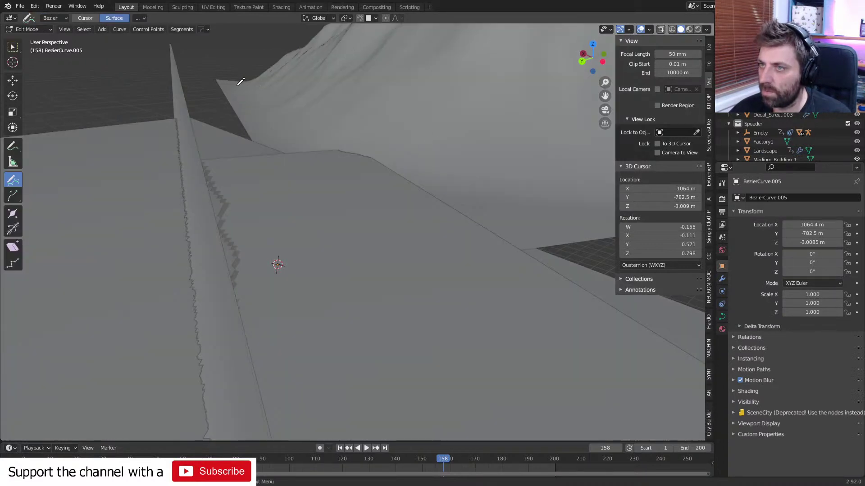
Try drawing a freehand curve from the mountain's slope across the bare ground towards the roadside buildings, and undo it.
mouse_move(335, 133)
mouse_down()
mouse_move(356, 158)
mouse_move(361, 222)
mouse_up()
mouse_move(364, 310)
mouse_down()
mouse_move(400, 408)
mouse_move(447, 444)
mouse_up()
mouse_move(447, 443)
middle_down()
mouse_move(445, 432)
mouse_move(494, 359)
mouse_move(560, 359)
mouse_move(481, 372)
mouse_move(464, 337)
mouse_move(360, 361)
mouse_move(386, 322)
middle_up()
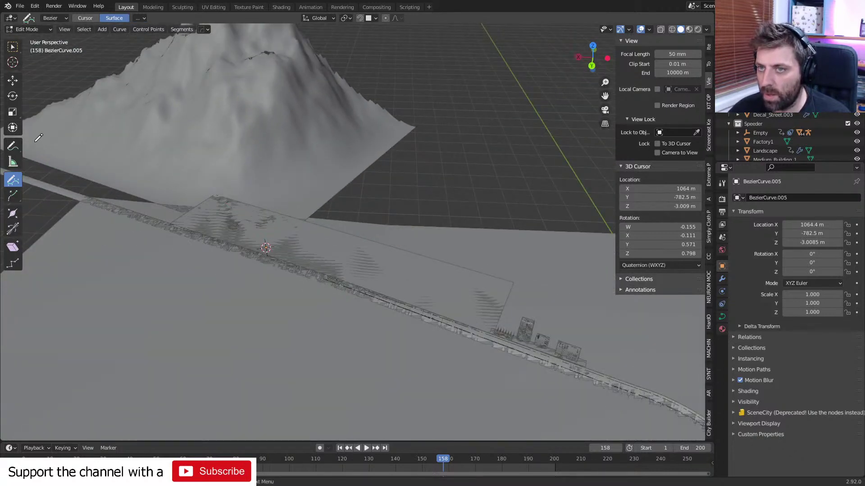
drag(96, 158, 163, 177)
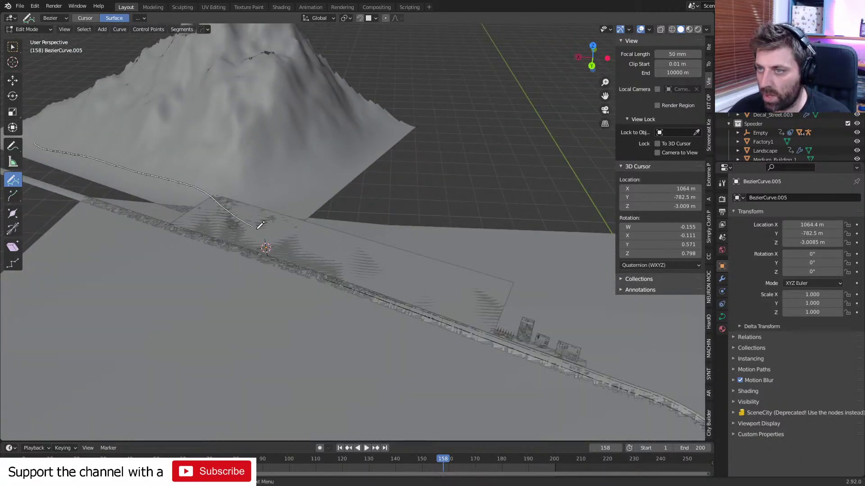
drag(326, 250, 501, 314)
mouse_move(498, 317)
middle_down()
mouse_move(353, 249)
mouse_move(367, 313)
mouse_move(450, 333)
mouse_move(444, 326)
mouse_move(436, 353)
mouse_move(348, 346)
mouse_move(418, 298)
mouse_move(355, 315)
mouse_move(436, 321)
middle_up()
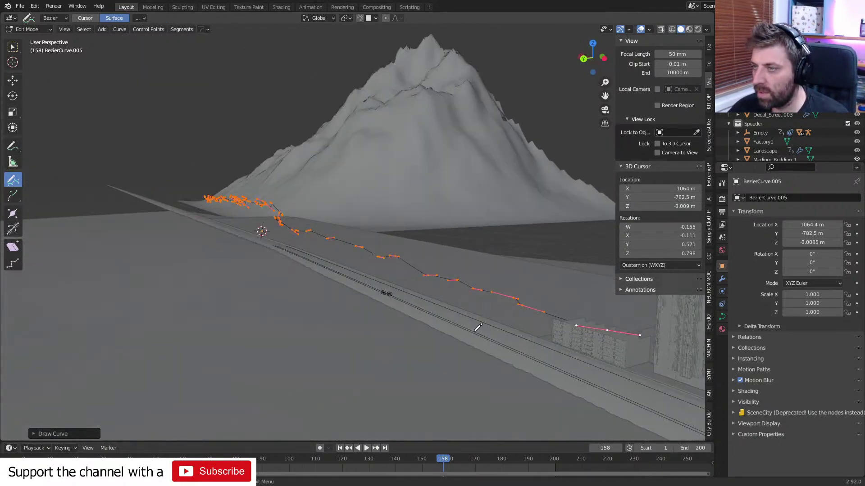
key(ctrl+z)
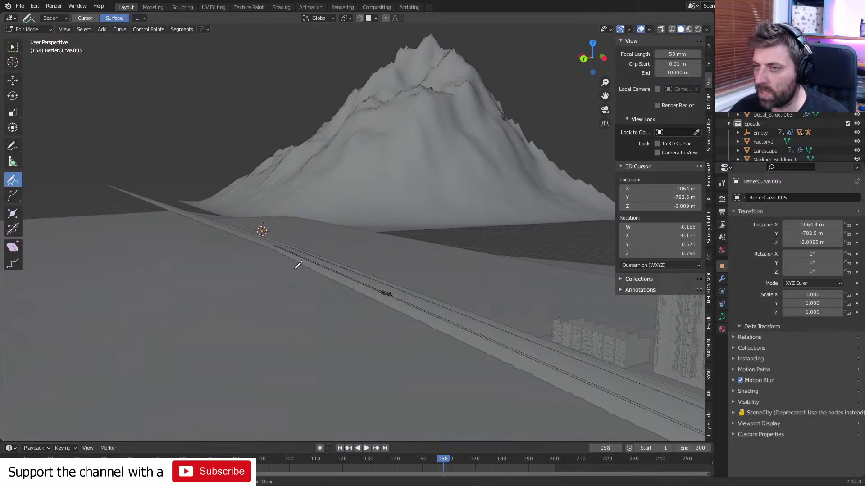
Draw a freehand curve from the mountain's foot across the ground to the roadside buildings, and delete its stray point at the mountain's foot.
mouse_move(254, 202)
mouse_down()
mouse_move(473, 295)
mouse_move(571, 318)
mouse_up()
middle_drag(206, 242, 301, 308)
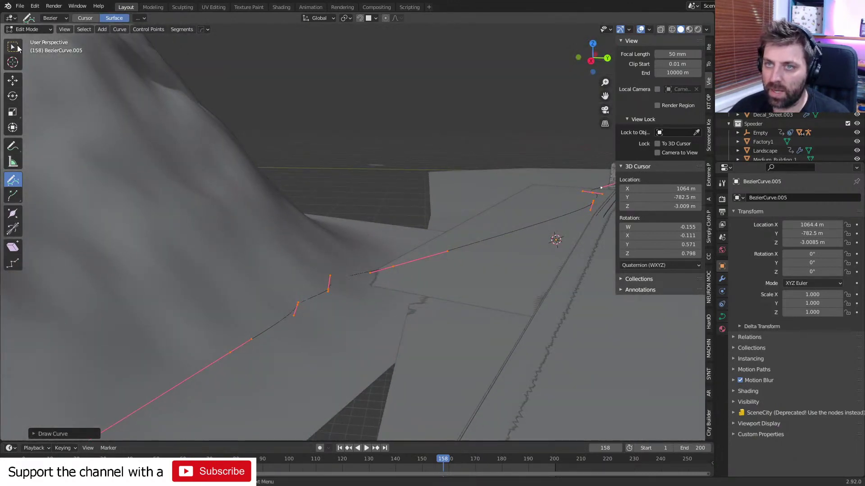
click(11, 50)
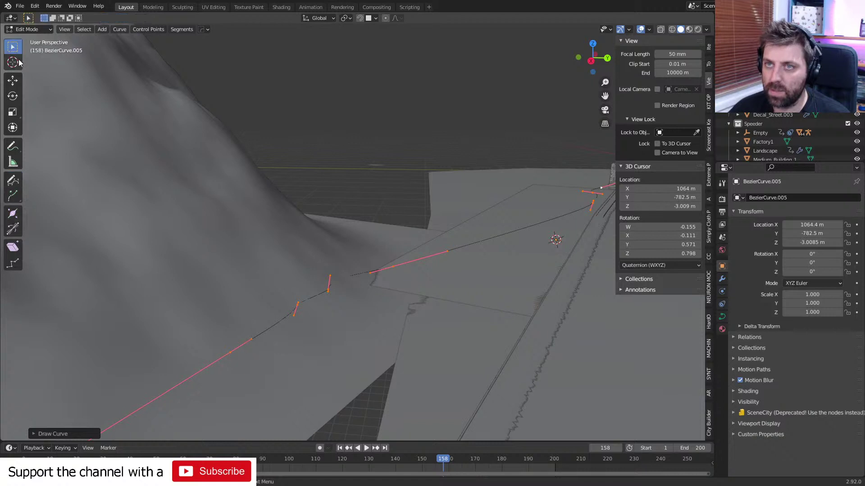
click(328, 287)
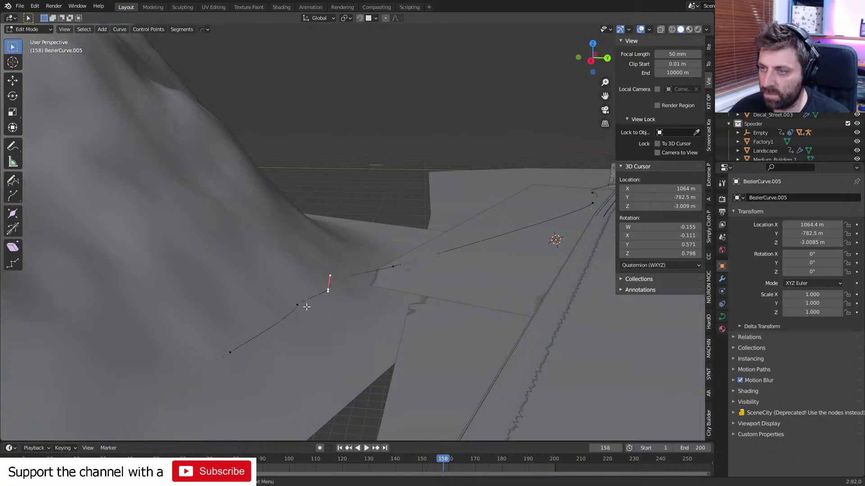
key(x)
click(352, 337)
Select all points of the drawn curve.
shift+middle_drag(360, 288, 218, 318)
shift+middle_drag(418, 261, 249, 309)
middle_drag(532, 262, 333, 244)
scroll(475, 273, up, 2)
key(a)
scroll(312, 278, down, 4)
shift+middle_drag(225, 270, 321, 290)
scroll(320, 289, up, 3)
Give the curve a round bevel with a depth of 0.37 m, keeping its geometry offset at 0 m.
click(722, 316)
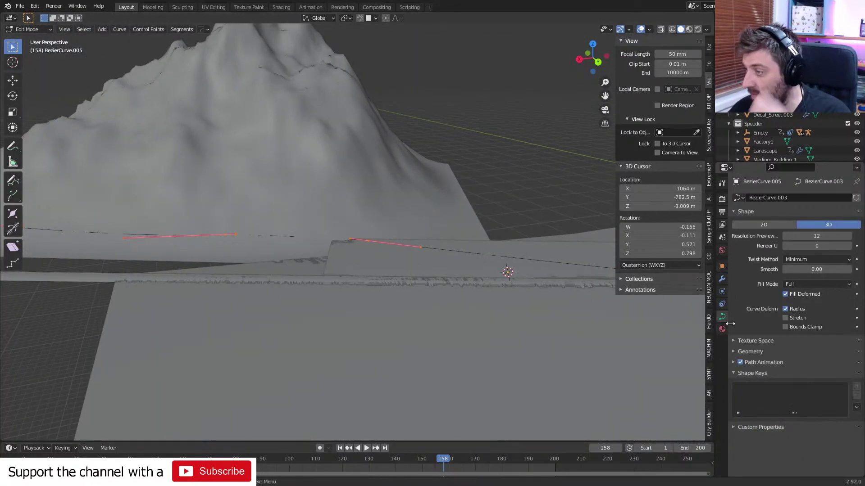
click(736, 341)
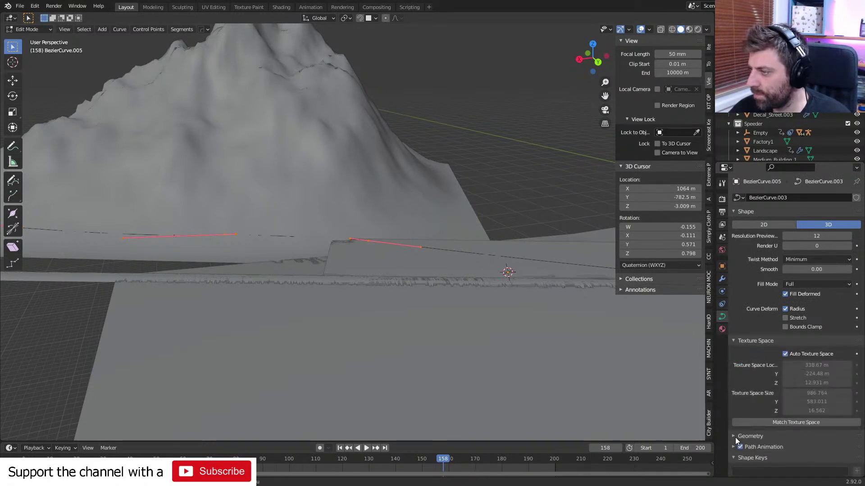
click(735, 436)
scroll(842, 402, down, 4)
click(849, 378)
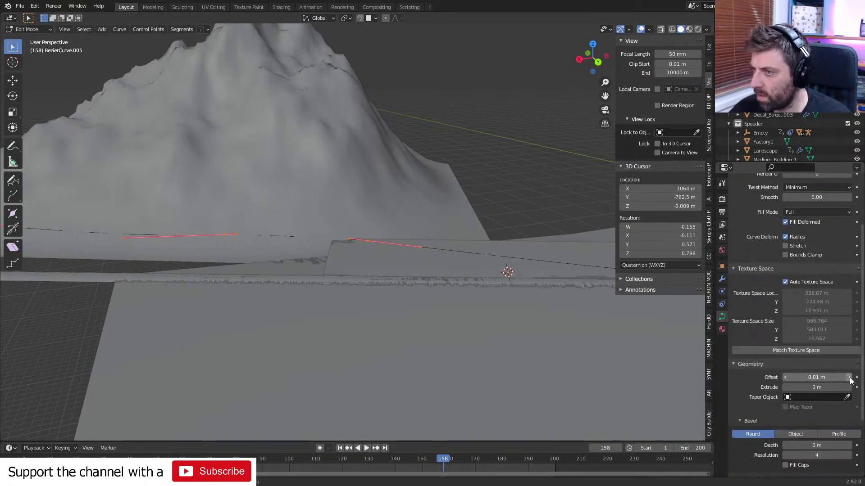
click(784, 378)
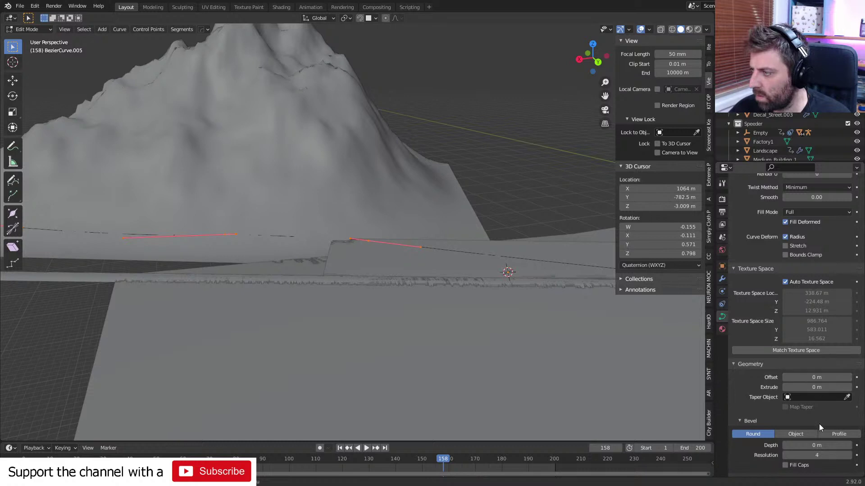
click(849, 447)
click(849, 447)
click(849, 447)
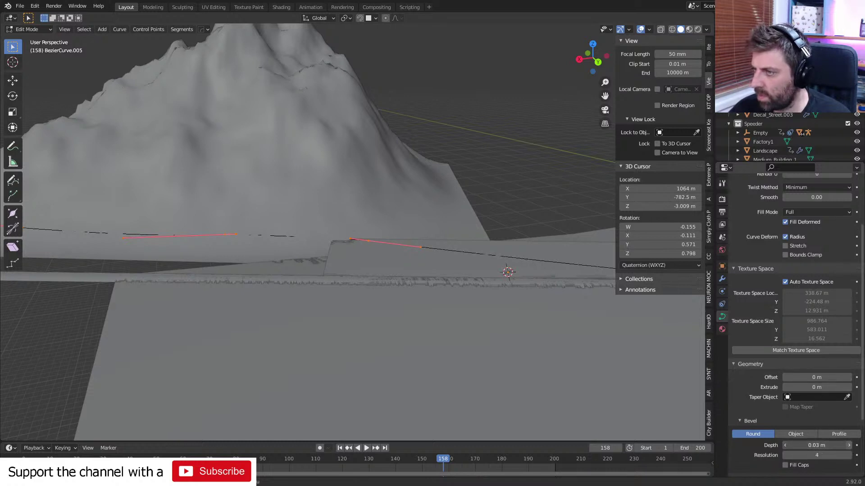
click(849, 446)
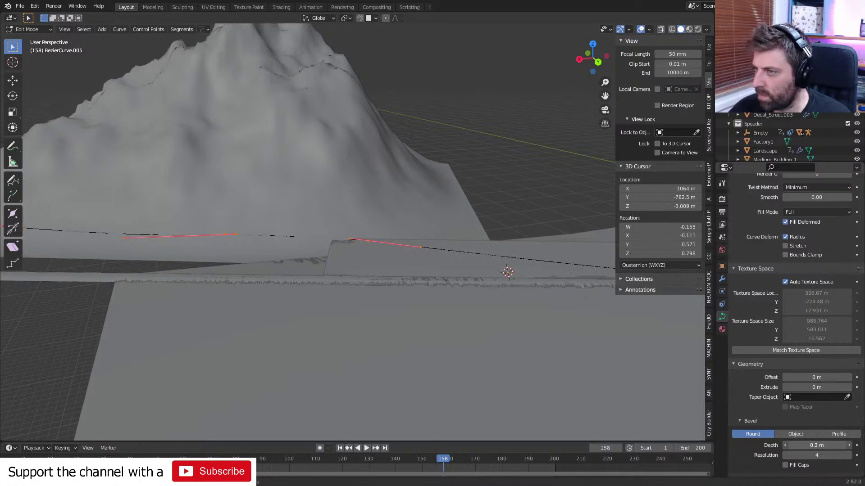
middle_drag(551, 330, 486, 317)
scroll(486, 317, up, 3)
shift+middle_drag(536, 272, 218, 267)
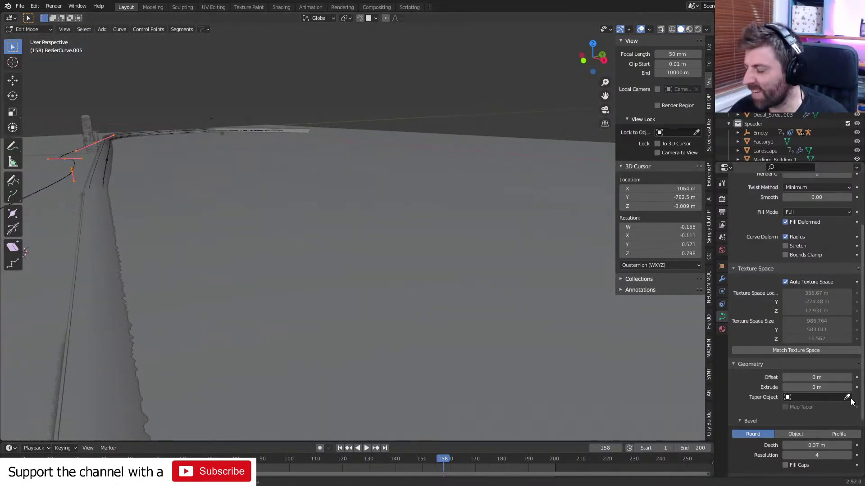
Multiply the curve's bevel depth by 3 to make it 1.11 m.
scroll(851, 401, down, 2)
middle_drag(66, 326, 575, 409)
click(816, 410)
text(*3)
key(Return)
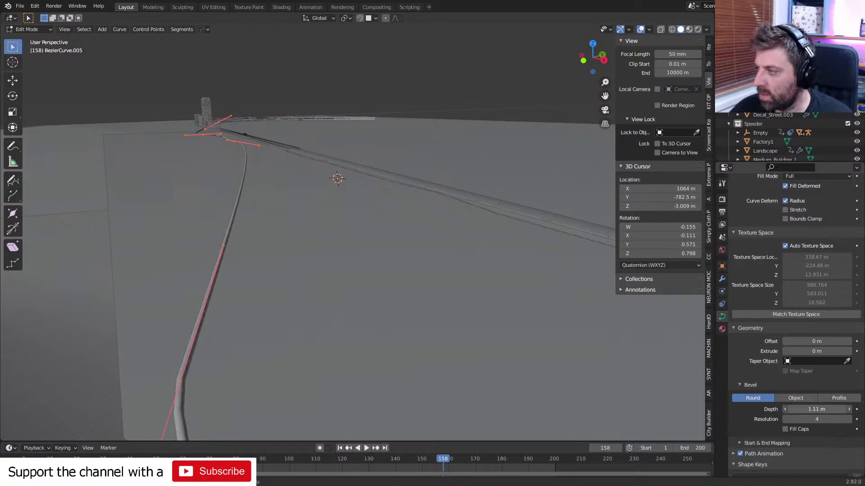
Raise all the curve's points slightly along Z above the ground and leave edit mode.
middle_drag(409, 381, 422, 278)
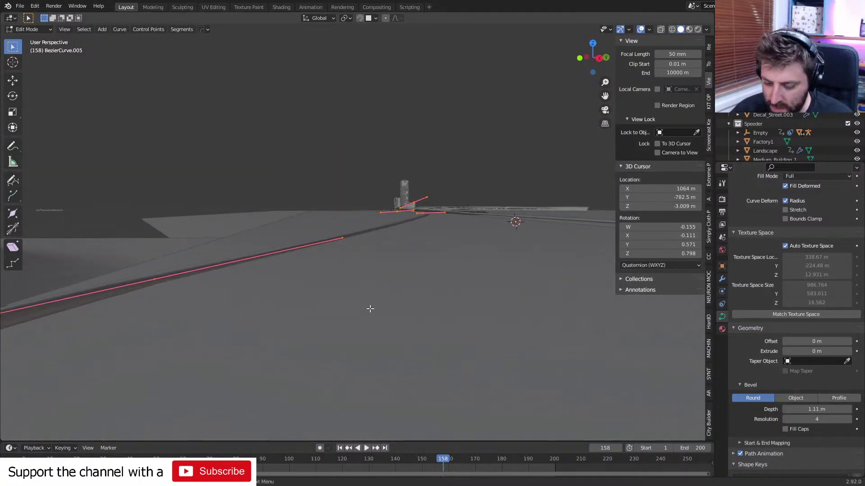
key(g)
key(z)
click(367, 289)
scroll(463, 258, up, 1)
middle_drag(464, 257, 328, 293)
key(Tab)
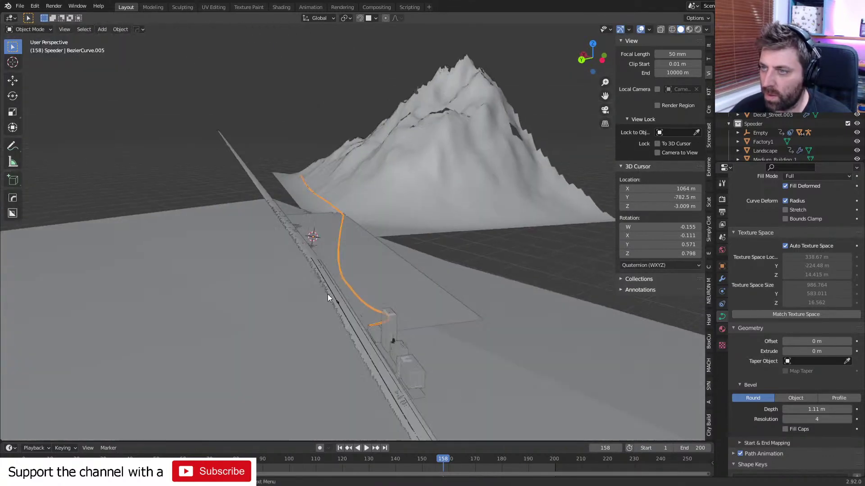
Turn the viewport display of the scatter particles back on for the ground plane and the mountain landscape.
click(382, 279)
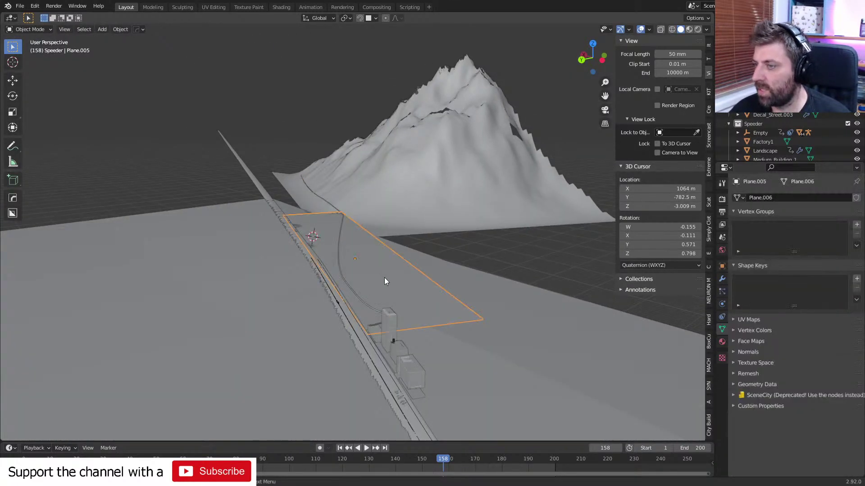
middle_drag(504, 347, 608, 292)
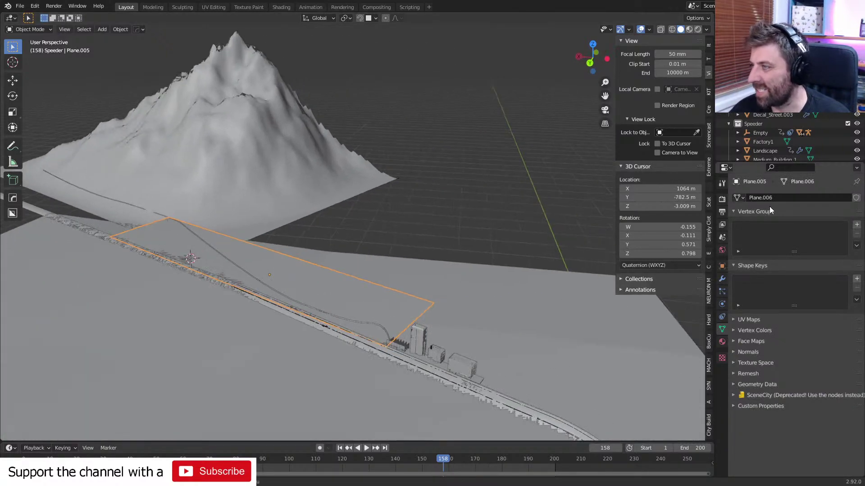
click(722, 291)
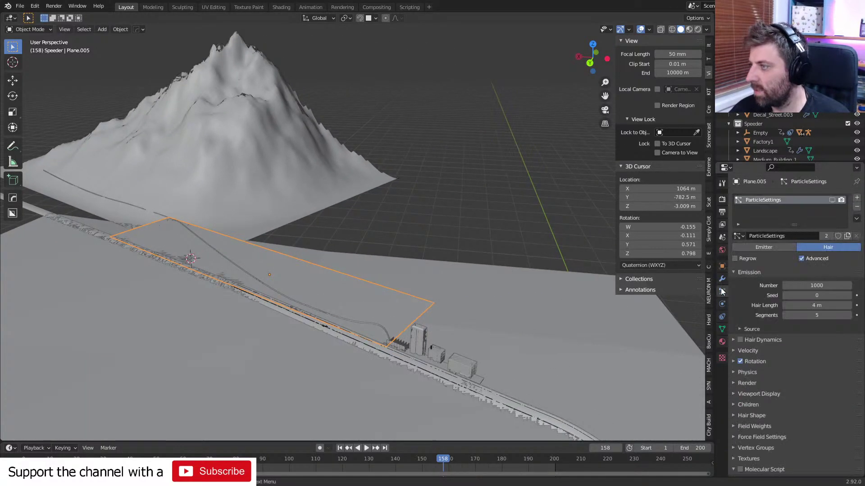
click(831, 200)
click(248, 188)
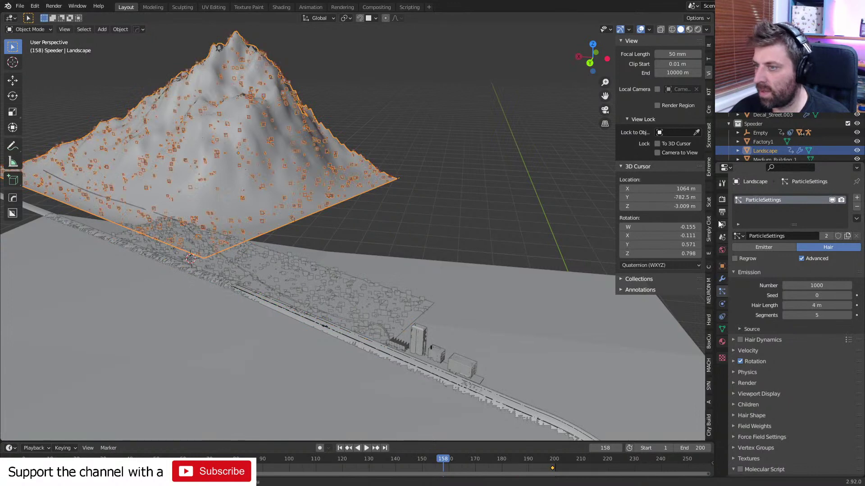
Give the pipe curve behind the road a new material with specular 0.228 and roughness 1.000.
key(KP_0)
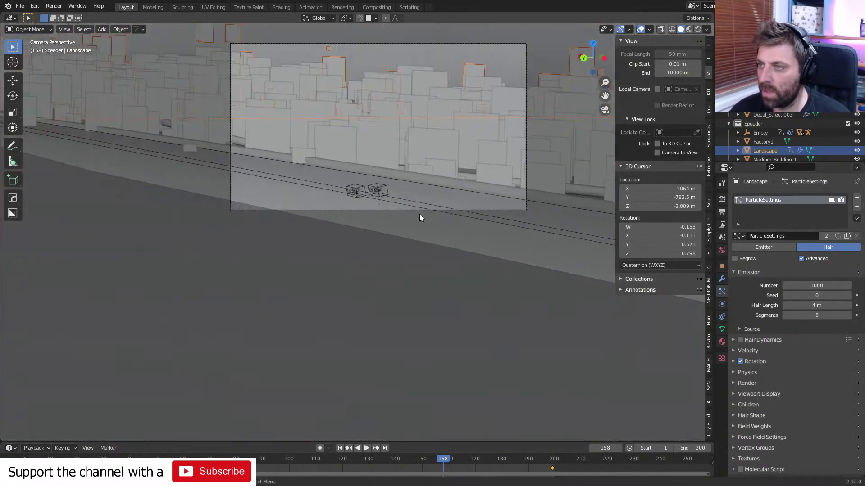
shift+middle_drag(420, 218, 315, 273)
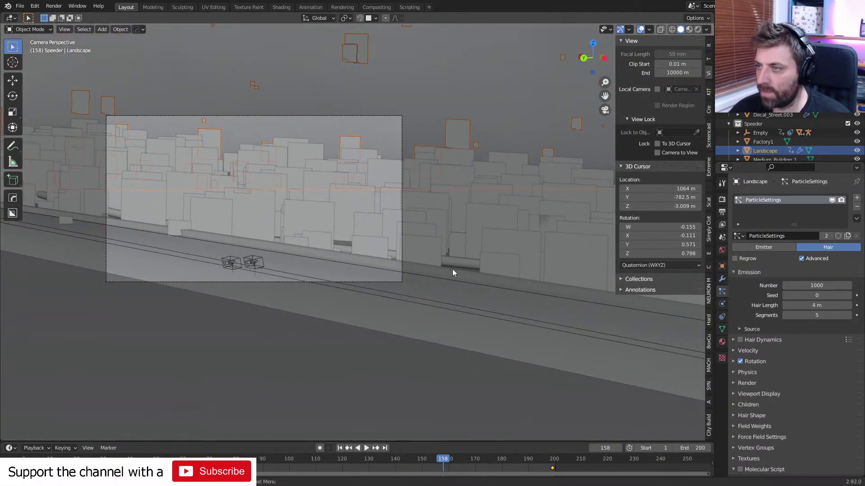
click(458, 263)
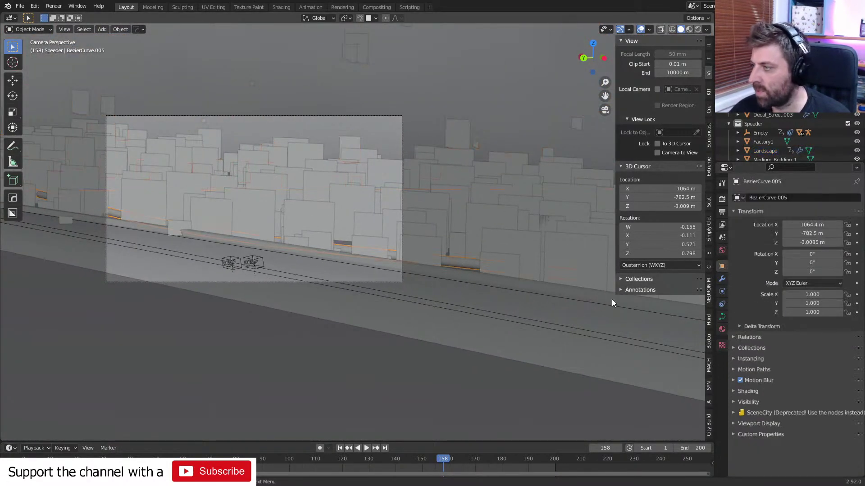
click(722, 329)
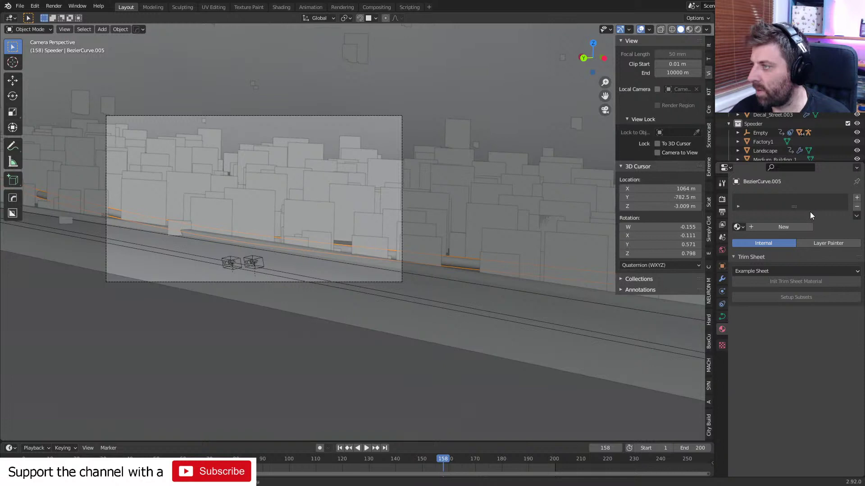
click(789, 227)
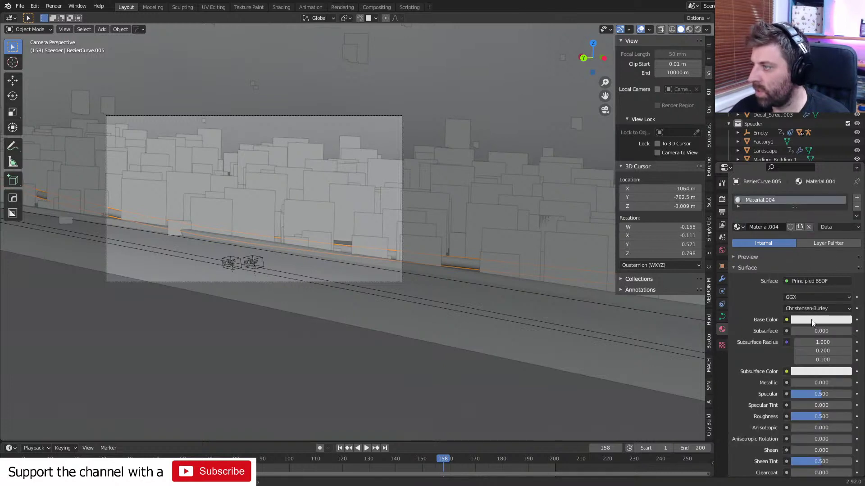
drag(821, 394, 851, 417)
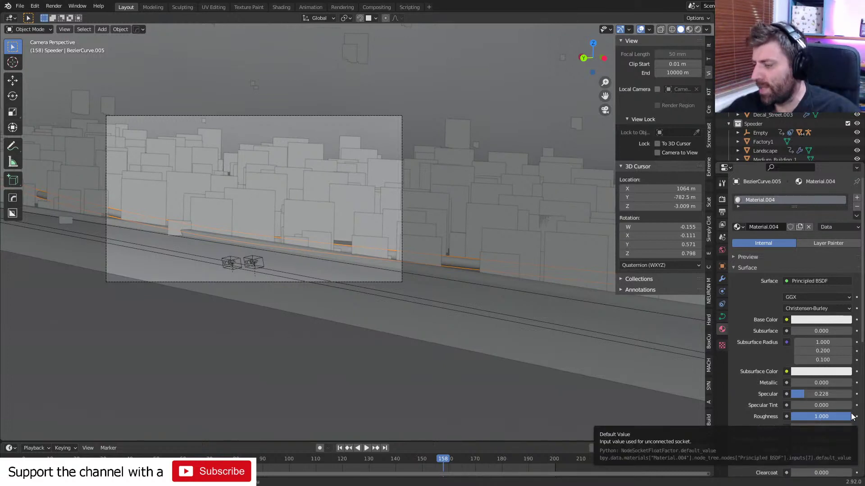
Render frame 158 from the camera, examine the pipe between the trees and close the render.
scroll(432, 284, down, 2)
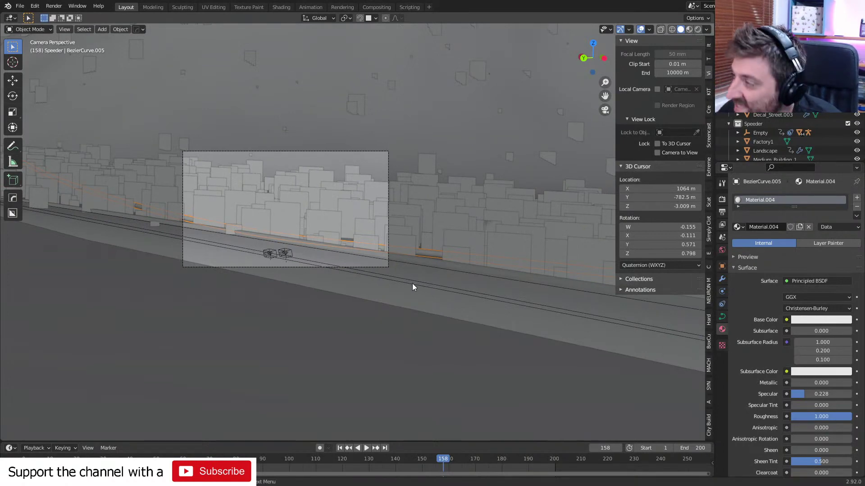
key(F12)
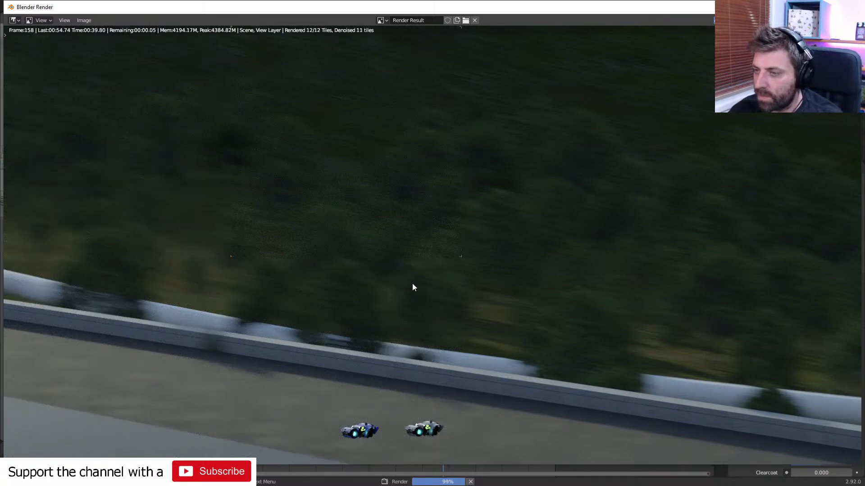
scroll(308, 291, down, 2)
scroll(358, 328, up, 1)
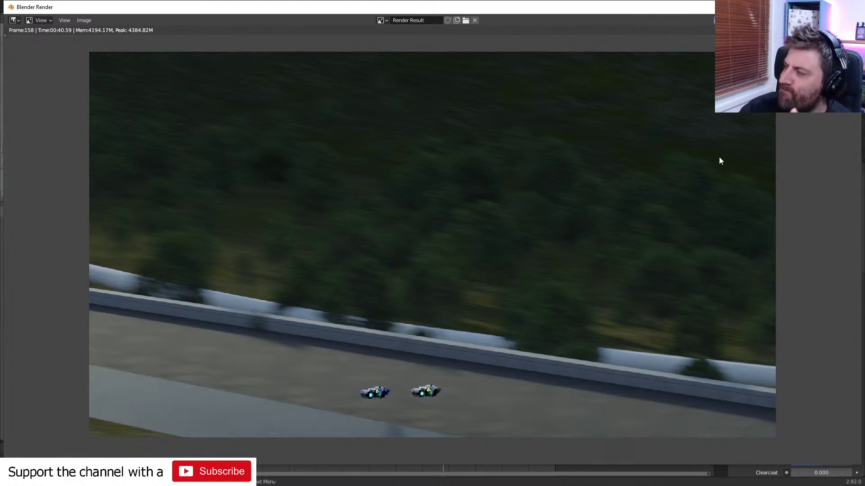
key(Escape)
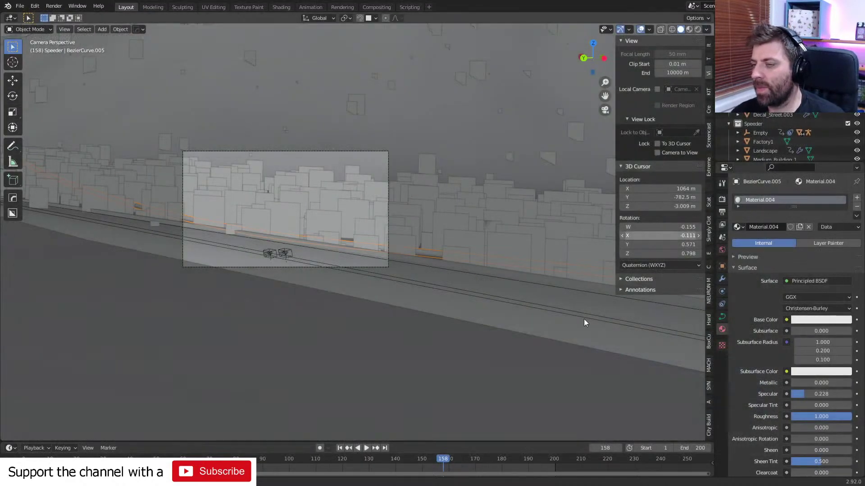
At frame 137, select the pipe curve's raised end point beside the factory and lower it along Z toward the ground.
key(space)
click(388, 460)
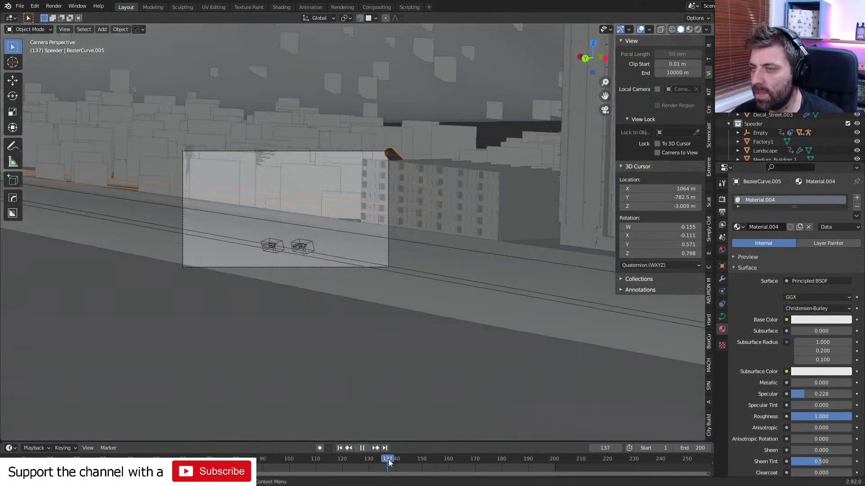
key(Tab)
click(394, 154)
middle_drag(397, 156, 458, 192)
scroll(281, 243, up, 5)
shift+middle_drag(280, 243, 411, 252)
shift+middle_drag(578, 160, 481, 206)
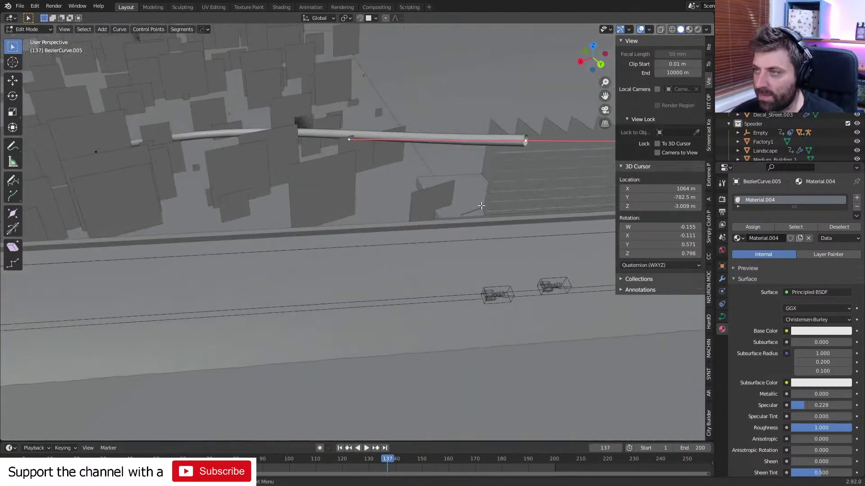
key(g)
key(z)
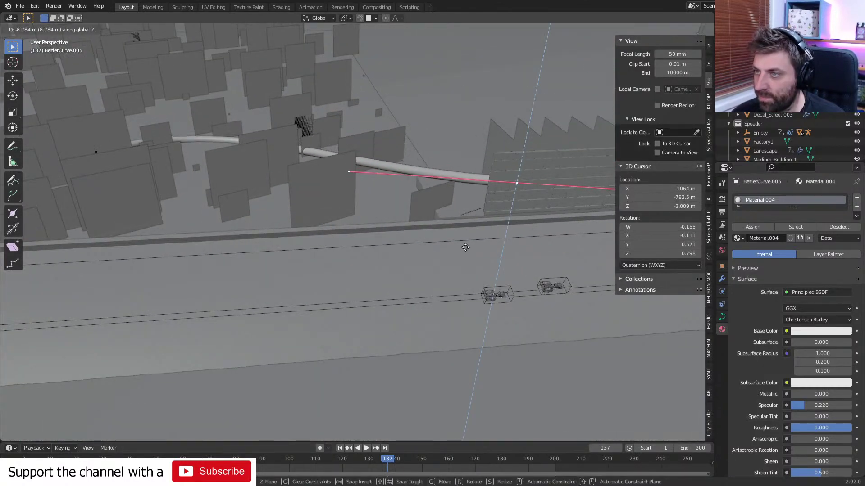
click(458, 265)
Rotate the curve's end point so the pipe slopes down into the ground, and return to the camera view.
key(r)
key(x)
key(x)
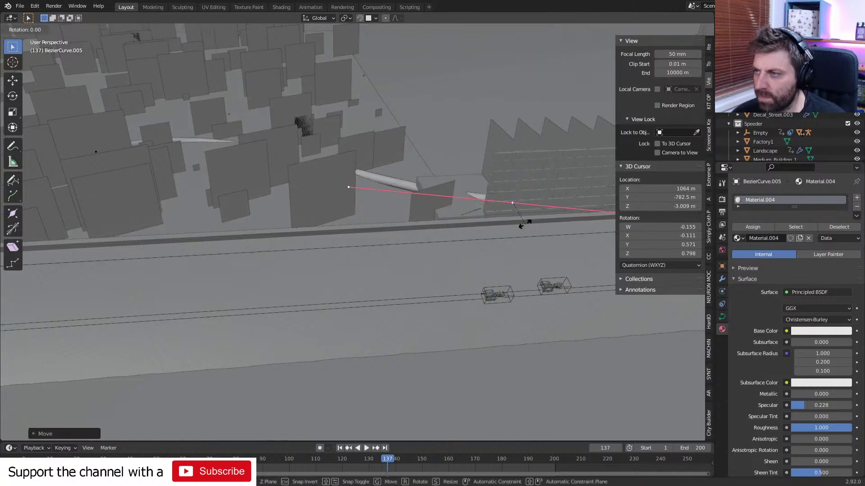
click(522, 233)
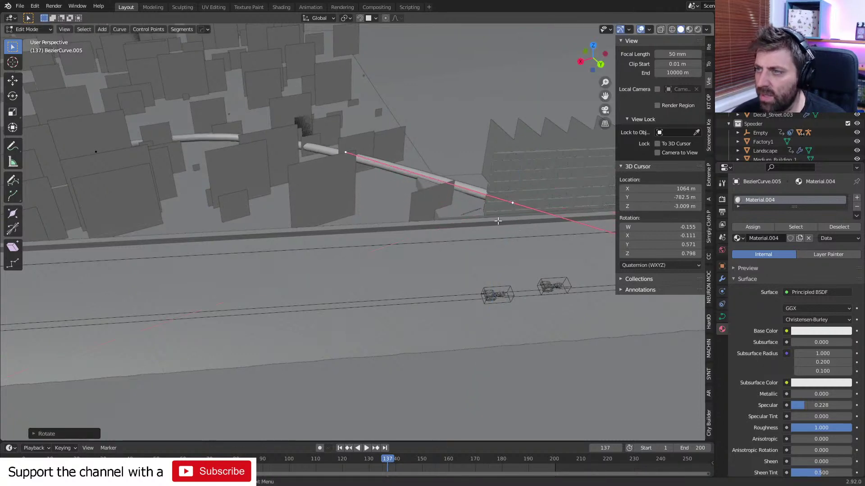
middle_drag(507, 224, 455, 202)
key(KP_0)
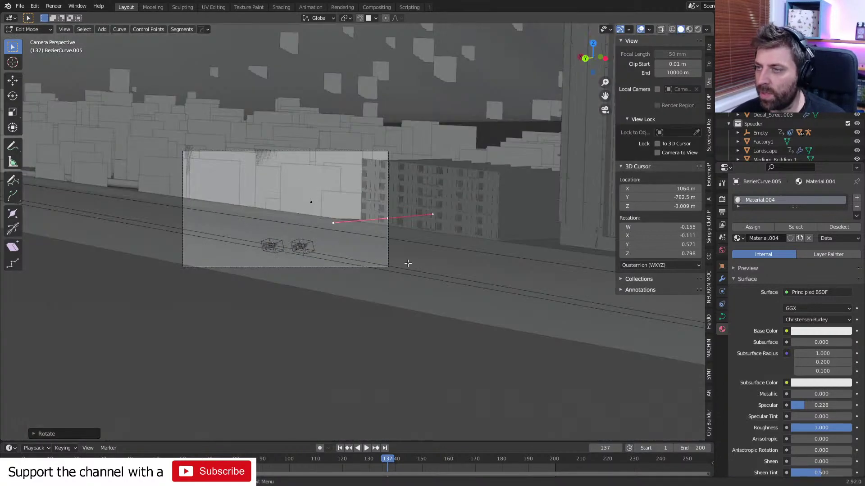
Leave edit mode and play the animation through the camera view, forward and in reverse, to check the shot.
key(space)
key(Tab)
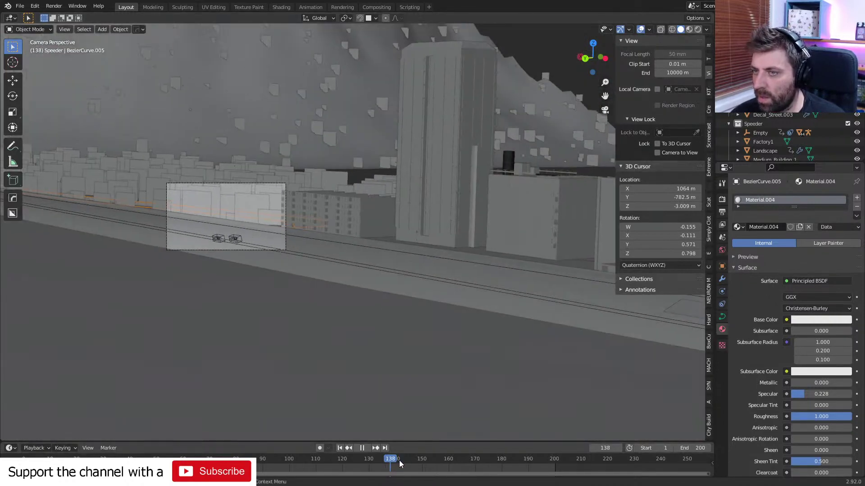
key(Escape)
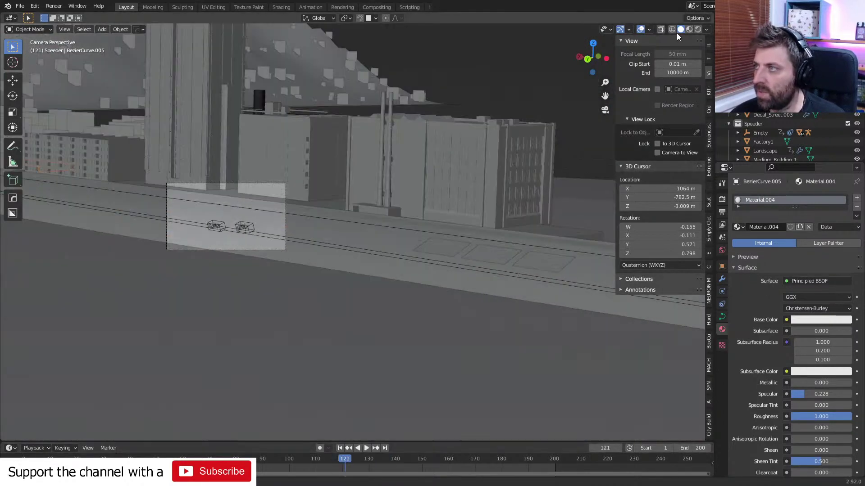
key(shift+ctrl+space)
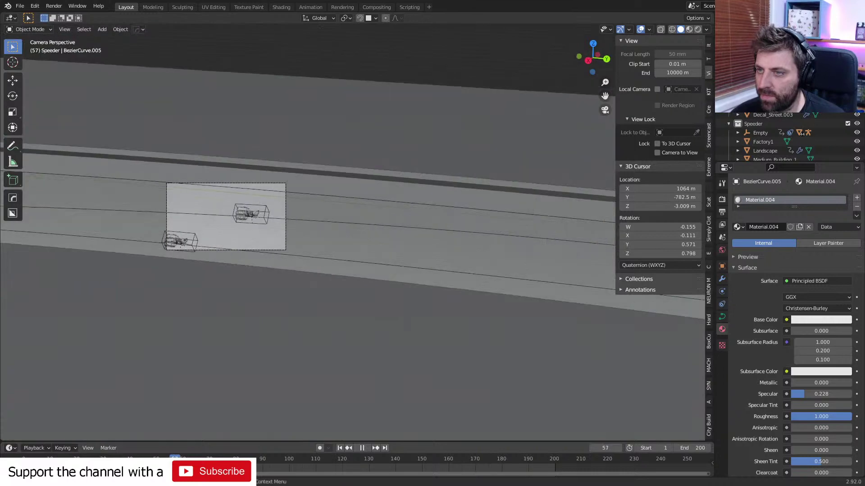
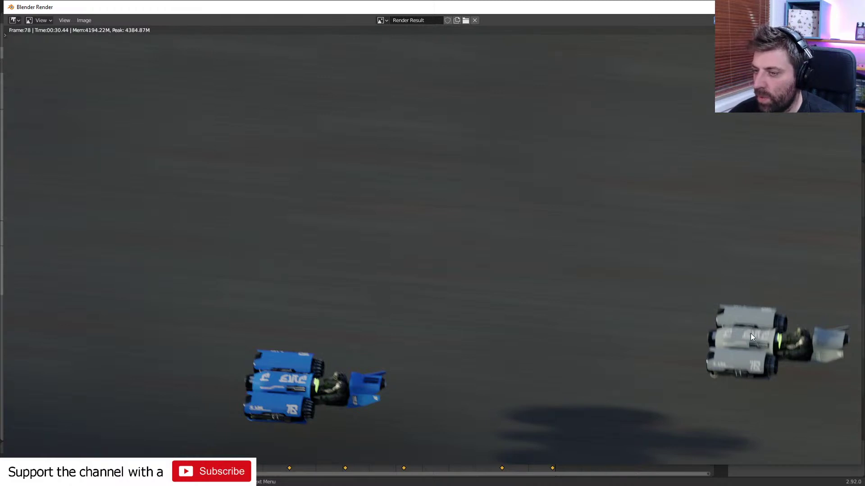
Examine the two speeders in the finished render of frame 78 and close the render.
scroll(635, 356, down, 2)
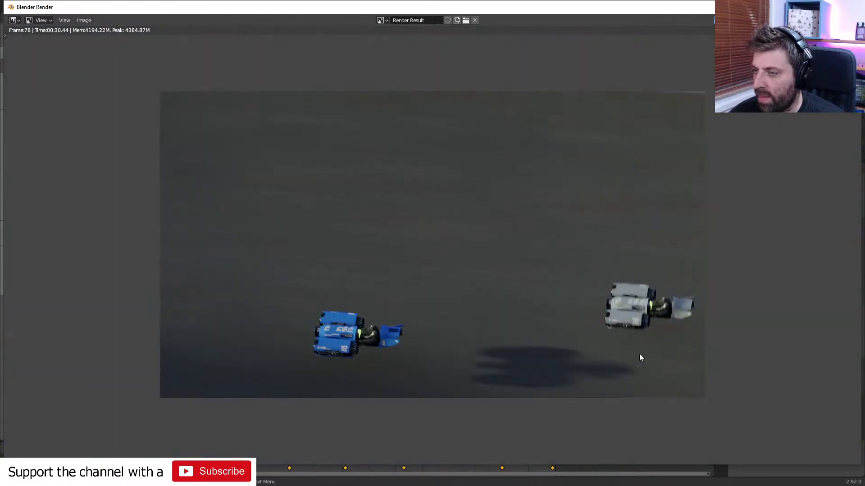
scroll(679, 333, up, 1)
key(Escape)
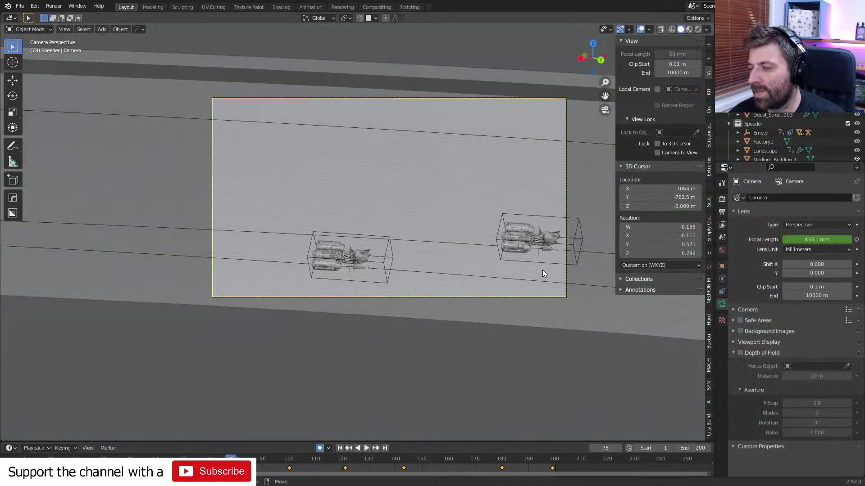
Delete the small decal near the exhaust end of the speeder's lower engine cover.
scroll(441, 274, up, 4)
scroll(398, 296, up, 3)
click(365, 313)
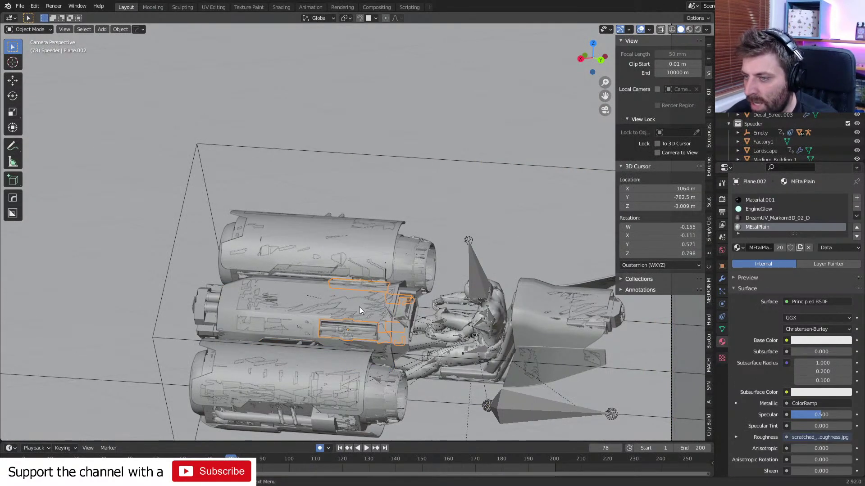
click(359, 309)
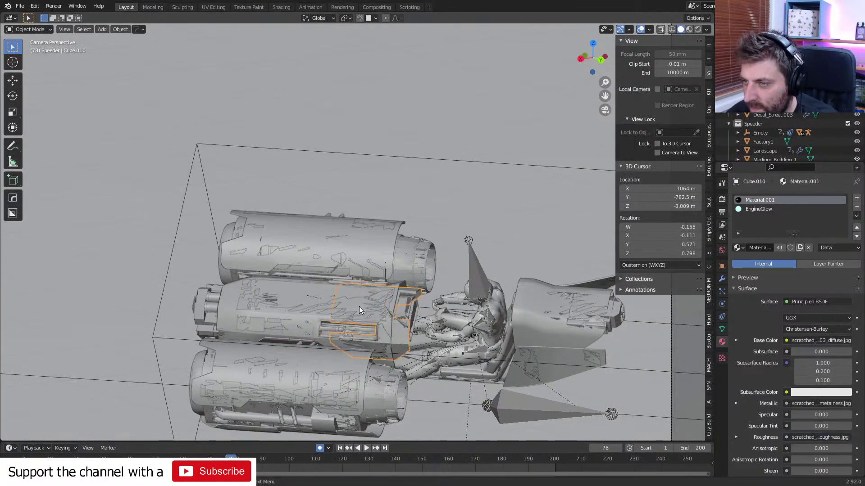
scroll(365, 317, up, 3)
key(z)
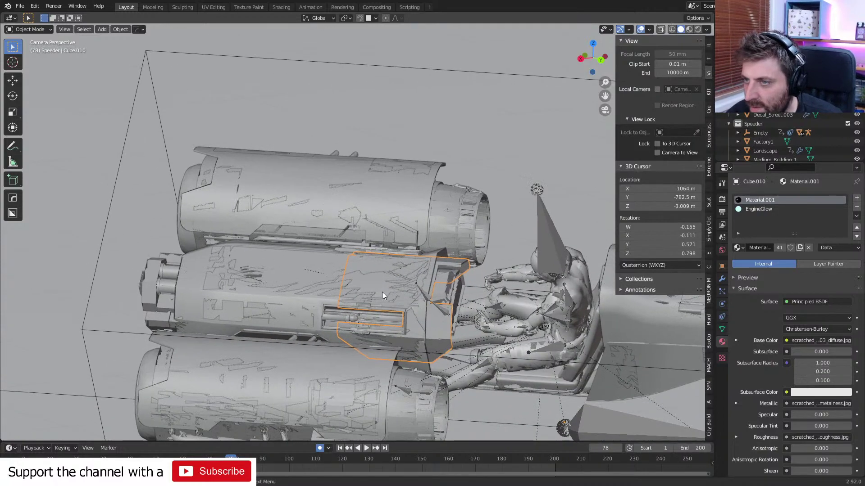
click(347, 302)
scroll(398, 317, up, 2)
click(391, 317)
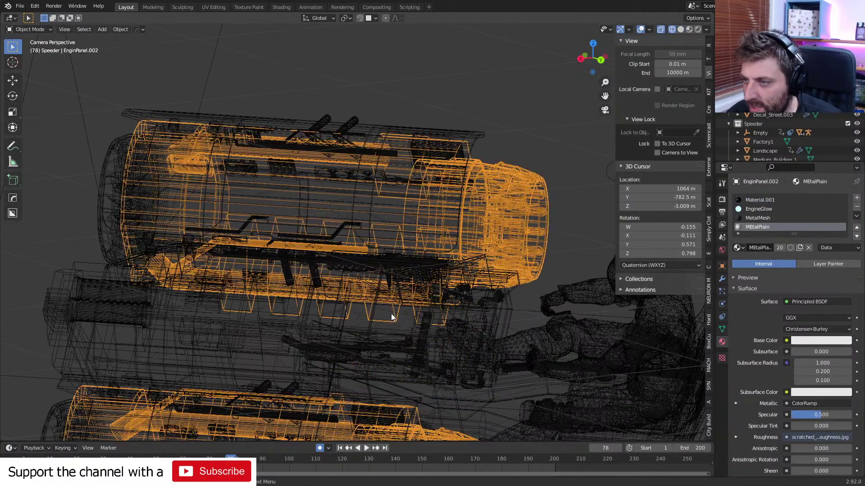
key(z)
click(403, 323)
scroll(392, 342, up, 4)
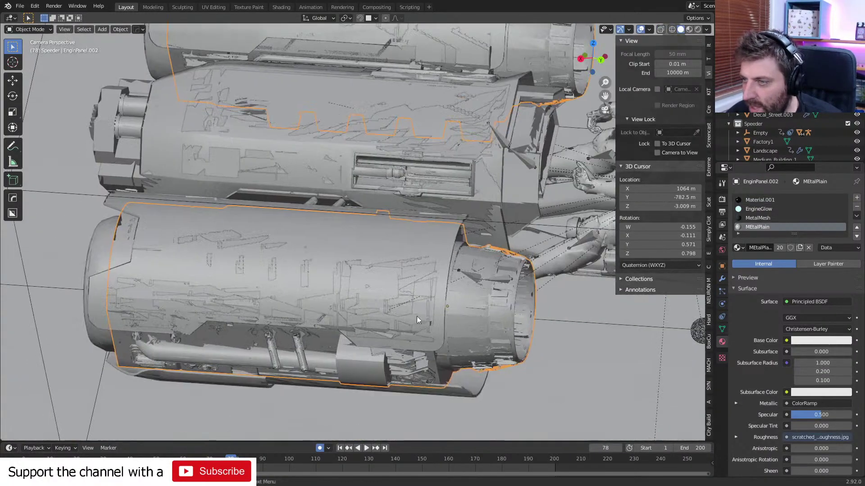
click(410, 315)
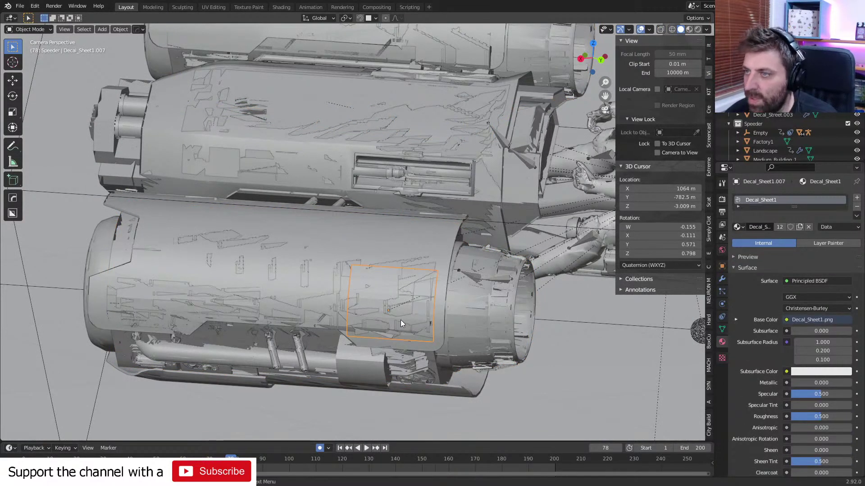
key(Delete)
Select the large lettering decal on the middle engine's cover and show its image texture node in the Shading workspace.
click(440, 145)
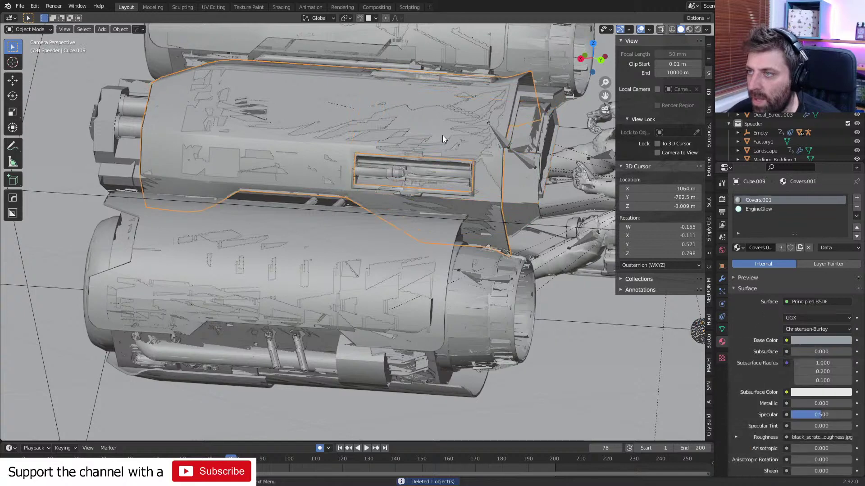
click(442, 135)
click(445, 122)
click(445, 122)
click(445, 122)
click(468, 130)
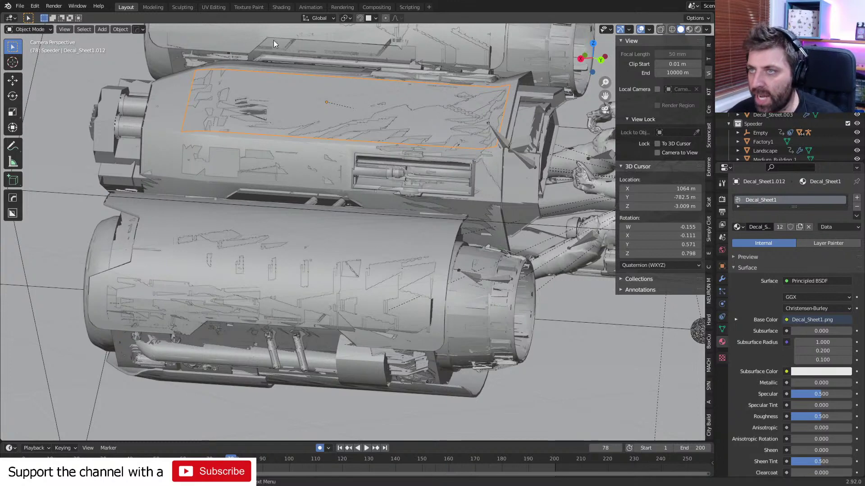
click(281, 7)
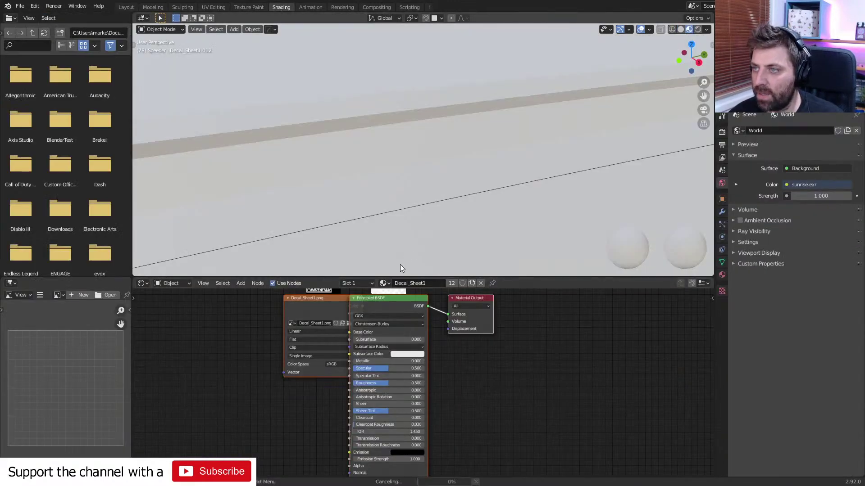
middle_drag(404, 258, 392, 239)
middle_drag(311, 309, 252, 319)
click(252, 319)
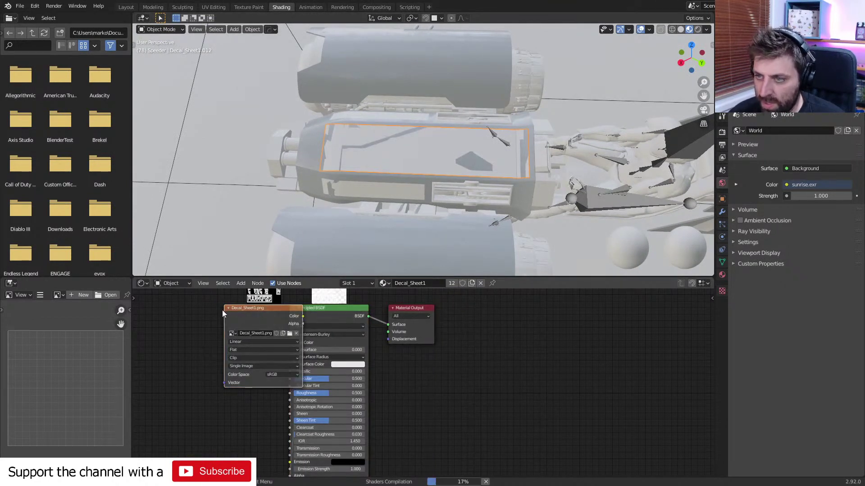
Set the decal material's image texture to the existing Decal_Street.png image.
click(289, 334)
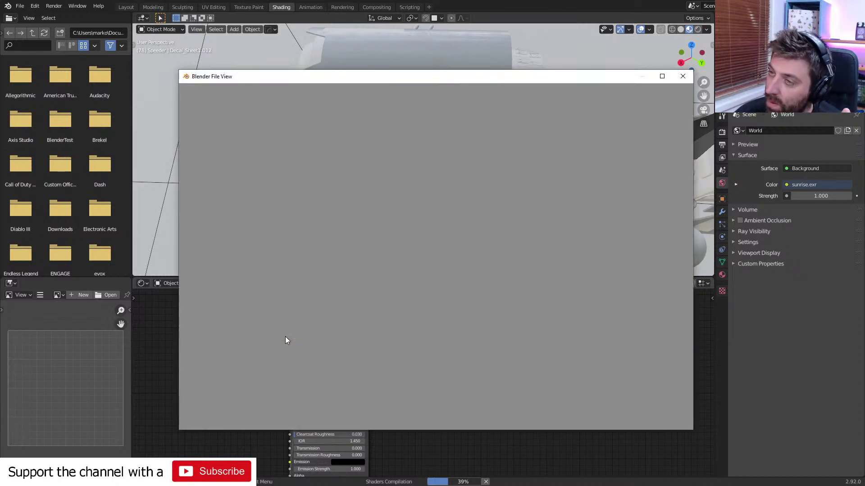
click(684, 79)
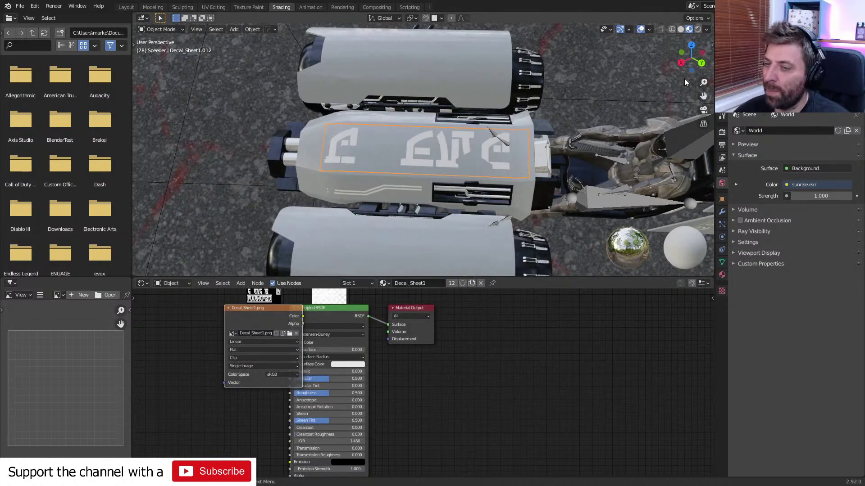
click(232, 333)
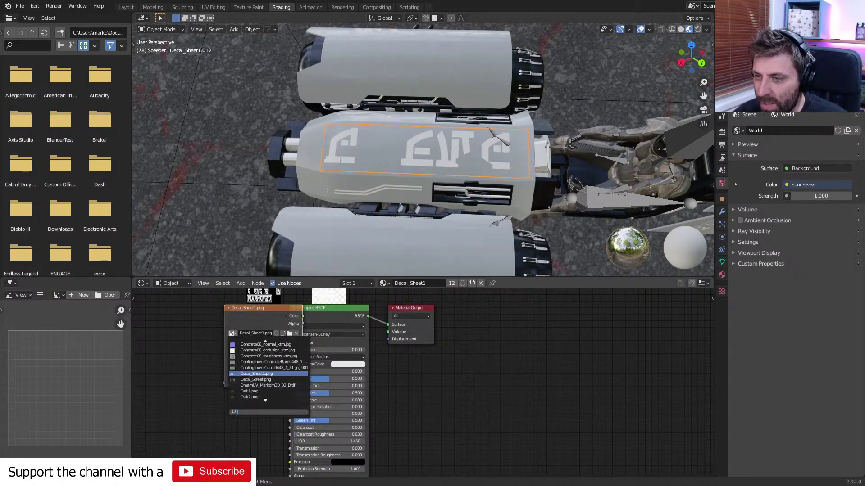
click(256, 379)
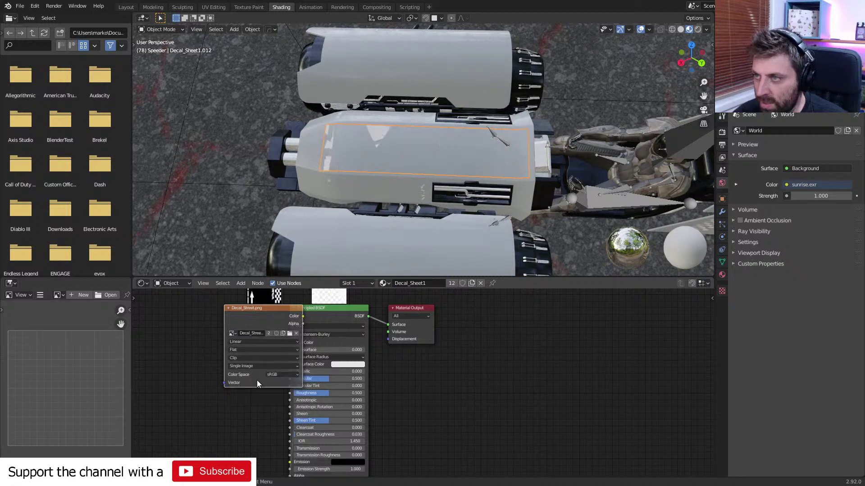
Select all of the lettering decal's UVs in the UV Editing workspace and move them over the vertical lettering beside the checkerboard.
click(214, 6)
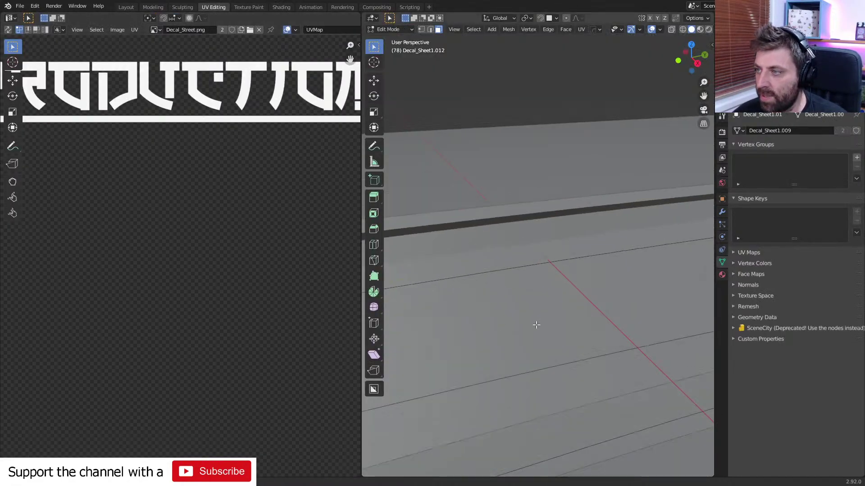
scroll(536, 324, down, 10)
scroll(220, 272, down, 11)
scroll(228, 283, up, 6)
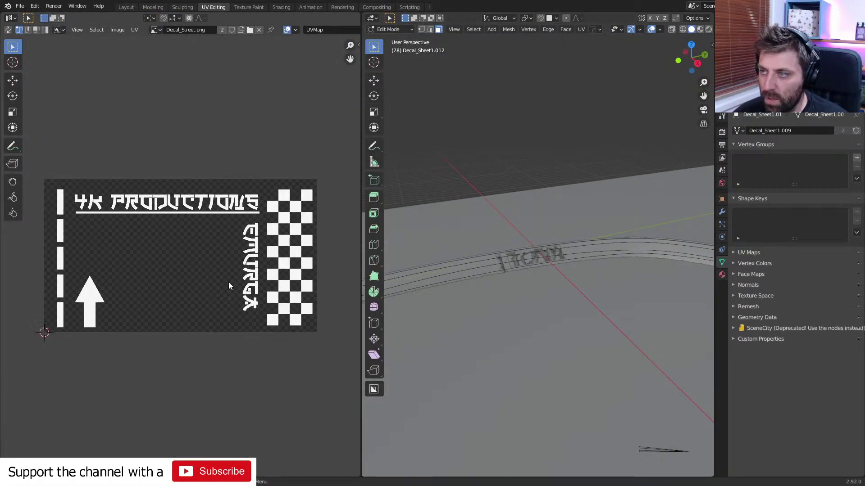
key(a)
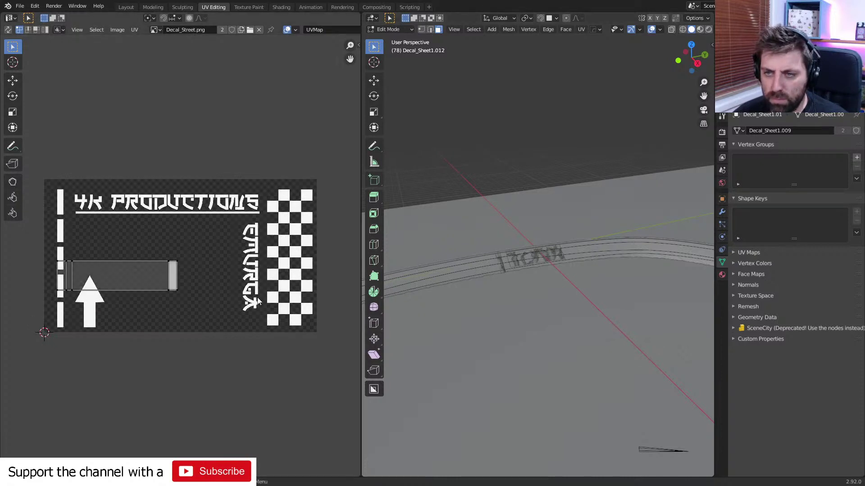
scroll(136, 289, up, 2)
scroll(176, 305, down, 1)
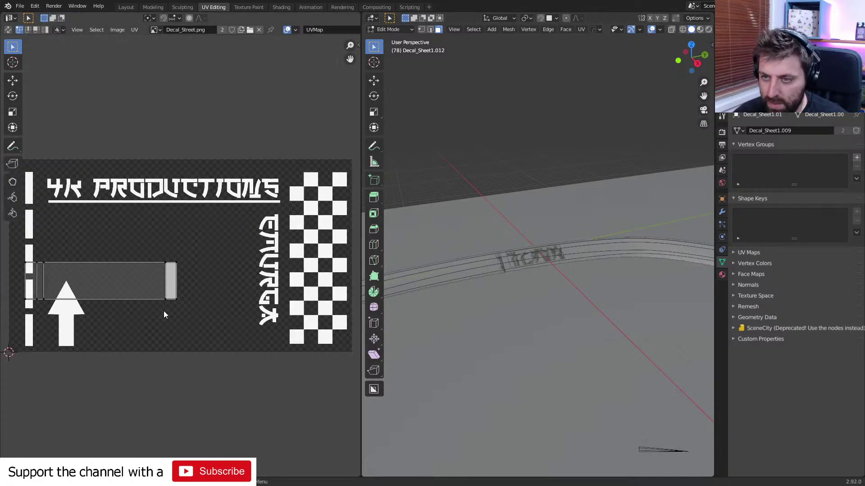
key(a)
key(g)
click(264, 302)
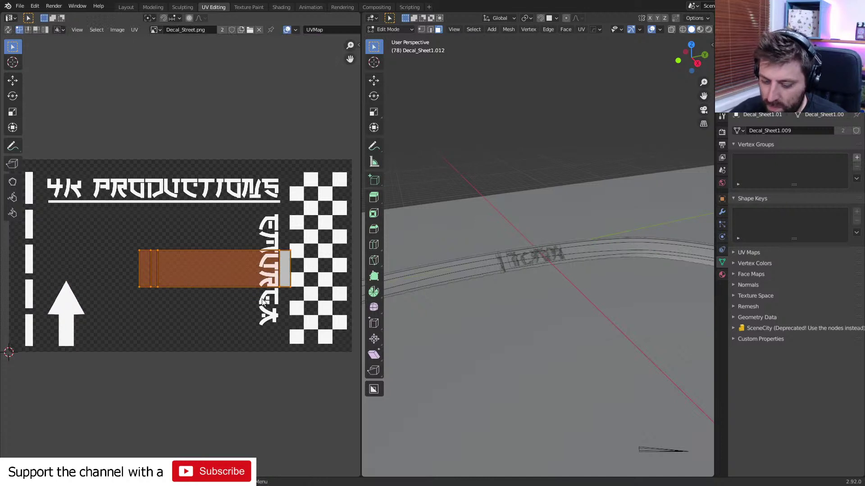
Rotate the decal's UVs 90°, then scale and position them to frame the vertical lettering.
text(r90)
key(Return)
key(g)
click(316, 300)
key(s)
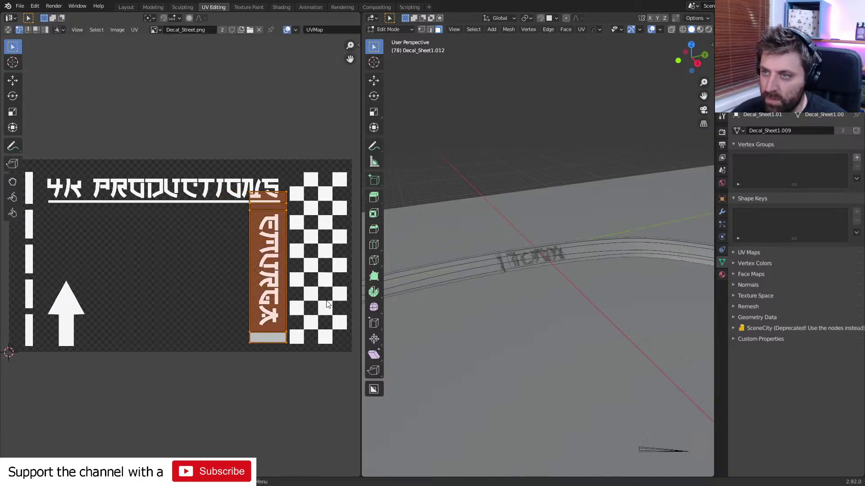
click(318, 300)
key(g)
click(318, 305)
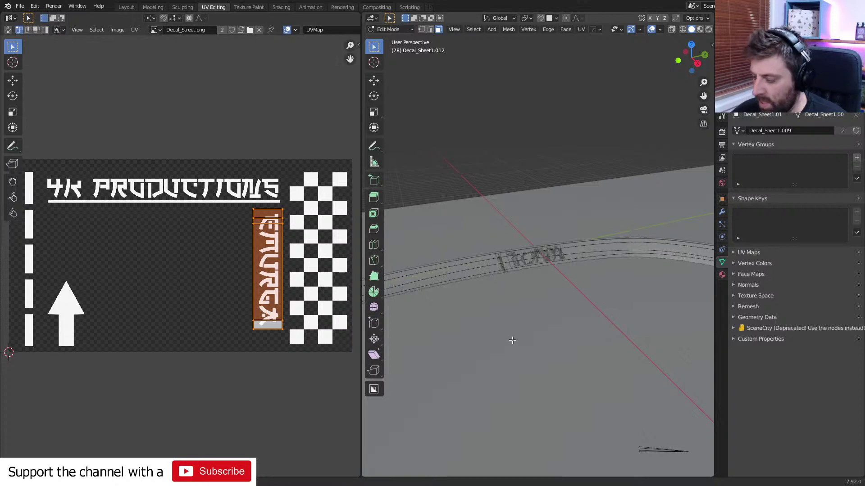
Leave edit mode and show the speeder in material preview to check the lettering decal.
key(KP_3)
middle_drag(512, 340, 545, 299)
key(Tab)
click(689, 29)
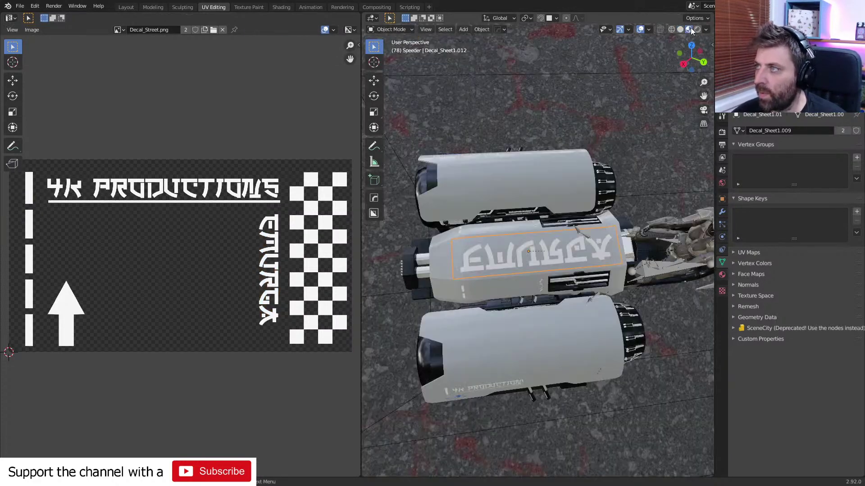
Delete the small decal near the tip of the white speeder's nose.
scroll(589, 315, up, 2)
scroll(547, 343, down, 5)
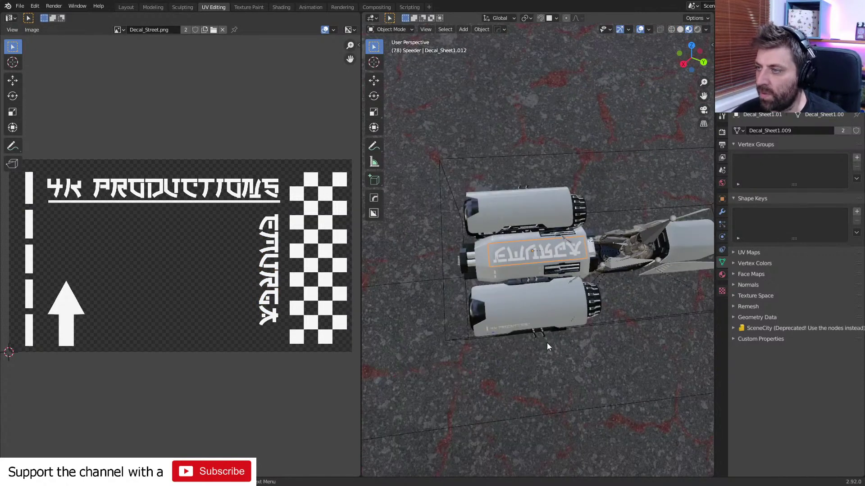
middle_drag(554, 332, 523, 272)
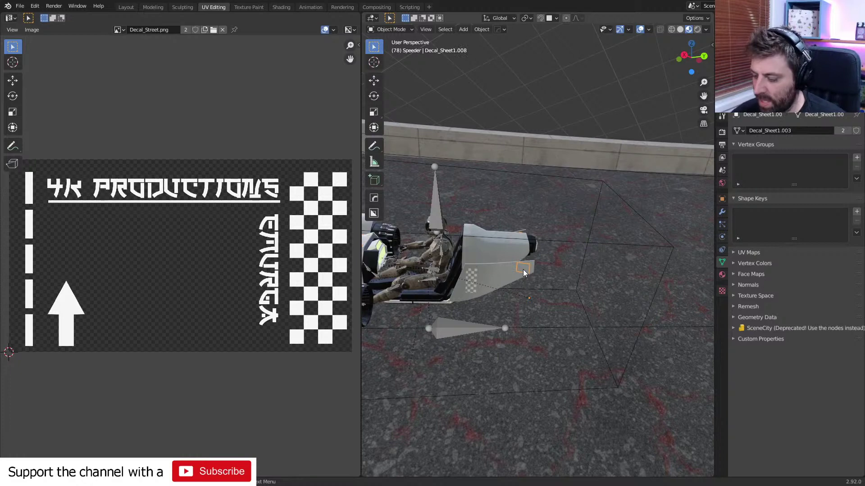
key(Delete)
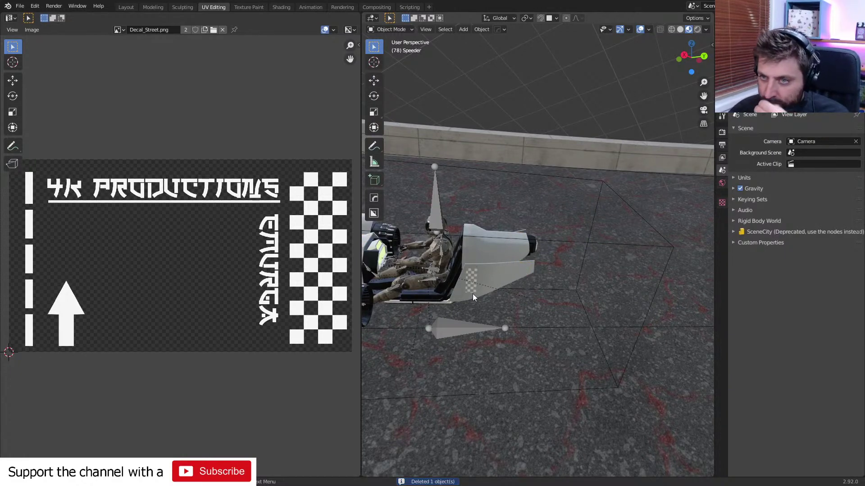
Select the lettering decal on the white speeder's middle engine and make a separate copy of its material.
middle_drag(464, 288, 561, 293)
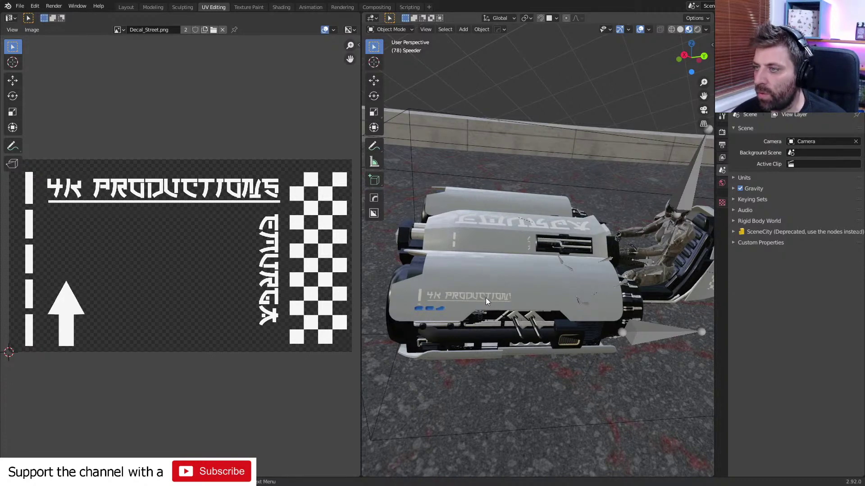
scroll(485, 299, down, 12)
shift+middle_drag(485, 298, 500, 314)
scroll(500, 314, up, 12)
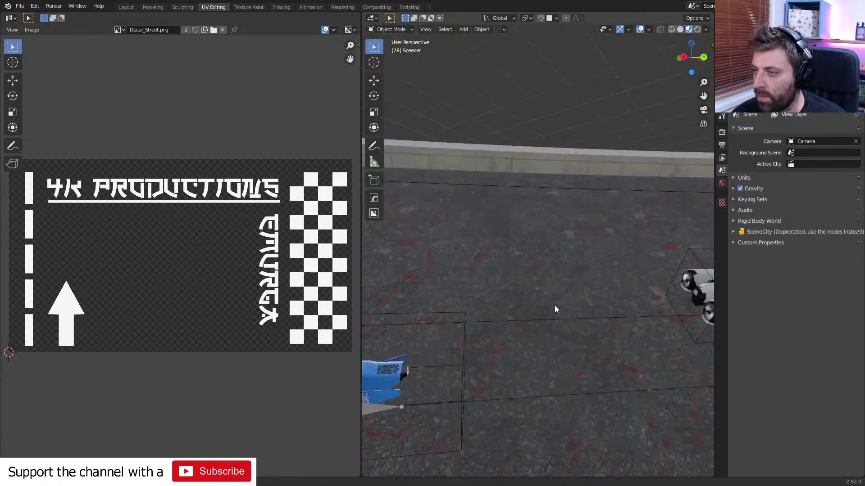
shift+middle_drag(641, 298, 636, 271)
shift+middle_drag(471, 271, 528, 279)
scroll(528, 280, up, 3)
click(420, 282)
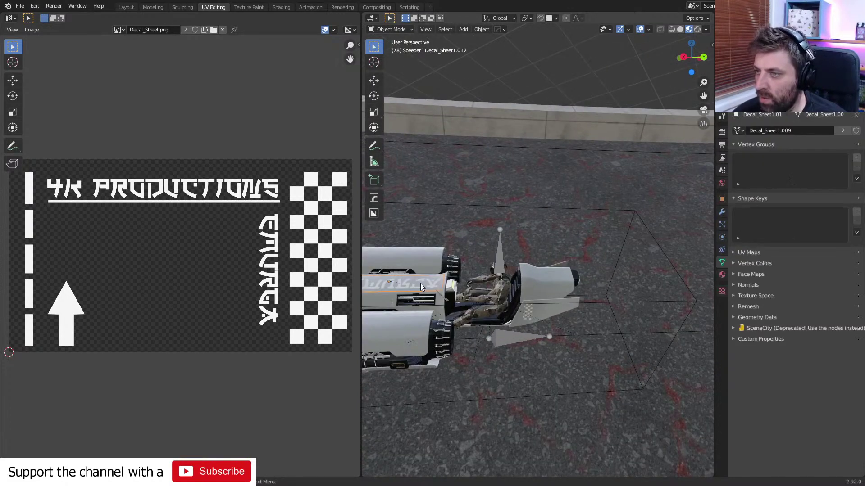
click(722, 183)
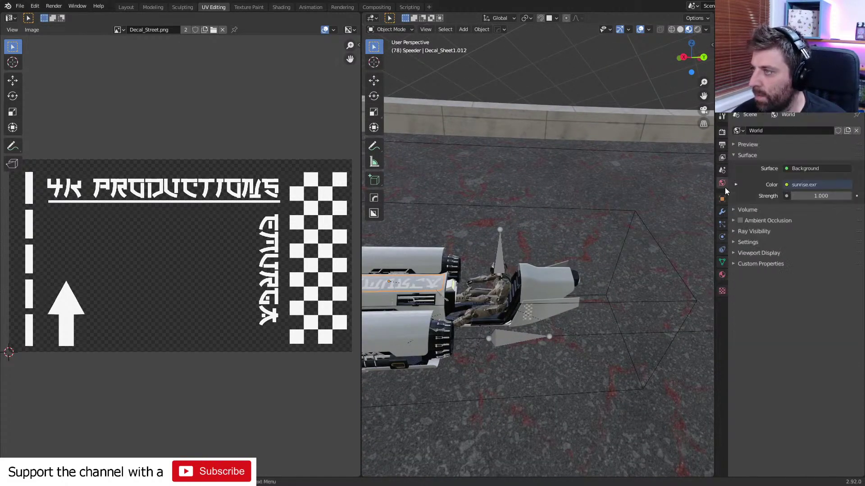
click(721, 275)
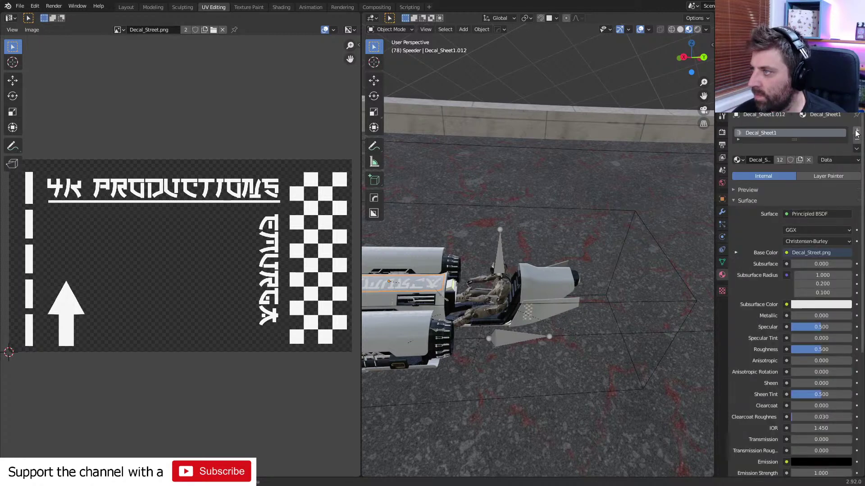
click(800, 160)
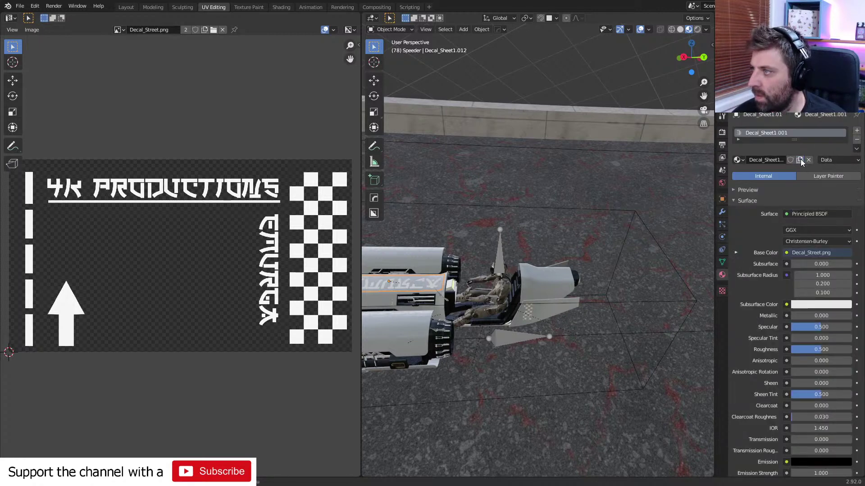
Reassign the shared Decal_Sheet1 material to the lettering decal's mesh data.
click(824, 160)
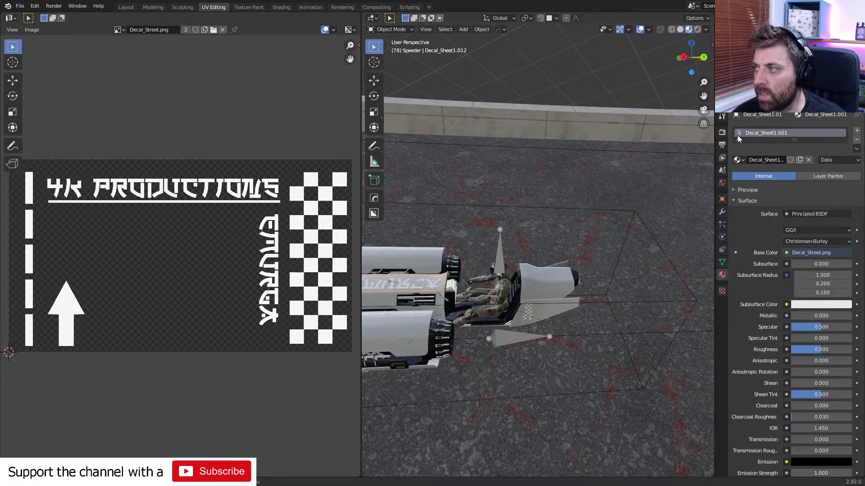
click(739, 160)
click(761, 206)
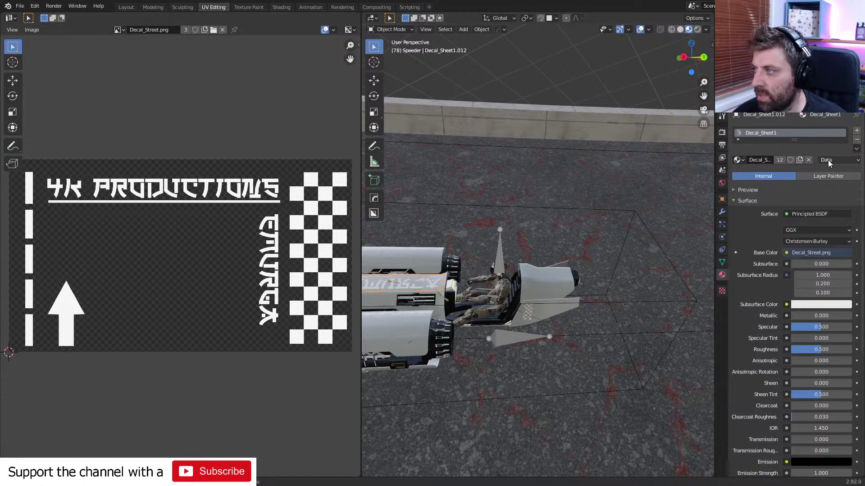
Link the lettering decal's material slot to the object and assign Decal_Sheet1.001 to it.
click(829, 162)
click(829, 171)
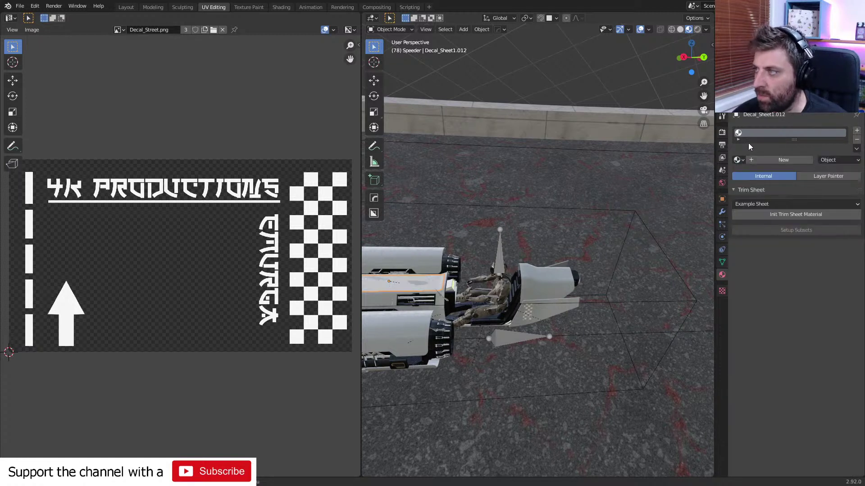
click(737, 160)
scroll(784, 234, down, 5)
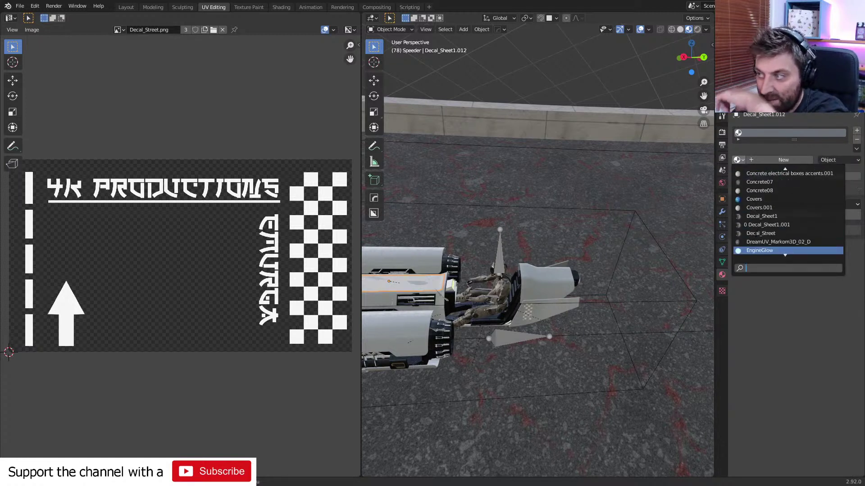
click(769, 233)
middle_drag(531, 289, 511, 326)
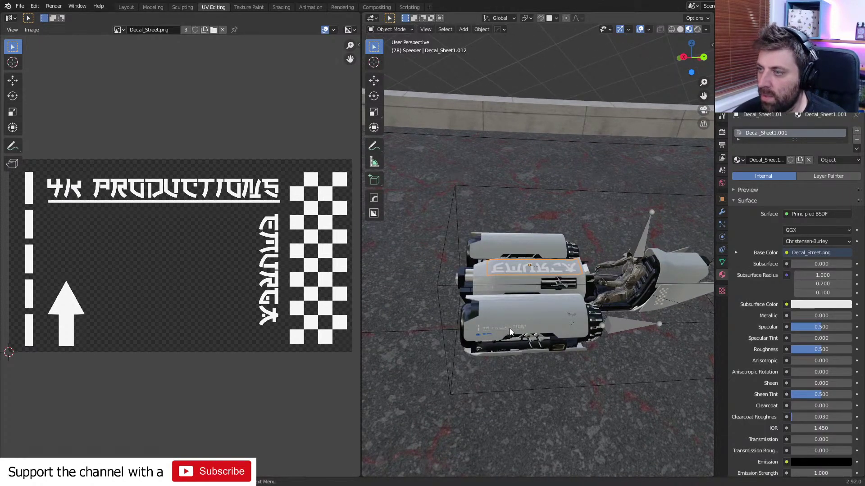
In the Shading workspace, set the shared Decal_Sheet1 material's image texture back to Decal_Sheet1.png.
click(281, 7)
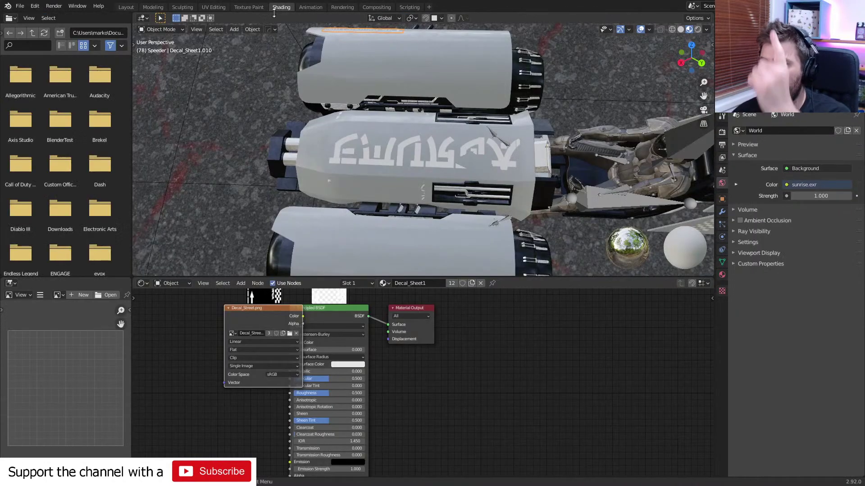
drag(284, 308, 249, 311)
click(198, 337)
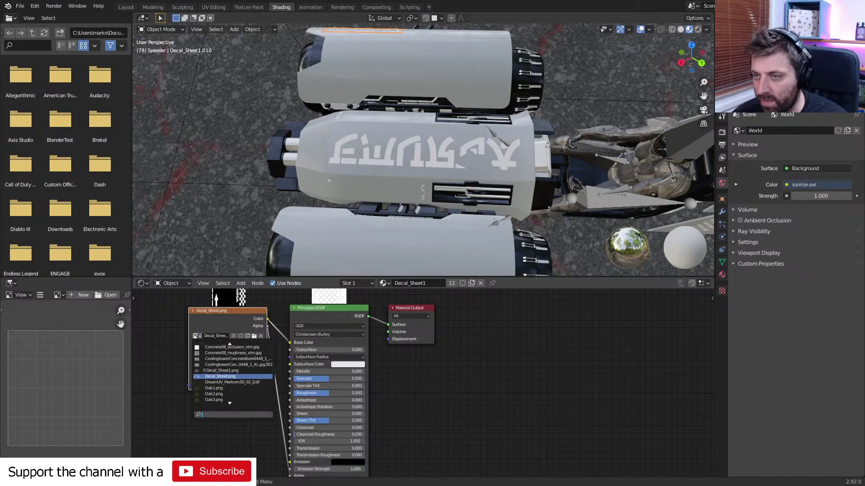
click(222, 370)
Check the decals on the blue speeder and save the file.
scroll(407, 217, down, 5)
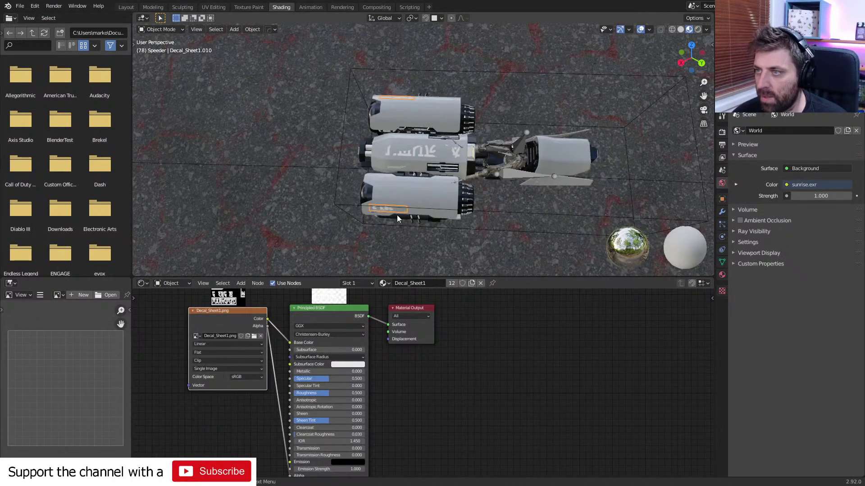
click(272, 193)
scroll(272, 193, down, 3)
shift+middle_drag(272, 193, 526, 126)
scroll(518, 146, up, 4)
middle_drag(514, 156, 373, 131)
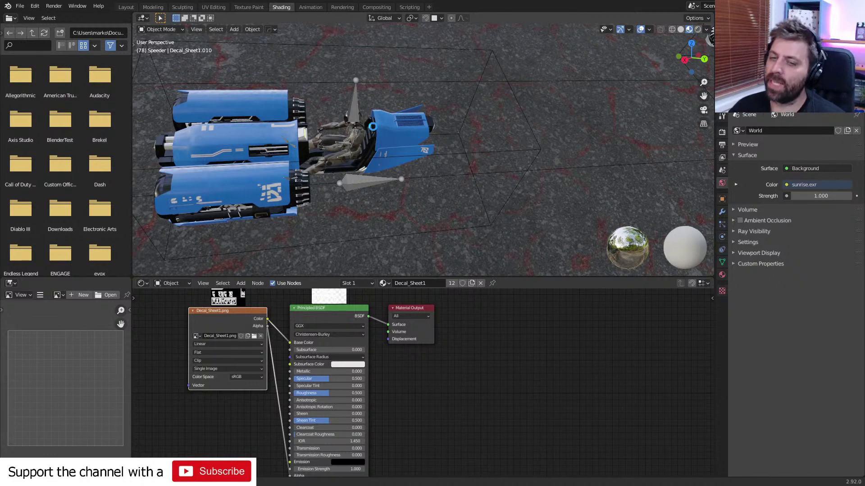
key(ctrl+s)
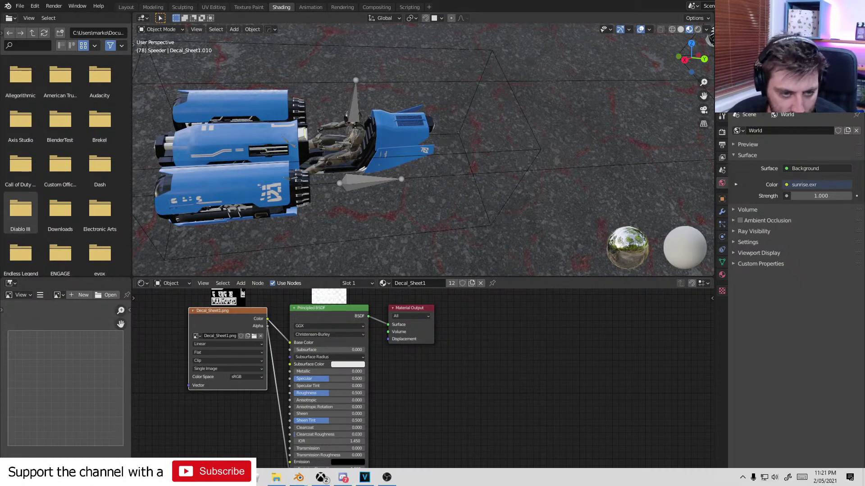
Switch to Discord and enlarge the photo posted in the BlenderNest Server's general channel.
text(dis)
key(Return)
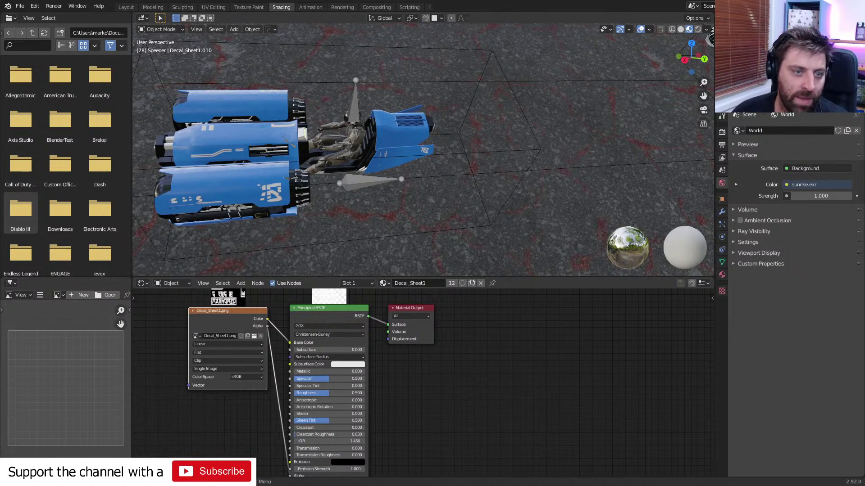
drag(0, 208, 520, 0)
click(263, 291)
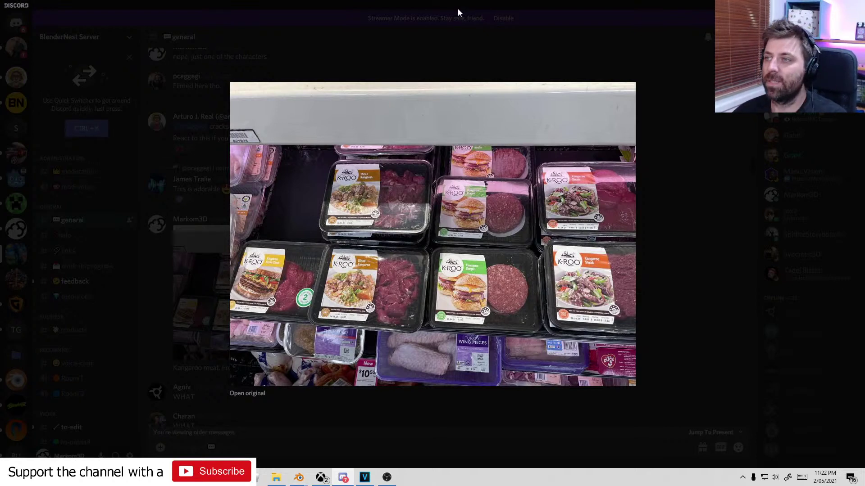
Close the enlarged photo and look back through the general channel's older messages before returning to Blender.
click(416, 52)
scroll(401, 261, up, 15)
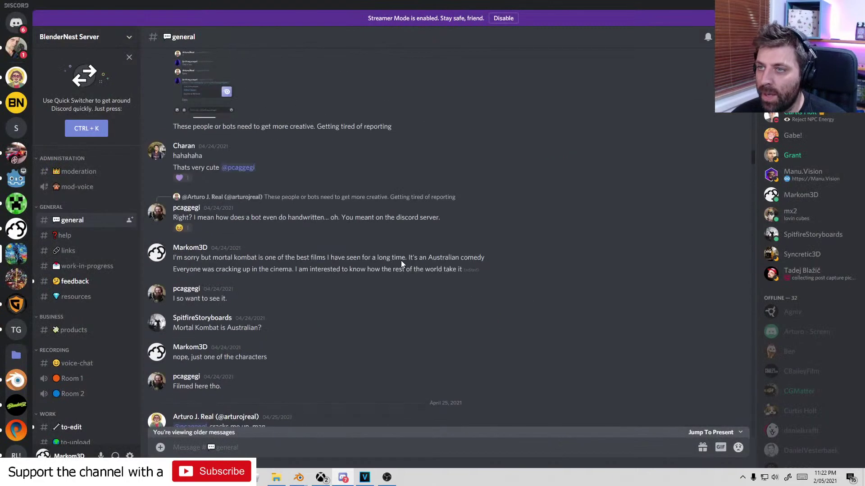
scroll(401, 264, up, 20)
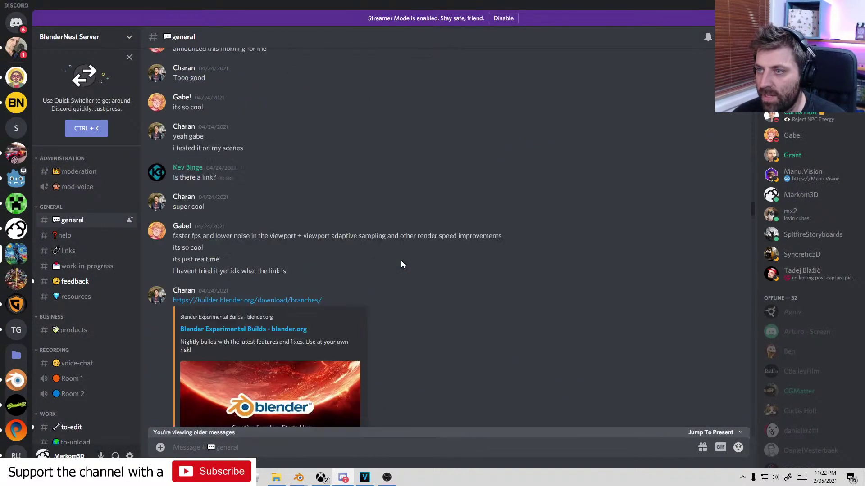
scroll(401, 264, up, 20)
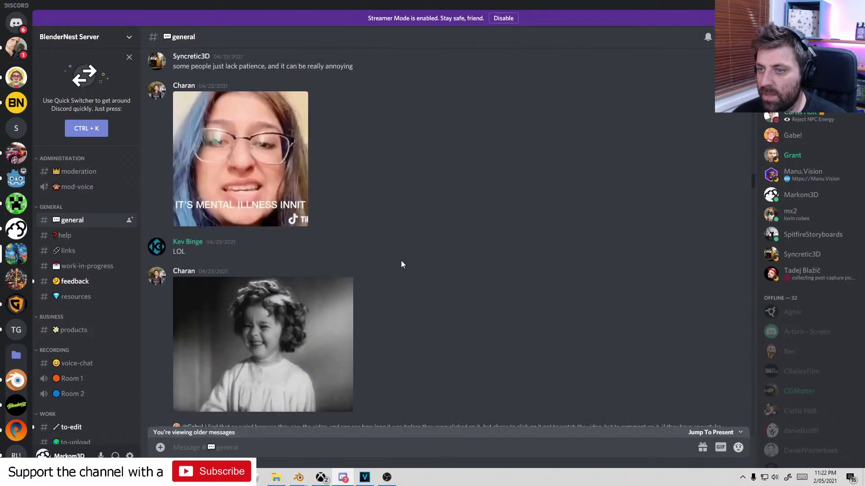
scroll(402, 264, up, 20)
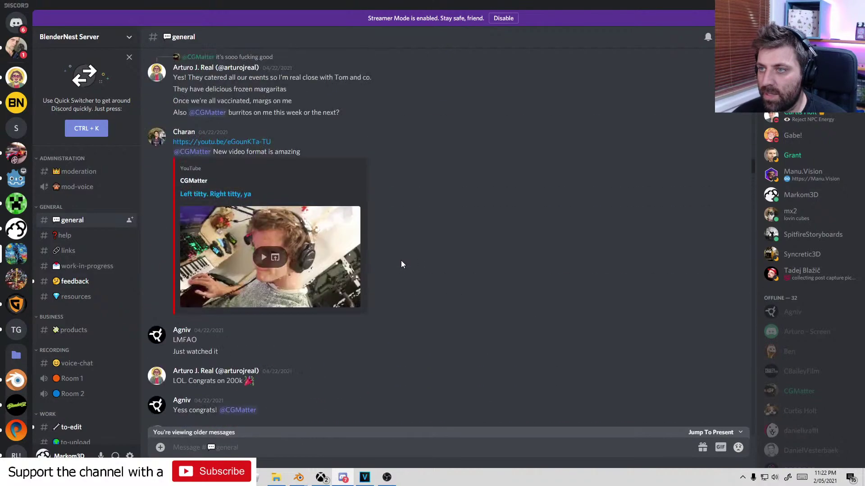
scroll(400, 261, up, 3)
drag(559, 5, 862, 12)
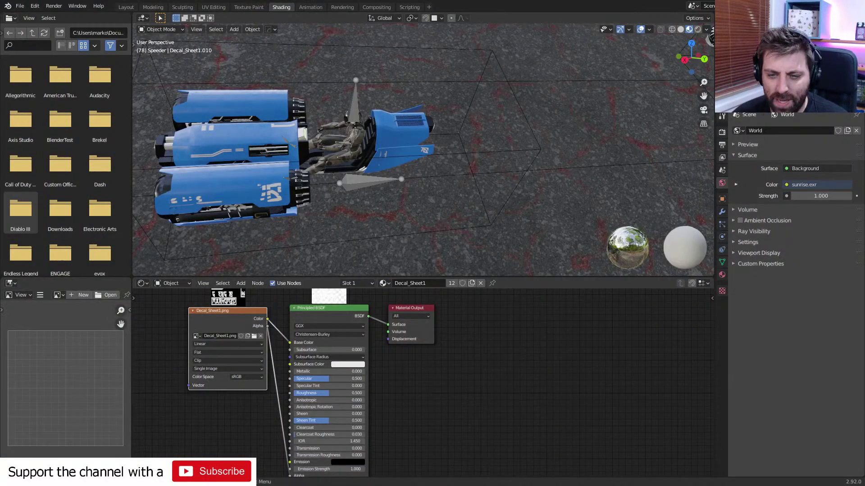